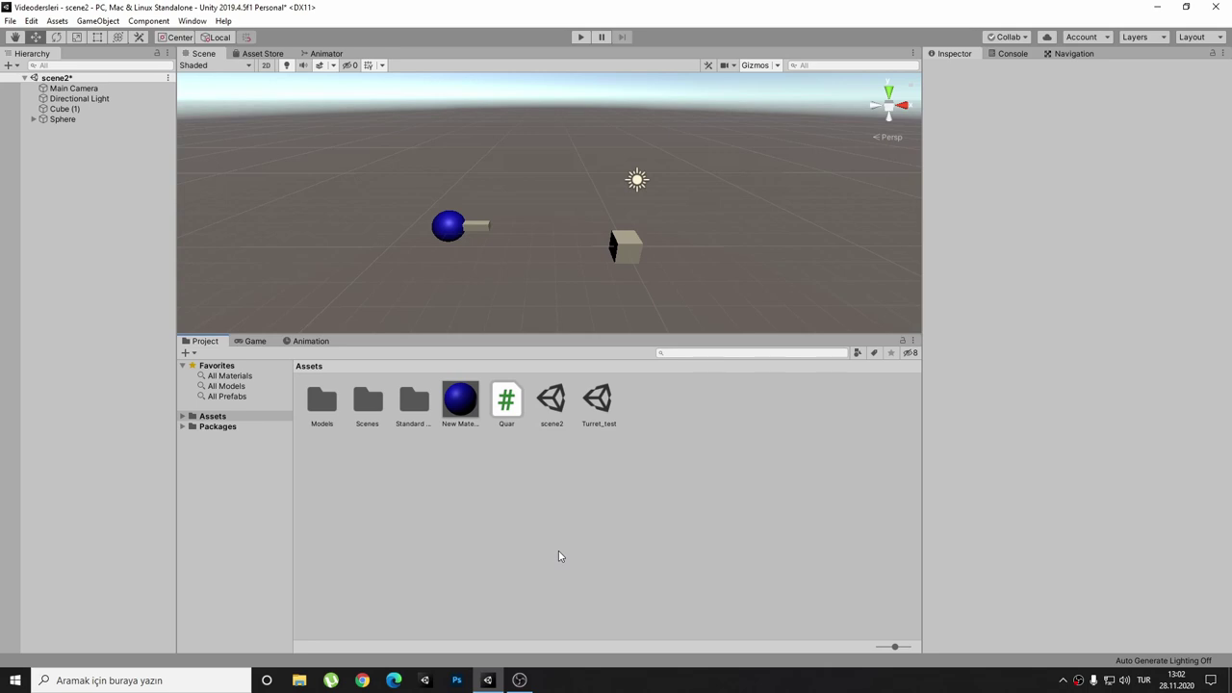
- Select the Sphere and reset its Transform to default values
{"action": "left_click", "coordinate": [449, 228]}
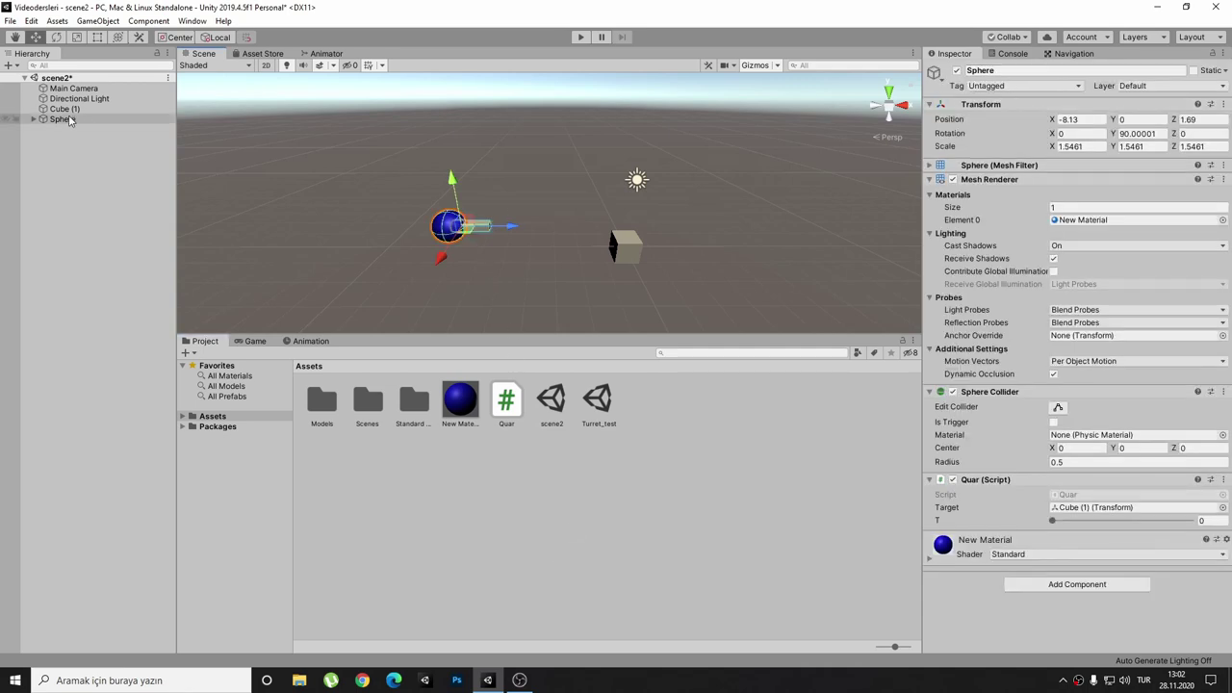
{"action": "left_click", "coordinate": [1224, 104]}
{"action": "left_click", "coordinate": [1155, 118]}
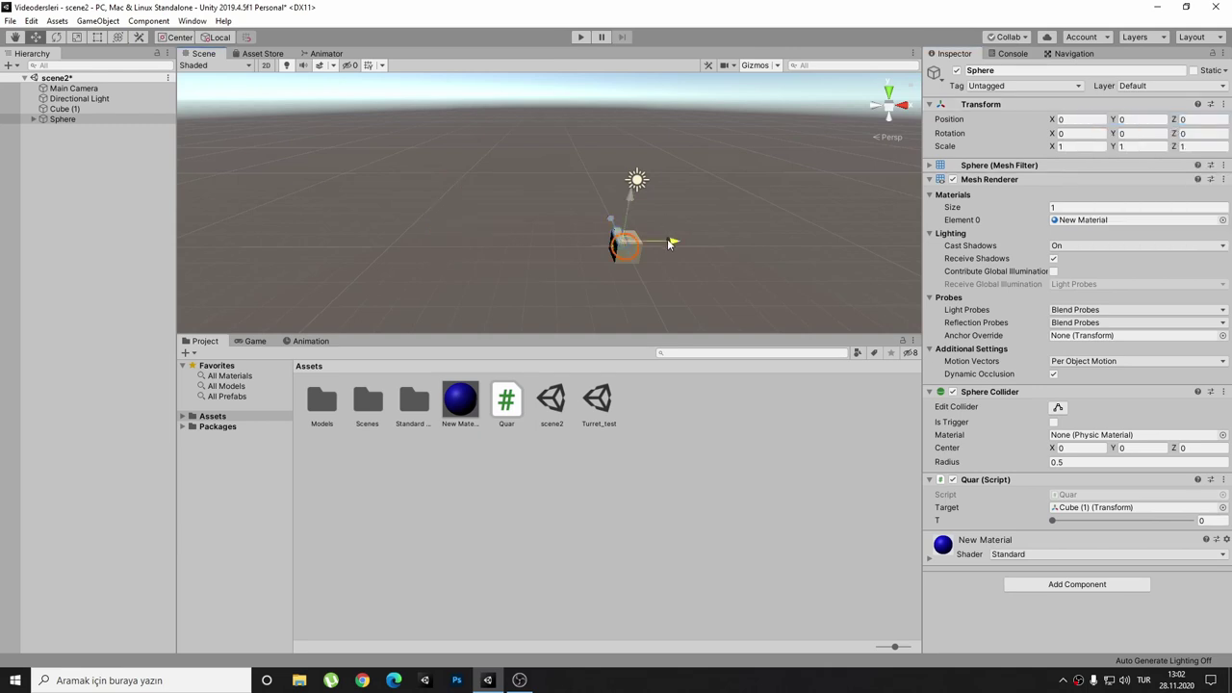
- Move the Sphere to X -8.74 and set its Y rotation to 90
{"action": "left_click_drag", "start_coordinate": [671, 243], "coordinate": [465, 242]}
{"action": "left_click", "coordinate": [1140, 133]}
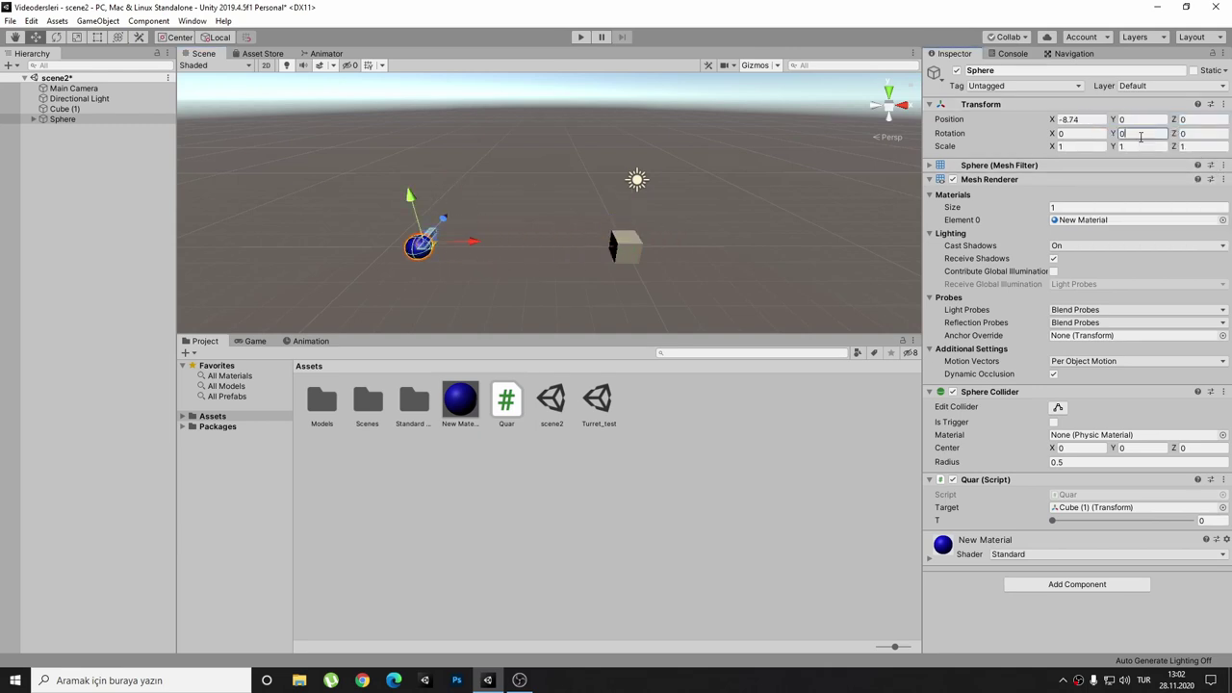
{"action": "type", "text": "90"}
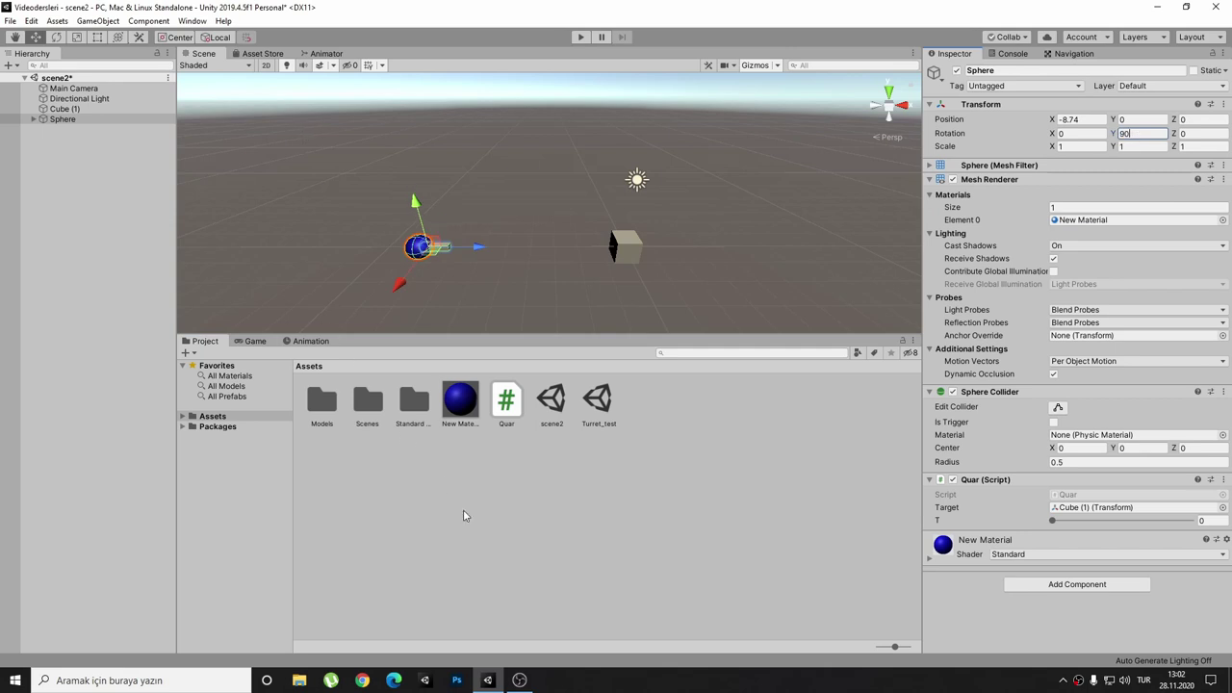
{"action": "left_click", "coordinate": [463, 516]}
- Create a C# script named Att in Assets and open Att.cs in Visual Studio
{"action": "right_click", "coordinate": [691, 440]}
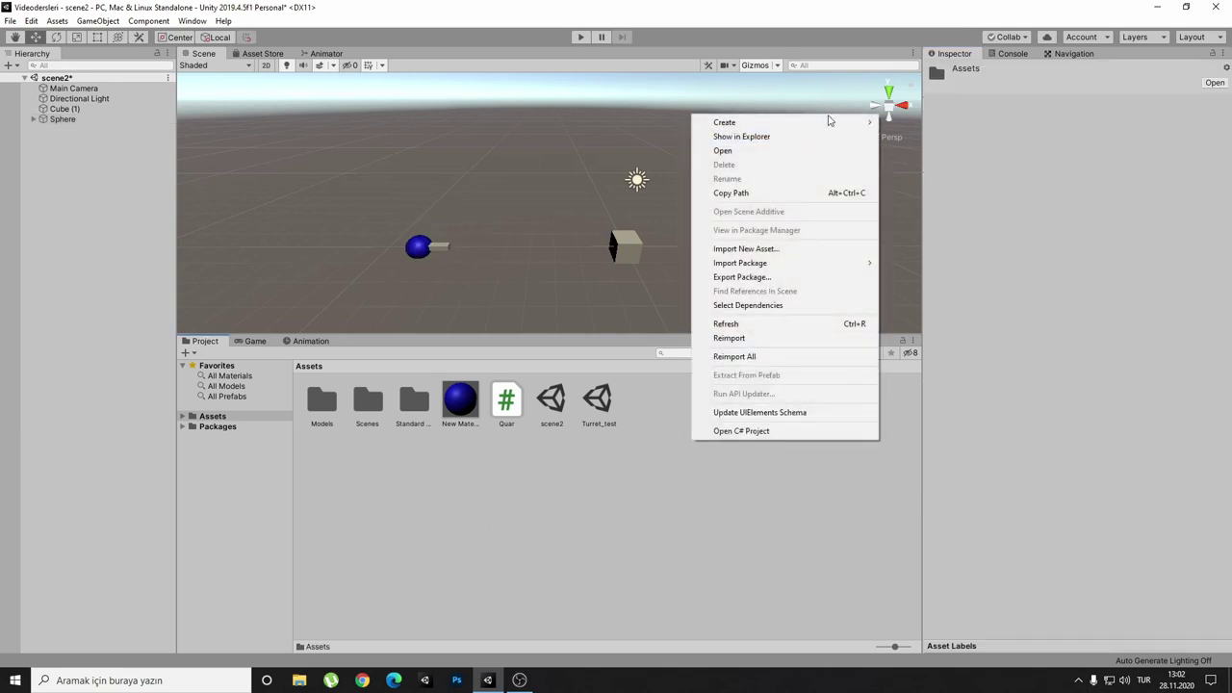
{"action": "mouse_move", "coordinate": [831, 122]}
{"action": "left_click", "coordinate": [915, 142]}
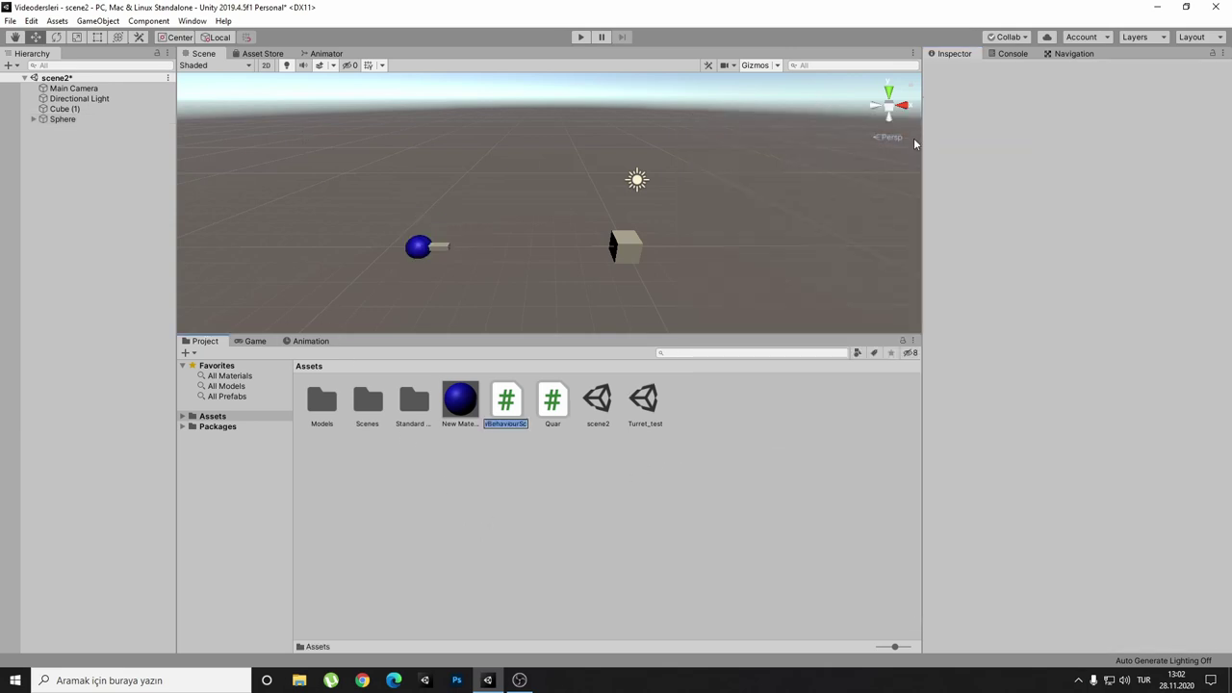
{"action": "type", "text": "Att"}
{"action": "key", "text": "Return"}
{"action": "double_click", "coordinate": [462, 404]}
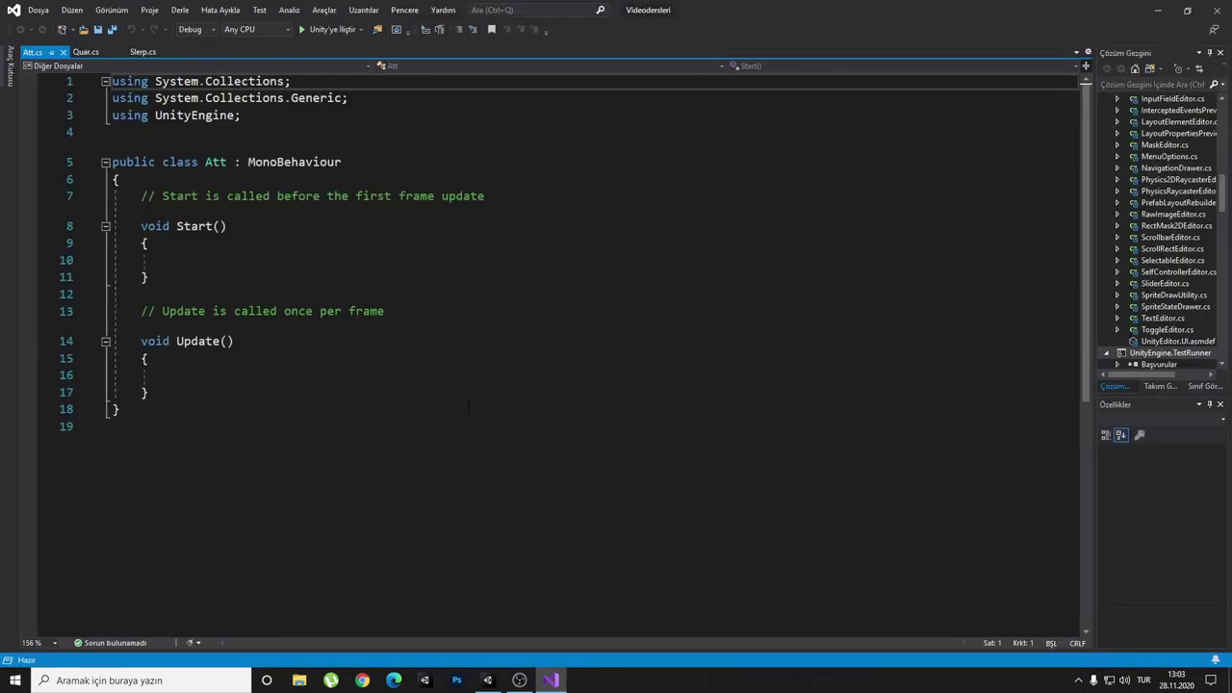
- Delete the Start and Update comments and declare public float MaxHealth;
{"action": "left_click_drag", "start_coordinate": [392, 313], "coordinate": [111, 311]}
{"action": "key", "text": "BackSpace"}
{"action": "left_click_drag", "start_coordinate": [486, 197], "coordinate": [141, 196]}
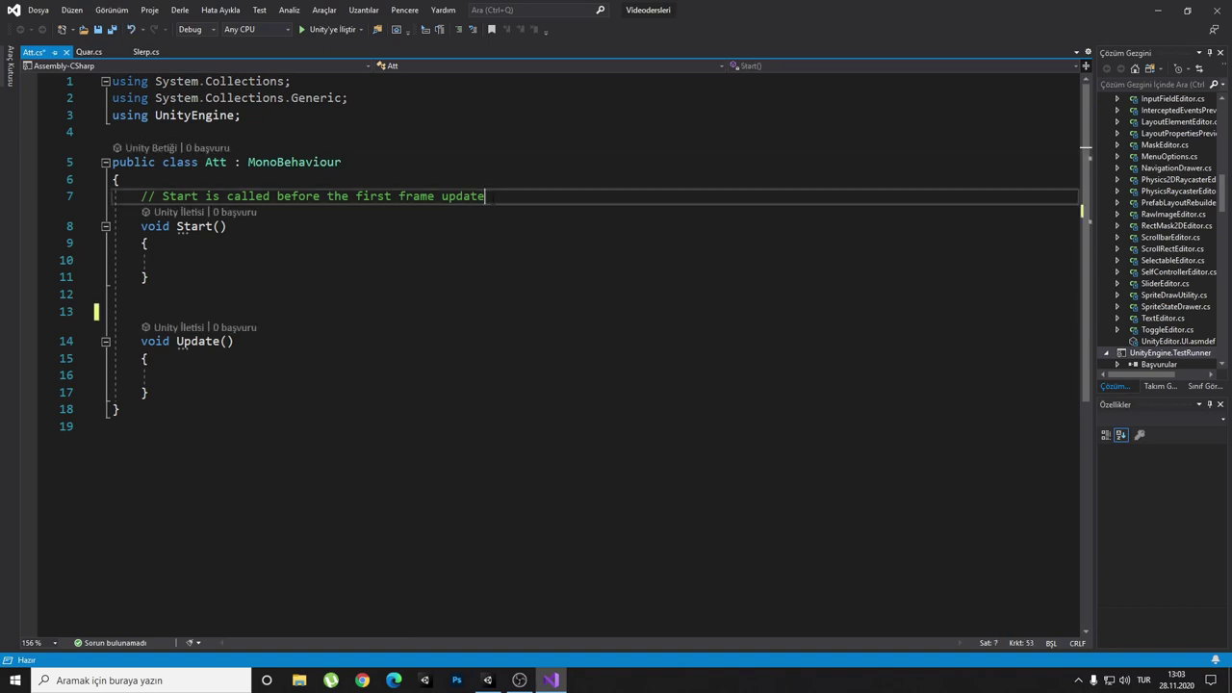
{"action": "key", "text": "BackSpace"}
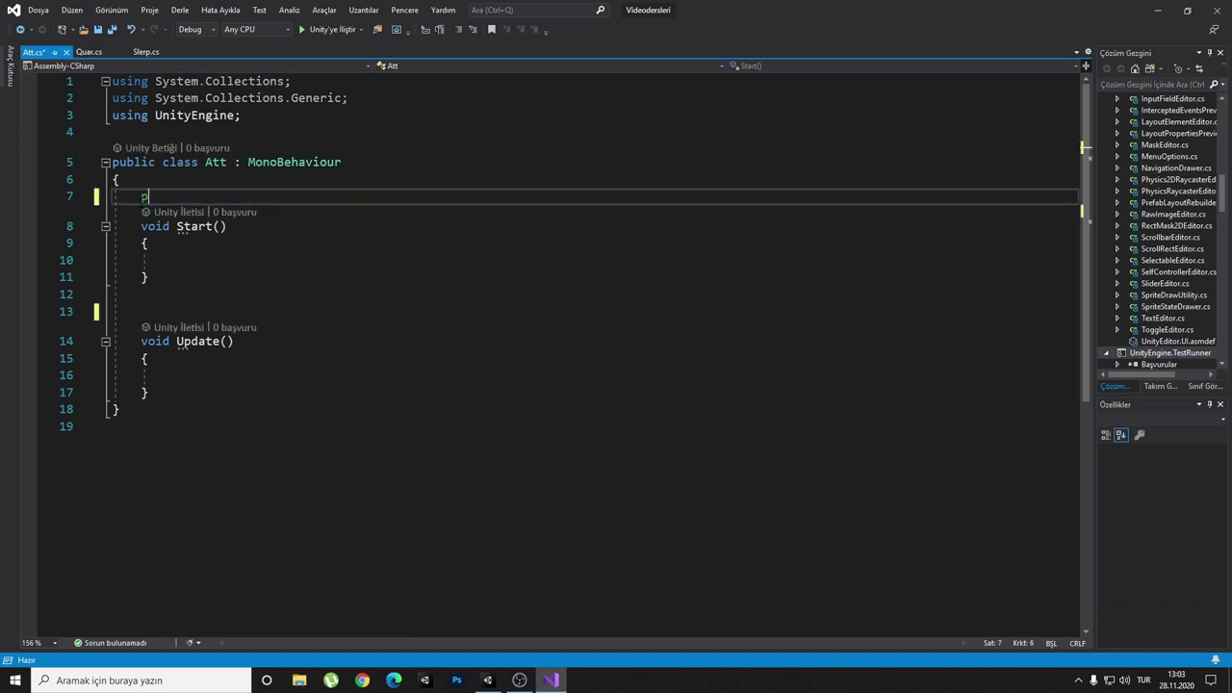
{"action": "type", "text": "public flo"}
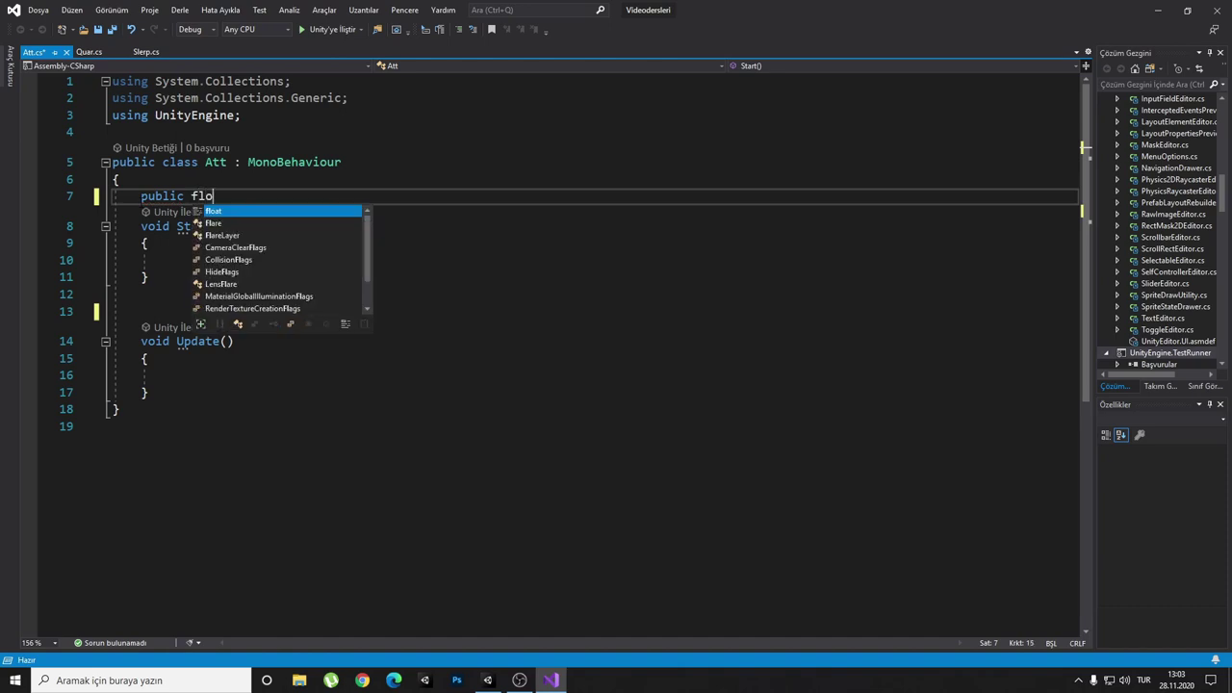
{"action": "type", "text": "at "}
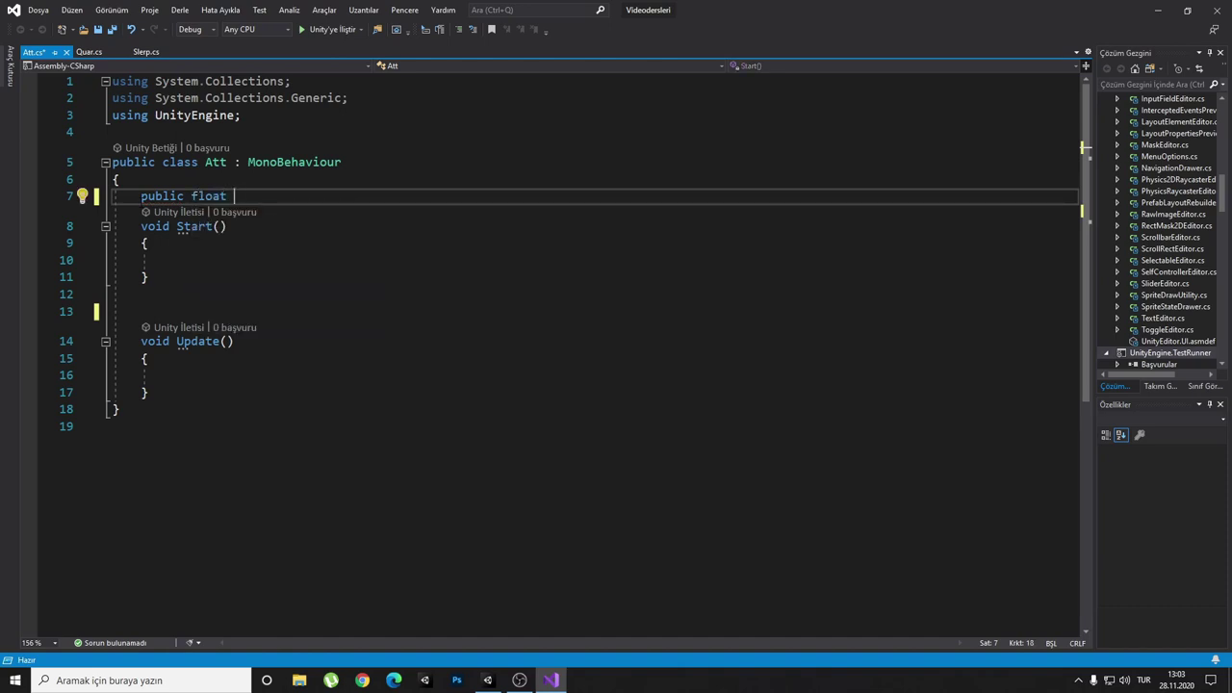
{"action": "type", "text": "MAxHe"}
{"action": "key", "text": "BackSpace"}
{"action": "key", "text": "BackSpace"}
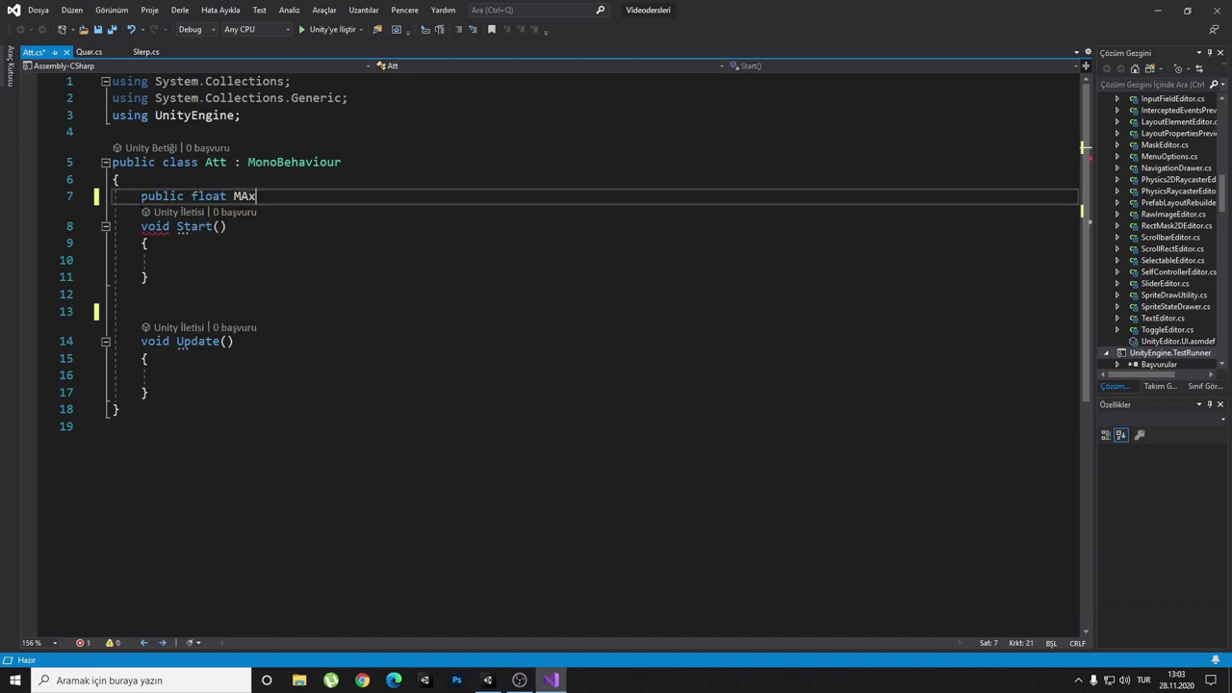
{"action": "key", "text": "BackSpace"}
{"action": "key", "text": "BackSpace"}
{"action": "type", "text": "axHea"}
{"action": "type", "text": "t"}
{"action": "key", "text": "BackSpace"}
{"action": "type", "text": "lth;"}
- Add private float MaxMana; below it and insert blank lines above the fields
{"action": "key", "text": "Return"}
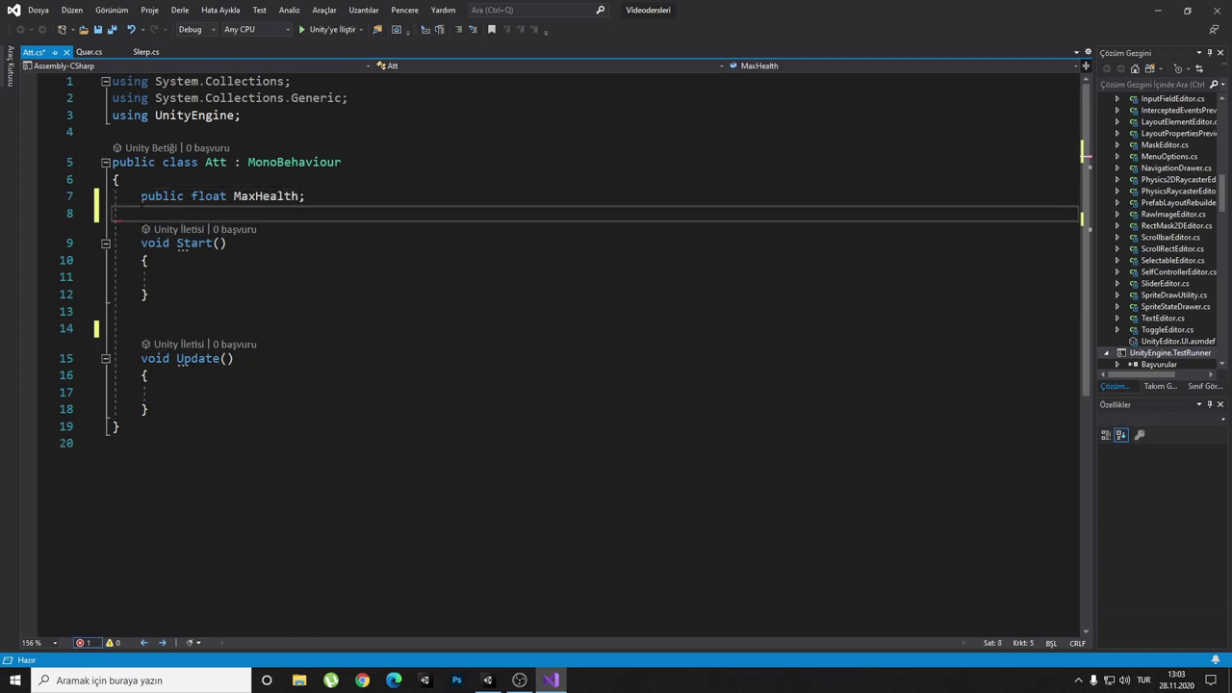
{"action": "key", "text": "Return"}
{"action": "type", "text": "pri"}
{"action": "key", "text": "Tab"}
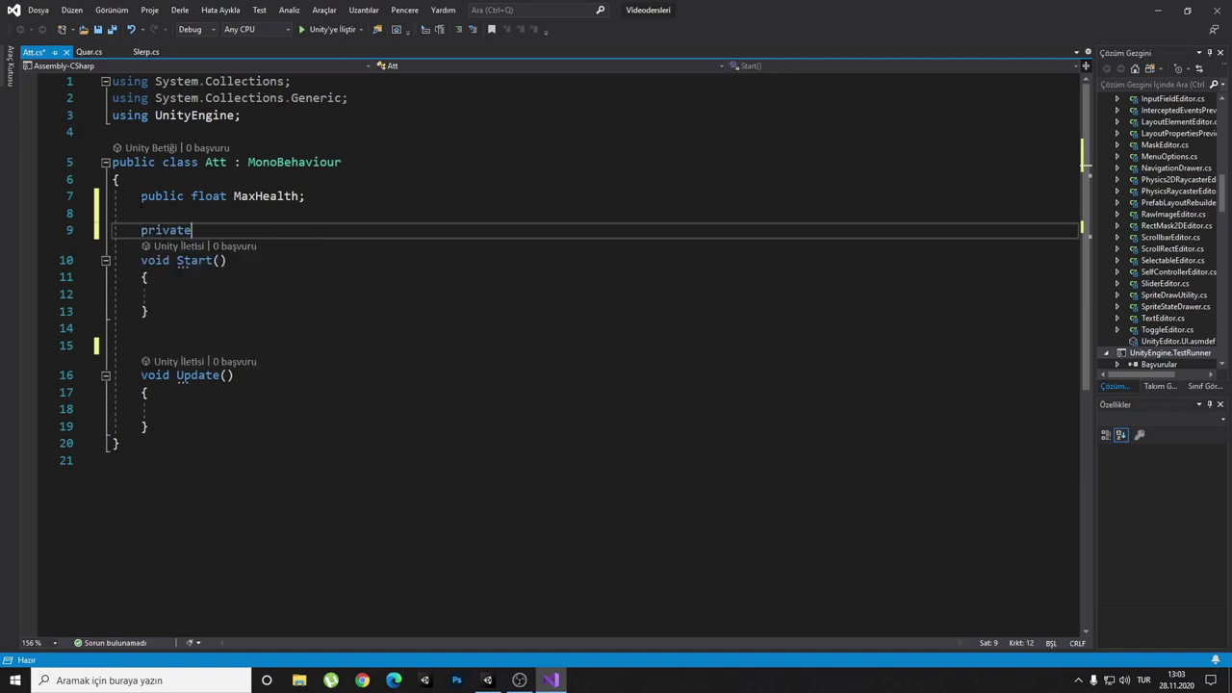
{"action": "type", "text": "float ;MA"}
{"action": "key", "text": "BackSpace"}
{"action": "key", "text": "BackSpace"}
{"action": "key", "text": "BackSpace"}
{"action": "type", "text": "Max"}
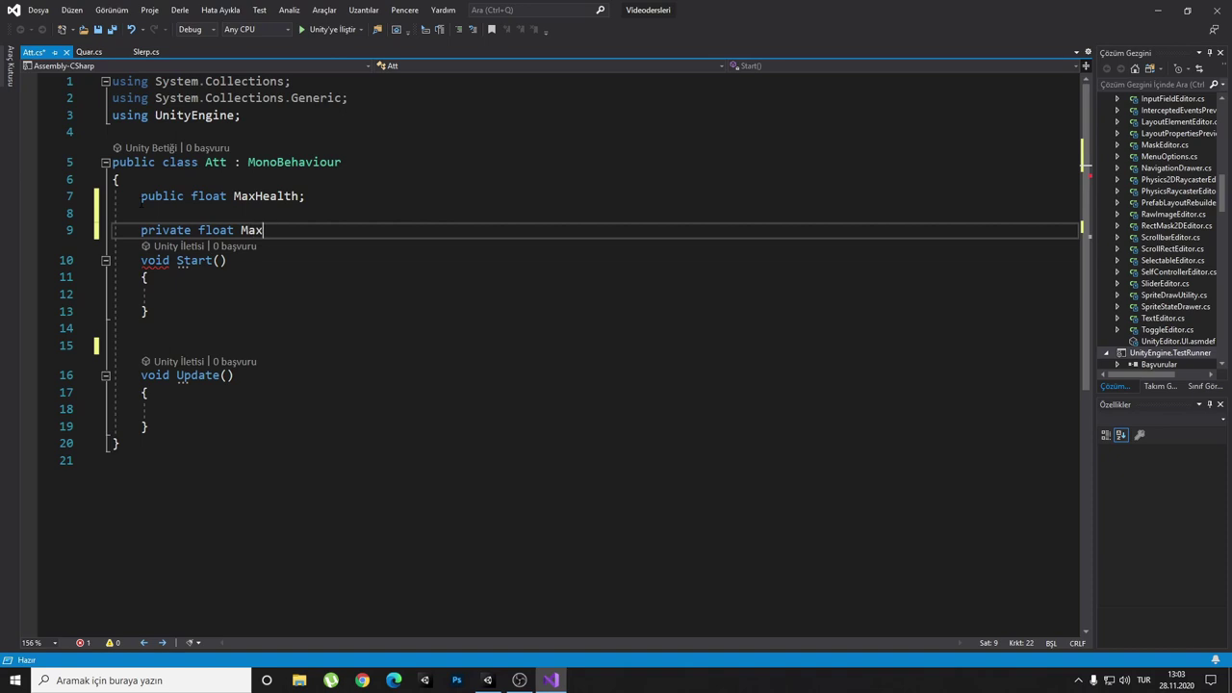
{"action": "type", "text": "Mana"}
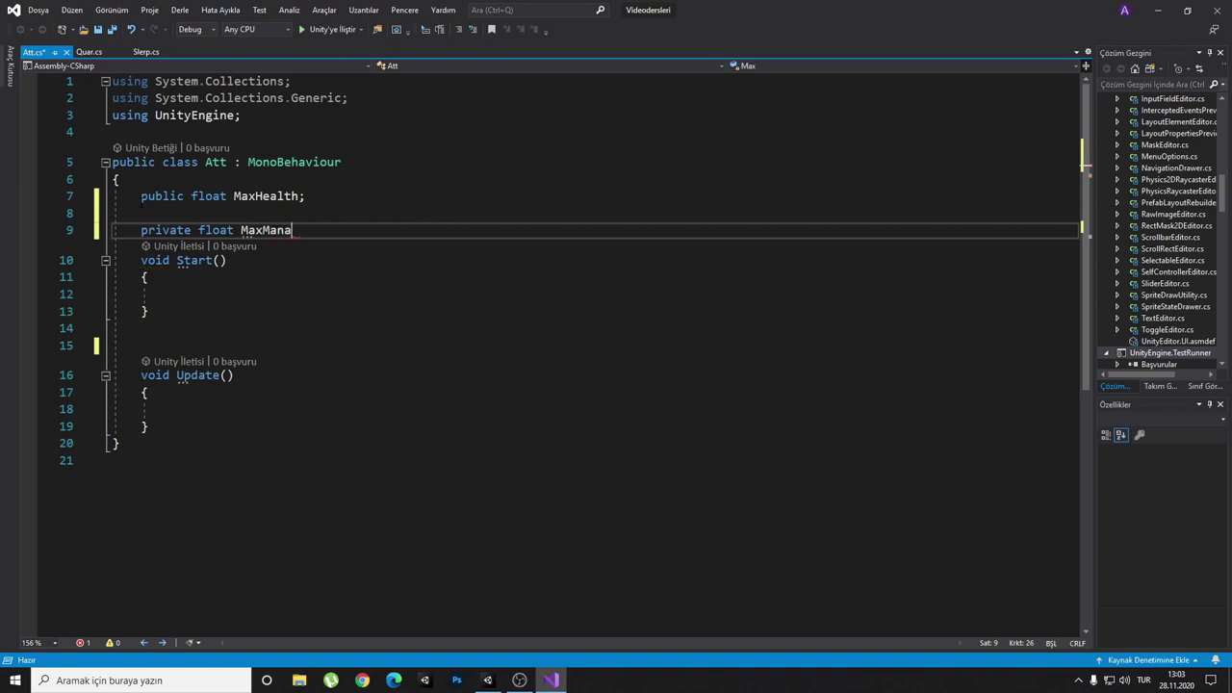
{"action": "type", "text": ";"}
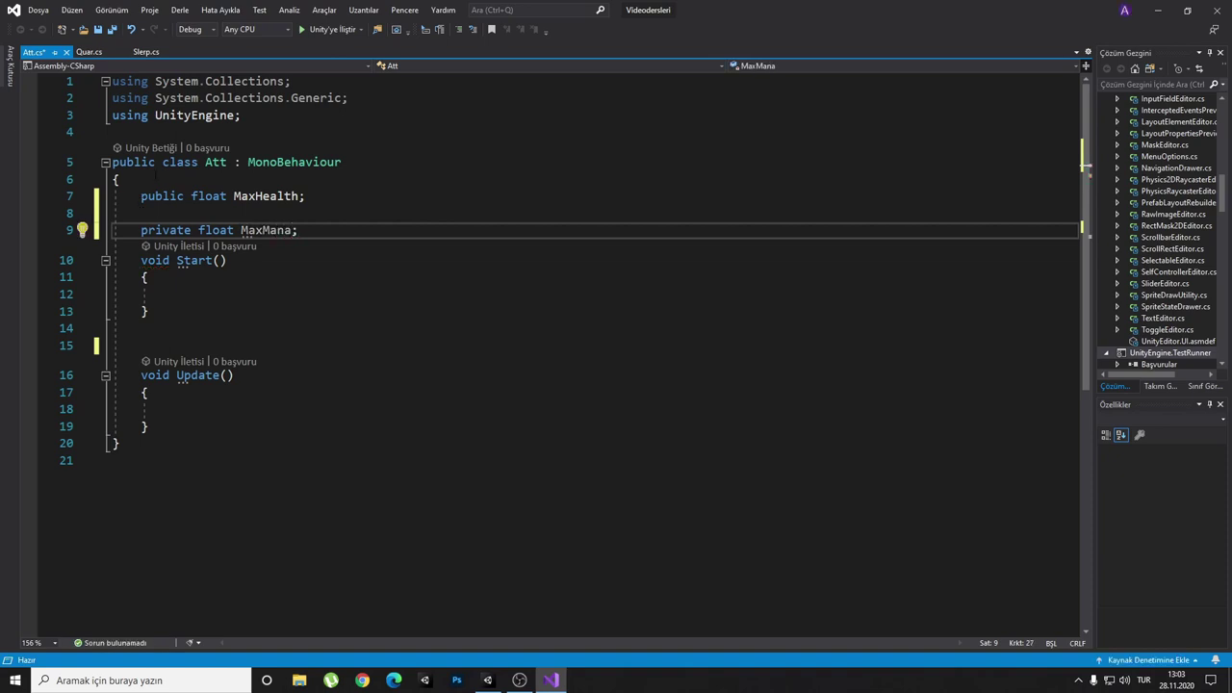
{"action": "left_click", "coordinate": [154, 180]}
{"action": "key", "text": "Return"}
{"action": "key", "text": "Return"}
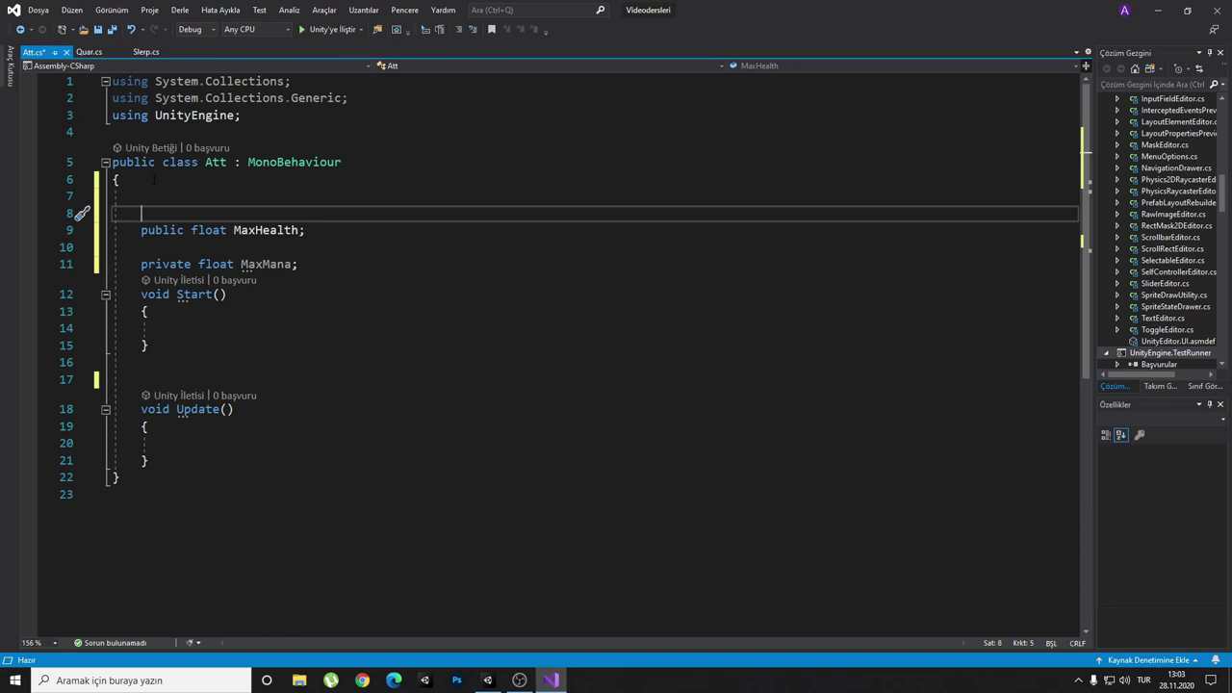
- Drag Att onto Cube (1) in the Inspector and set Max Health to 3.24
{"action": "left_click", "coordinate": [551, 679]}
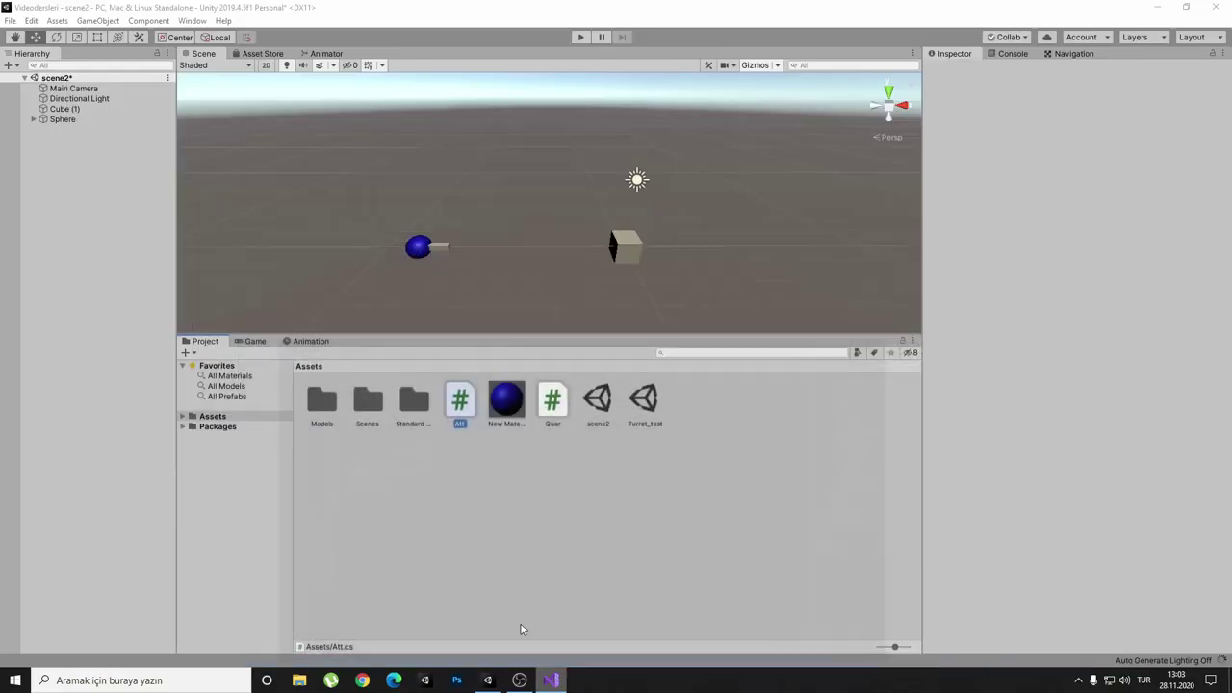
{"action": "left_click", "coordinate": [65, 112]}
{"action": "mouse_move", "coordinate": [470, 412]}
{"action": "left_mouse_down"}
{"action": "mouse_move", "coordinate": [980, 525]}
{"action": "mouse_move", "coordinate": [1005, 517]}
{"action": "left_mouse_up"}
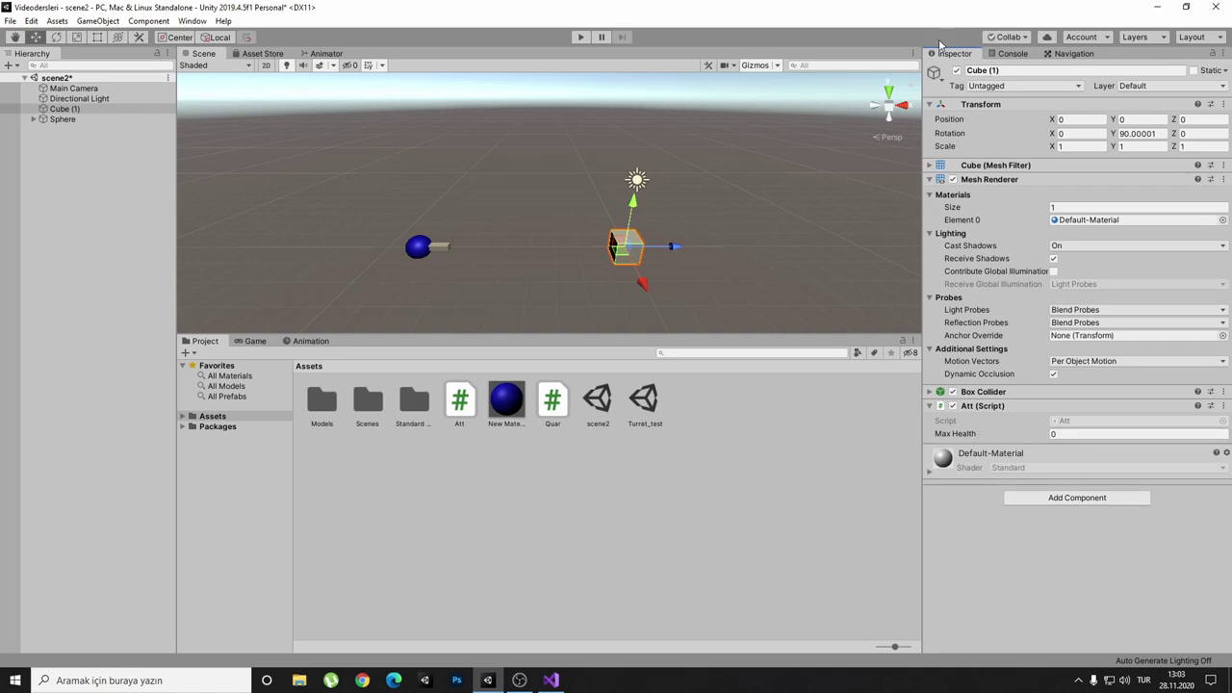
{"action": "left_click", "coordinate": [1048, 434]}
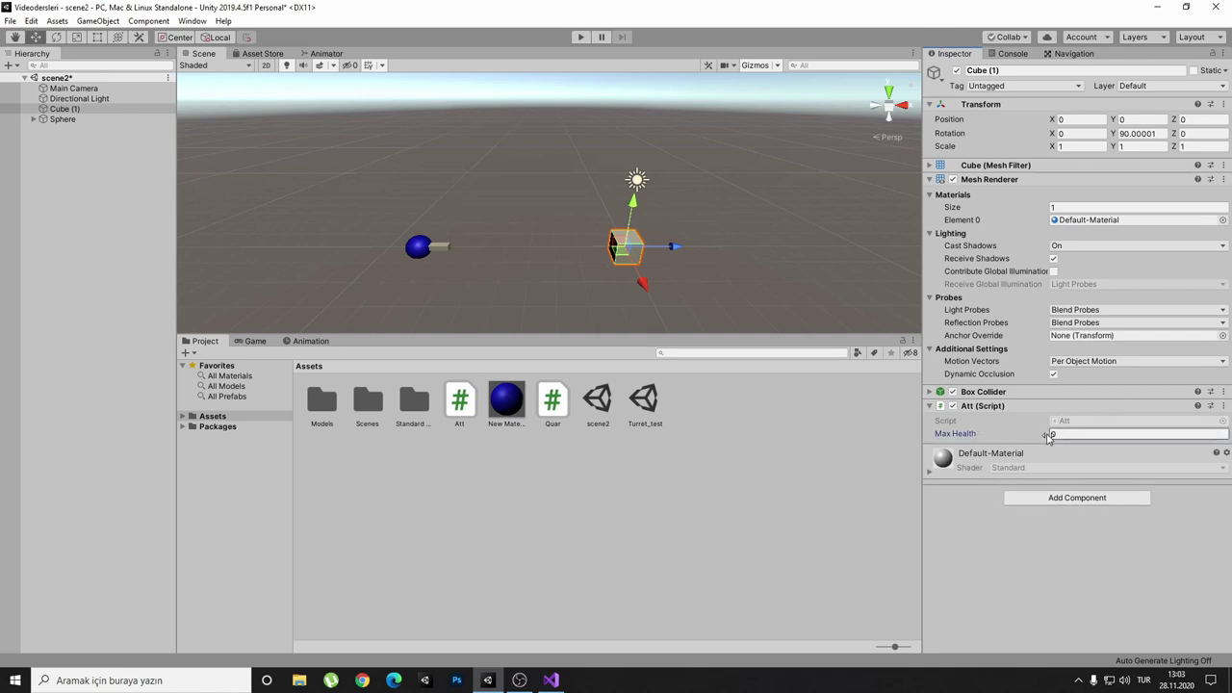
{"action": "type", "text": "0.21"}
{"action": "left_click_drag", "start_coordinate": [1043, 434], "coordinate": [1048, 434]}
- Review the MaxHealth and MaxMana declarations in Att.cs
{"action": "left_click", "coordinate": [550, 680]}
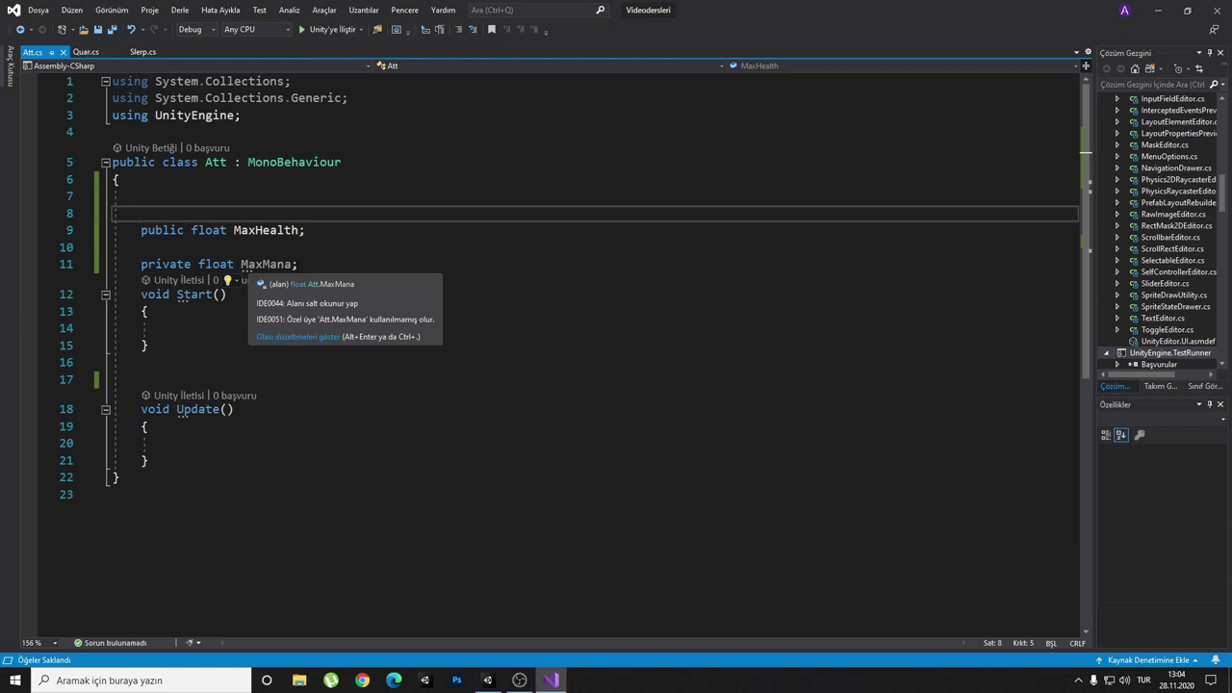
{"action": "left_click", "coordinate": [255, 266]}
{"action": "left_click", "coordinate": [176, 213]}
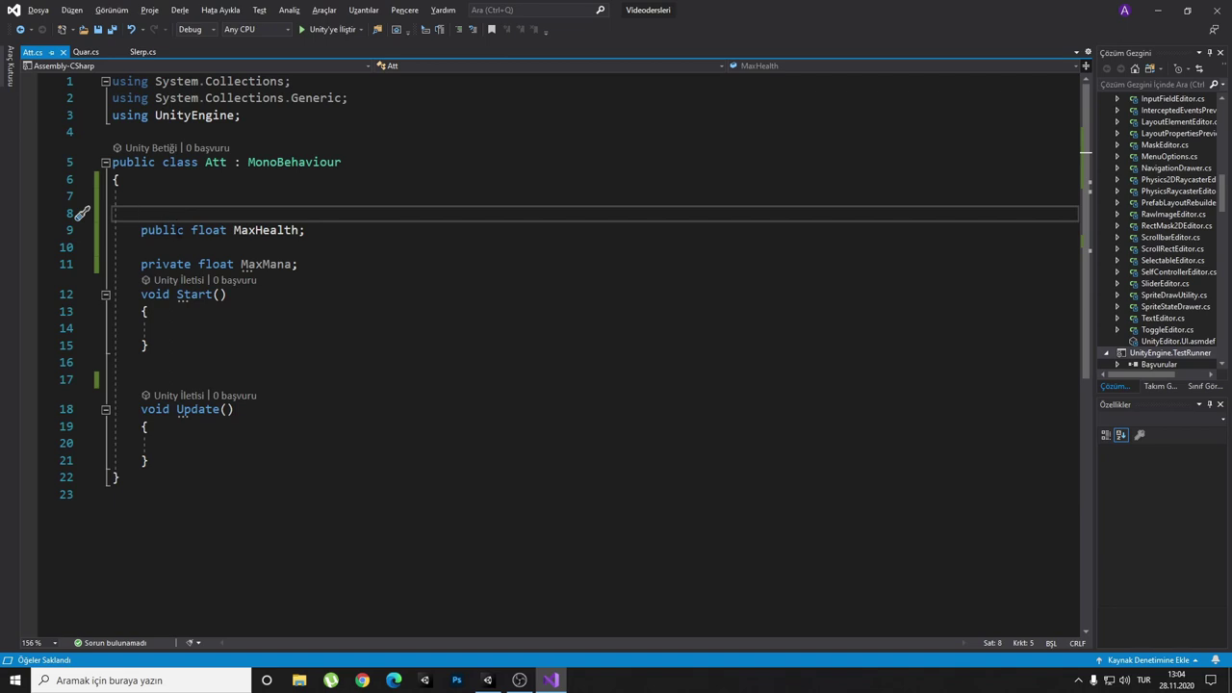
{"action": "left_click", "coordinate": [177, 230]}
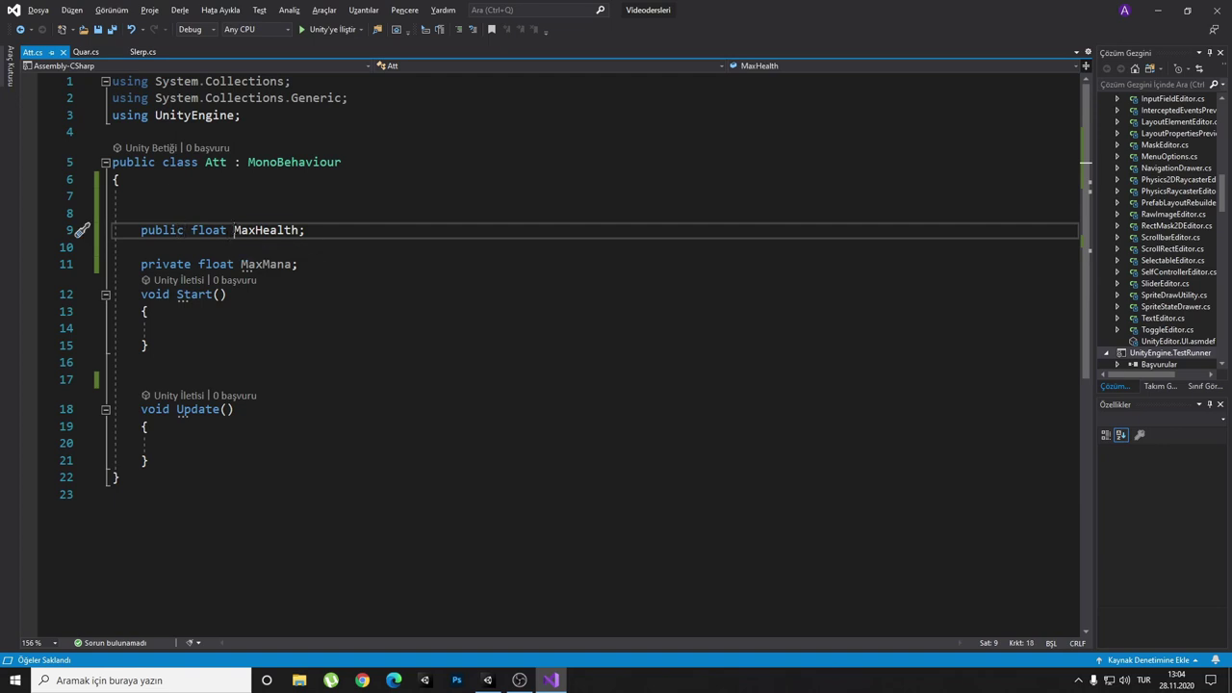
{"action": "double_click", "coordinate": [266, 230]}
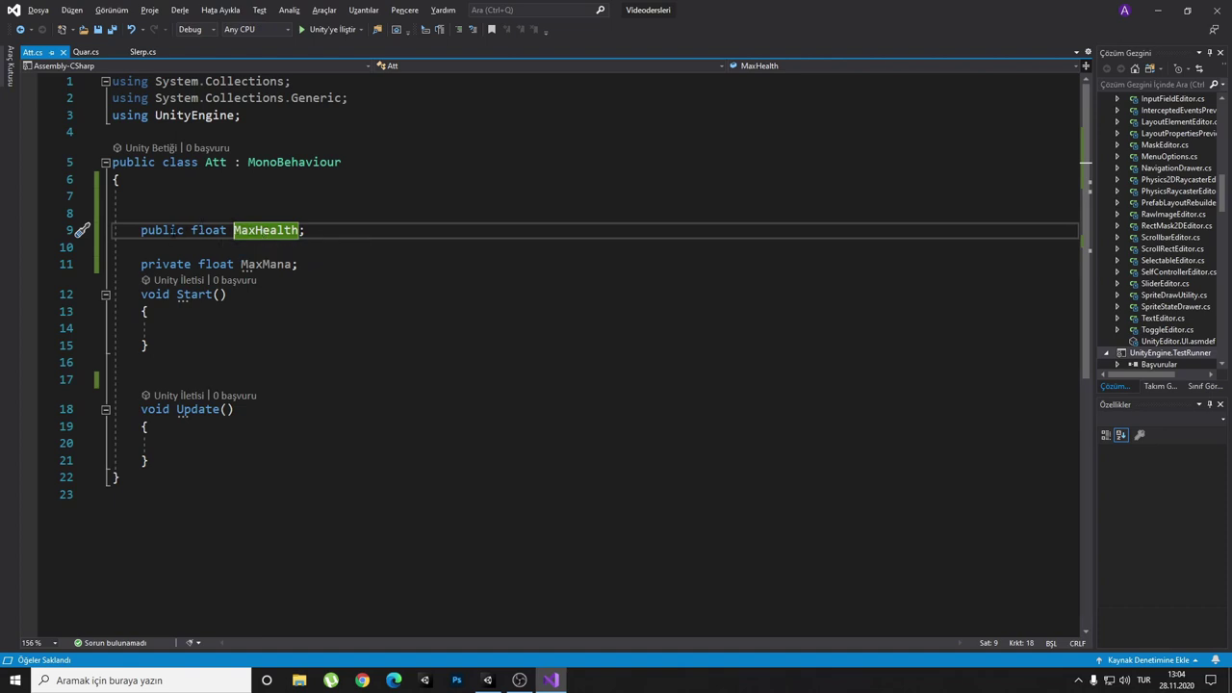
{"action": "double_click", "coordinate": [248, 265]}
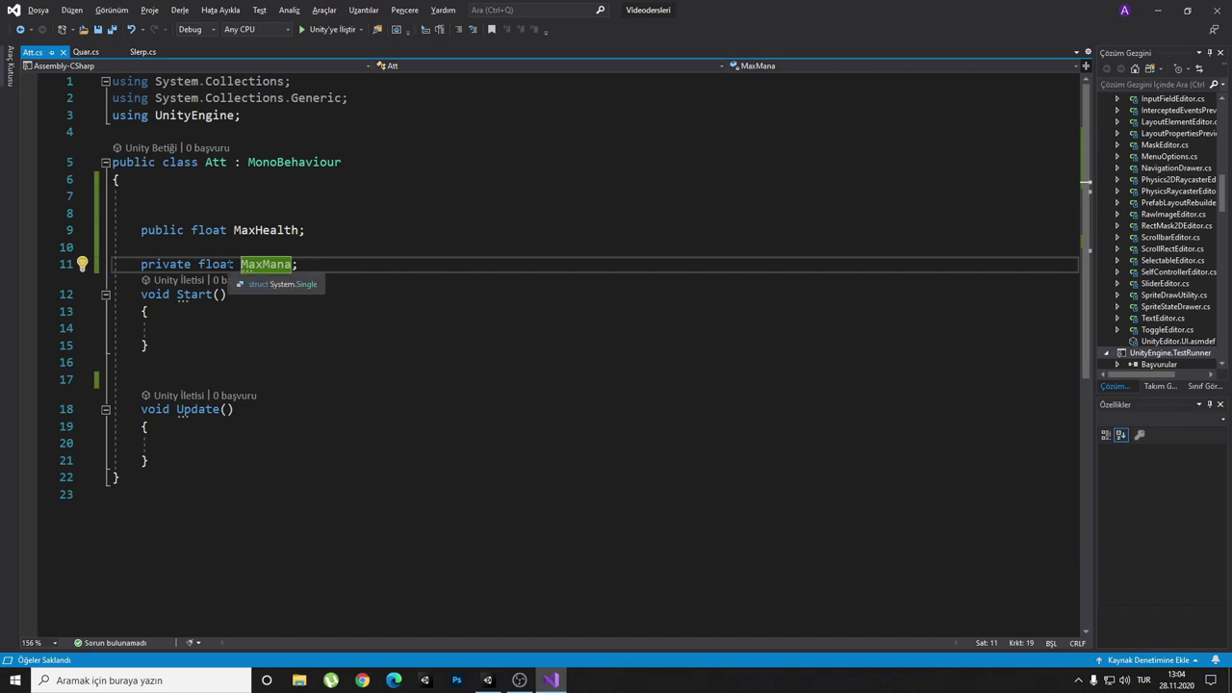
{"action": "left_click", "coordinate": [192, 264]}
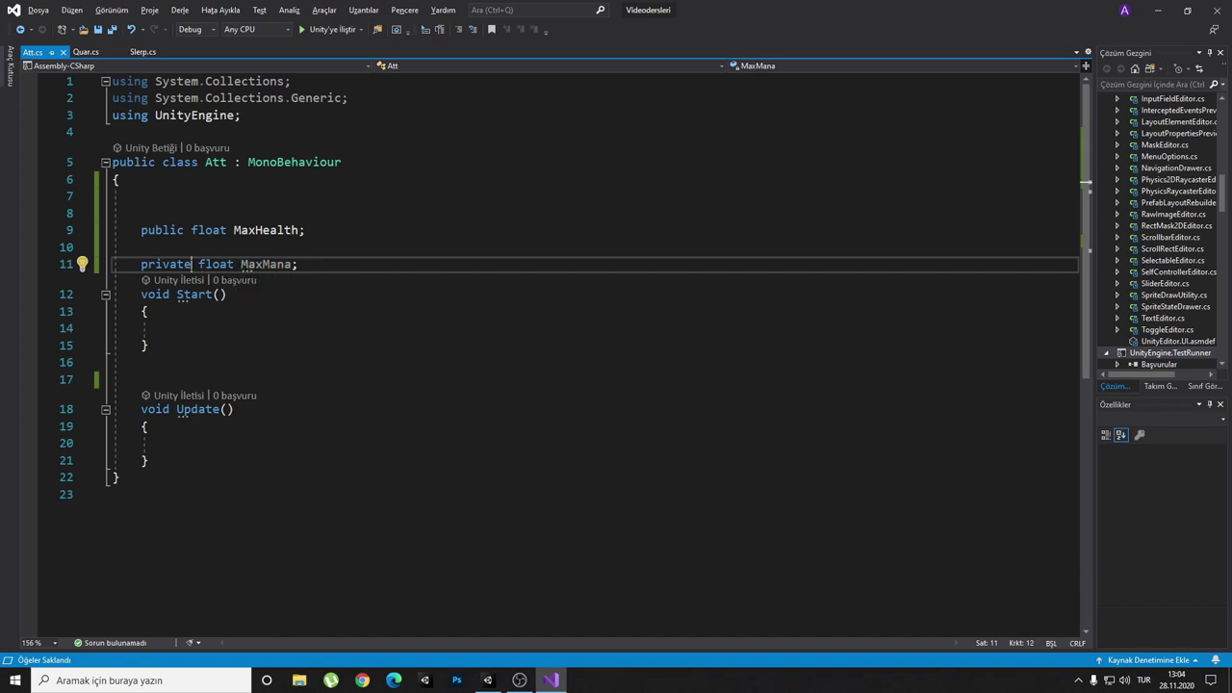
{"action": "double_click", "coordinate": [266, 264]}
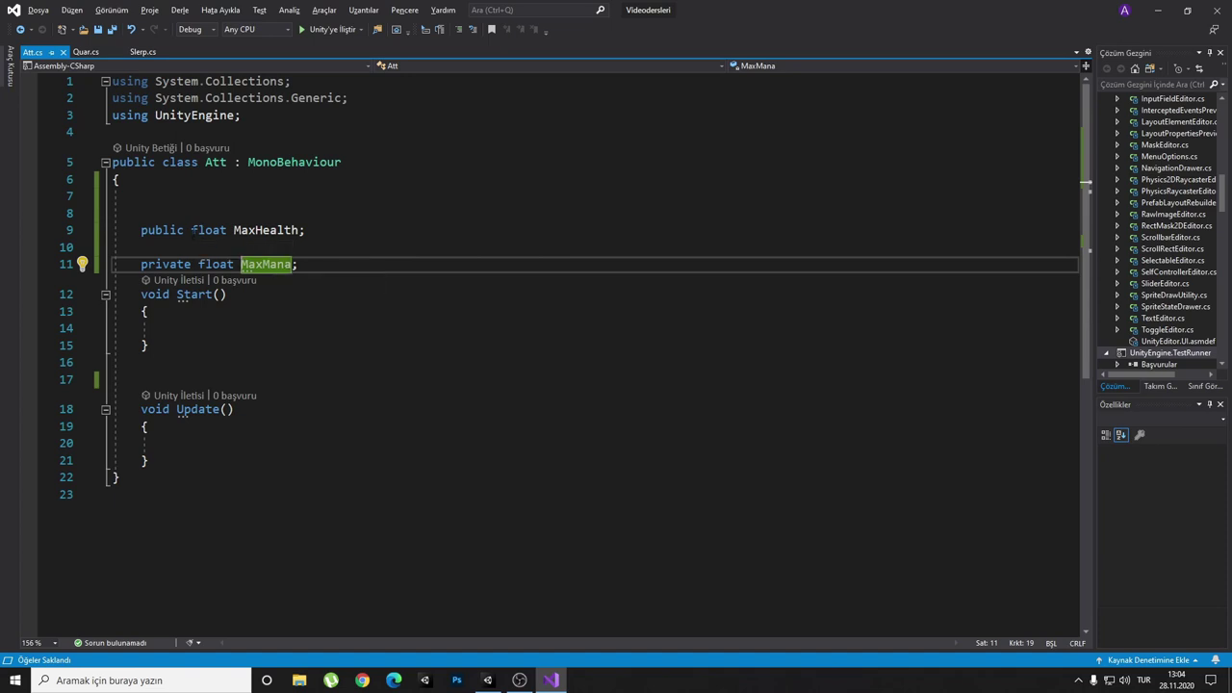
{"action": "left_click", "coordinate": [193, 230]}
{"action": "left_click", "coordinate": [138, 206]}
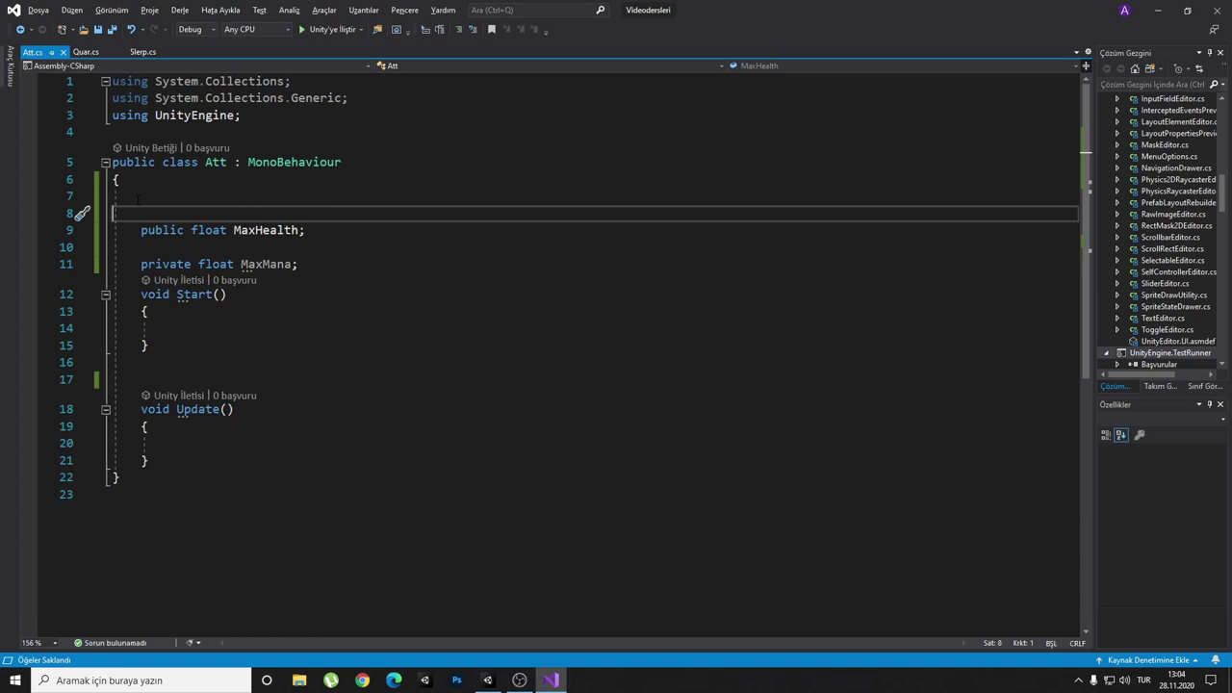
- Add [HideInInspector] above MaxHealth, save, and check the Cube's Att component in Unity
{"action": "key", "text": "BackSpace"}
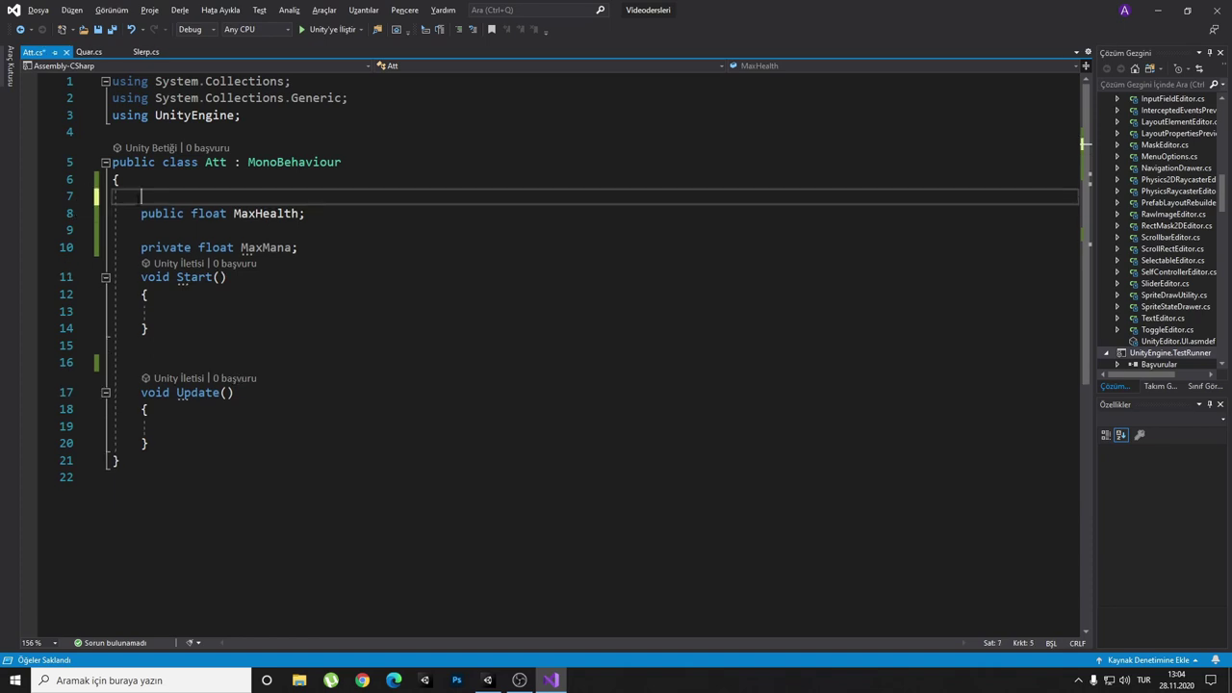
{"action": "type", "text": "[h"}
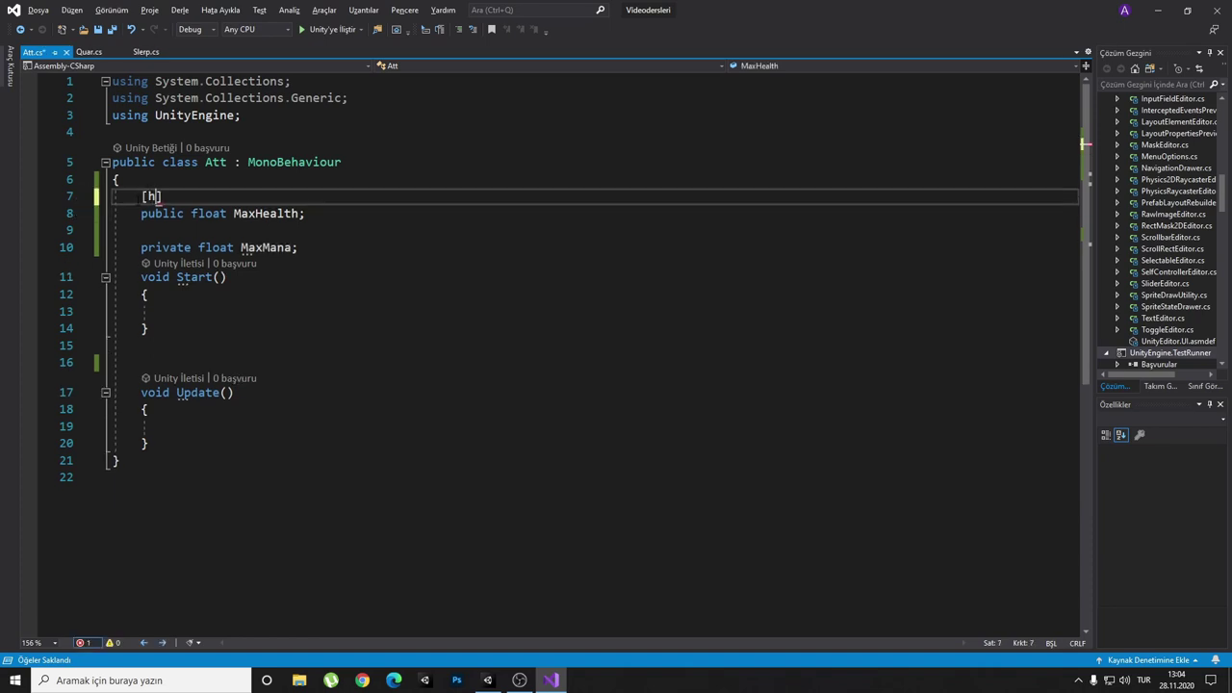
{"action": "type", "text": "i"}
{"action": "key", "text": "Tab"}
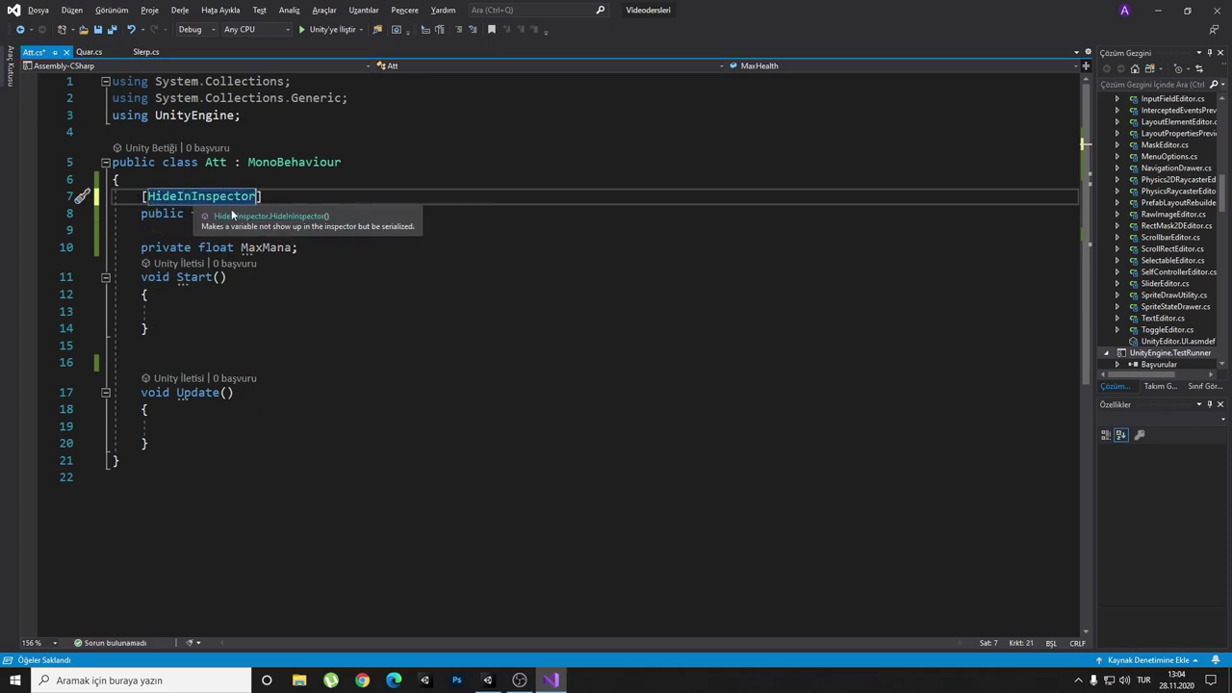
{"action": "key", "text": "ctrl+s"}
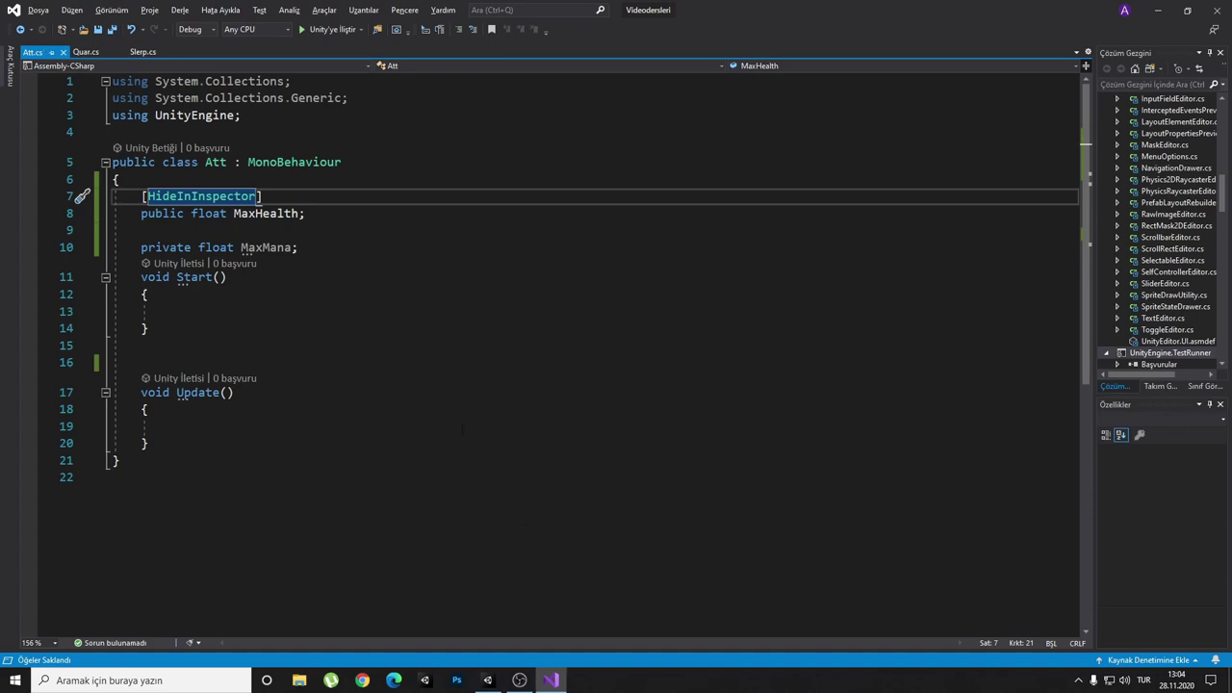
{"action": "left_click", "coordinate": [556, 679]}
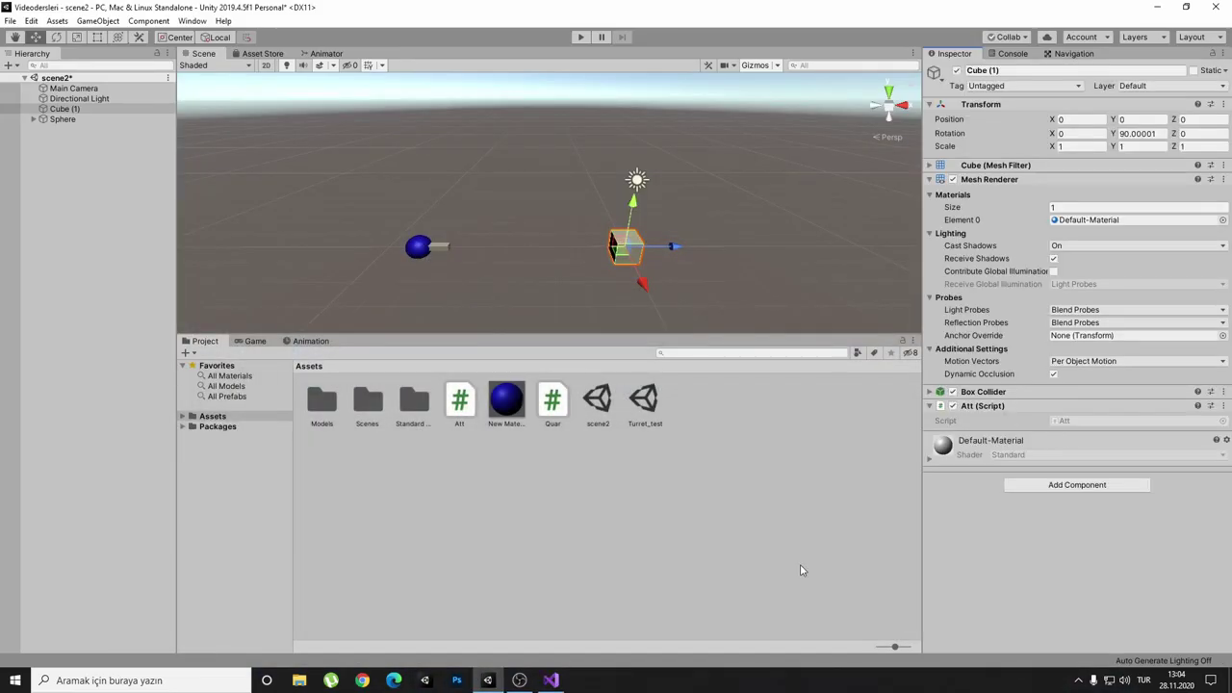
{"action": "left_click", "coordinate": [551, 679]}
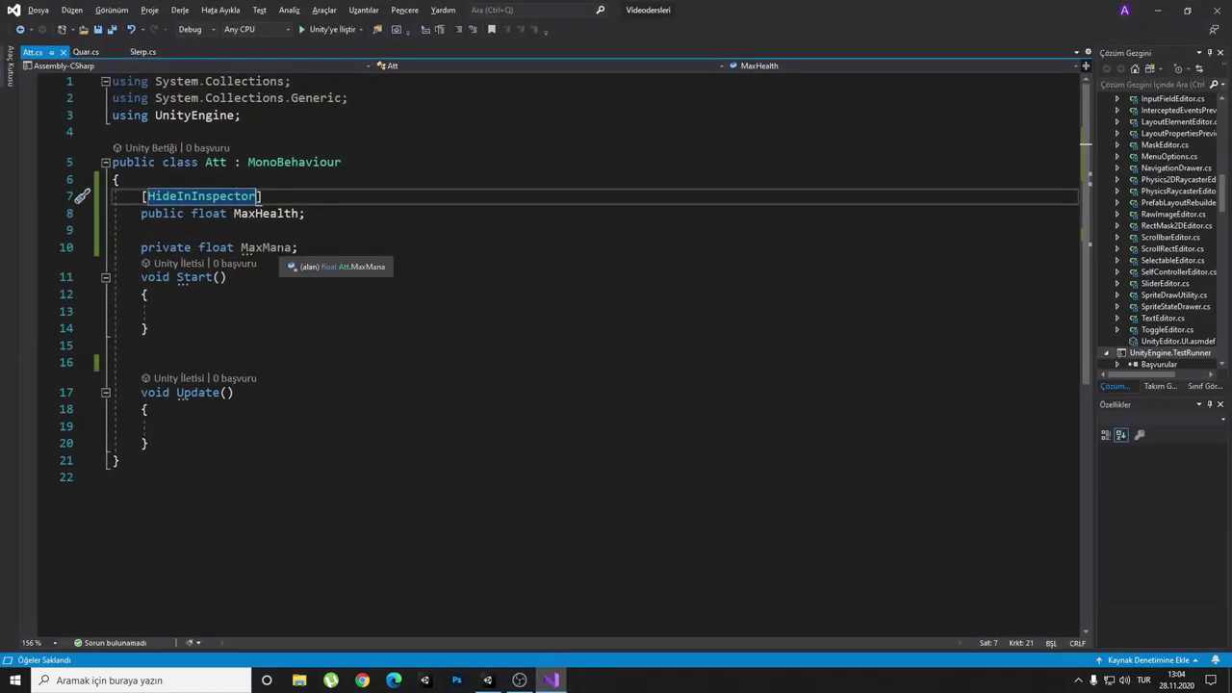
{"action": "left_click", "coordinate": [255, 230]}
- Add [SerializeField] above private float MaxMana and save Att.cs
{"action": "key", "text": "Return"}
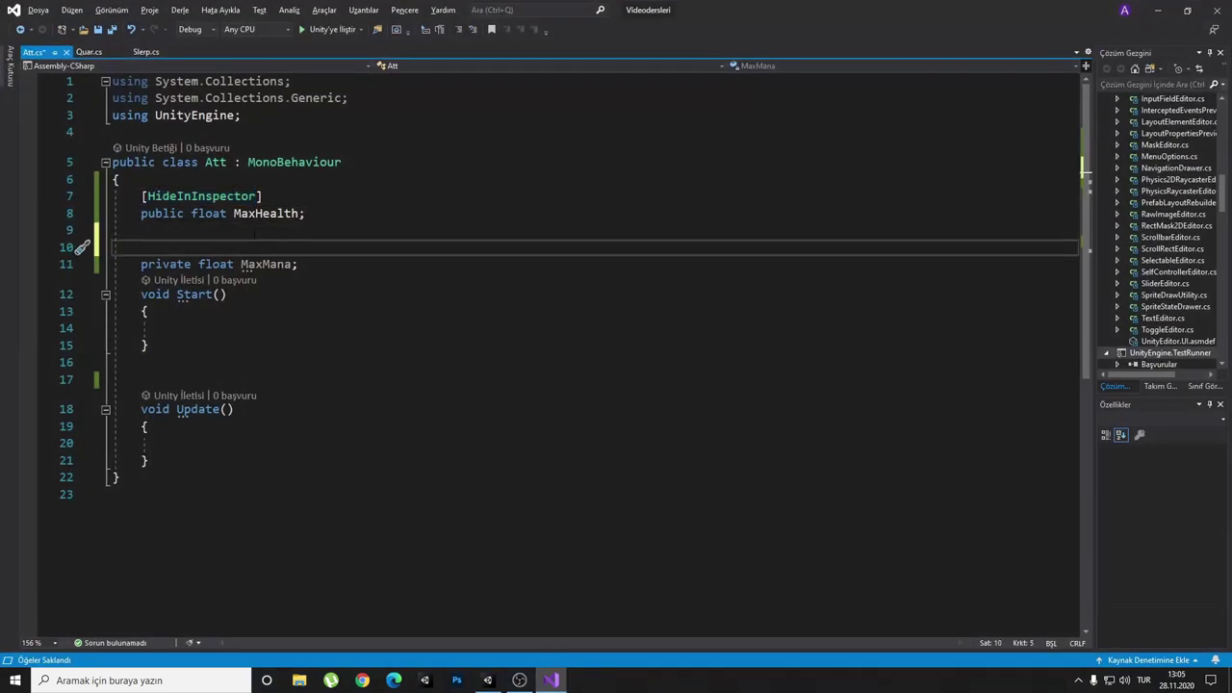
{"action": "type", "text": "["}
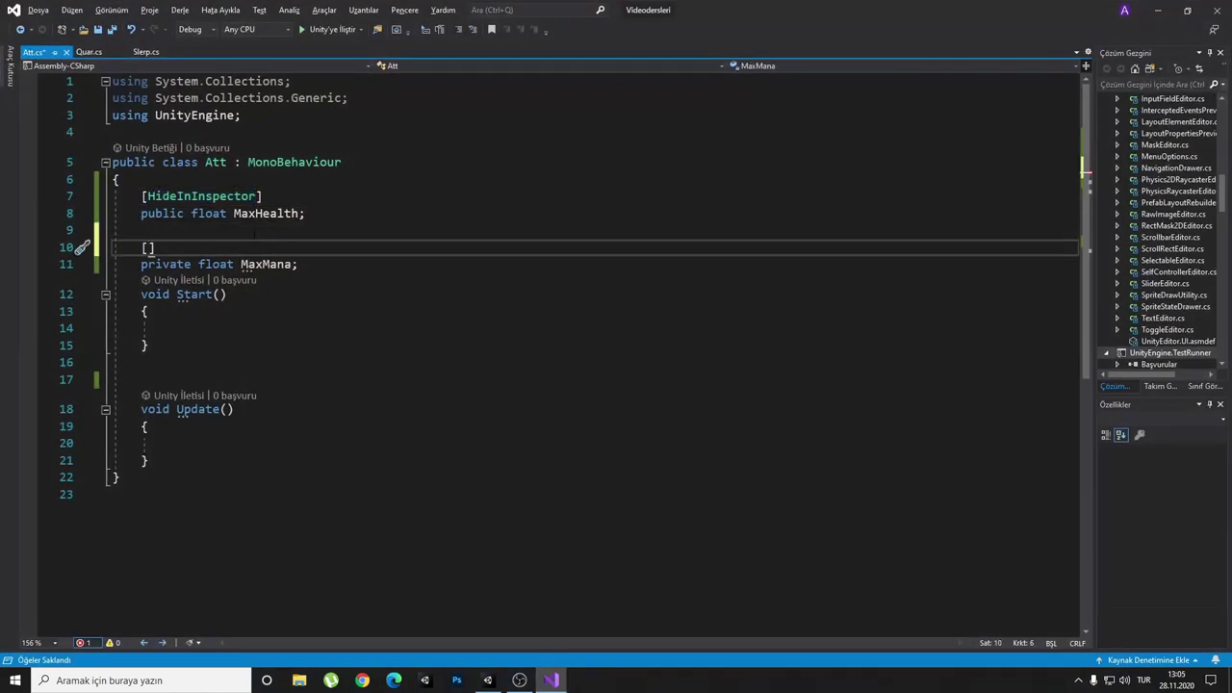
{"action": "type", "text": "se"}
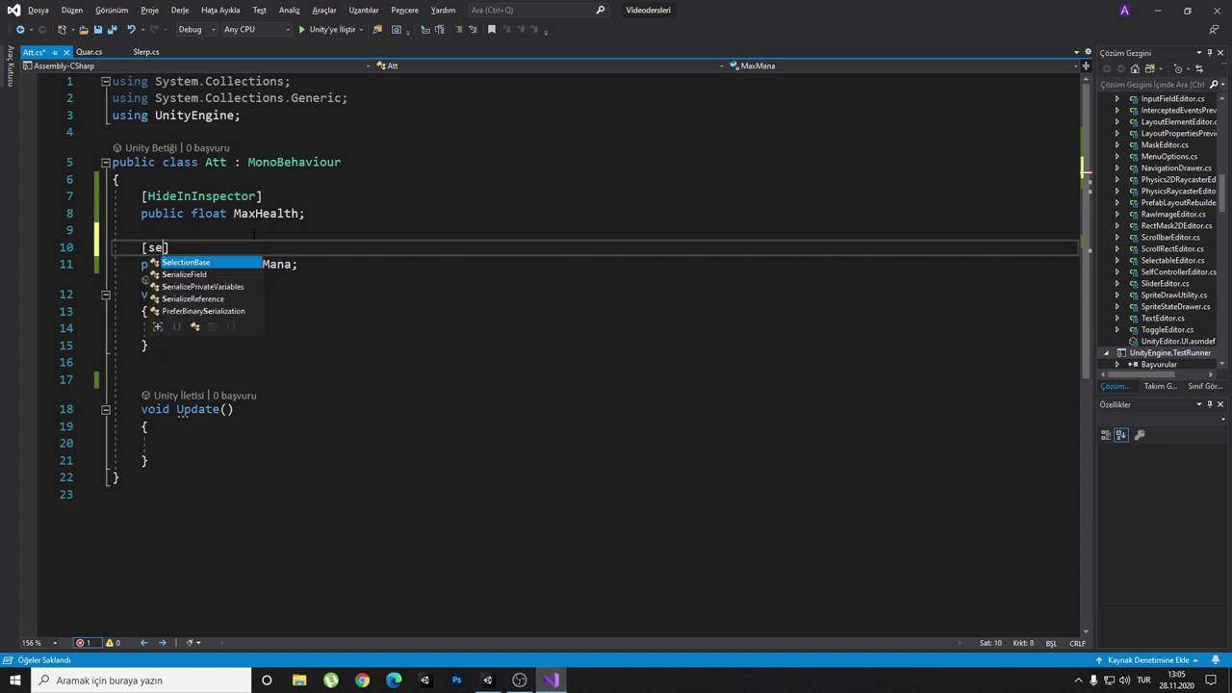
{"action": "type", "text": "r"}
{"action": "key", "text": "Tab"}
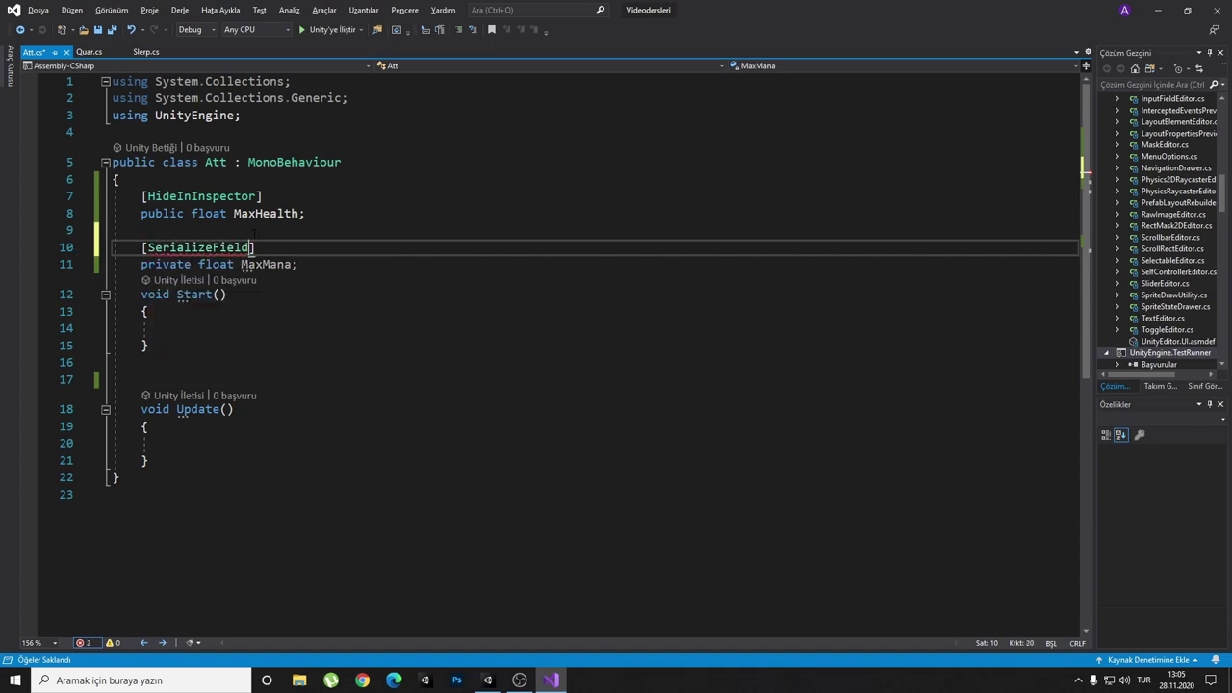
{"action": "key", "text": "ctrl+s"}
- In Unity's Inspector, set the now-visible Max Mana field to 11
{"action": "left_click", "coordinate": [563, 680]}
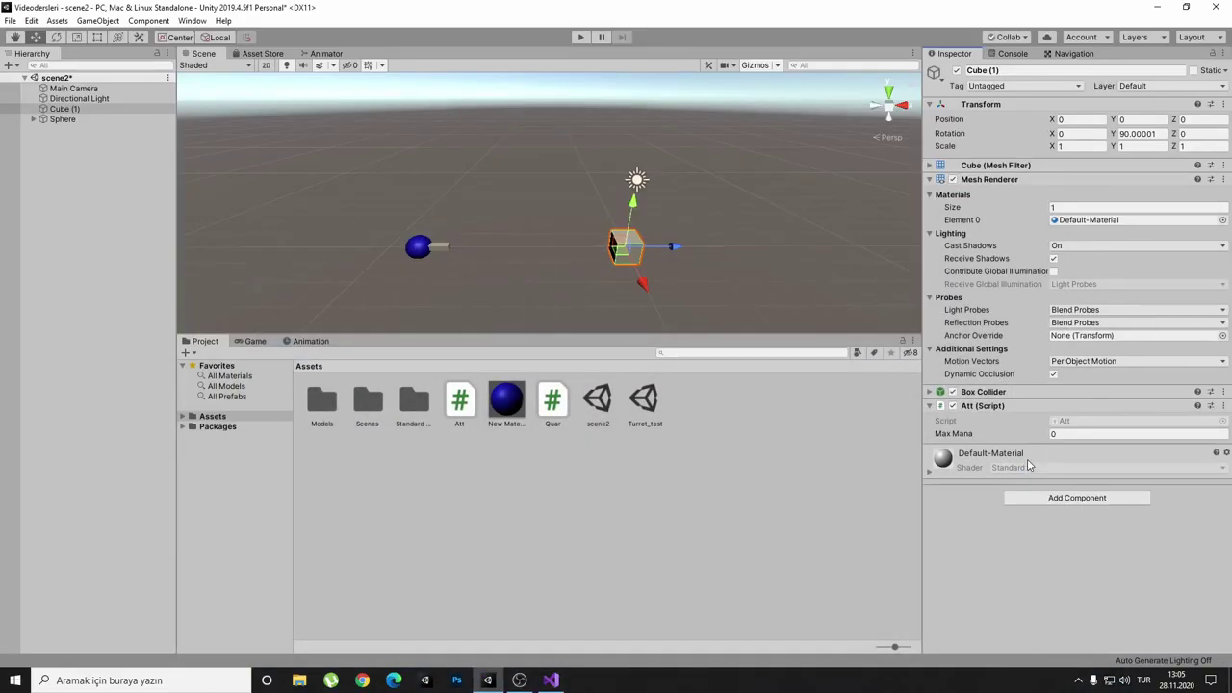
{"action": "left_click", "coordinate": [1052, 435]}
{"action": "type", "text": "11"}
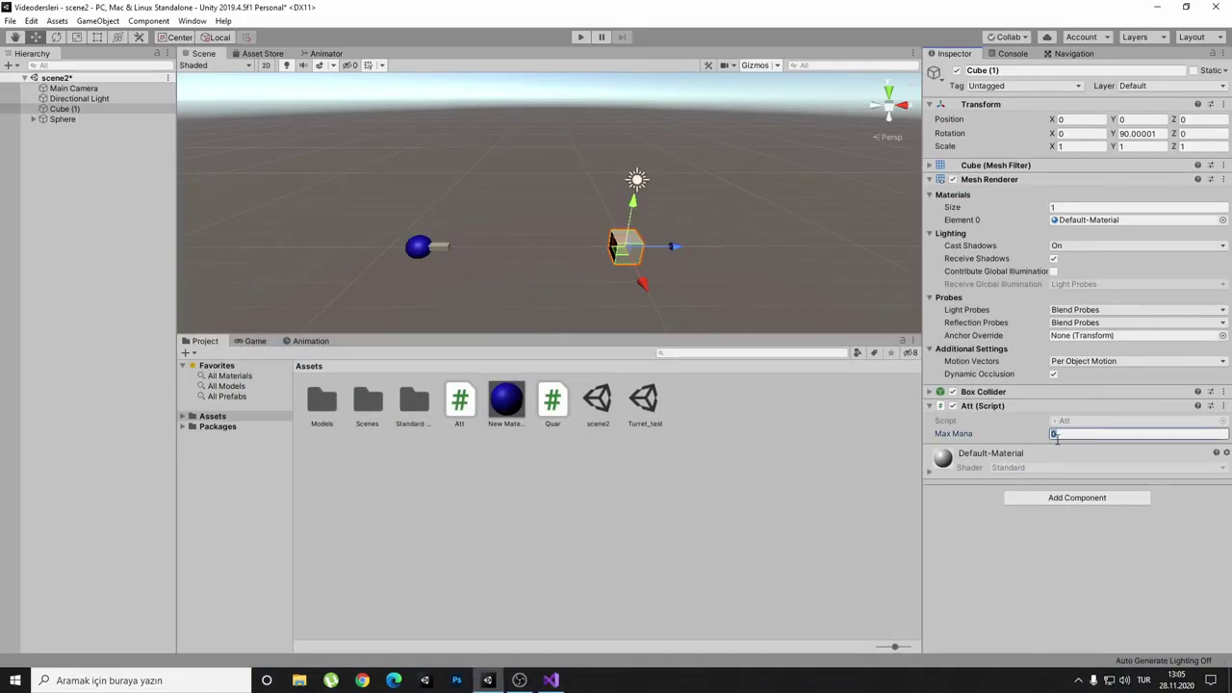
{"action": "left_click", "coordinate": [1035, 582]}
{"action": "left_click", "coordinate": [1068, 449]}
- Reset Max Mana to 0, then delete the [SerializeField] and [HideInInspector] lines
{"action": "type", "text": "0"}
{"action": "left_click", "coordinate": [1075, 544]}
{"action": "left_click", "coordinate": [549, 680]}
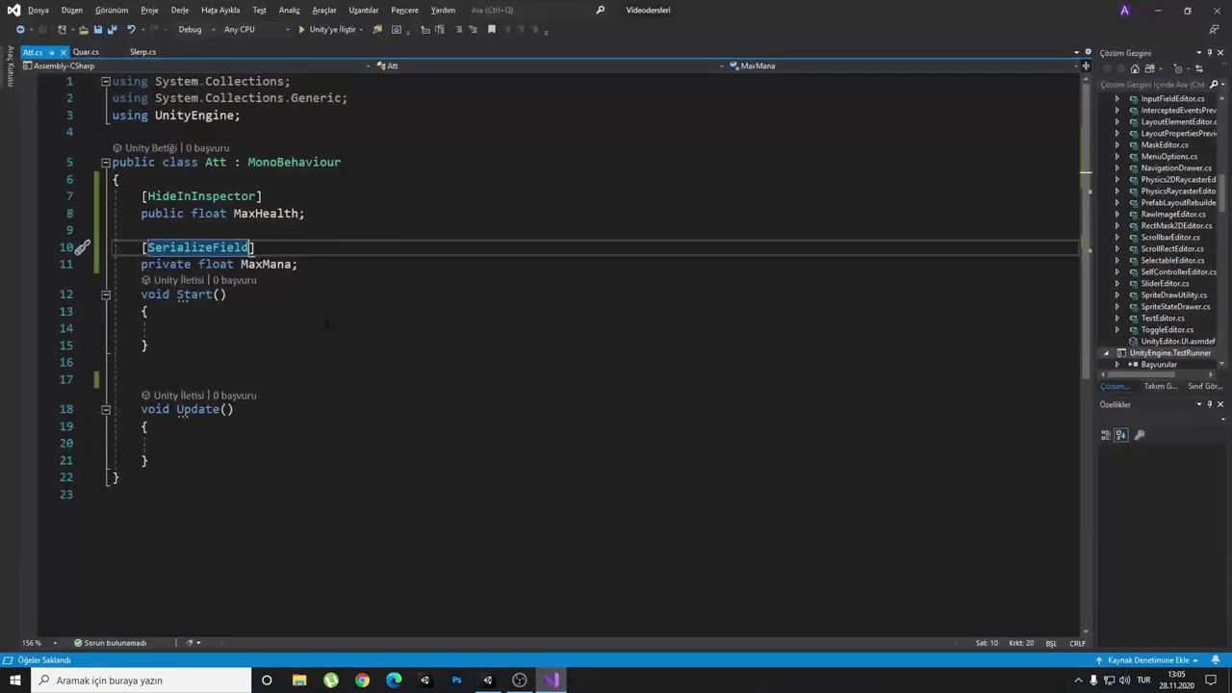
{"action": "left_click", "coordinate": [316, 242]}
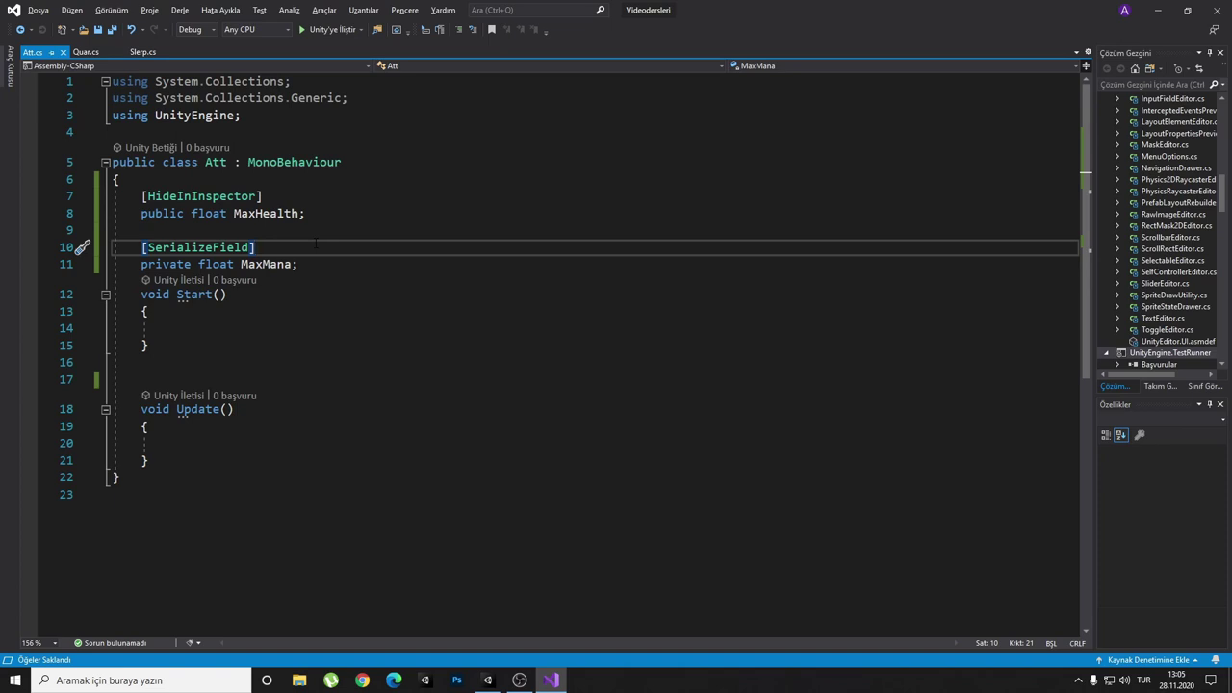
{"action": "key", "text": "shift+Home"}
{"action": "key", "text": "shift+Home"}
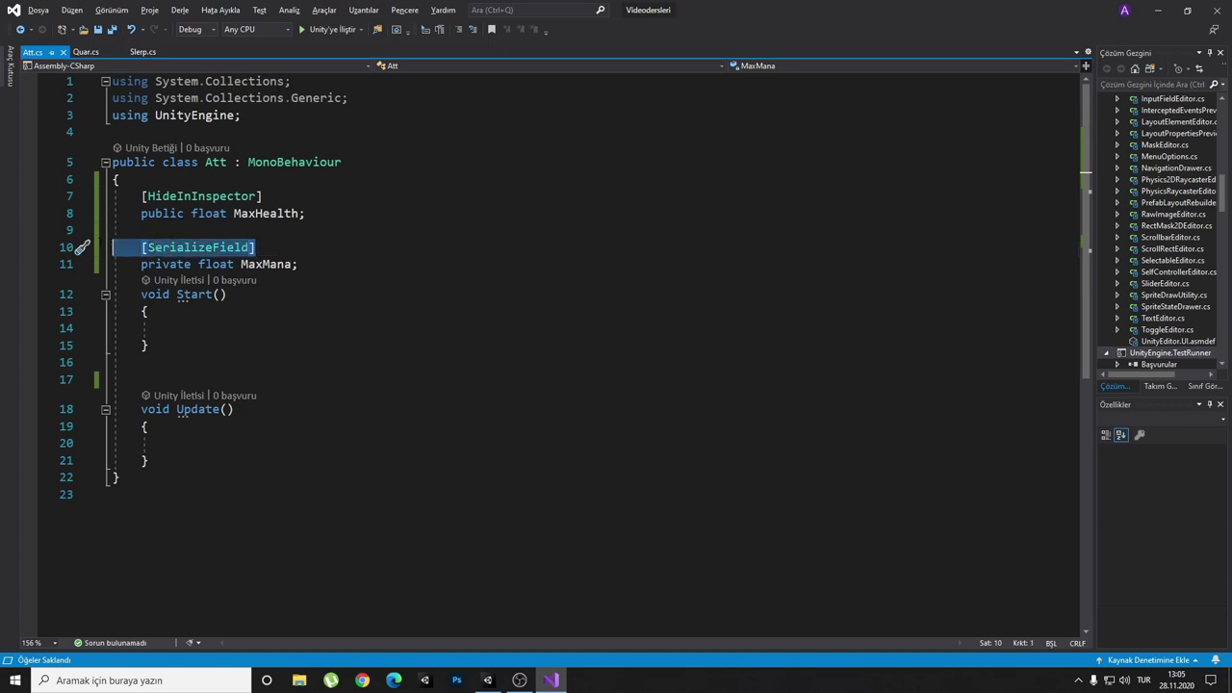
{"action": "key", "text": "BackSpace"}
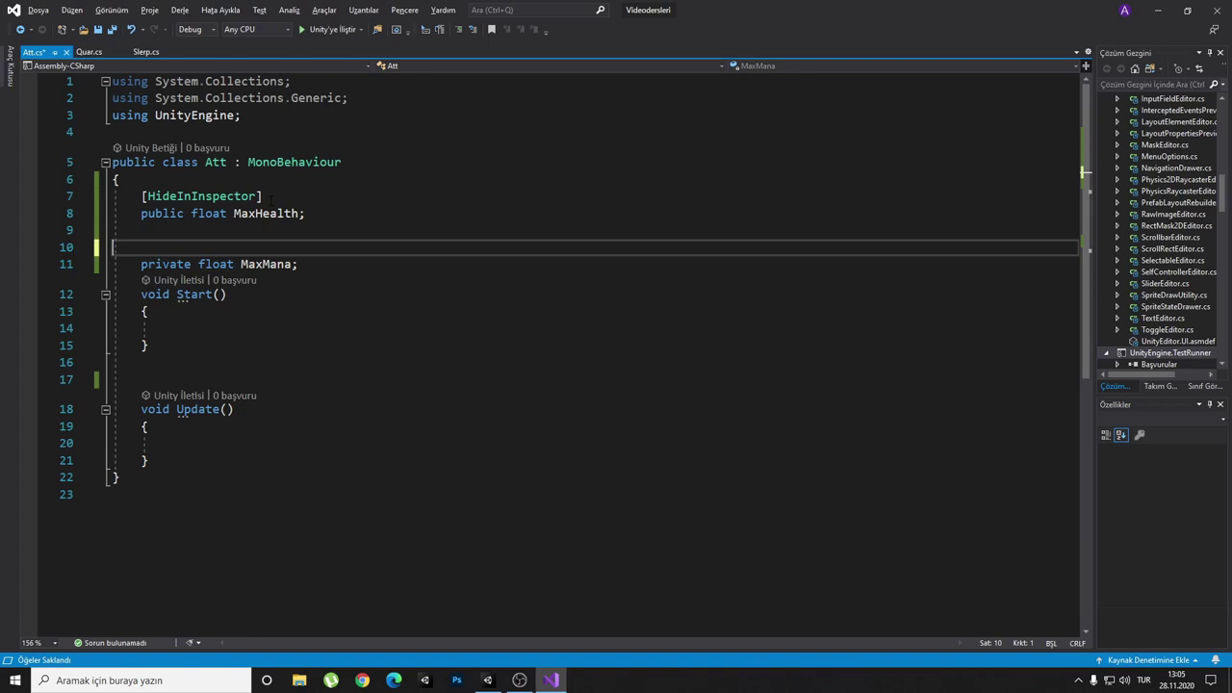
{"action": "left_click", "coordinate": [269, 197]}
{"action": "key", "text": "shift+Home"}
{"action": "key", "text": "shift+Home"}
{"action": "key", "text": "BackSpace"}
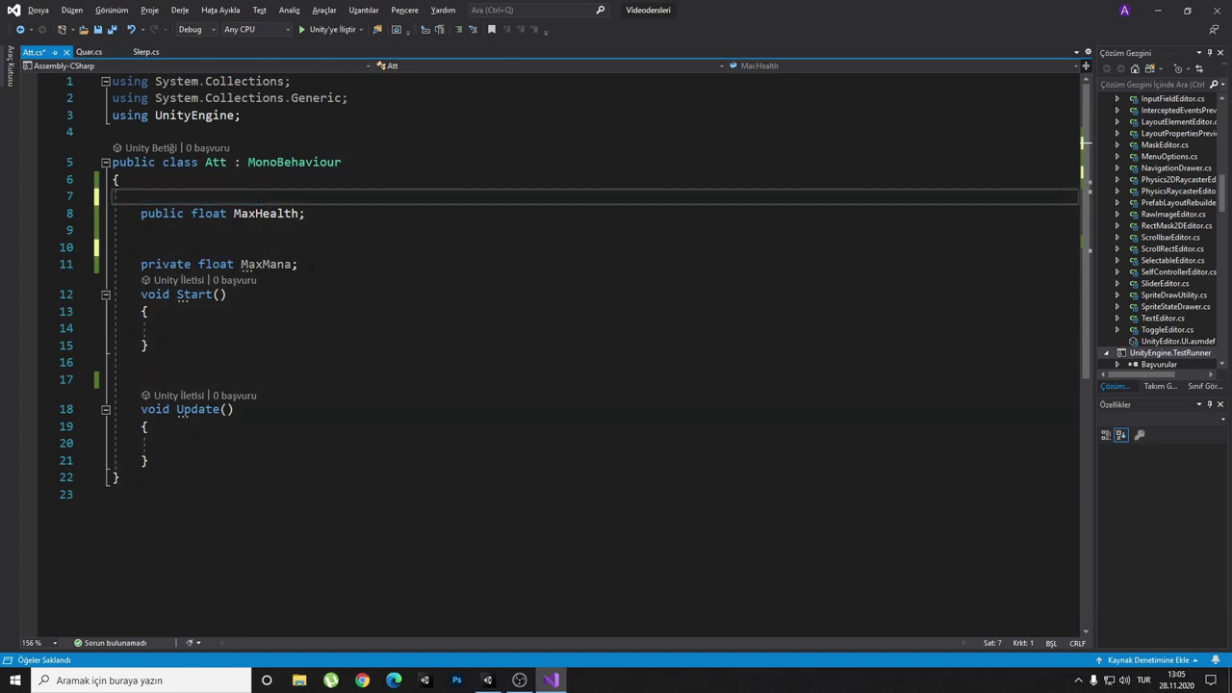
- Make MaxMana public, move it under MaxHealth, and add public string Text;
{"action": "double_click", "coordinate": [166, 264]}
{"action": "type", "text": "pub"}
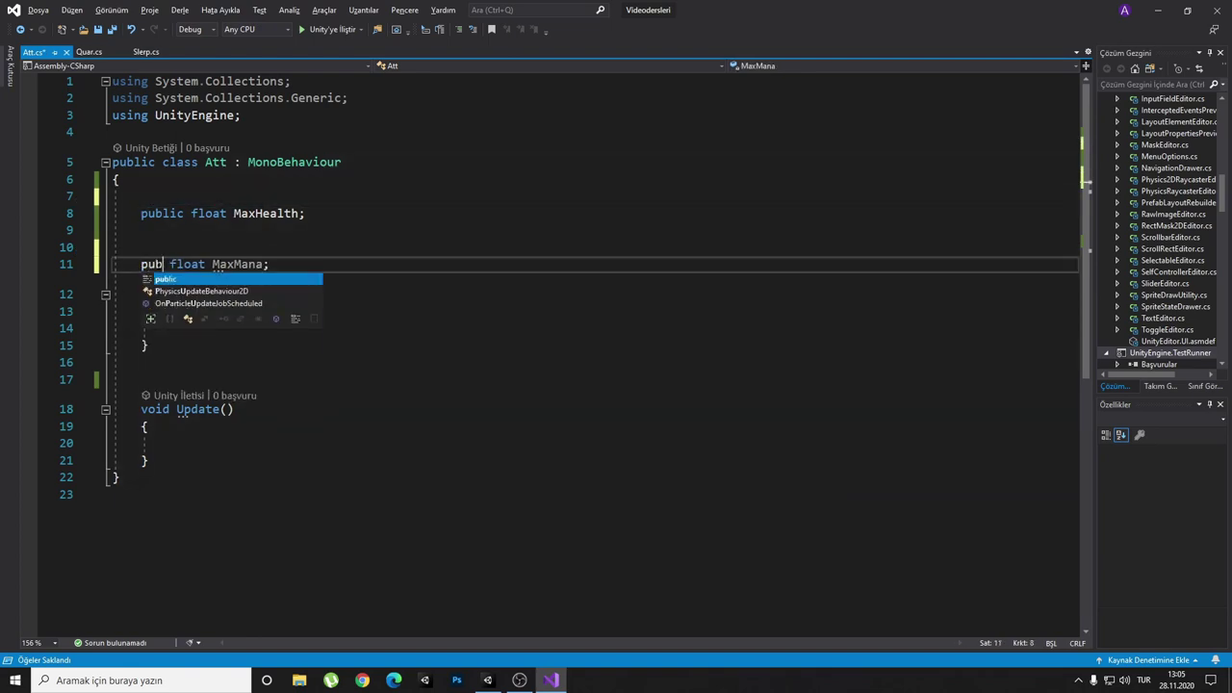
{"action": "key", "text": "Tab"}
{"action": "left_click", "coordinate": [118, 264]}
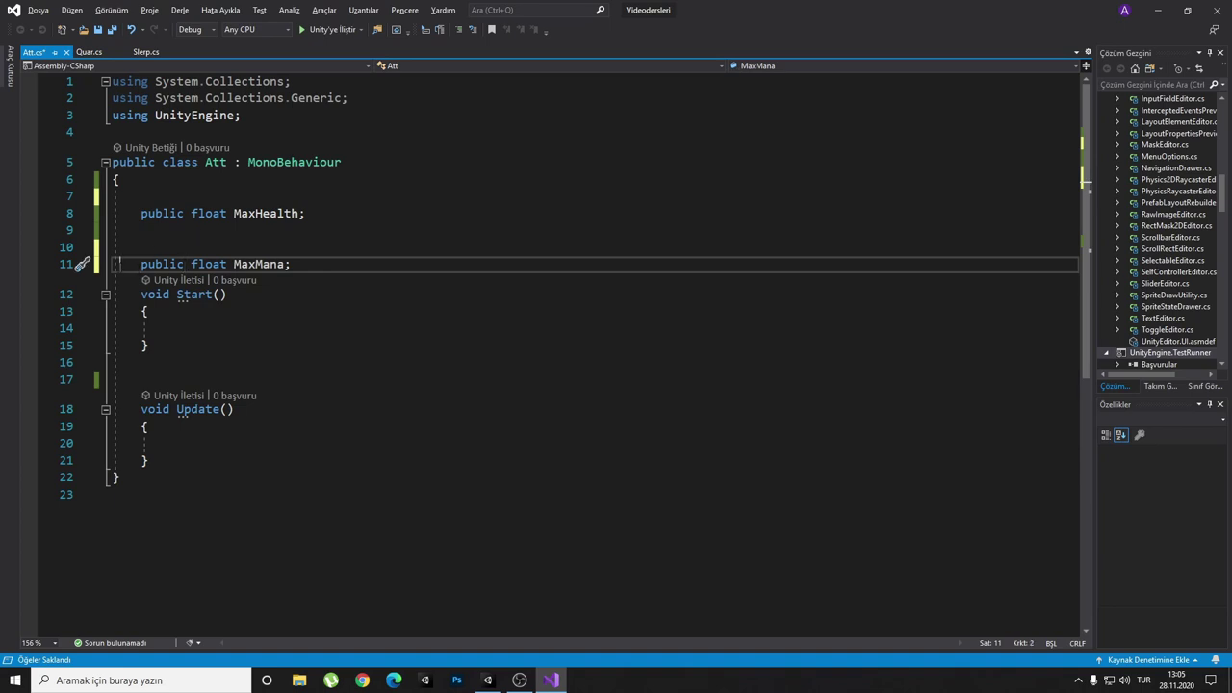
{"action": "key", "text": "BackSpace"}
{"action": "key", "text": "BackSpace"}
{"action": "key", "text": "BackSpace"}
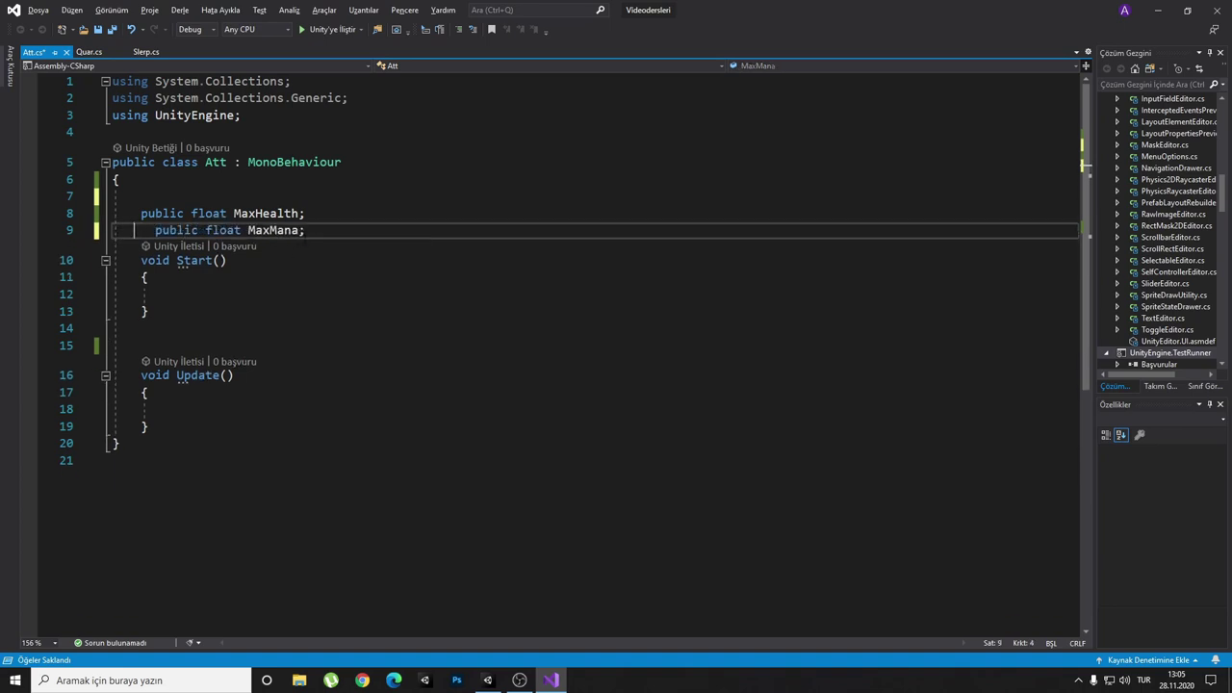
{"action": "key", "text": "shift+Tab"}
{"action": "key", "text": "End"}
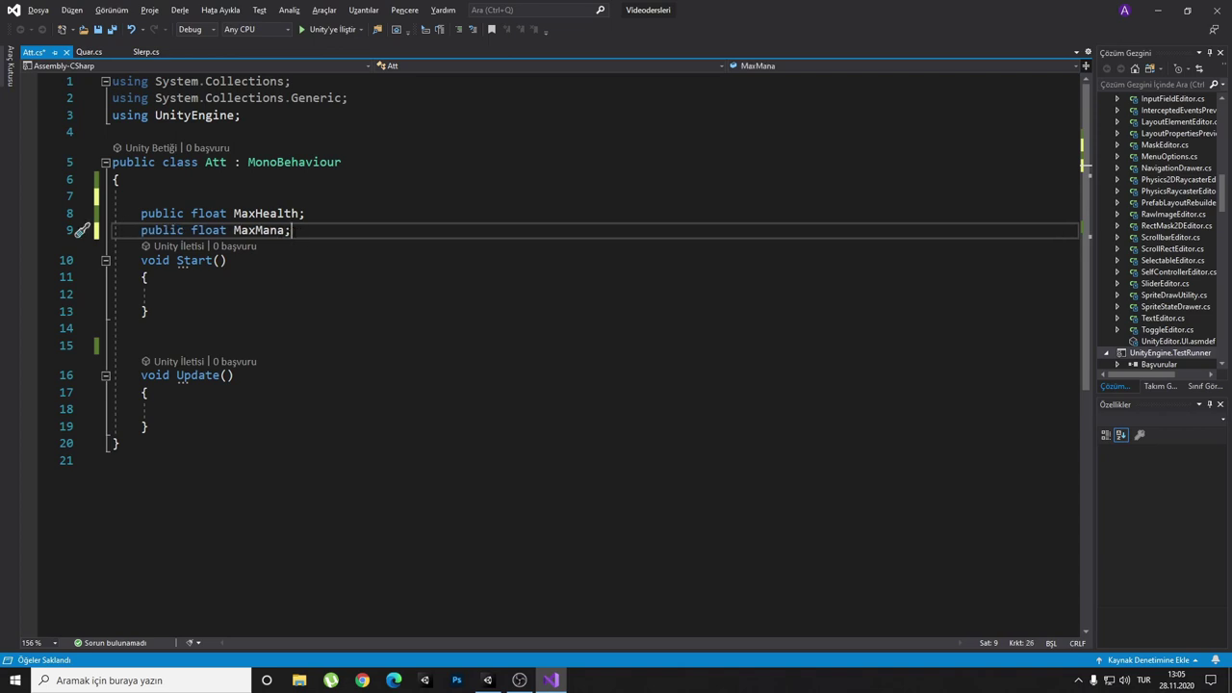
{"action": "key", "text": "Return"}
{"action": "type", "text": "public"}
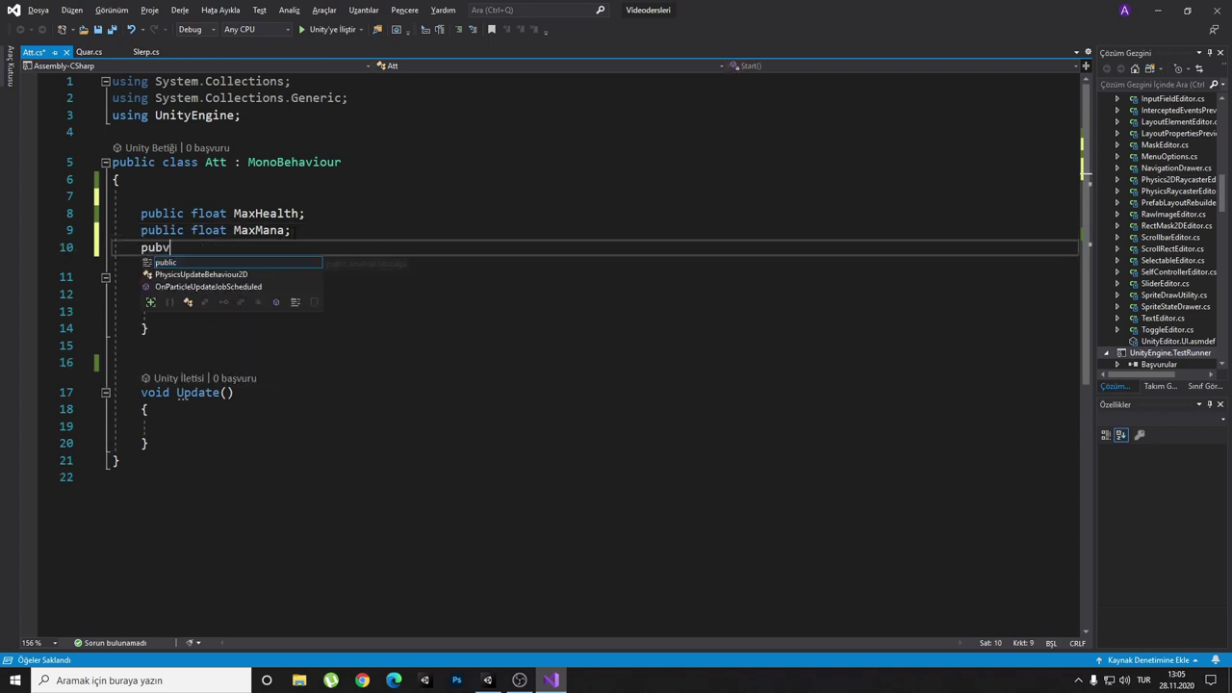
{"action": "type", "text": " str"}
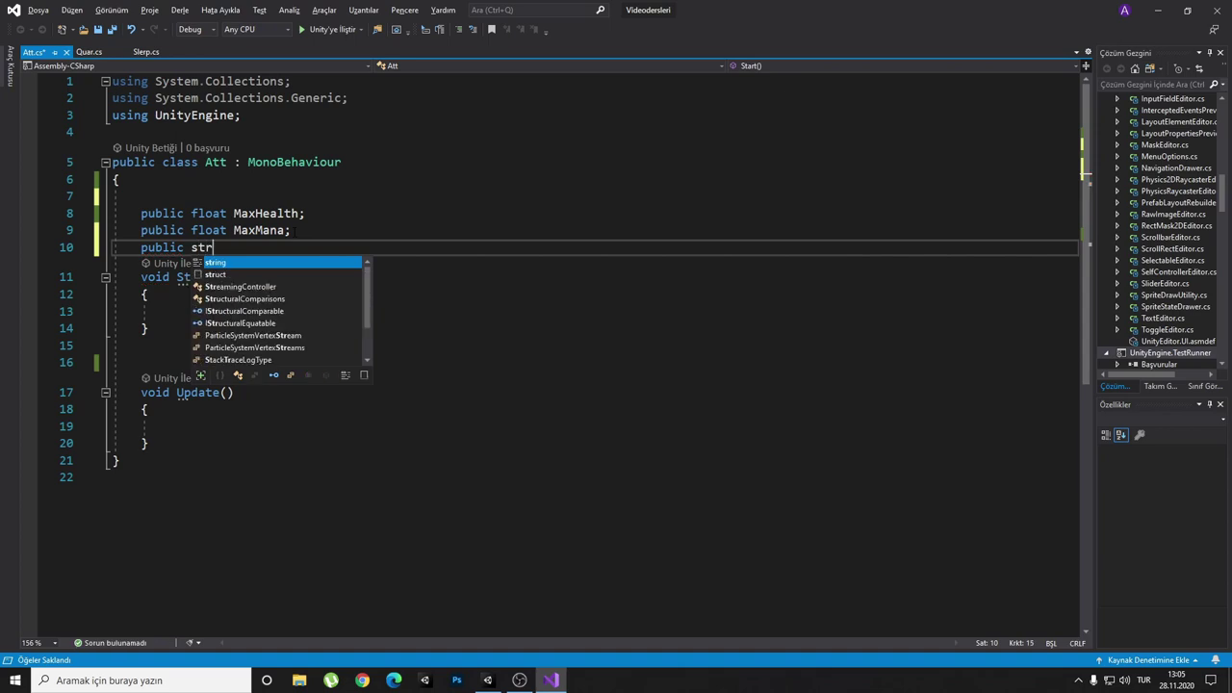
{"action": "type", "text": "ing Text"}
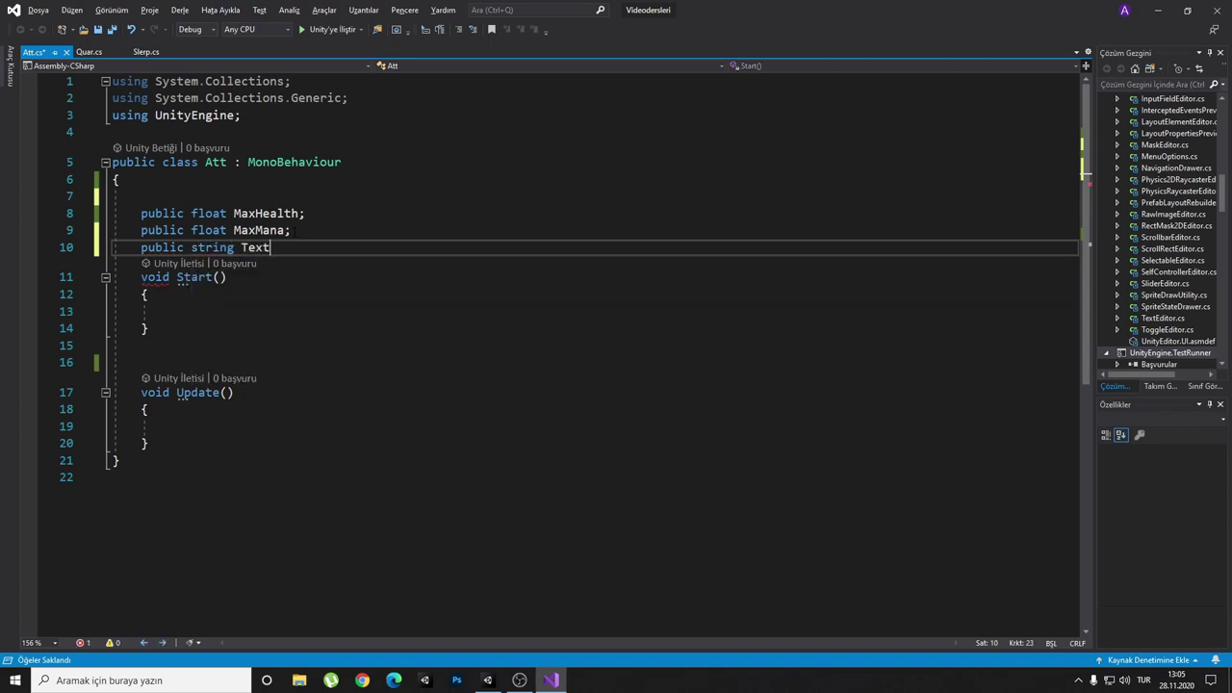
{"action": "type", "text": ";"}
- Change MaxMana's type from float to int
{"action": "double_click", "coordinate": [206, 230]}
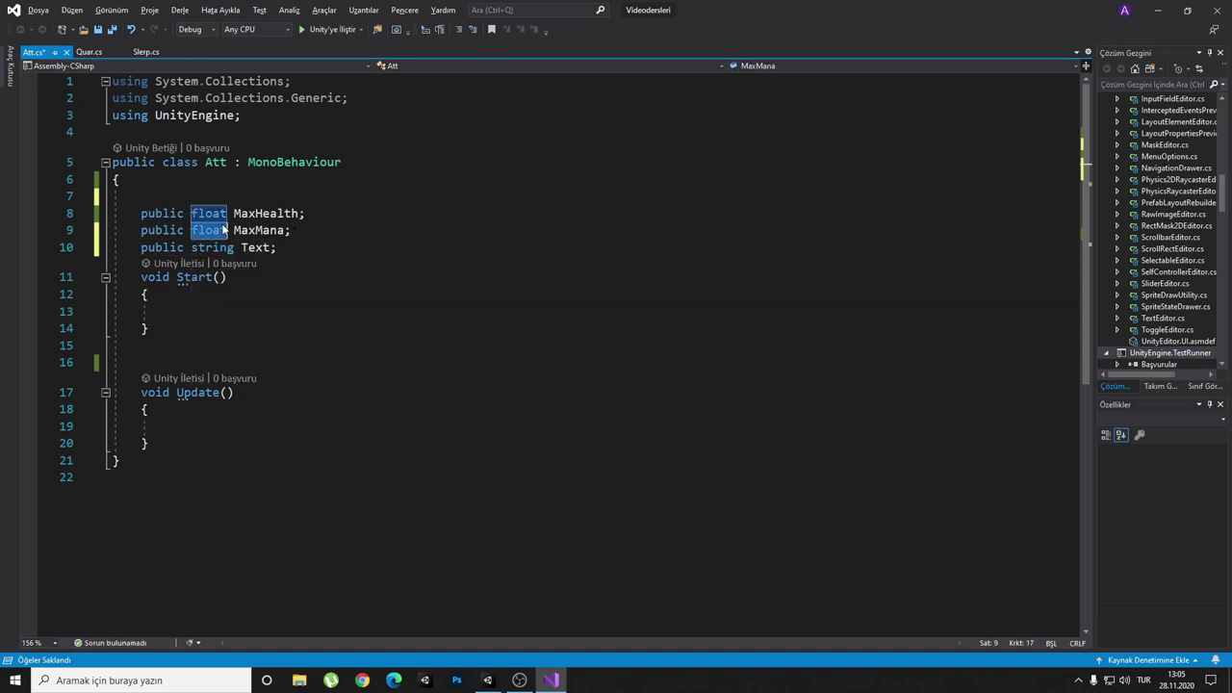
{"action": "type", "text": "int"}
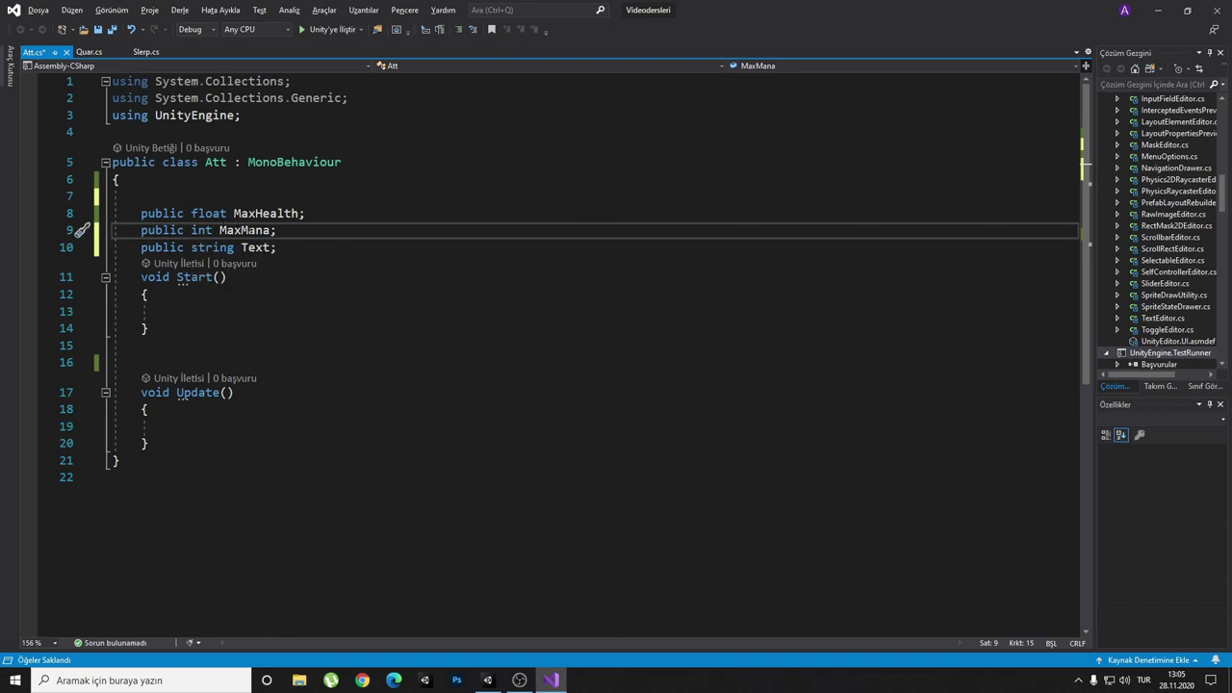
{"action": "left_click", "coordinate": [278, 230]}
{"action": "left_click", "coordinate": [223, 198]}
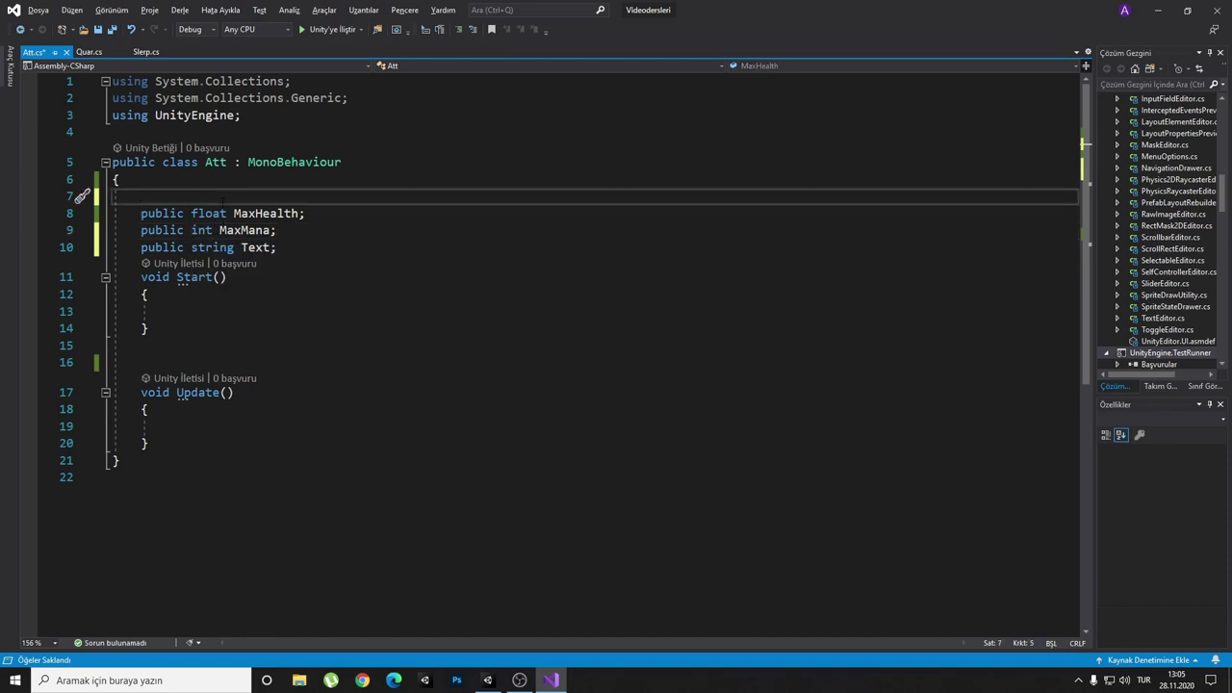
- Add [Header("PlayerUI")] above MaxHealth, save Att.cs, and switch to Unity
{"action": "type", "text": "[head"}
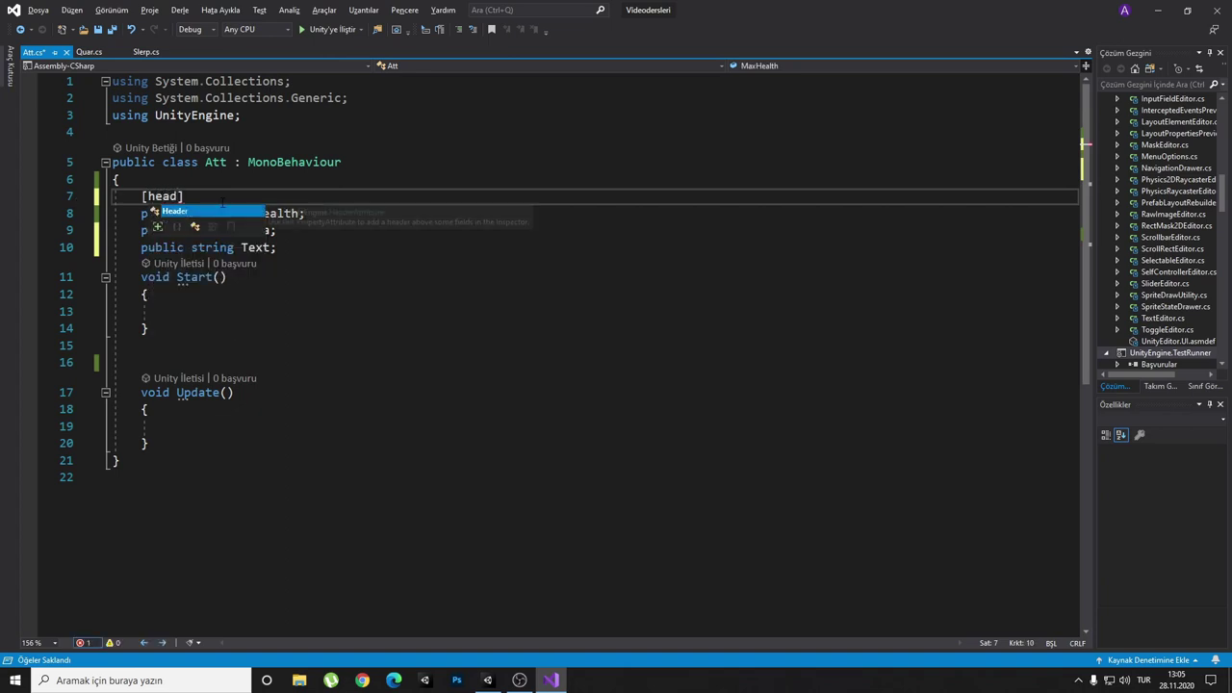
{"action": "key", "text": "Tab"}
{"action": "type", "text": "("}
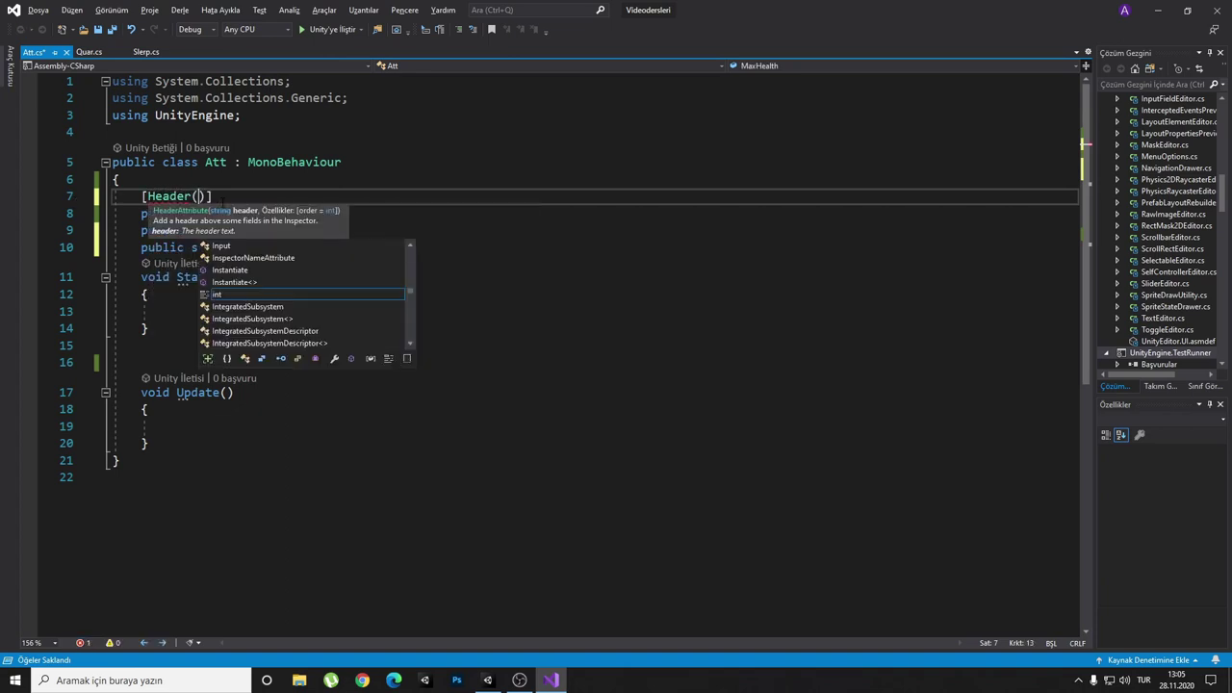
{"action": "type", "text": "\""}
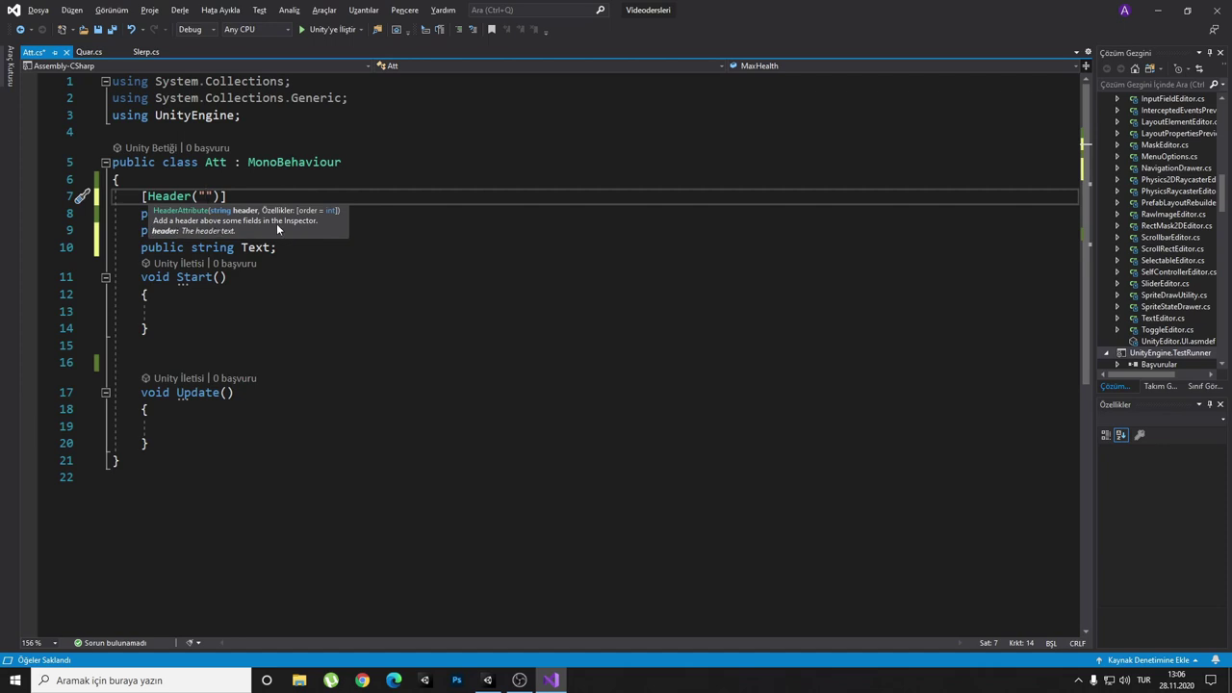
{"action": "type", "text": "PlayerUI"}
{"action": "left_click", "coordinate": [317, 248]}
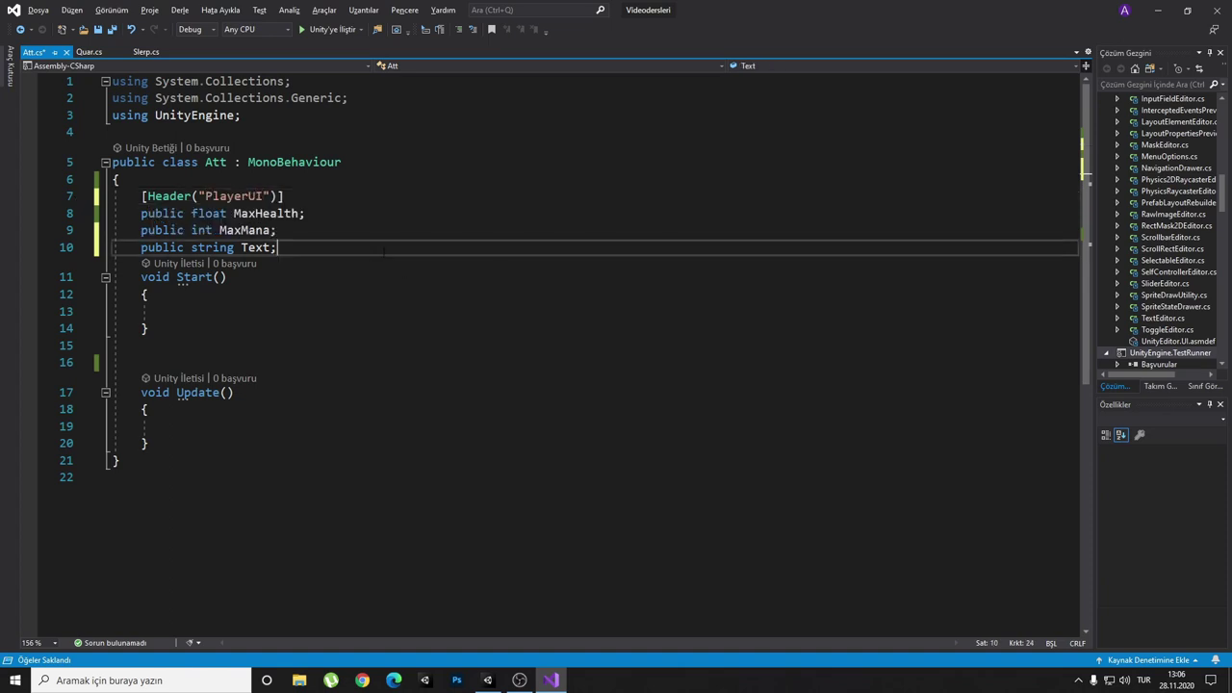
{"action": "key", "text": "ctrl+s"}
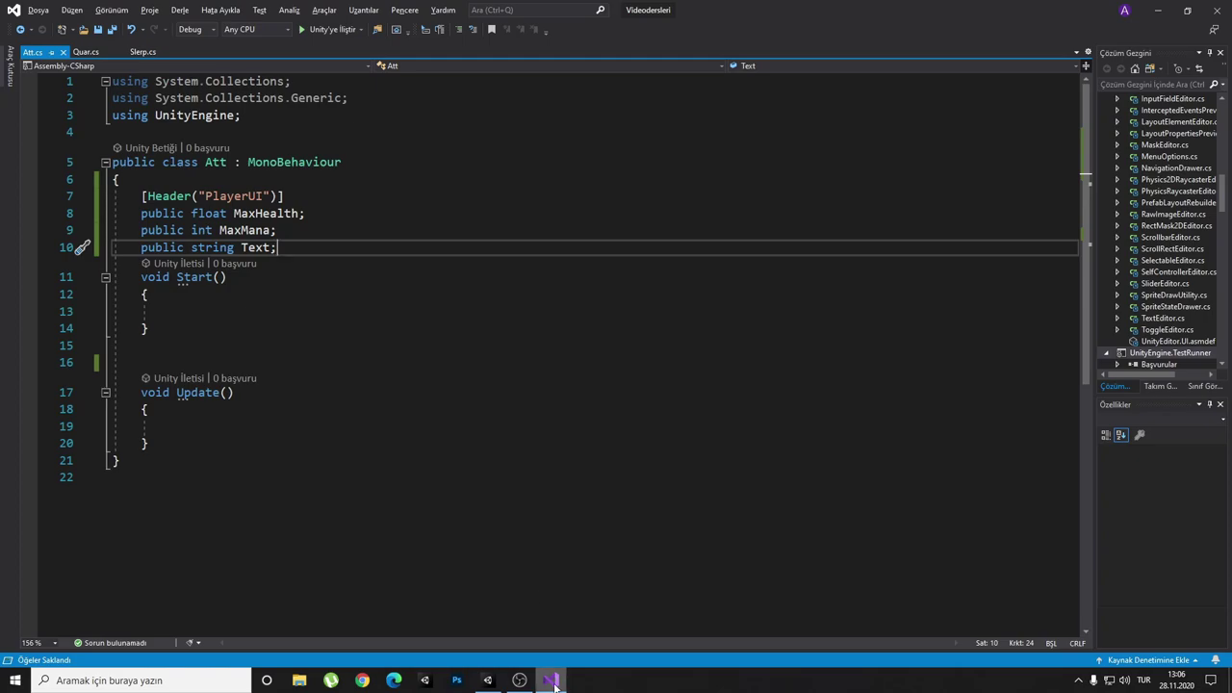
{"action": "key", "text": "alt+Tab"}
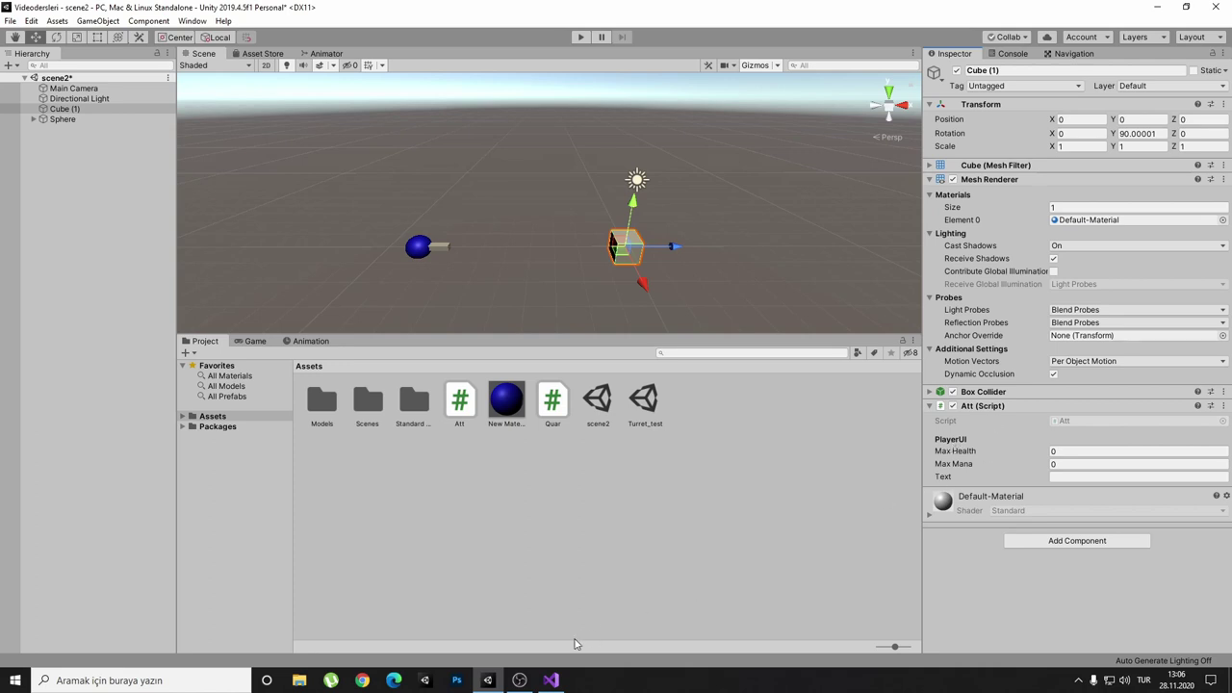
{"action": "left_click", "coordinate": [550, 680]}
- Insert [Header("Oyuncu isim")] above public string Text, save, and switch to Unity
{"action": "left_click", "coordinate": [301, 231]}
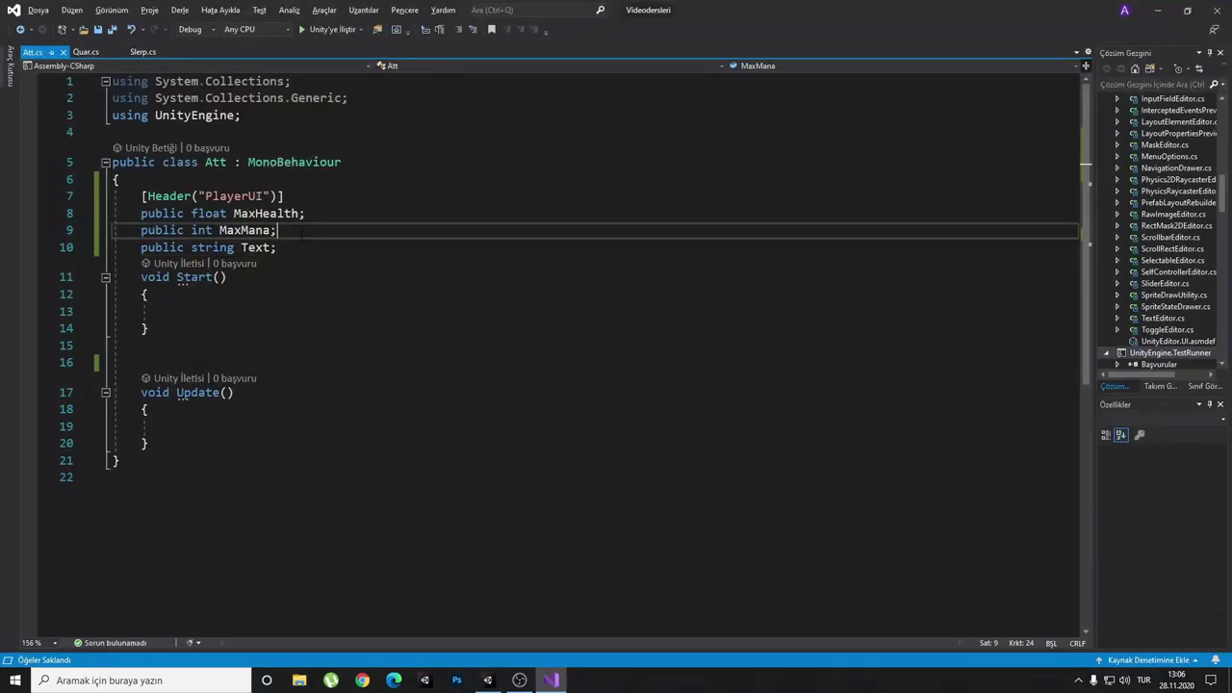
{"action": "key", "text": "Return"}
{"action": "type", "text": "["}
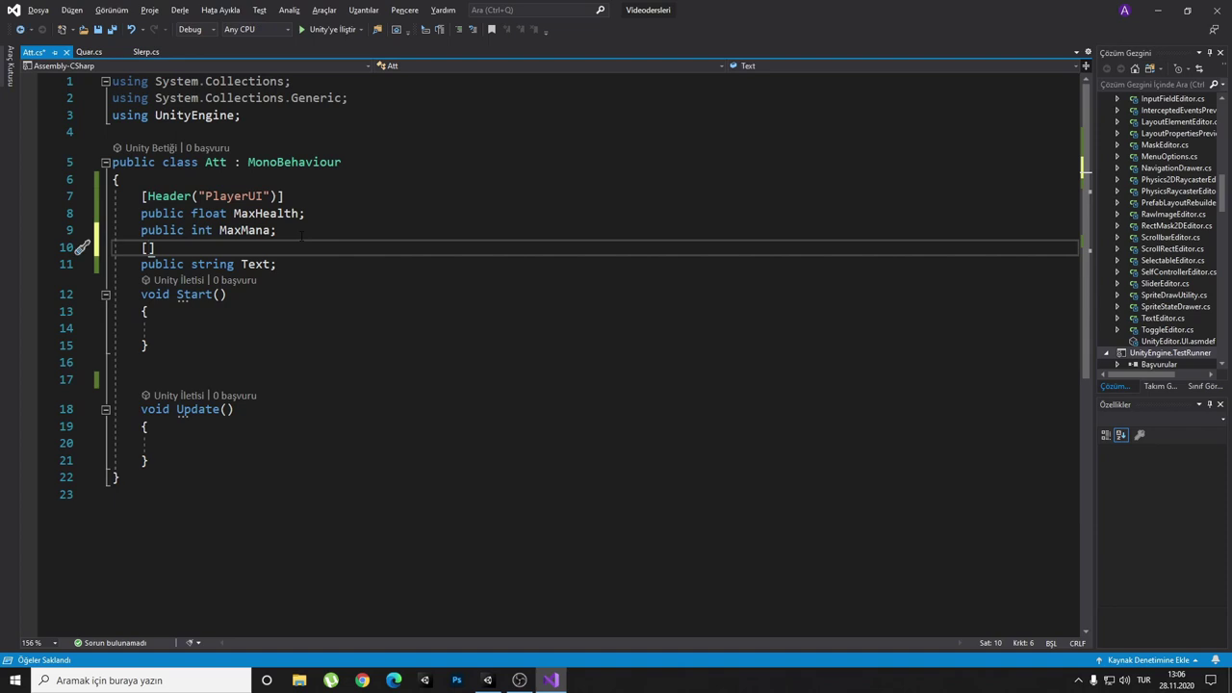
{"action": "type", "text": "head"}
{"action": "key", "text": "Tab"}
{"action": "type", "text": "("}
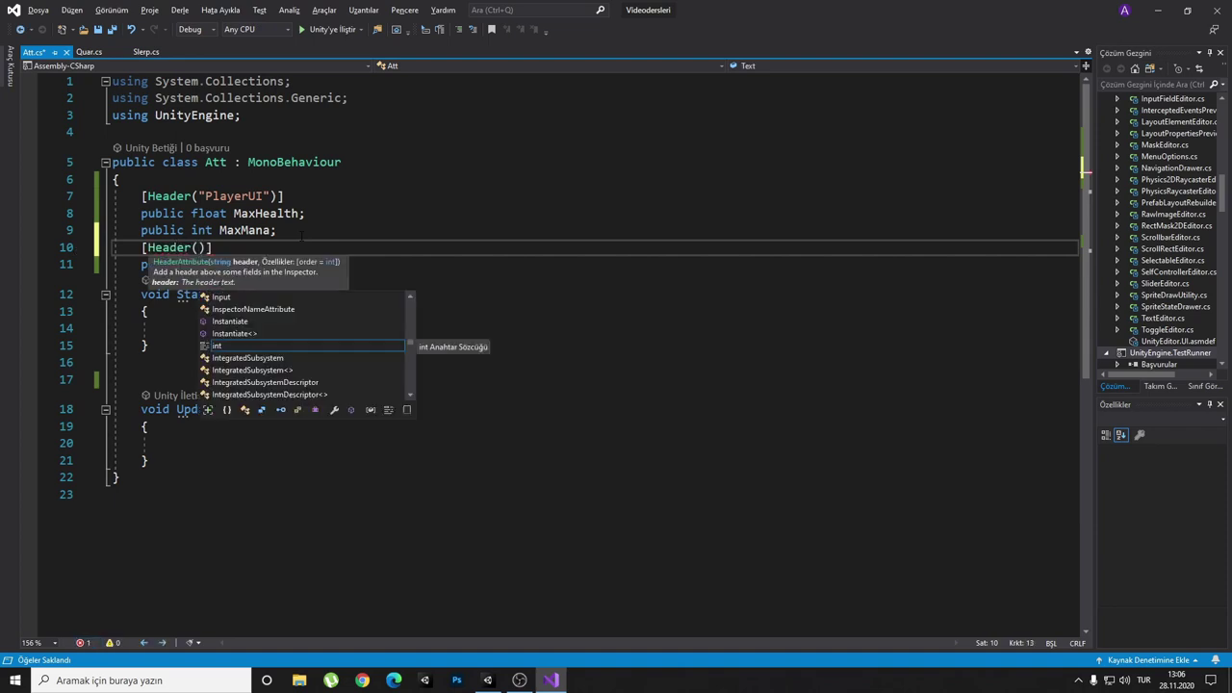
{"action": "type", "text": "\""}
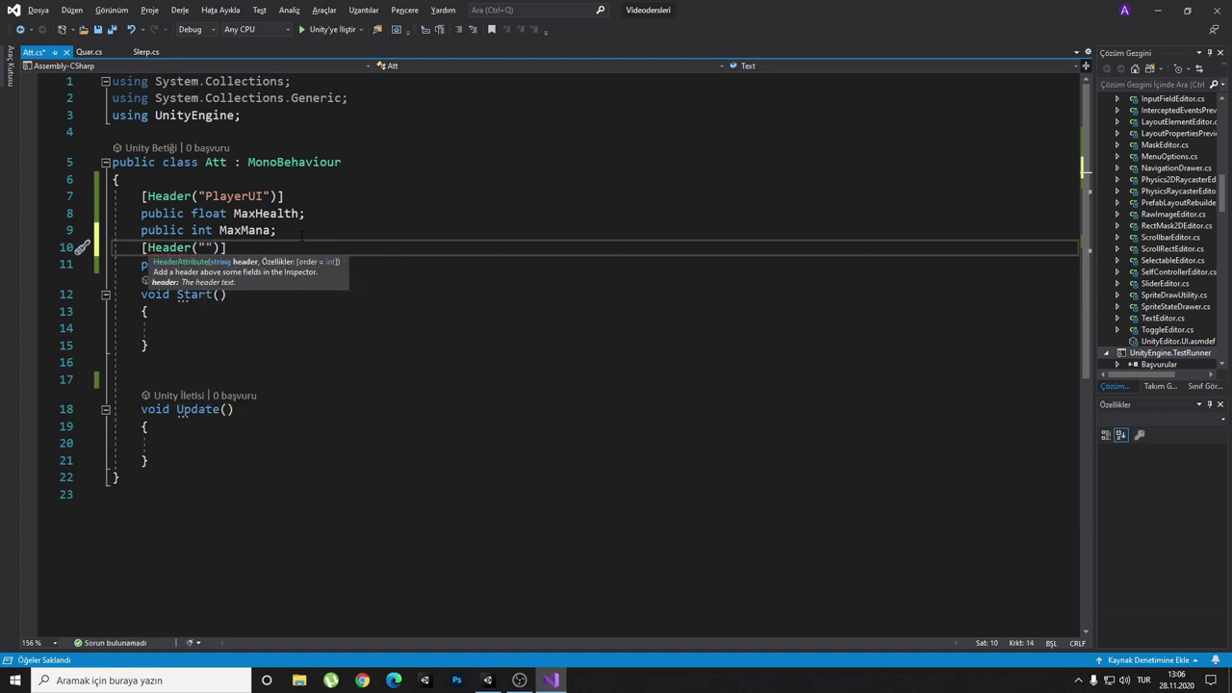
{"action": "type", "text": "Oyuncu isim"}
{"action": "key", "text": "ctrl+s"}
{"action": "key", "text": "alt+Tab"}
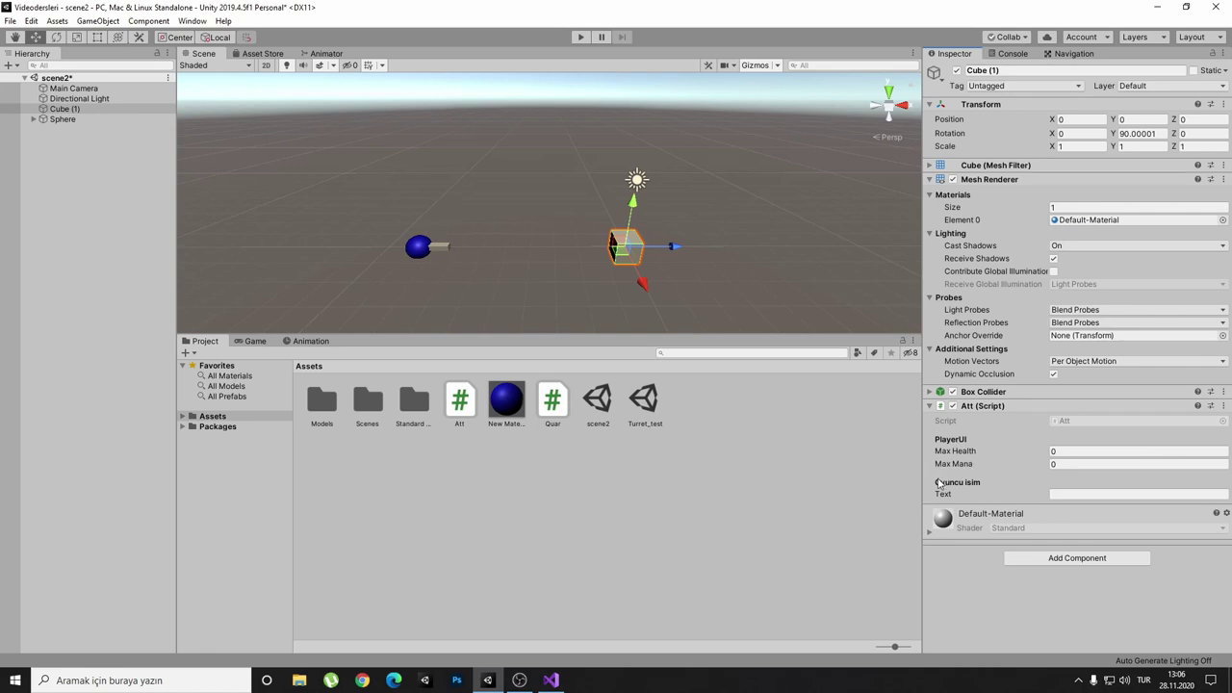
- Check the Oyuncu isim heading over Text in the Att component, then return to Visual Studio
{"action": "left_click", "coordinate": [1069, 496]}
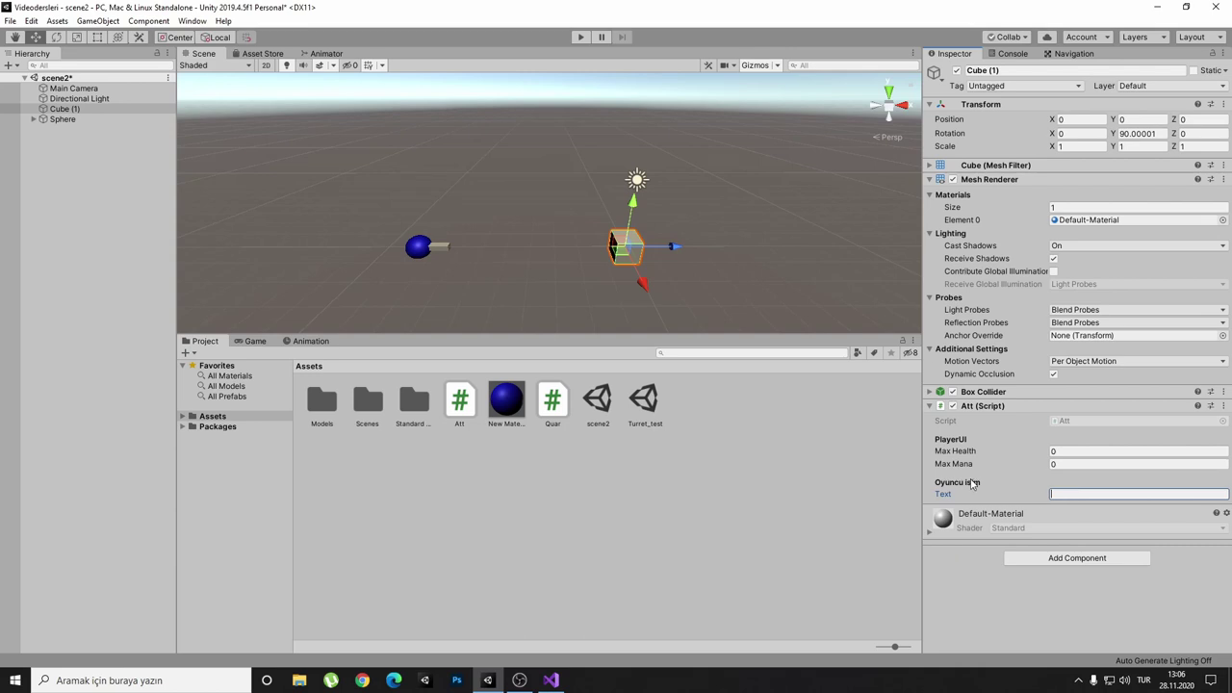
{"action": "left_click", "coordinate": [986, 581]}
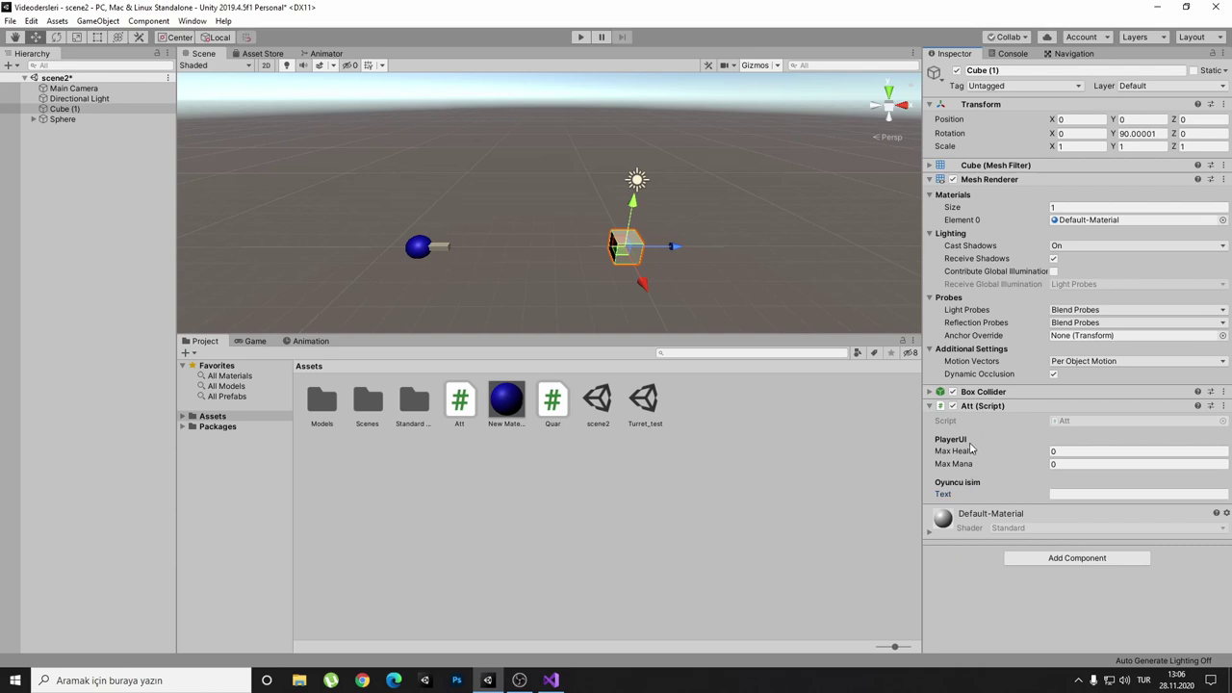
{"action": "left_click", "coordinate": [955, 197]}
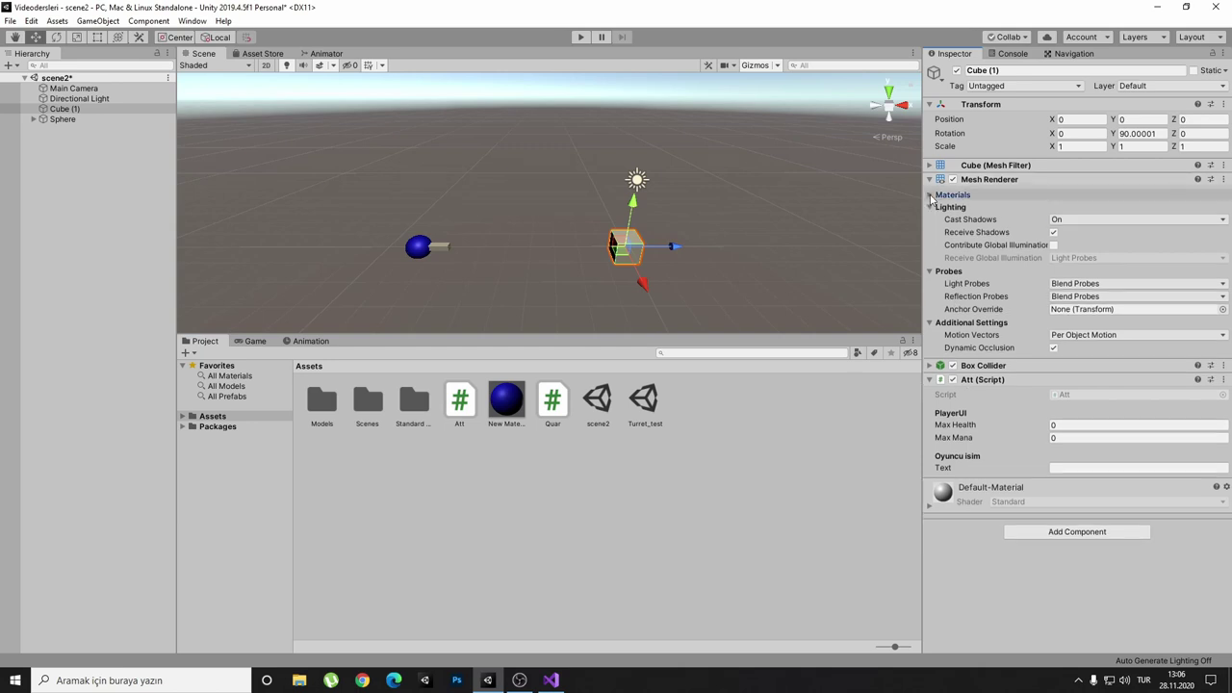
{"action": "left_click", "coordinate": [956, 197]}
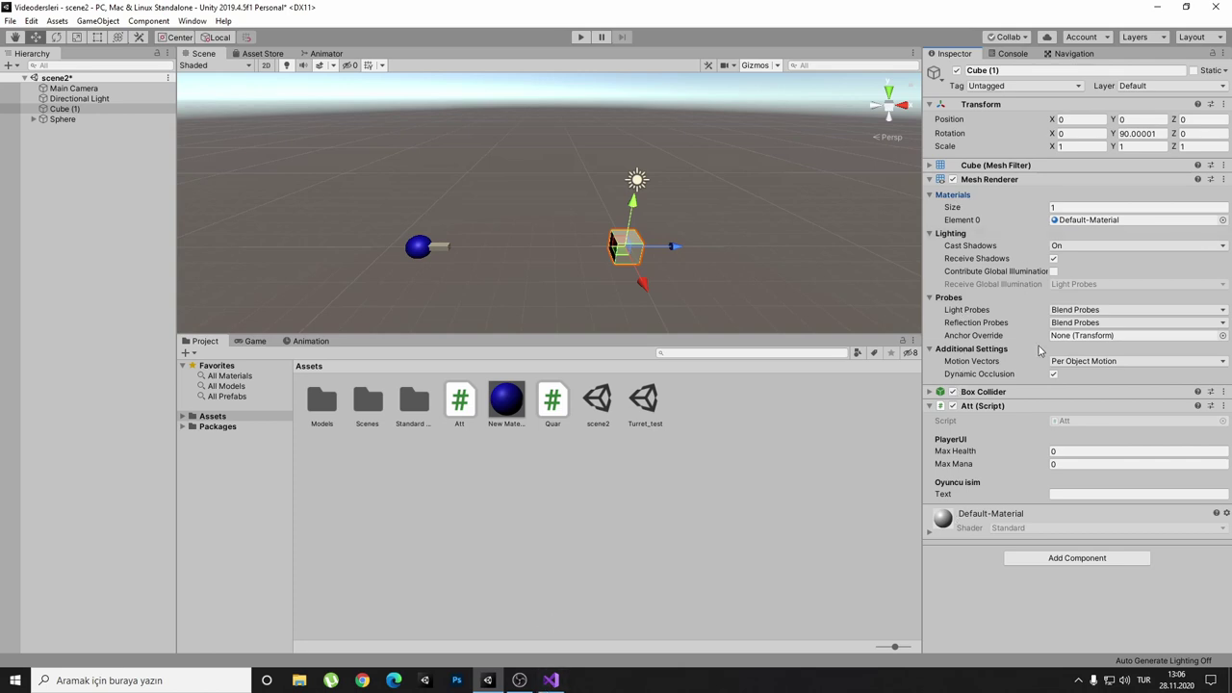
{"action": "left_click", "coordinate": [550, 681]}
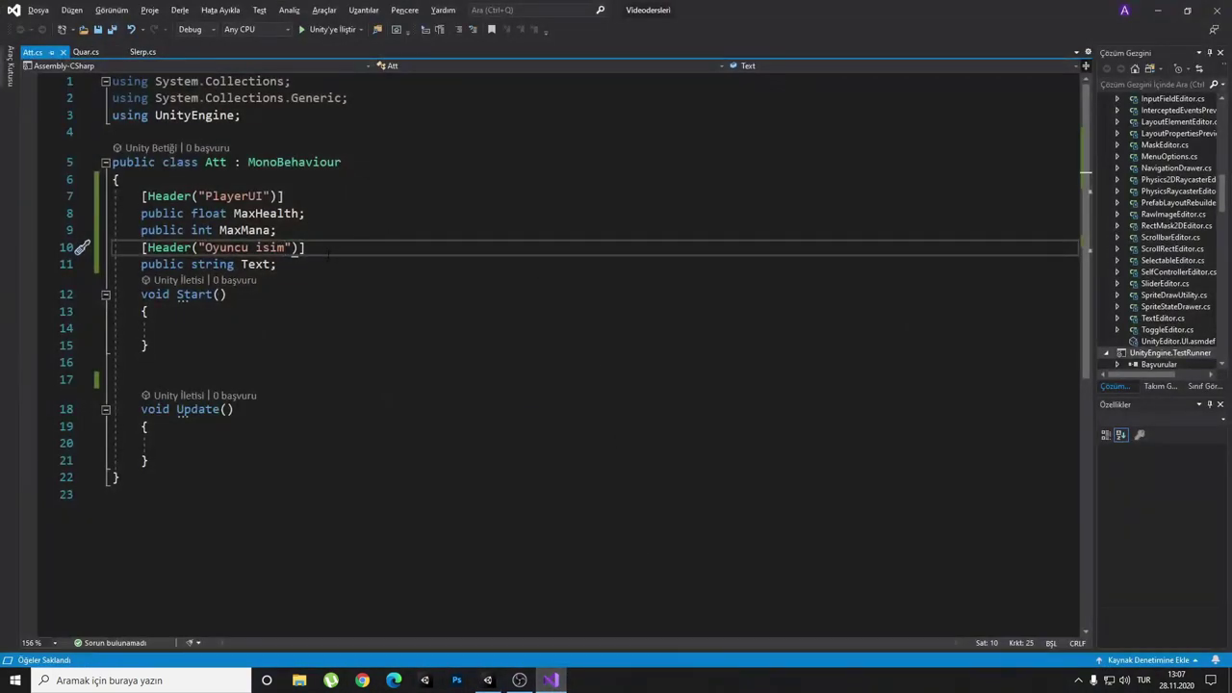
- Swap the Oyuncu isim header above Text for a [Space] attribute, save Att.cs, and go to Unity
{"action": "left_click_drag", "start_coordinate": [306, 248], "coordinate": [142, 249]}
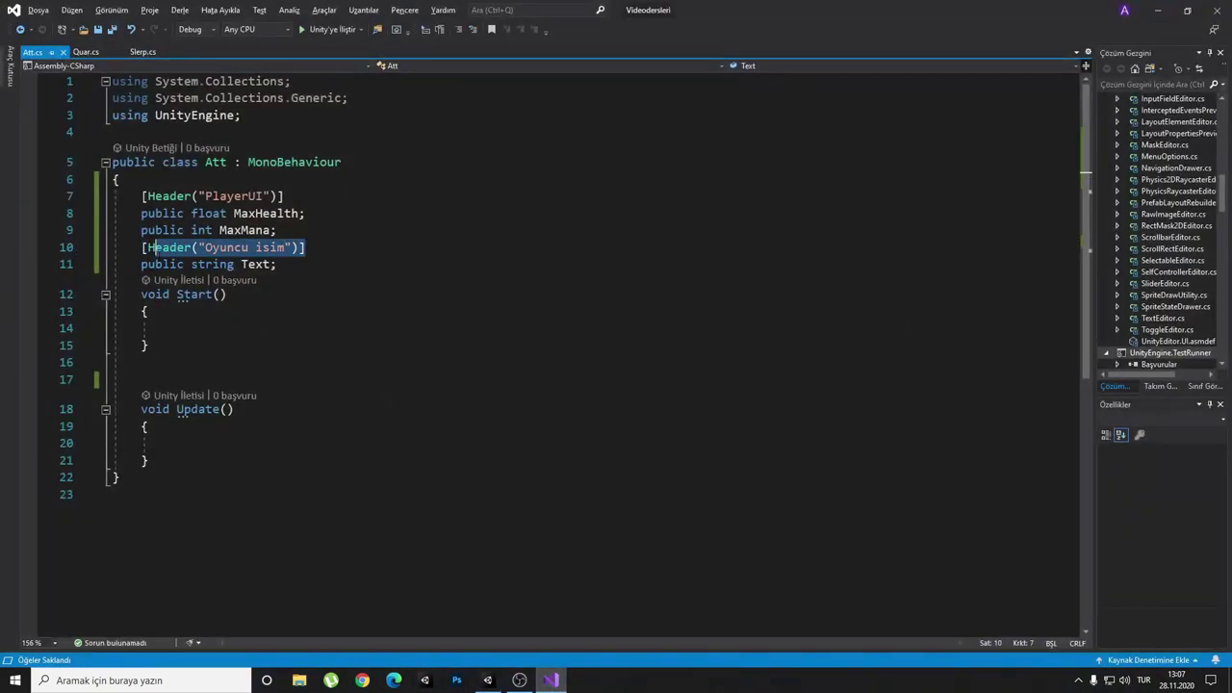
{"action": "key", "text": "BackSpace"}
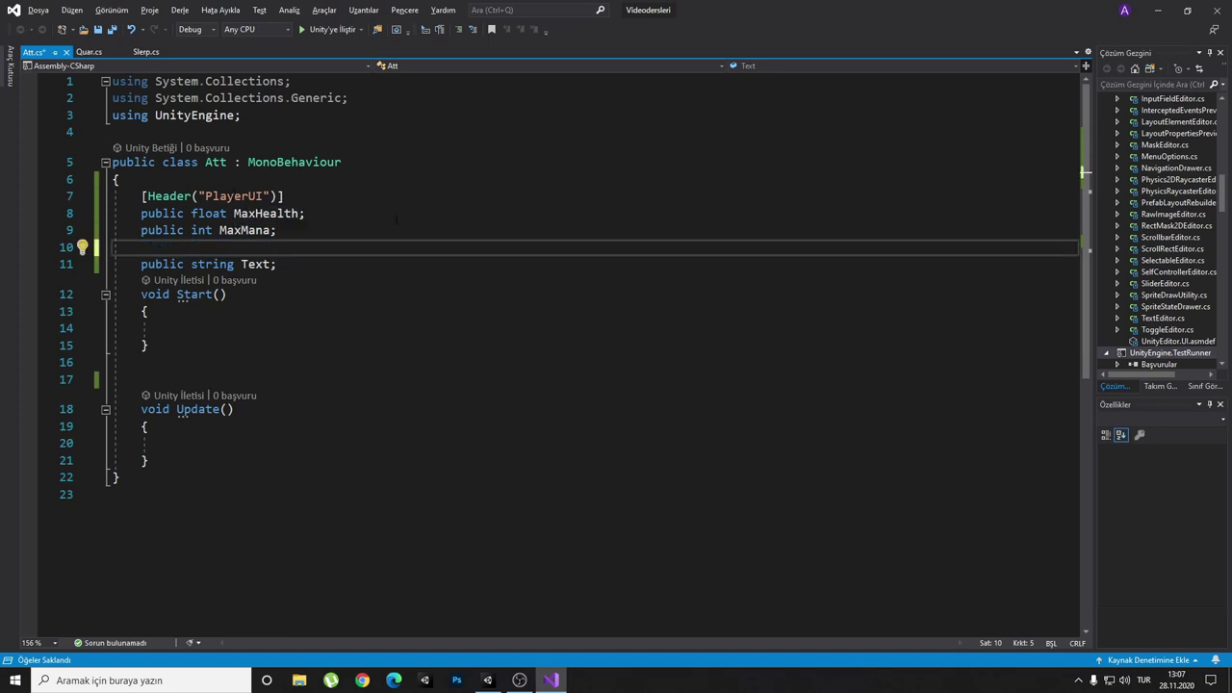
{"action": "left_click", "coordinate": [256, 264]}
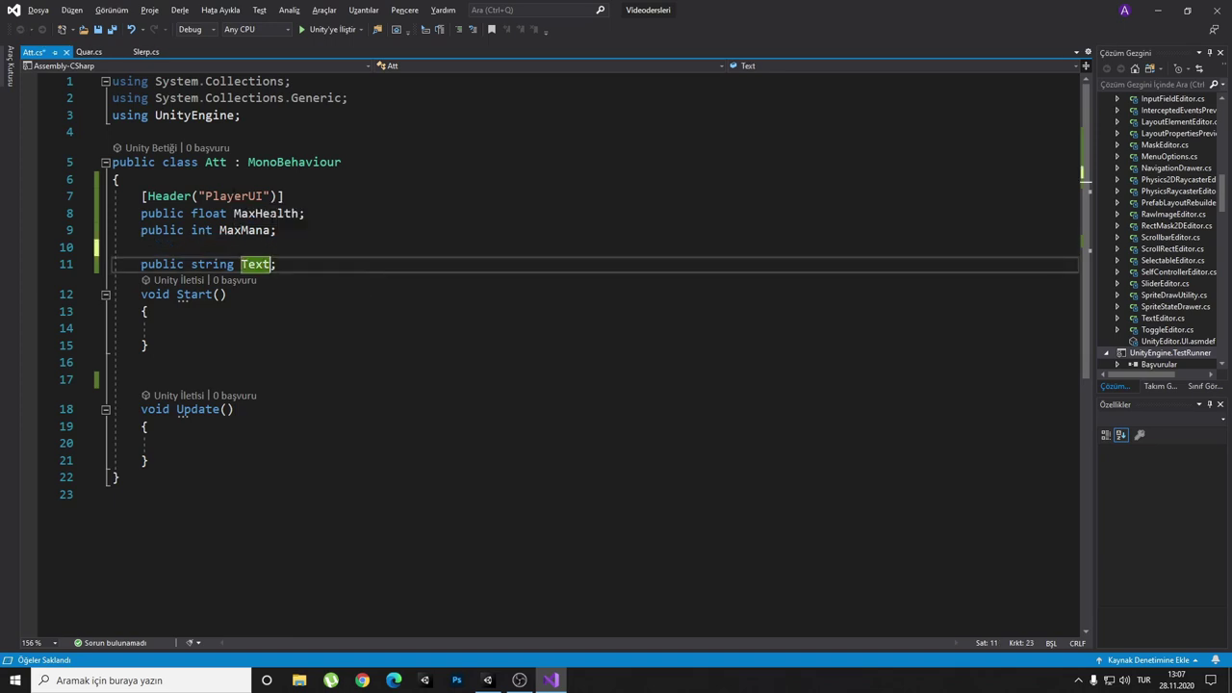
{"action": "left_click", "coordinate": [267, 212]}
{"action": "left_click", "coordinate": [209, 248]}
{"action": "type", "text": "["}
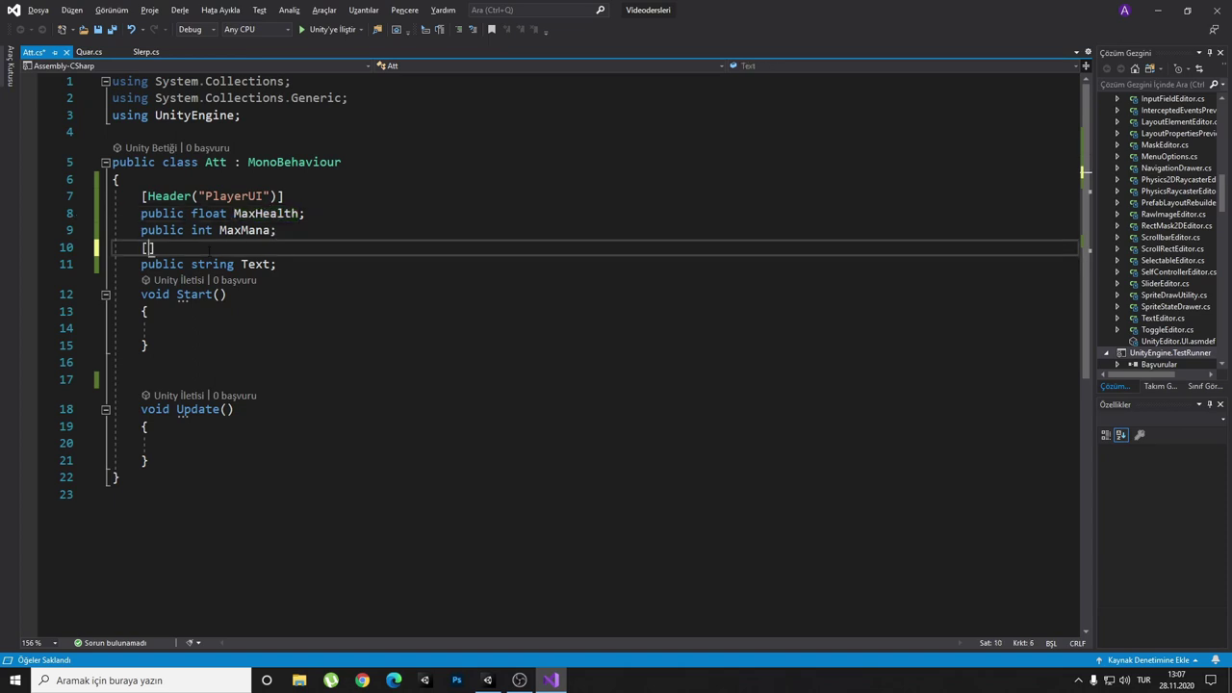
{"action": "type", "text": "spa"}
{"action": "key", "text": "Tab"}
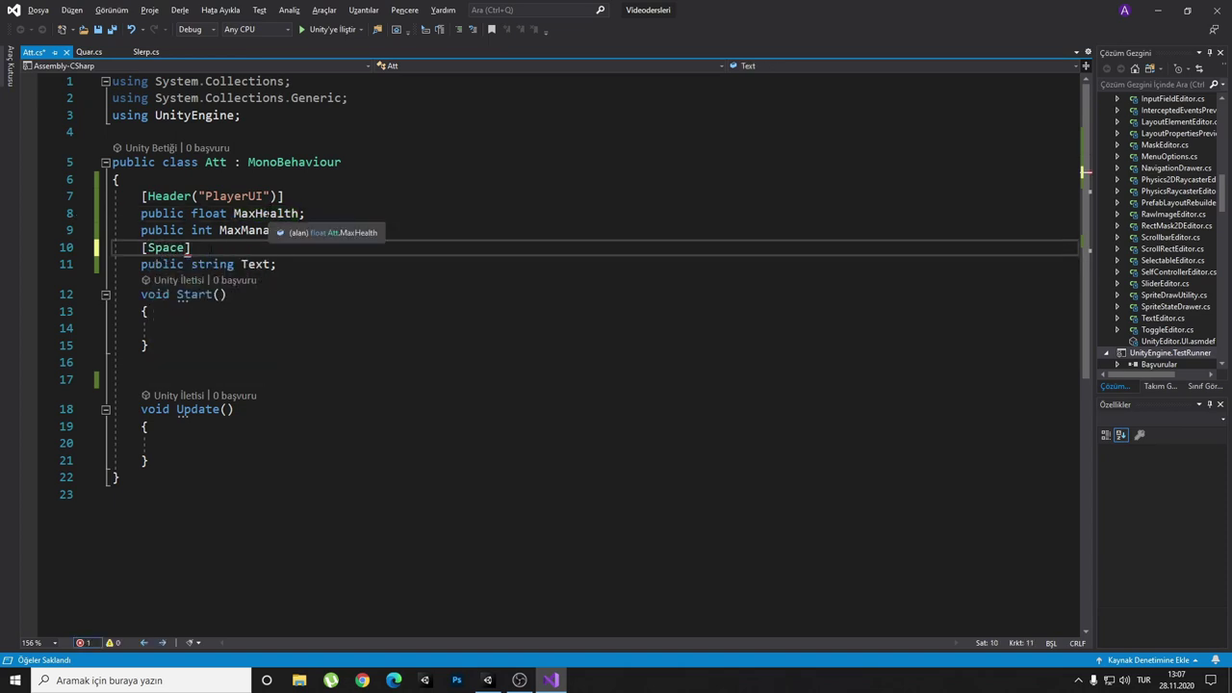
{"action": "key", "text": "ctrl+s"}
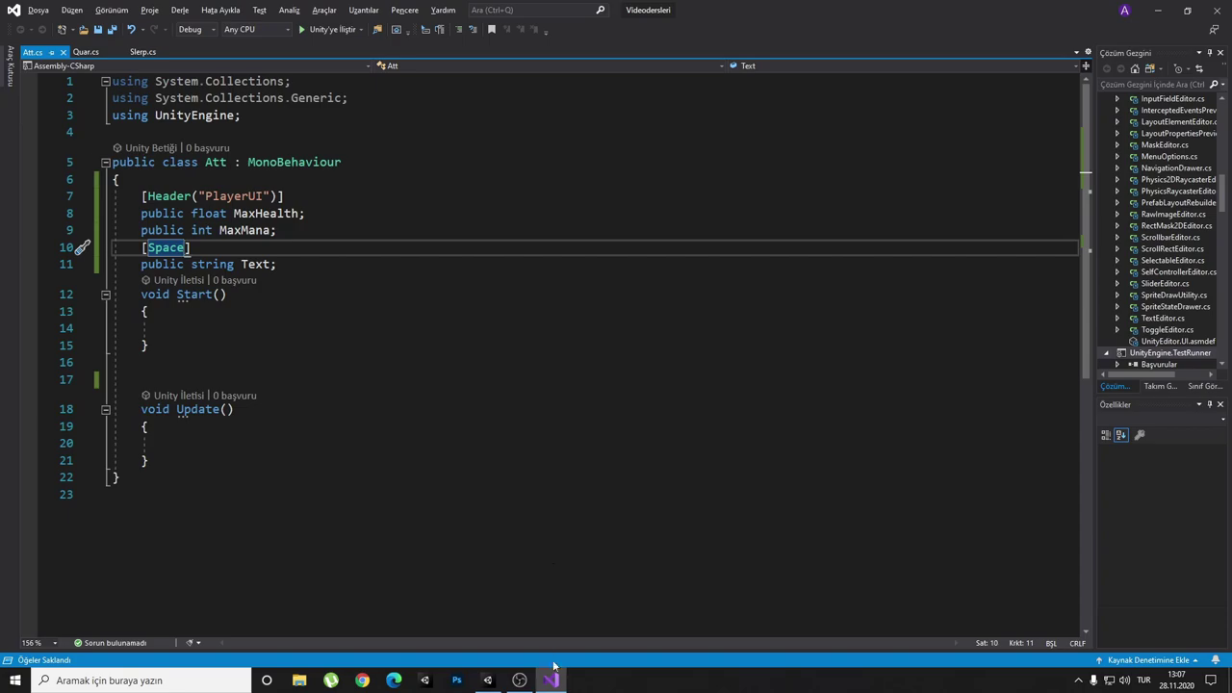
{"action": "left_click", "coordinate": [551, 680]}
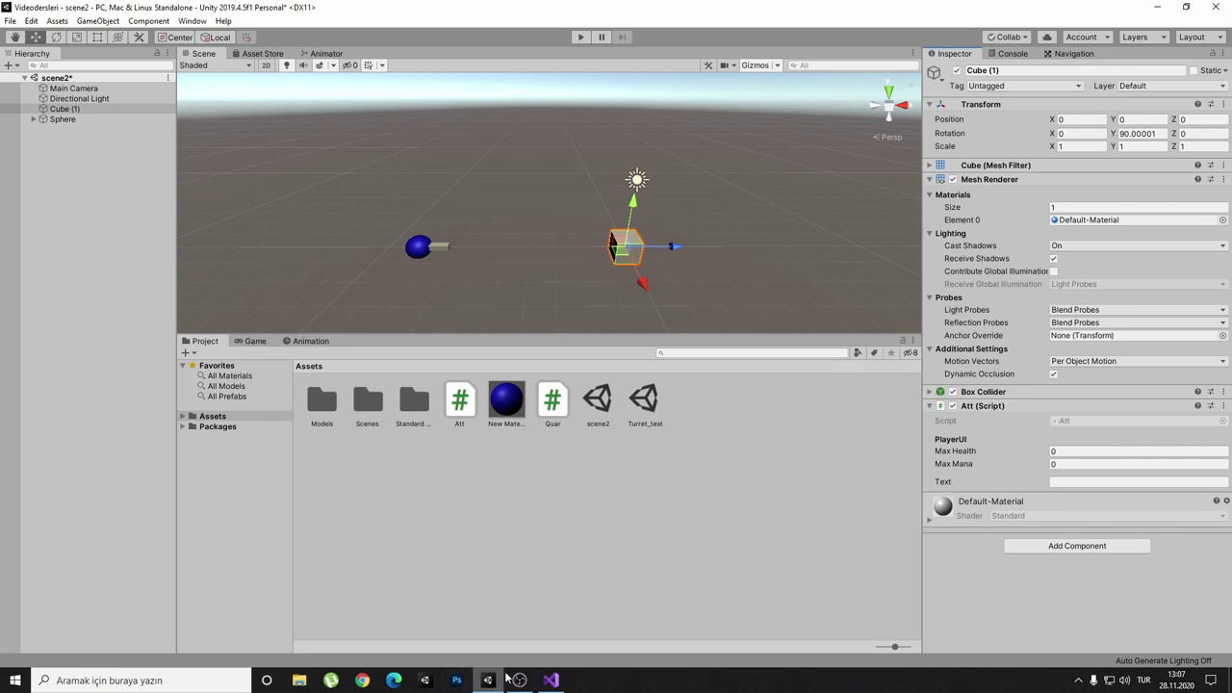
- After checking the new gap above Text in the Att component, return to Visual Studio
{"action": "left_click", "coordinate": [551, 680]}
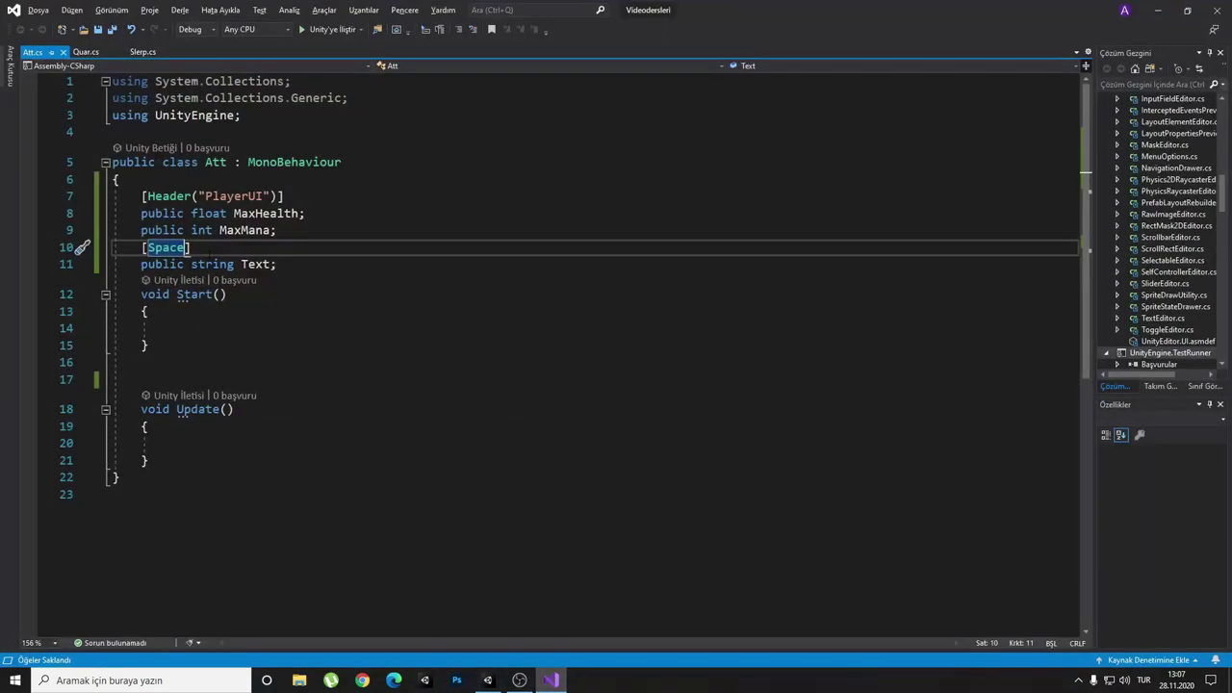
- Add [Tooltip("Oyuncunun isminin yazılacağı yer")] on a new line between [Space] and the Text field
{"action": "type", "text": "]"}
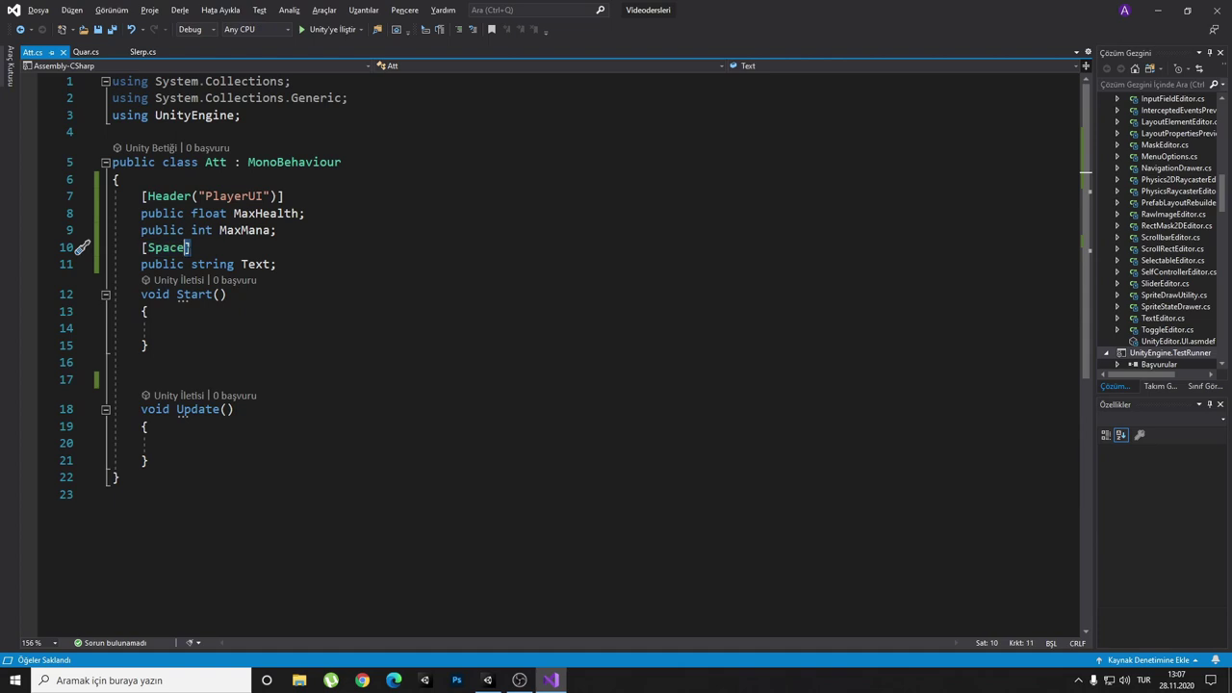
{"action": "key", "text": "Return"}
{"action": "type", "text": "["}
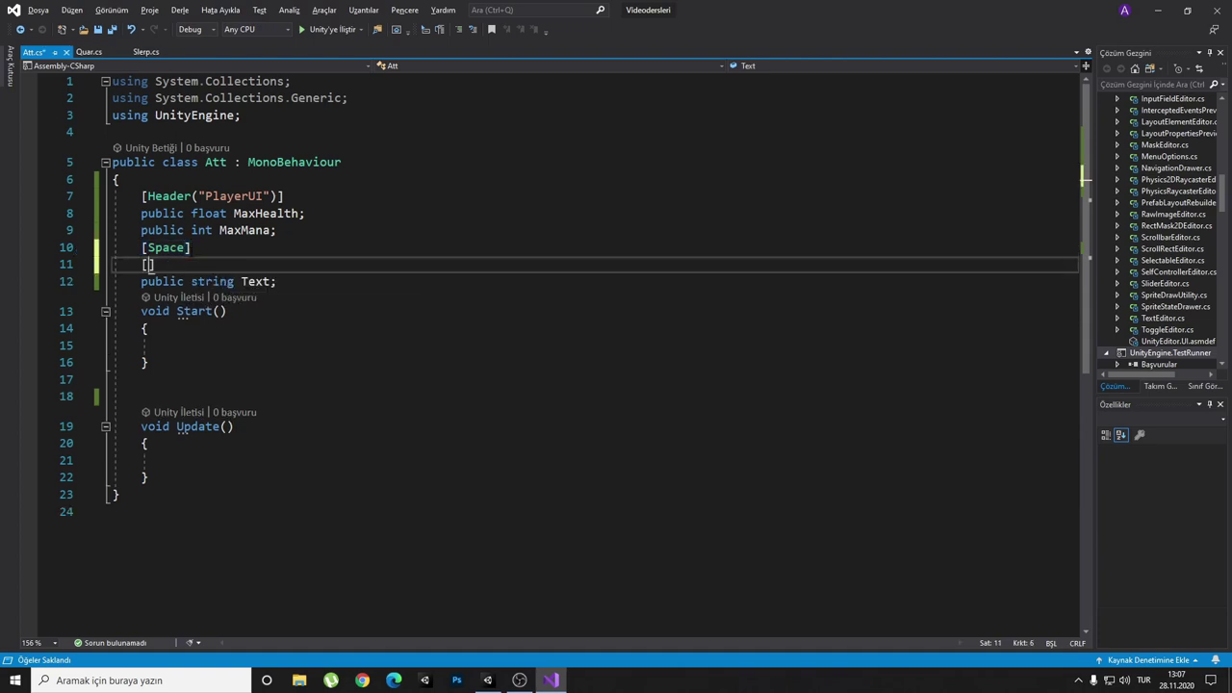
{"action": "type", "text": "Too"}
{"action": "key", "text": "Tab"}
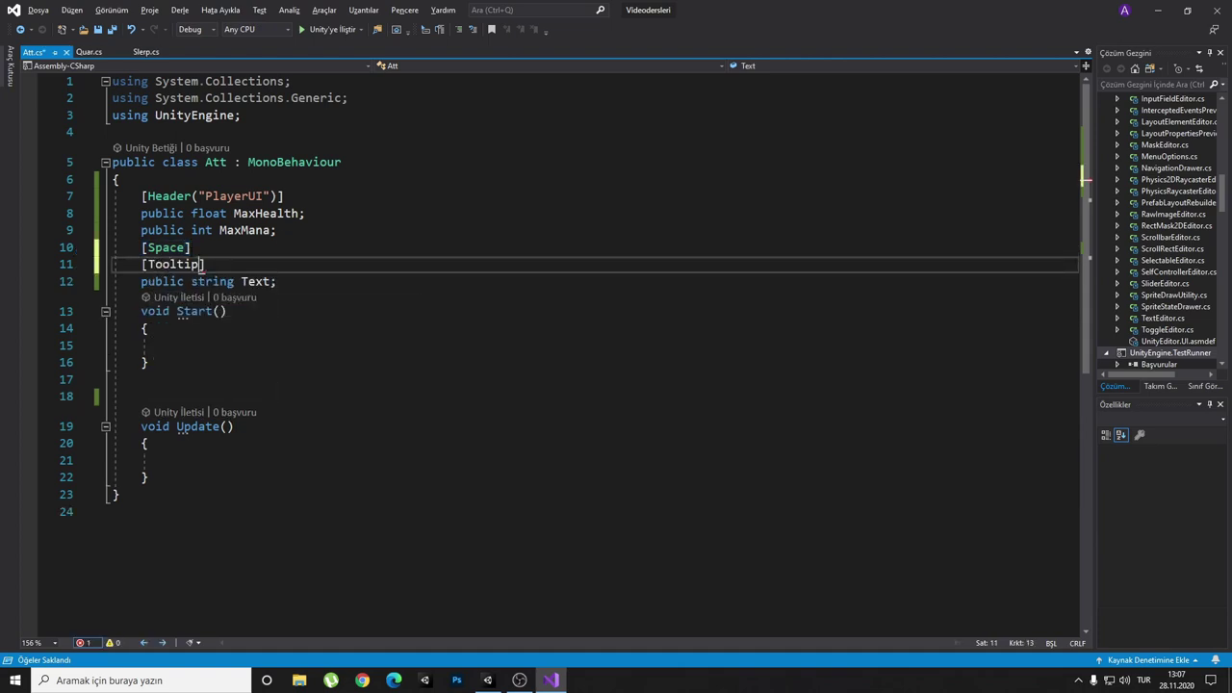
{"action": "type", "text": "(\""}
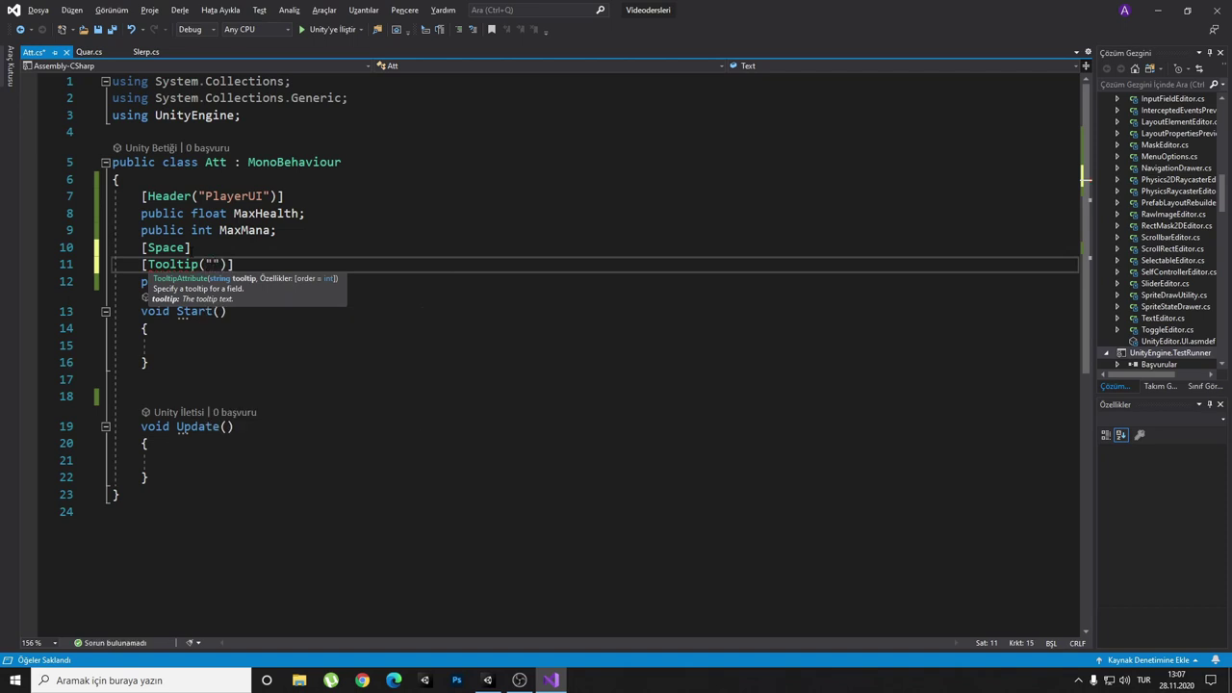
{"action": "type", "text": "Oyuncunun"}
{"action": "type", "text": " y"}
{"action": "key", "text": "BackSpace"}
{"action": "type", "text": "isminni"}
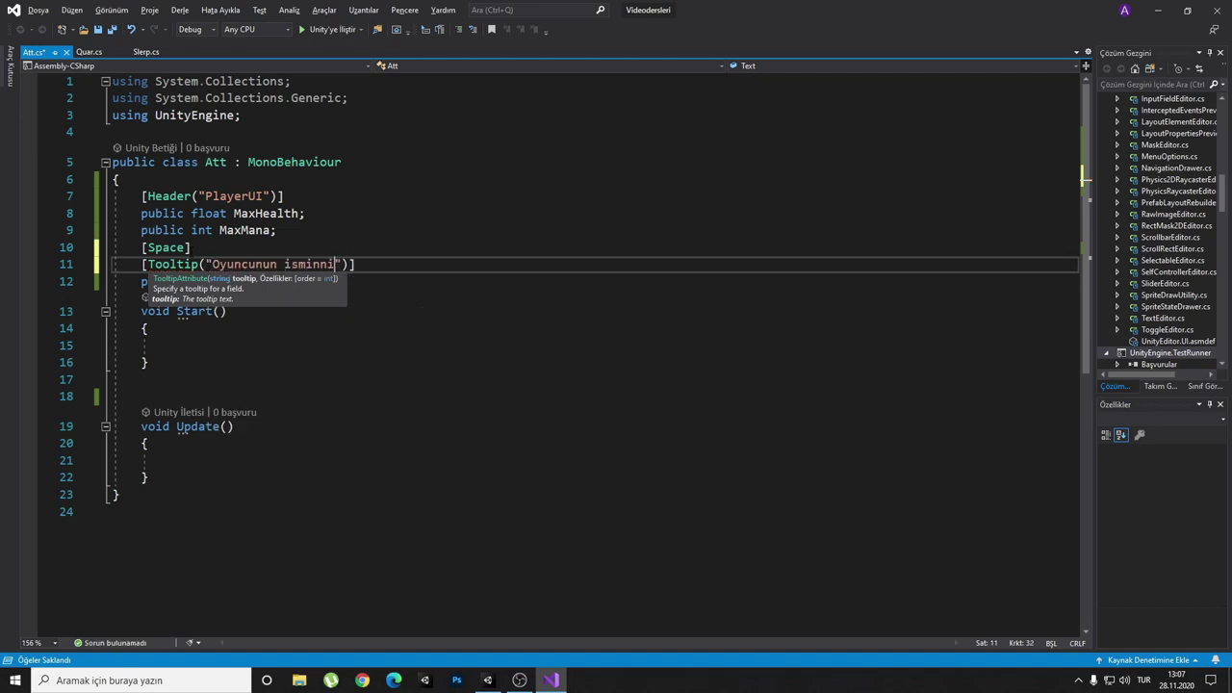
{"action": "key", "text": "BackSpace"}
{"action": "key", "text": "BackSpace"}
{"action": "type", "text": "in y"}
{"action": "type", "text": "azılacağı yer"}
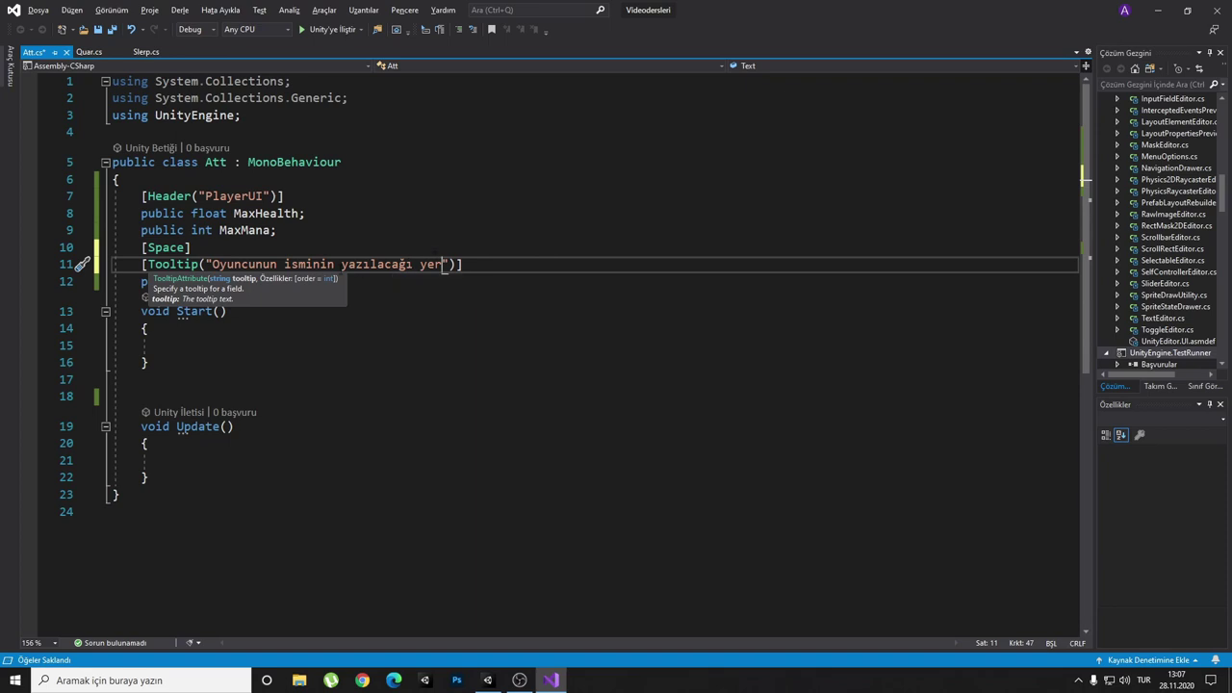
{"action": "key", "text": "End"}
- Save Att.cs and view the Text field's tooltip 'Oyuncunun isminin yazılacağı yer' in Unity's Inspector
{"action": "key", "text": "ctrl+s"}
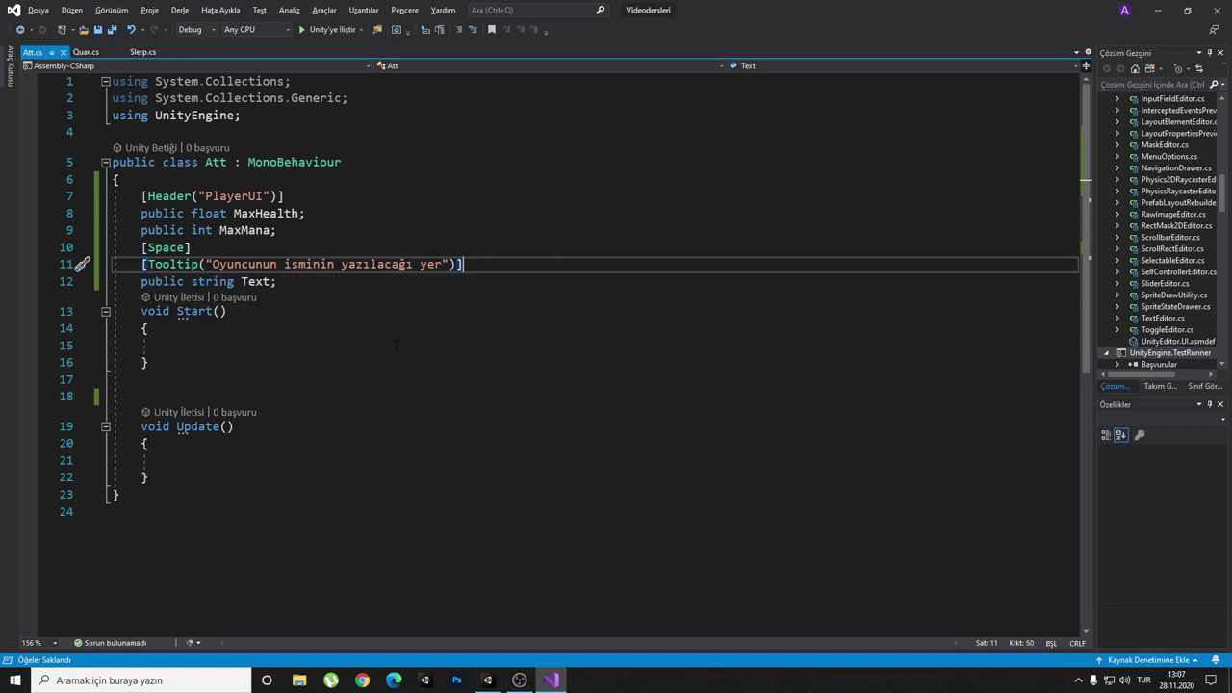
{"action": "left_click", "coordinate": [549, 683]}
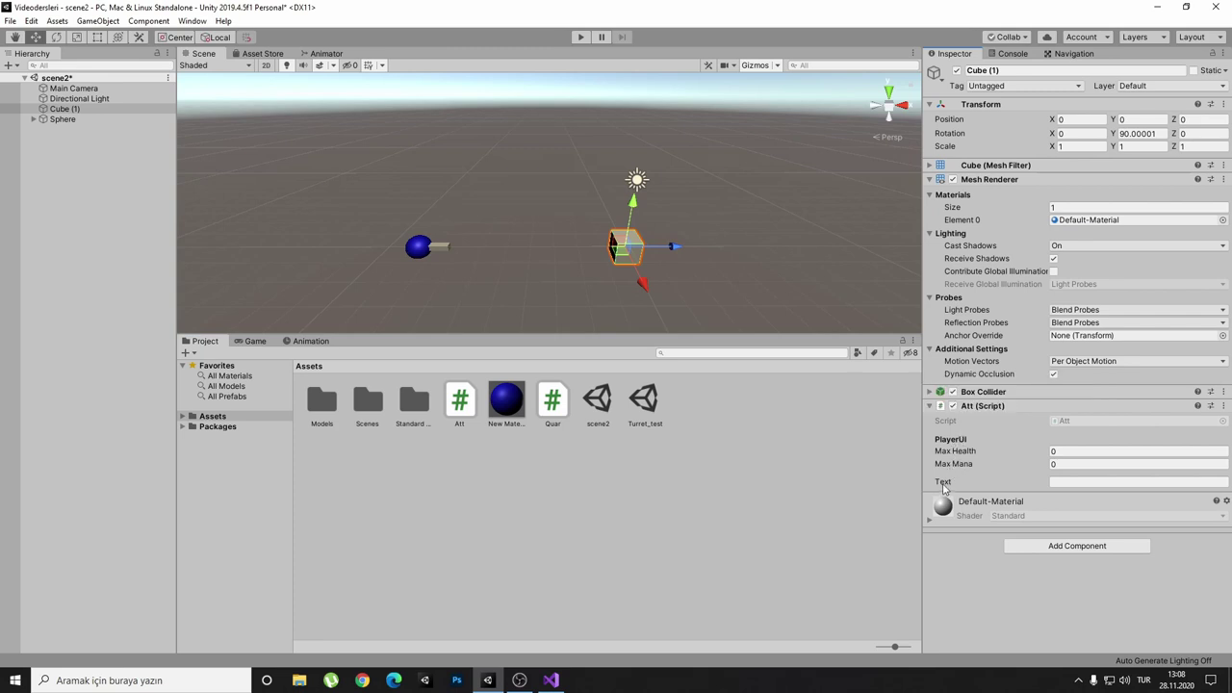
{"action": "mouse_move", "coordinate": [943, 487]}
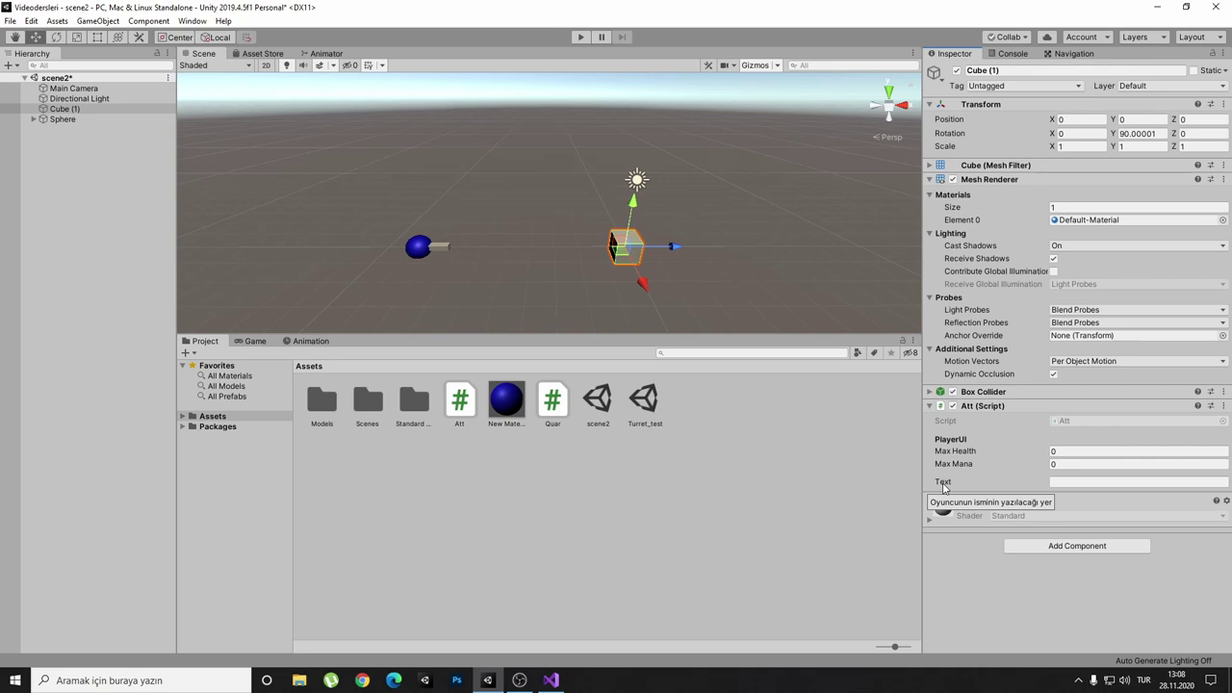
- Delete the [Space] and [Tooltip] attributes above the Text field in Att.cs
{"action": "left_click", "coordinate": [551, 680]}
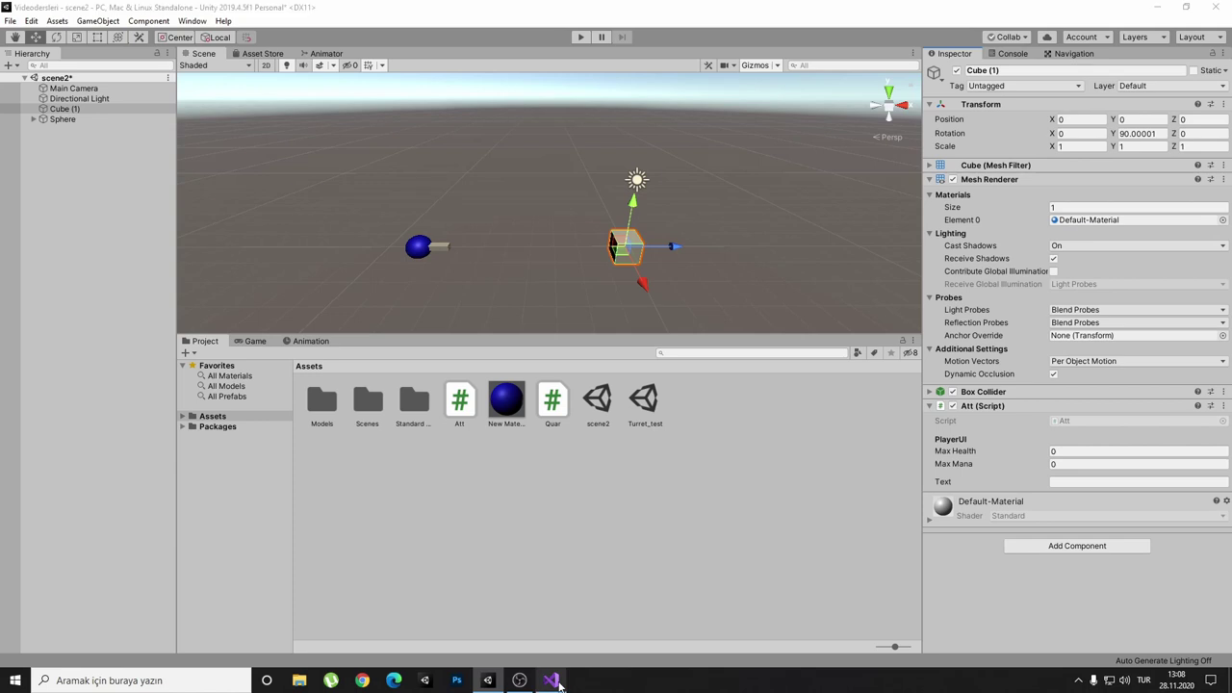
{"action": "key", "text": "Up"}
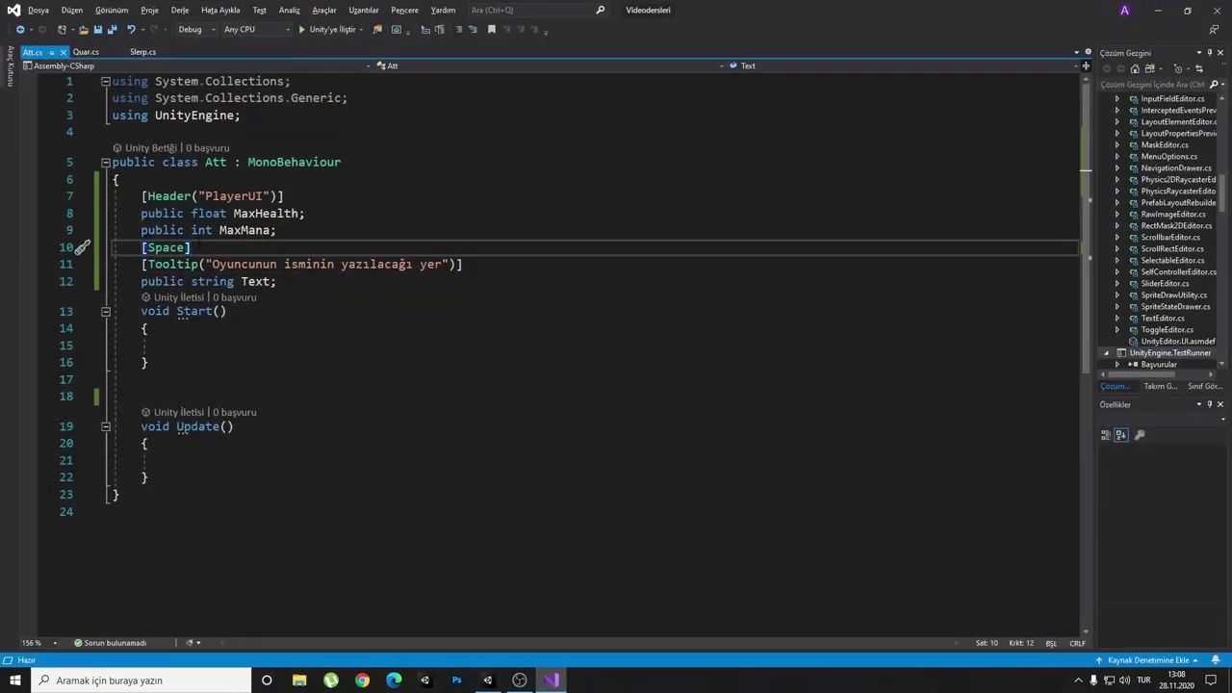
{"action": "key", "text": "Return"}
{"action": "key", "text": "Return"}
{"action": "key", "text": "Return"}
{"action": "key", "text": "Down"}
{"action": "key", "text": "shift+Down"}
{"action": "key", "text": "shift+End"}
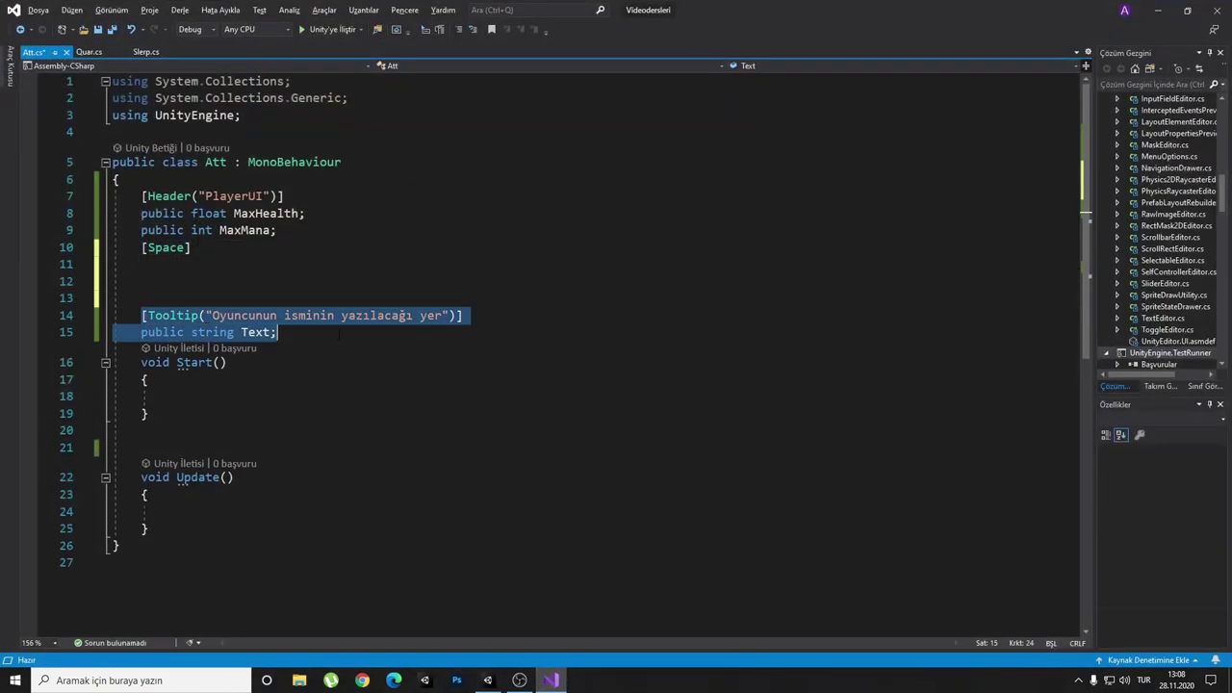
{"action": "key", "text": "End"}
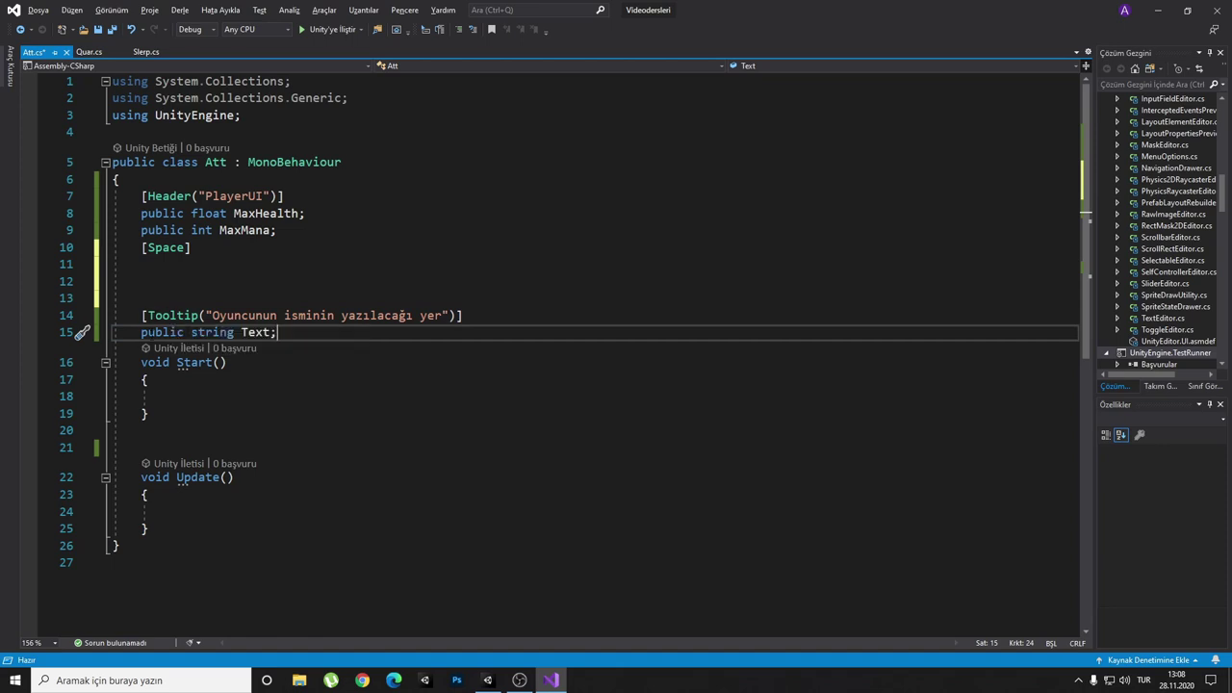
{"action": "key", "text": "shift+Home"}
{"action": "key", "text": "shift+Up"}
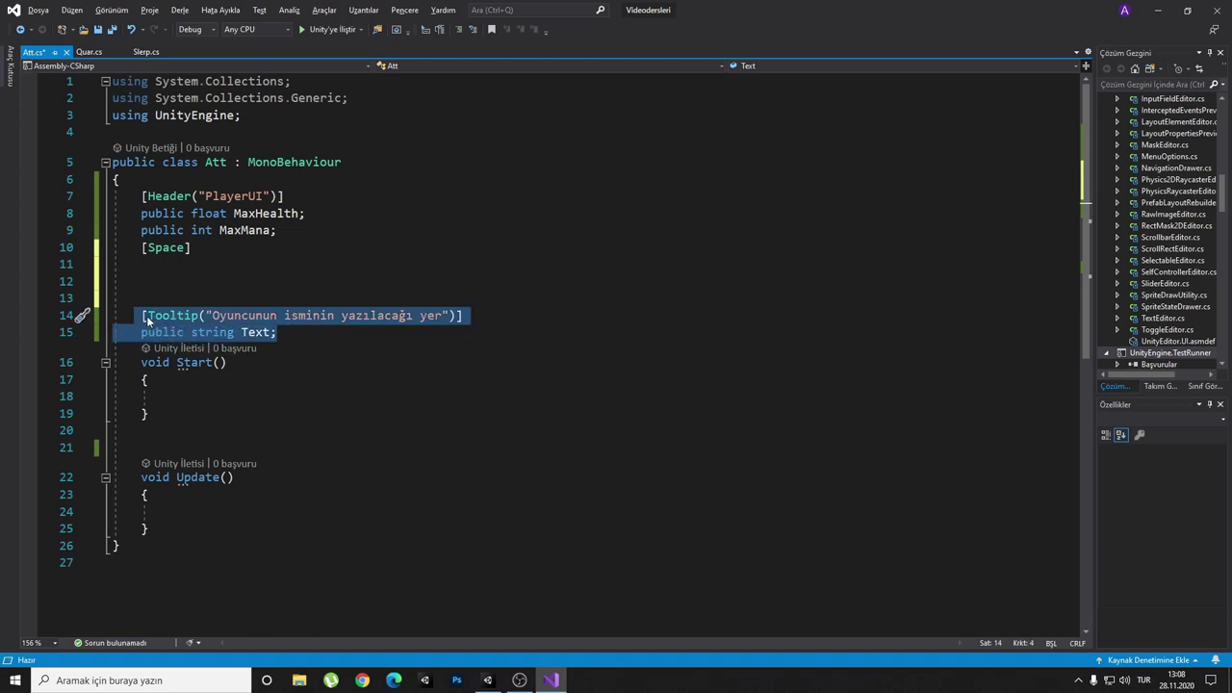
{"action": "key", "text": "End"}
{"action": "key", "text": "shift+Home"}
{"action": "key", "text": "shift+Up"}
{"action": "key", "text": "shift+Up"}
{"action": "key", "text": "shift+Up"}
{"action": "key", "text": "shift+Home"}
{"action": "key", "text": "shift+Home"}
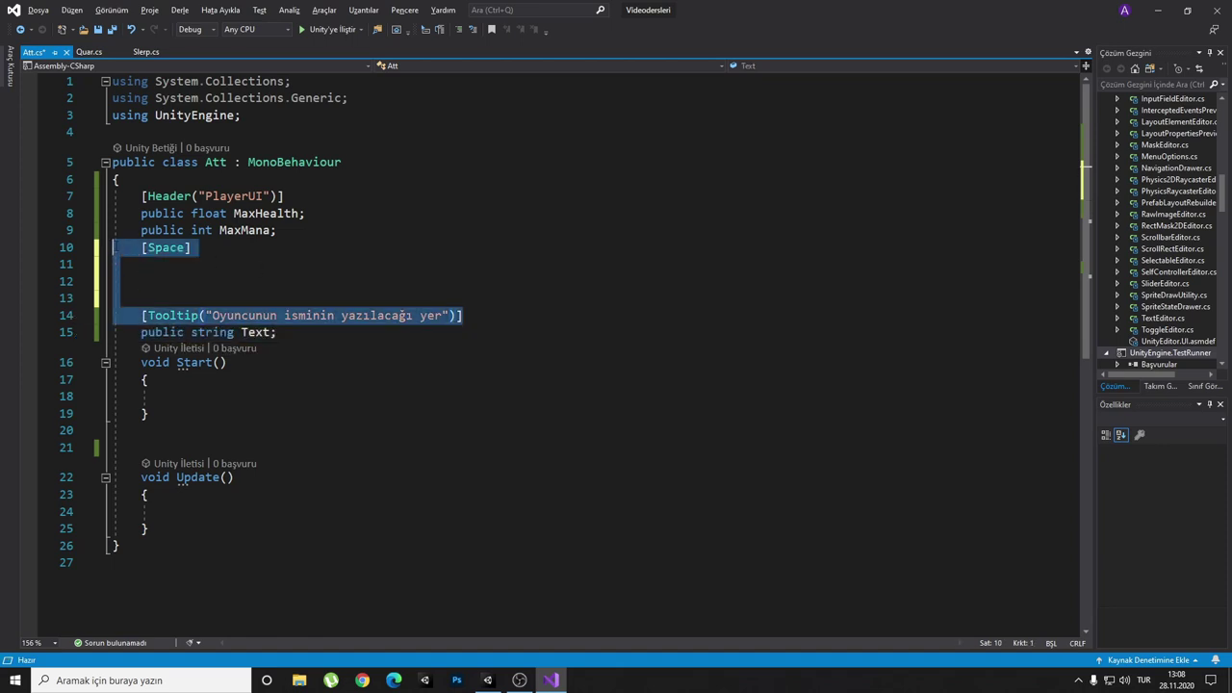
{"action": "key", "text": "Delete"}
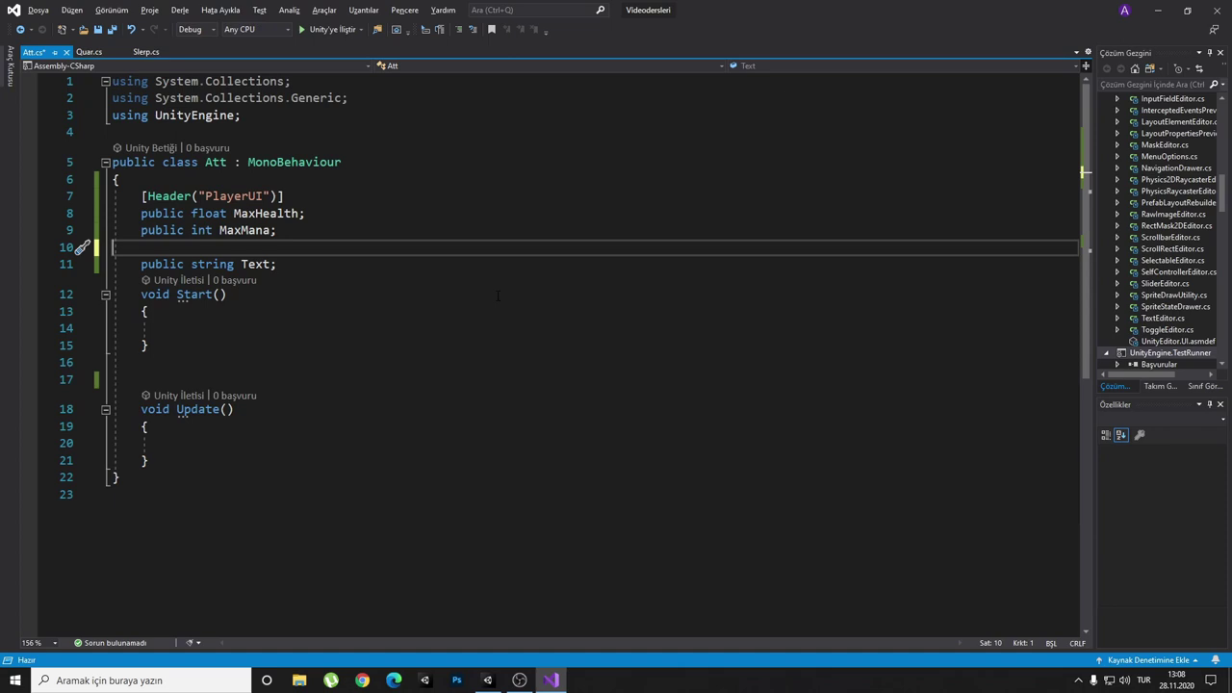
- Remove the leftover empty line and insert a blank line below MaxHealth
{"action": "key", "text": "BackSpace"}
{"action": "left_click", "coordinate": [332, 211]}
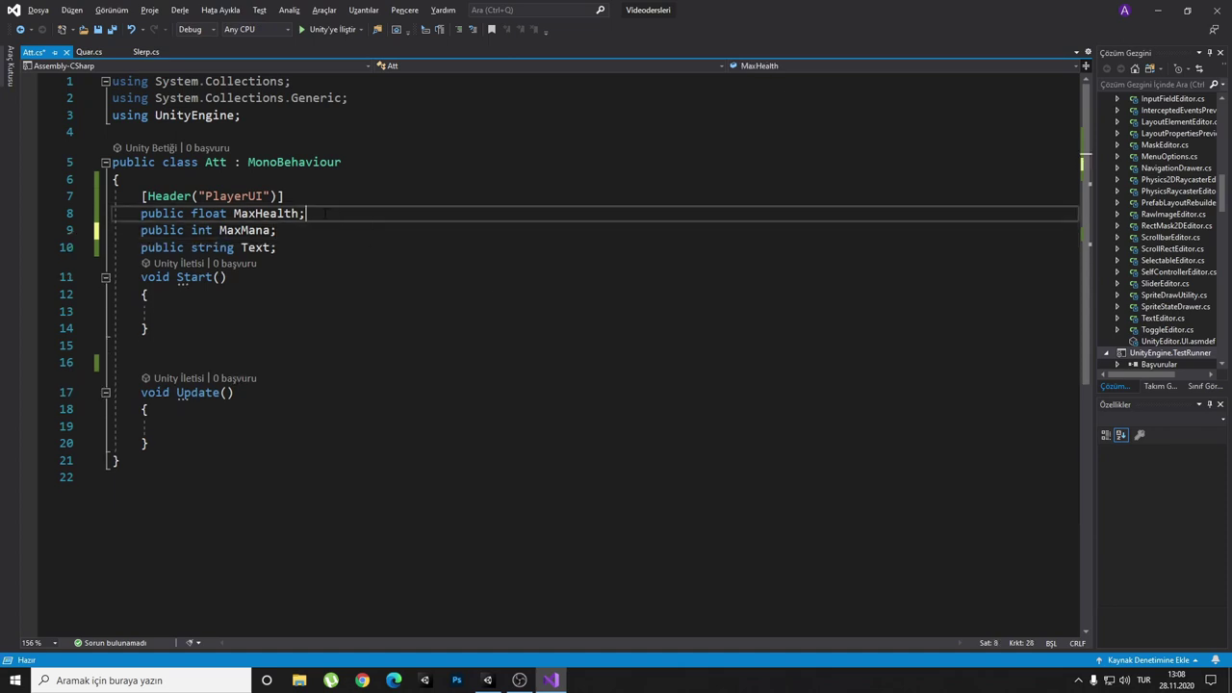
{"action": "key", "text": "Return"}
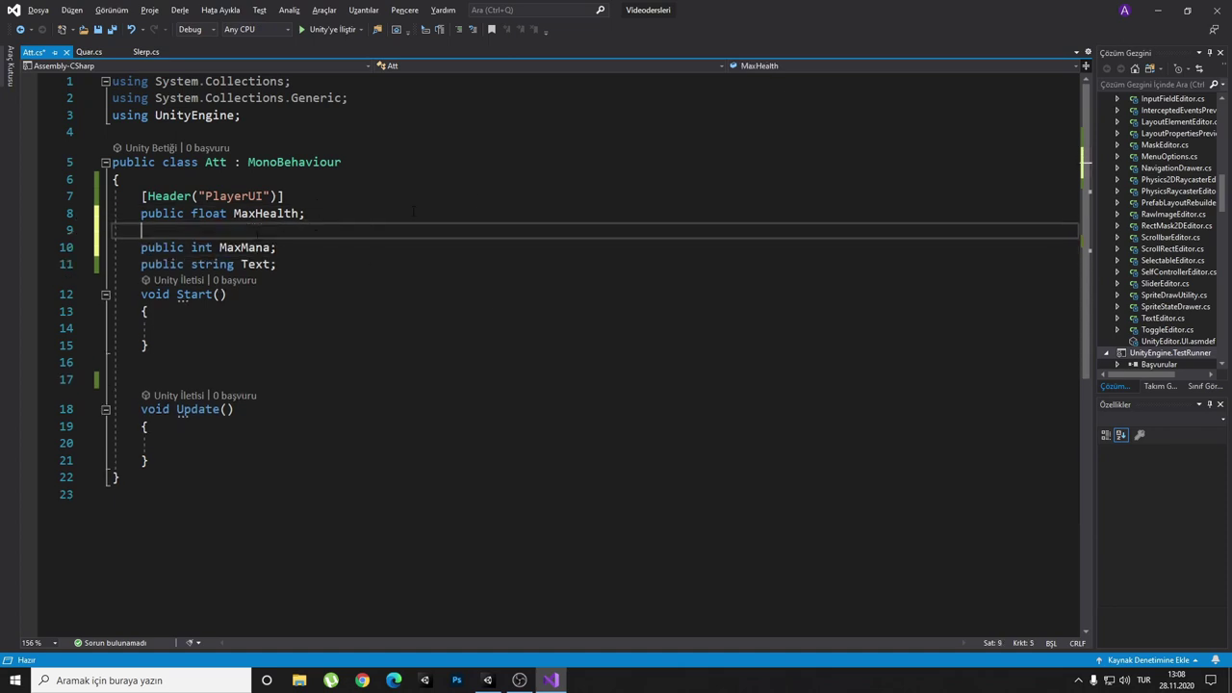
- Try 122 as the Cube's Max Mana value in Unity, then return to the Att script
{"action": "left_click", "coordinate": [551, 679]}
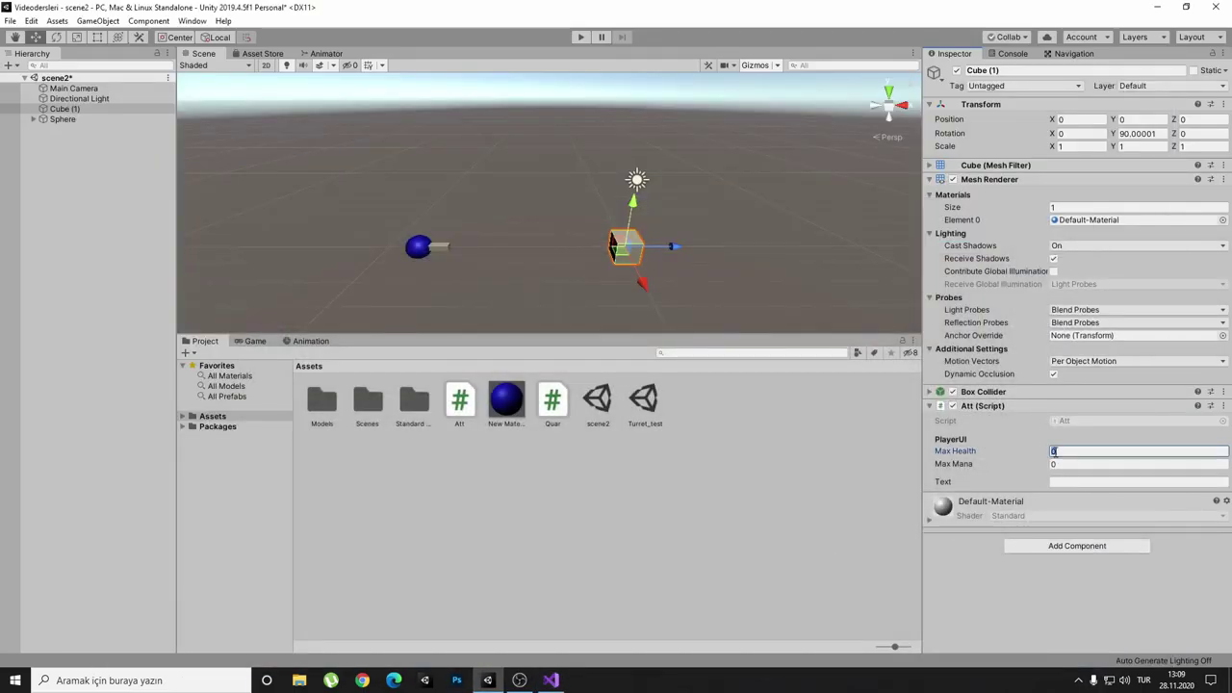
{"action": "left_click", "coordinate": [1069, 465]}
{"action": "type", "text": "12"}
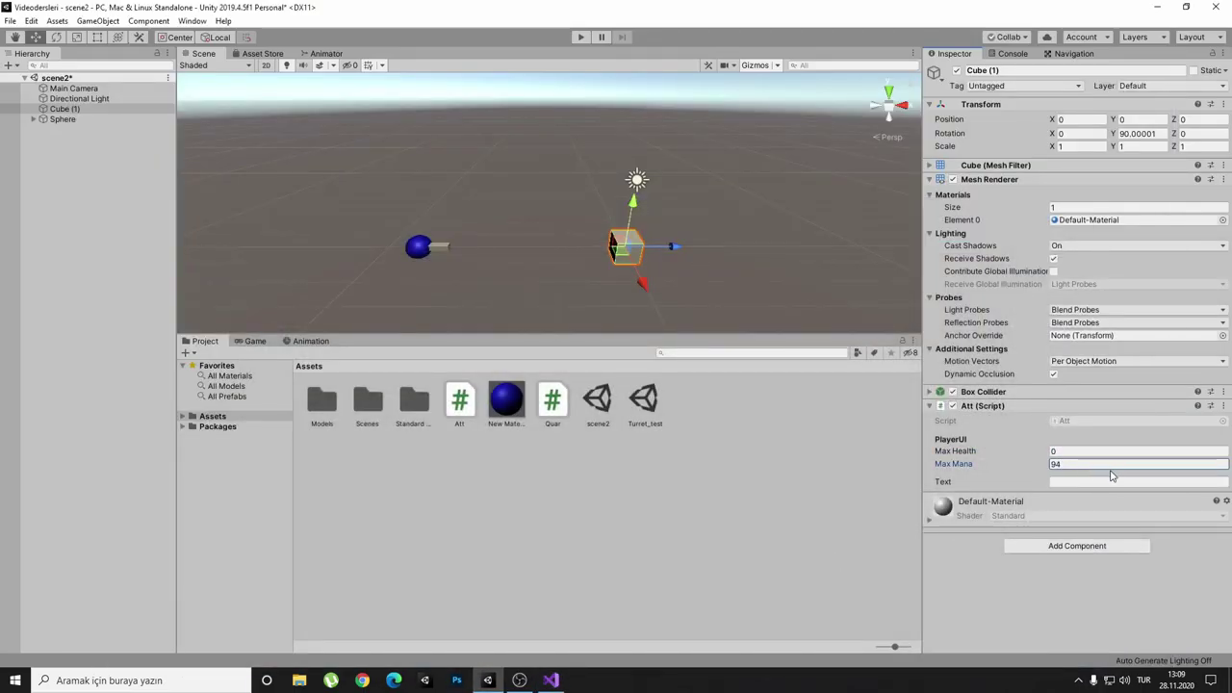
{"action": "type", "text": "2"}
{"action": "key", "text": "Return"}
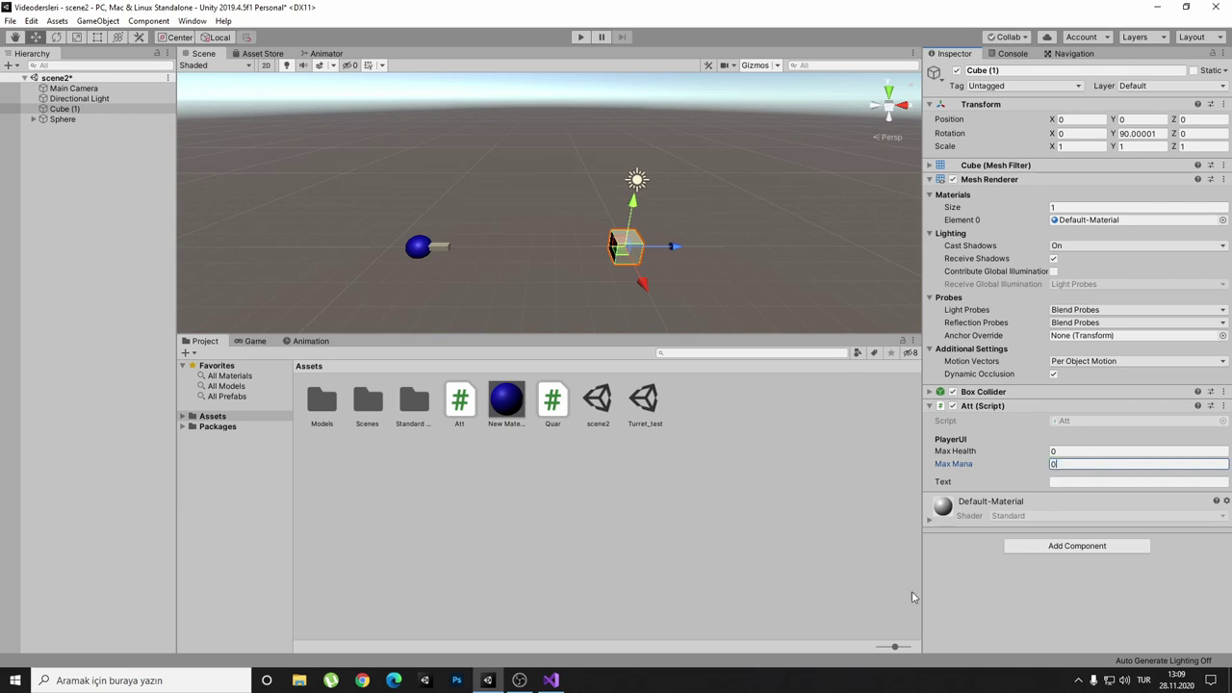
{"action": "left_click", "coordinate": [551, 679]}
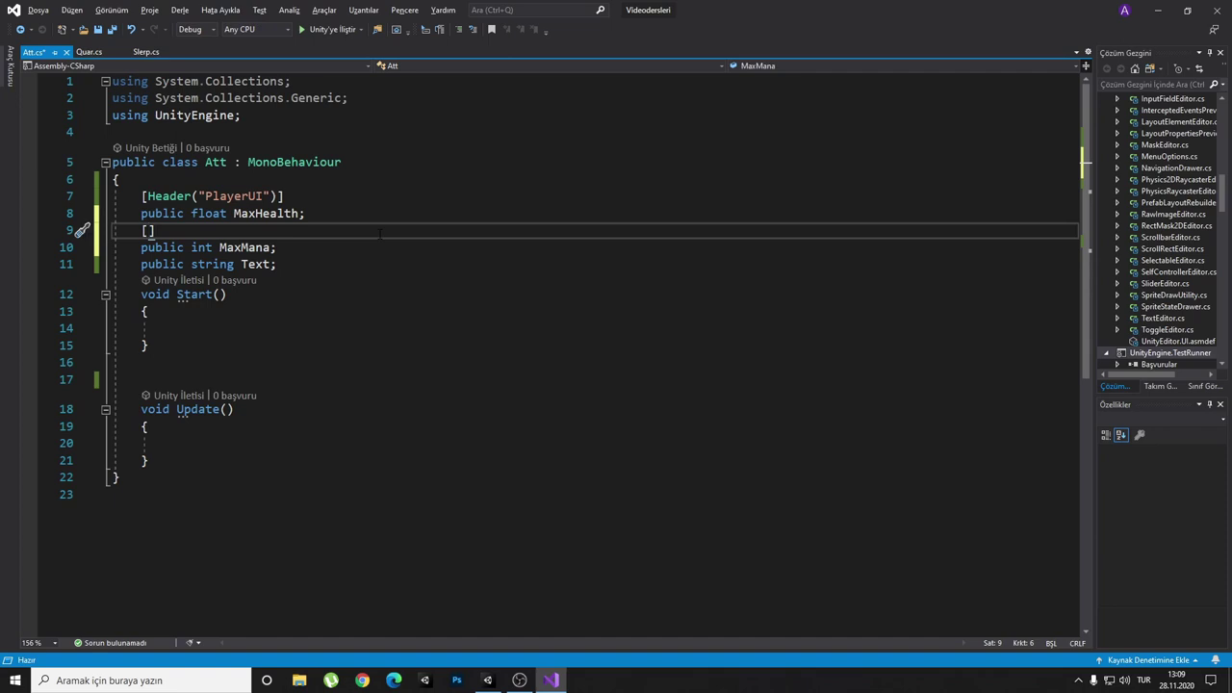
- Add a [Range(0,5)] attribute above MaxMana, save Att.cs, and switch to Unity
{"action": "type", "text": "Ran"}
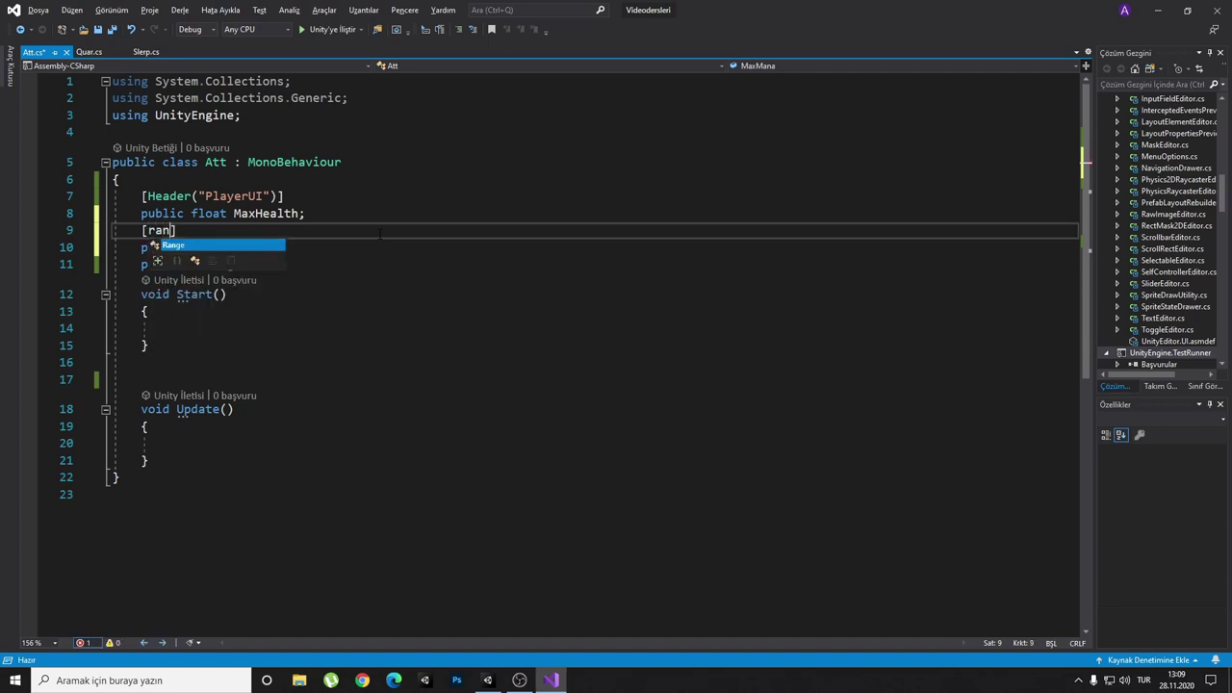
{"action": "key", "text": "Tab"}
{"action": "type", "text": "("}
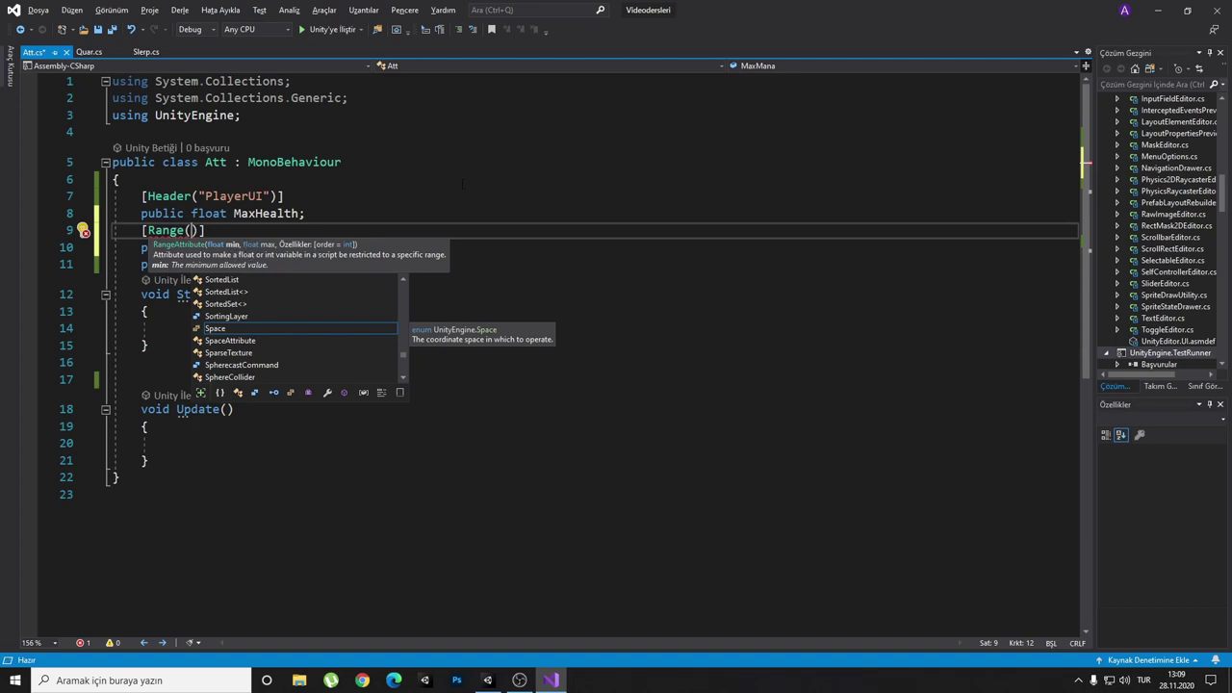
{"action": "type", "text": "0,5"}
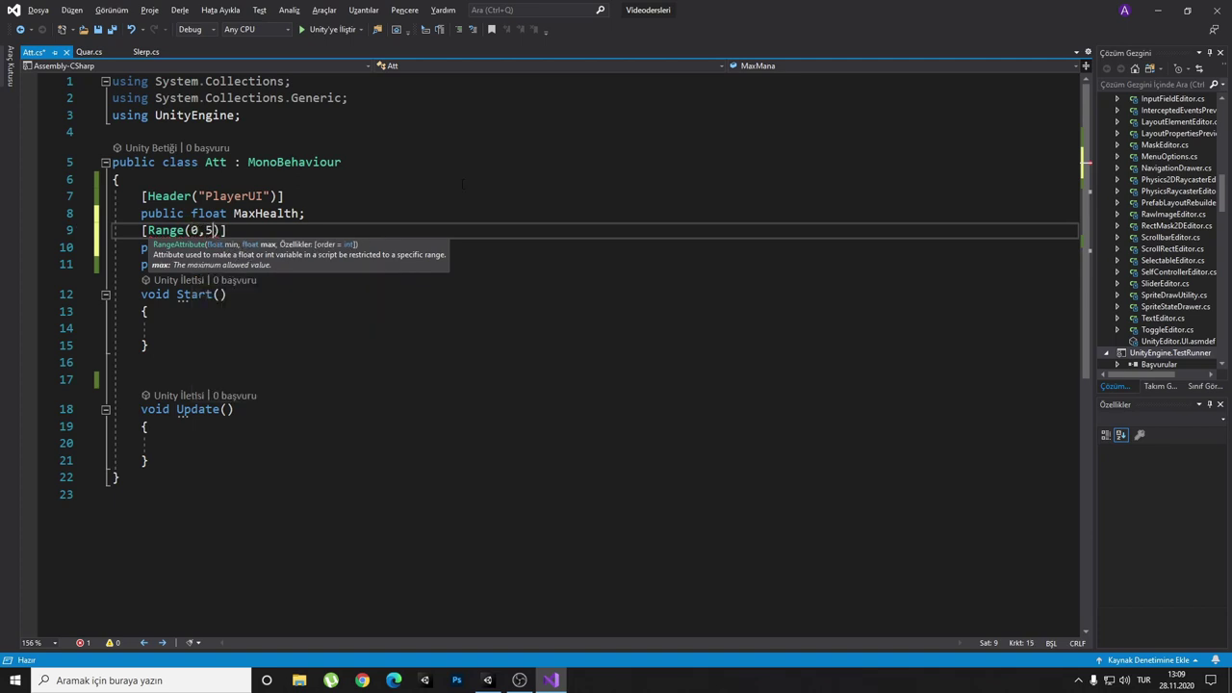
{"action": "key", "text": "End"}
{"action": "key", "text": "ctrl+s"}
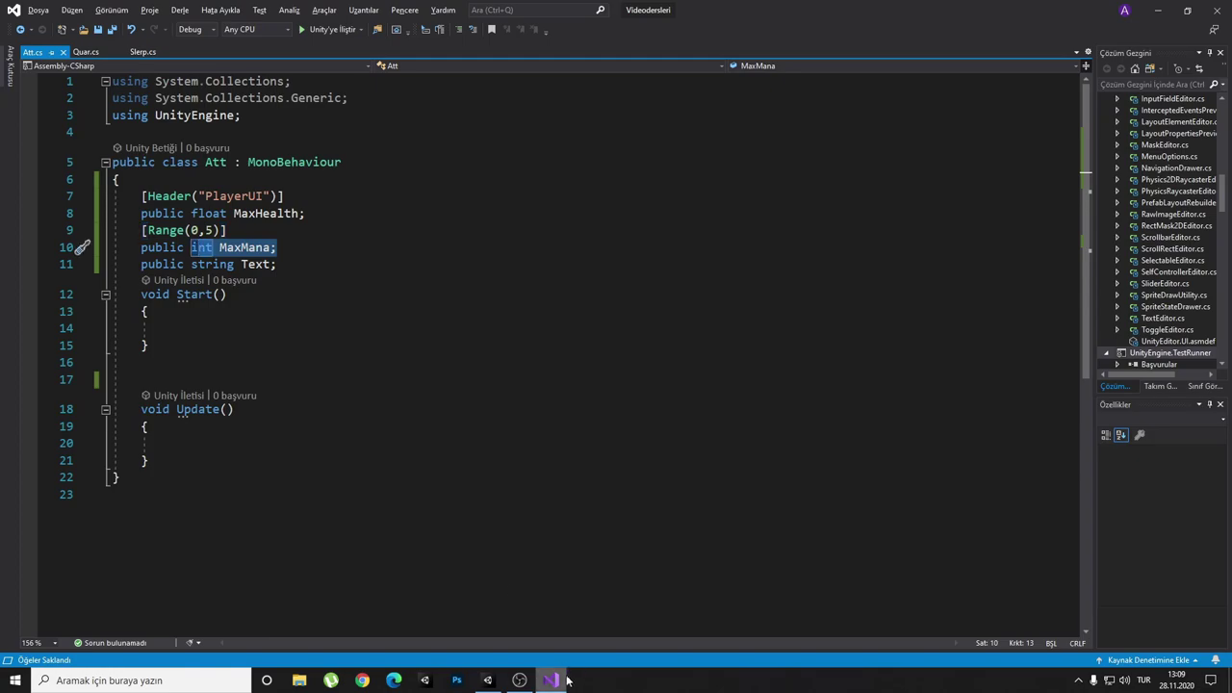
{"action": "left_click", "coordinate": [487, 679]}
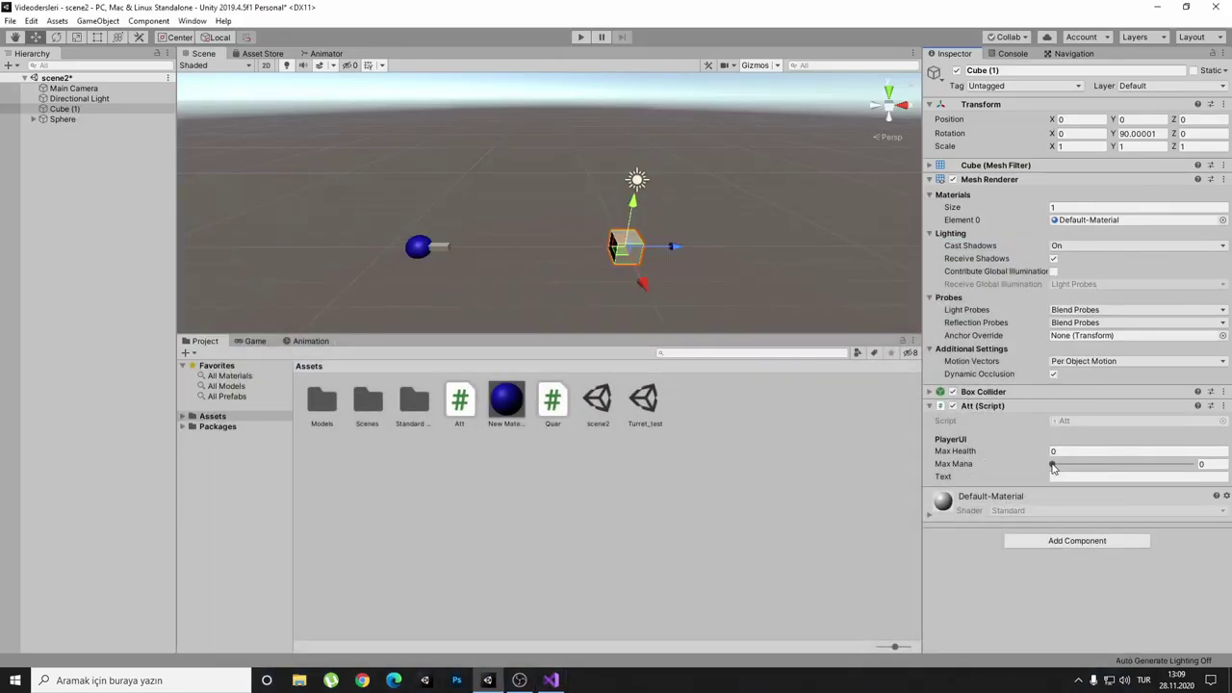
- Drag the Max Mana slider up to 5 and back down to 0
{"action": "mouse_move", "coordinate": [1053, 466]}
{"action": "left_mouse_down"}
{"action": "mouse_move", "coordinate": [1066, 465]}
{"action": "mouse_move", "coordinate": [1046, 476]}
{"action": "mouse_move", "coordinate": [1198, 464]}
{"action": "mouse_move", "coordinate": [1016, 466]}
{"action": "mouse_move", "coordinate": [1218, 507]}
{"action": "left_mouse_up"}
{"action": "mouse_move", "coordinate": [1218, 508]}
{"action": "left_mouse_down"}
{"action": "mouse_move", "coordinate": [984, 507]}
{"action": "mouse_move", "coordinate": [1193, 463]}
{"action": "mouse_move", "coordinate": [950, 478]}
{"action": "left_mouse_up"}
{"action": "left_click", "coordinate": [551, 680]}
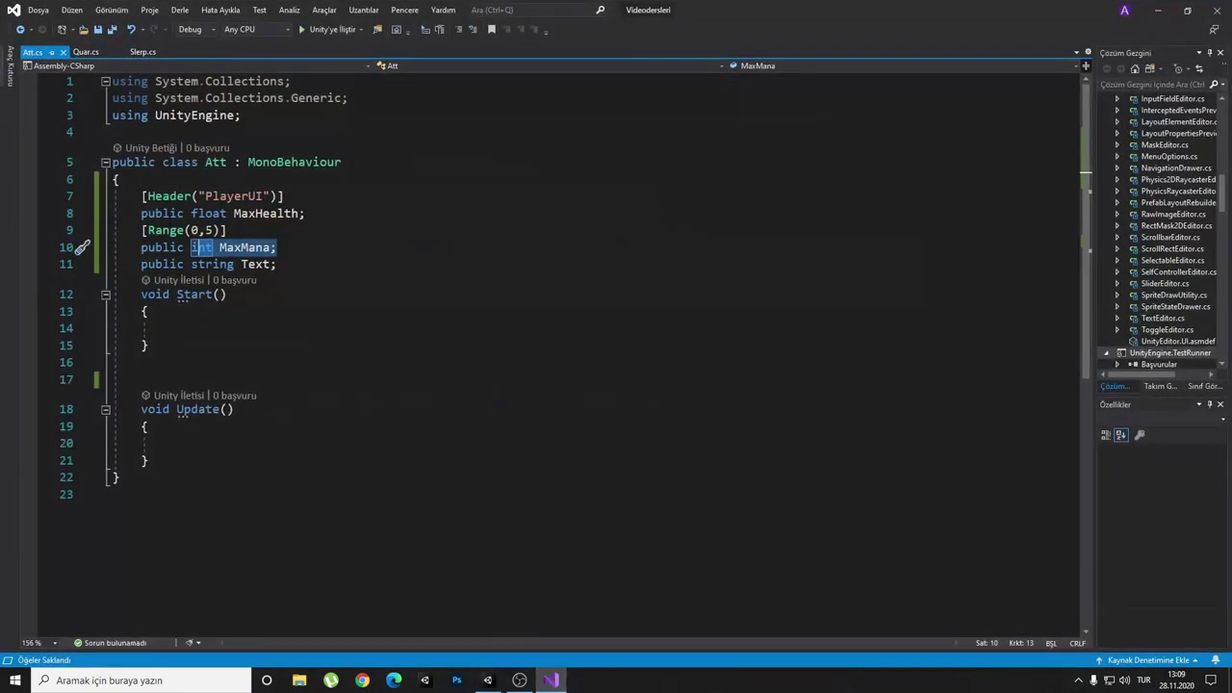
- Insert a blank line below the MaxMana field in Att.cs
{"action": "left_click", "coordinate": [227, 230]}
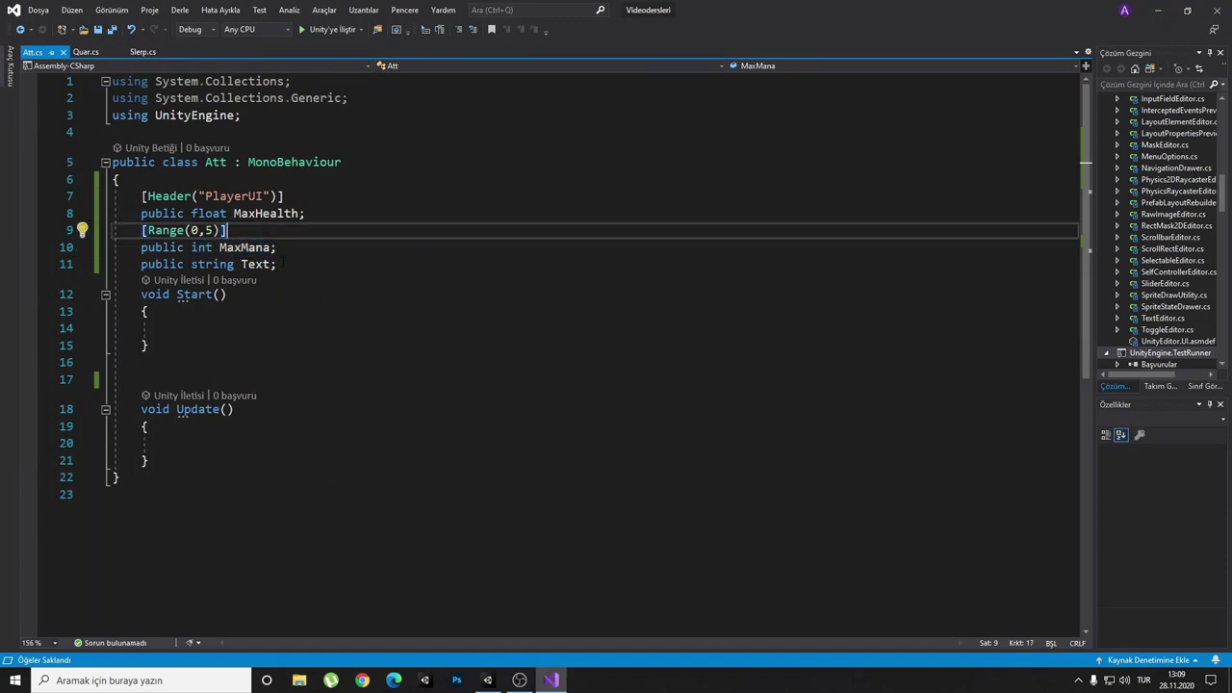
{"action": "left_click", "coordinate": [295, 252]}
{"action": "key", "text": "Return"}
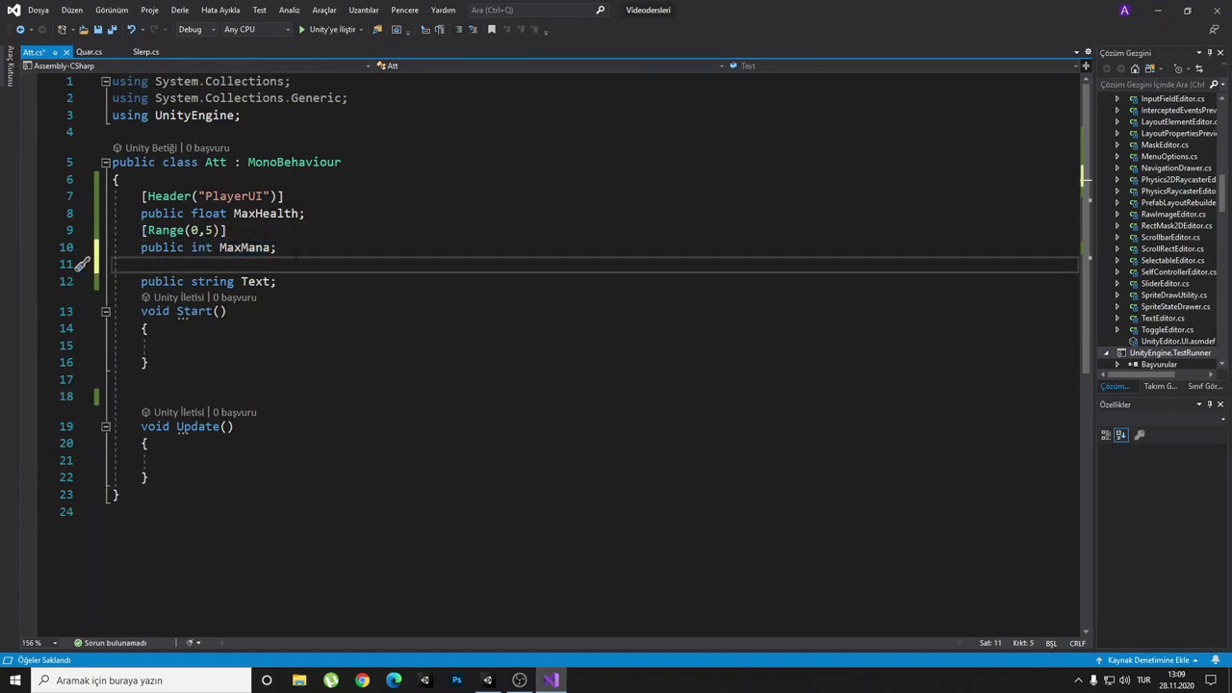
- Type 'asdsadasdsadsadsasa' into the Cube's Text field, clear it, and return to Visual Studio
{"action": "left_click", "coordinate": [487, 679]}
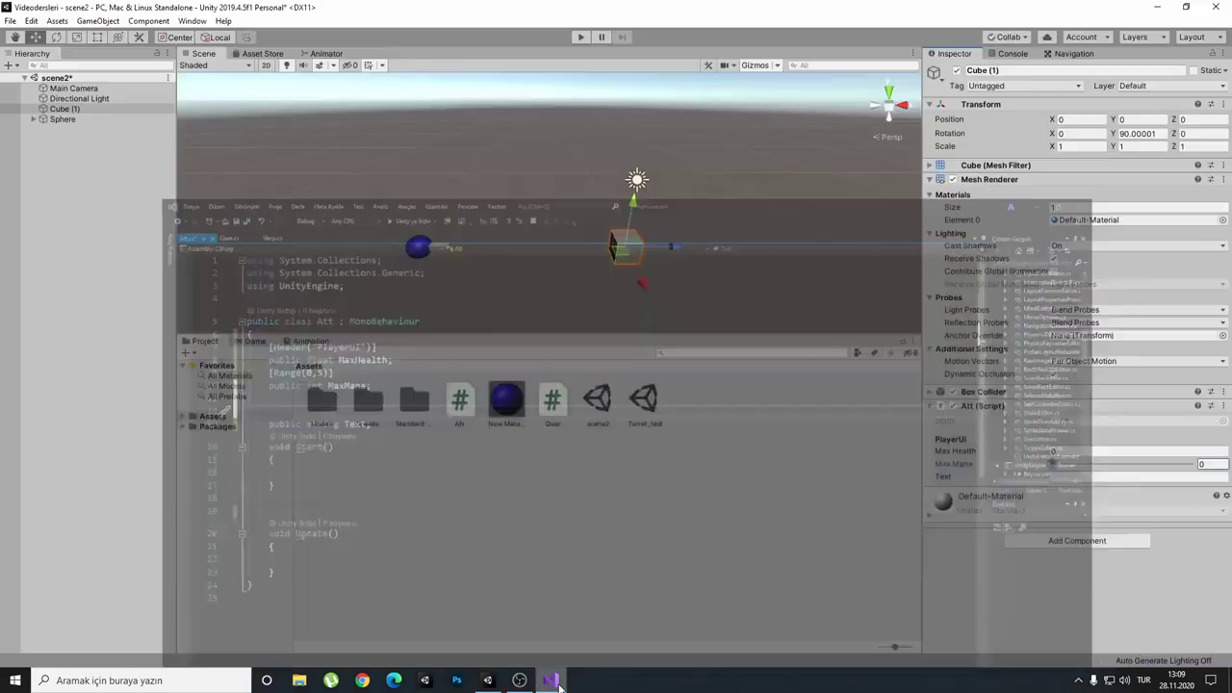
{"action": "key", "text": "Tab"}
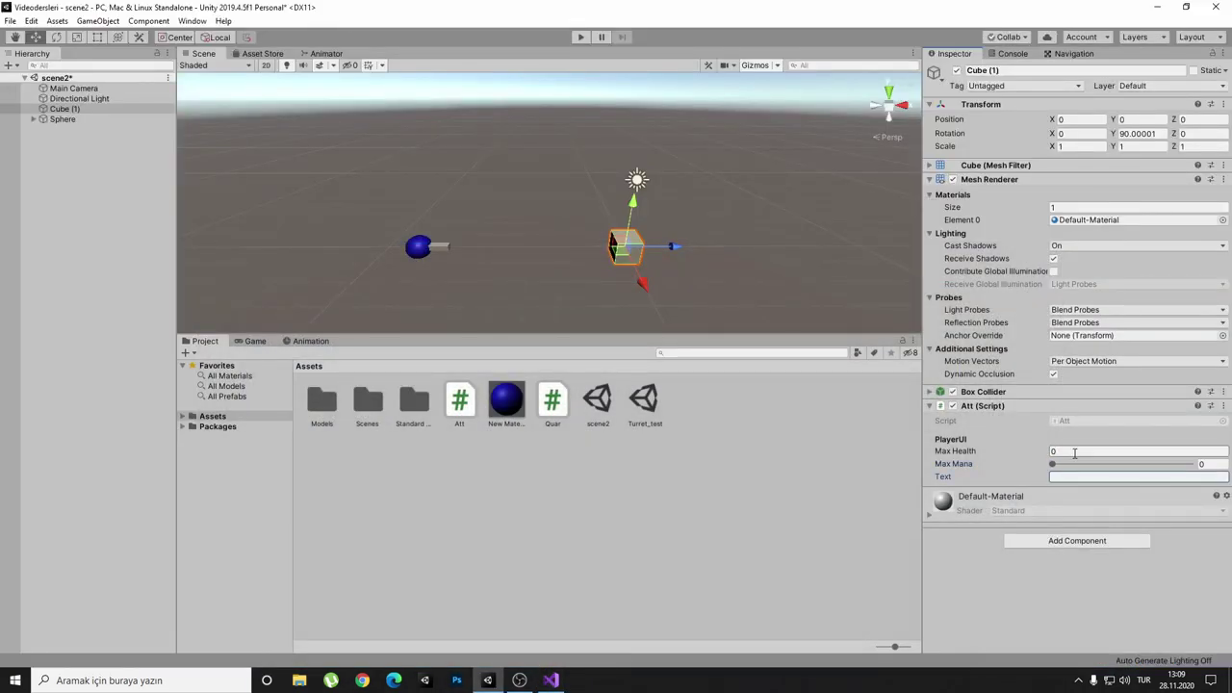
{"action": "type", "text": "asdsadasdsadsadsasa"}
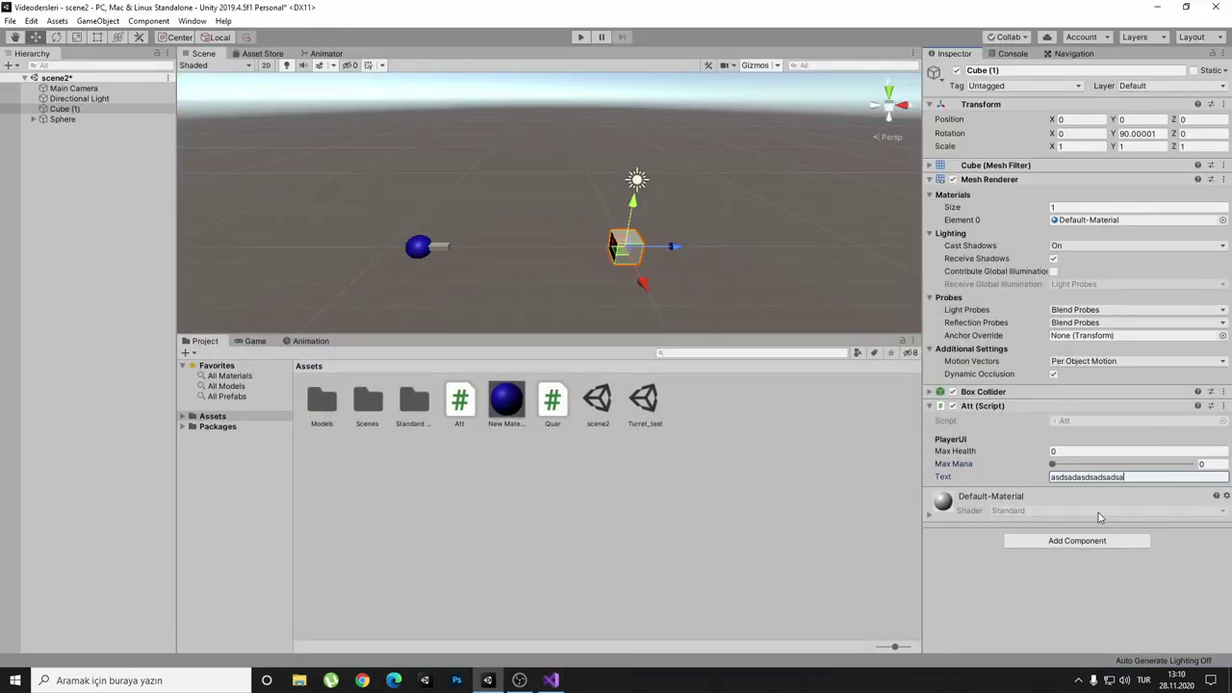
{"action": "double_click", "coordinate": [1140, 478]}
{"action": "key", "text": "BackSpace"}
{"action": "left_click", "coordinate": [551, 679]}
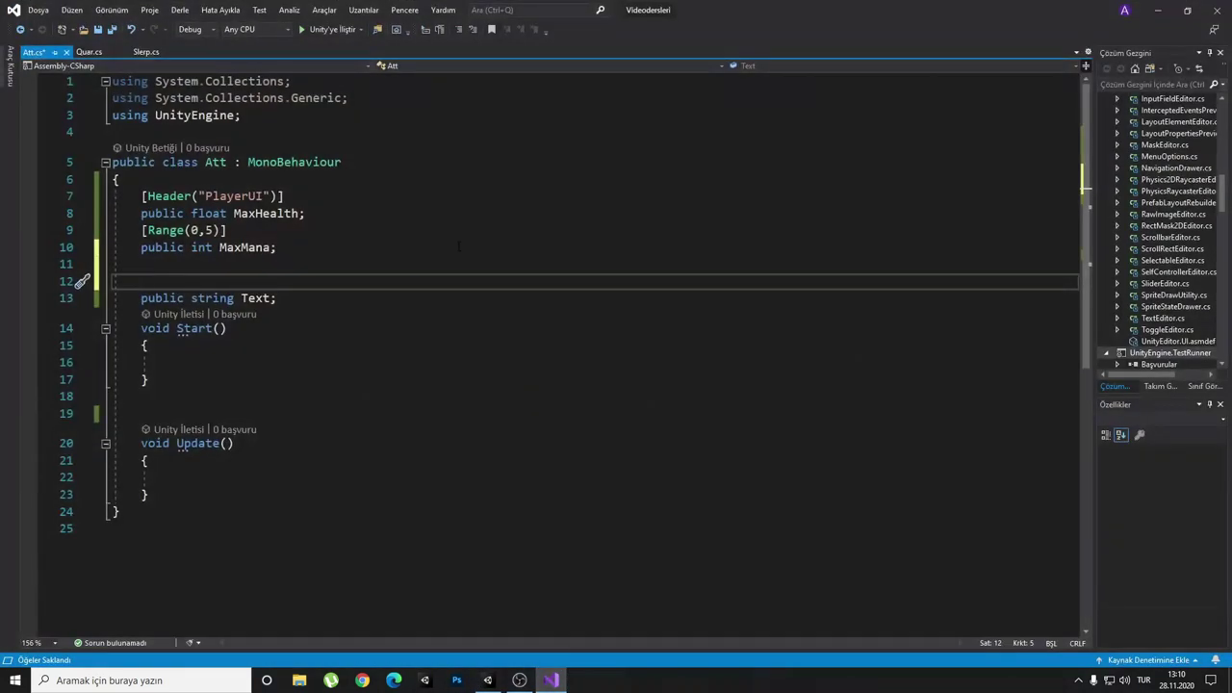
- Put a [Multiline] attribute above the Text field, save Att.cs, and switch to Unity
{"action": "type", "text": "[Mu"}
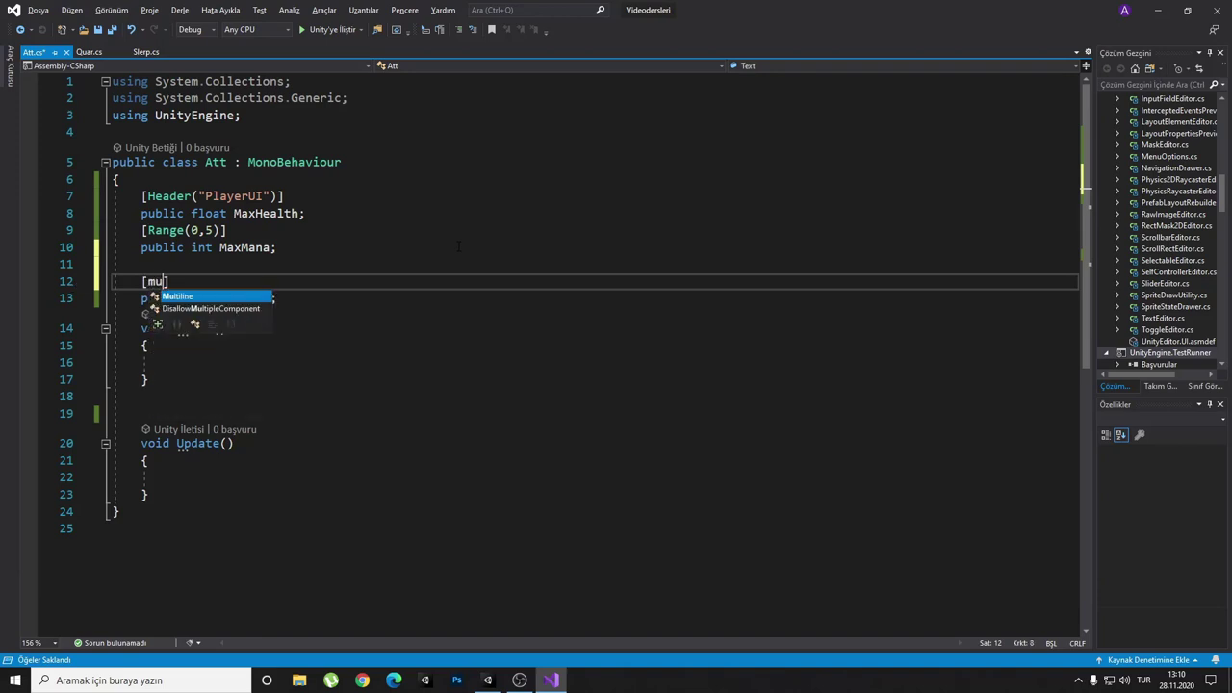
{"action": "key", "text": "Tab"}
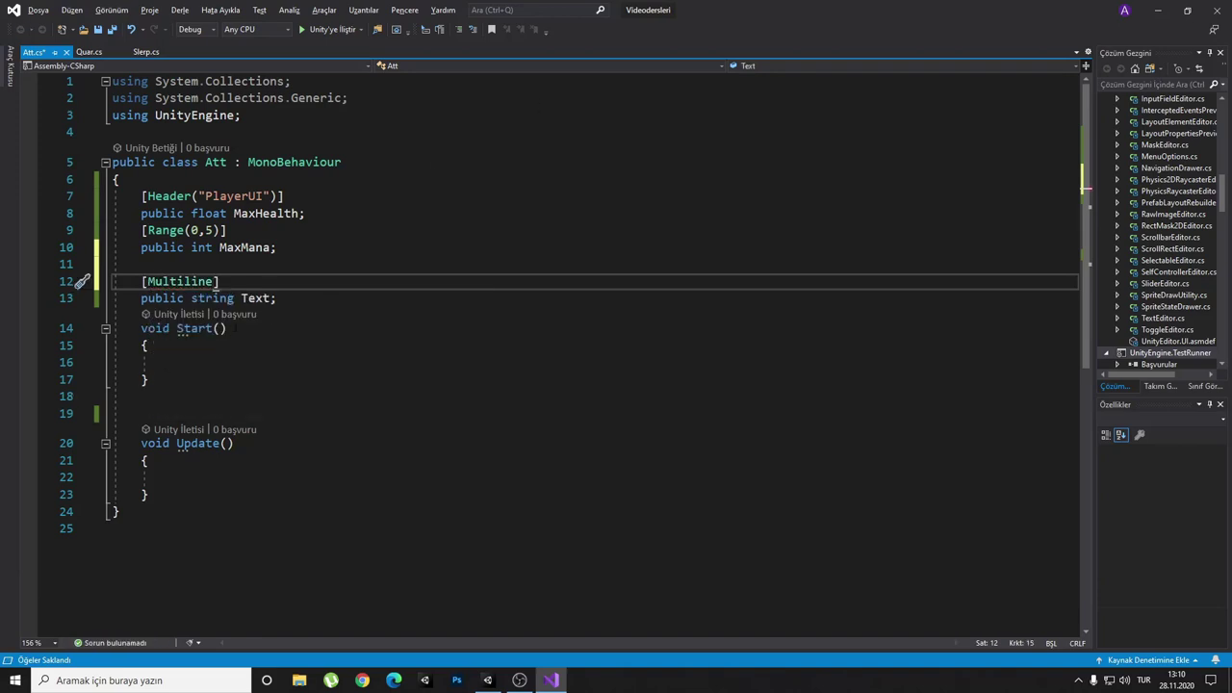
{"action": "key", "text": "ctrl+s"}
{"action": "key", "text": "alt+Tab"}
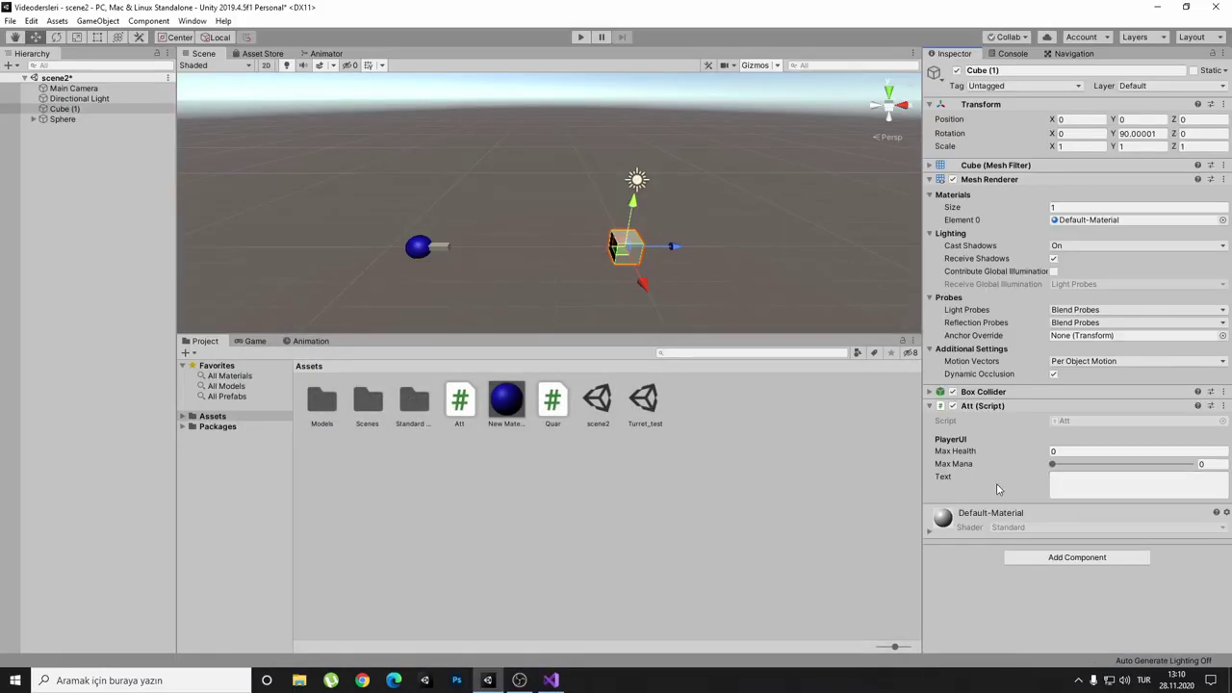
- Enter two lines of test text in the Cube's Text field, clear it, and return to Visual Studio
{"action": "left_click", "coordinate": [1071, 489]}
{"action": "type", "text": "hkajsdhasgdhsa"}
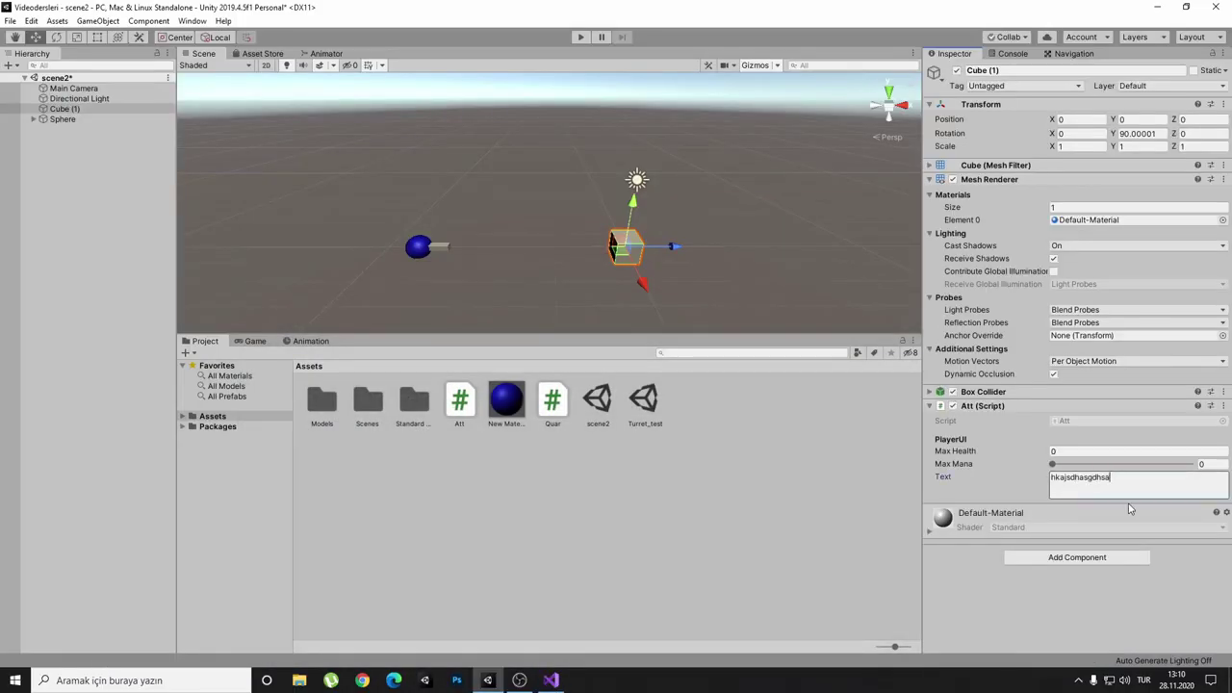
{"action": "type", "text": "das hkasgdhkjasdghsad"}
{"action": "key", "text": "Return"}
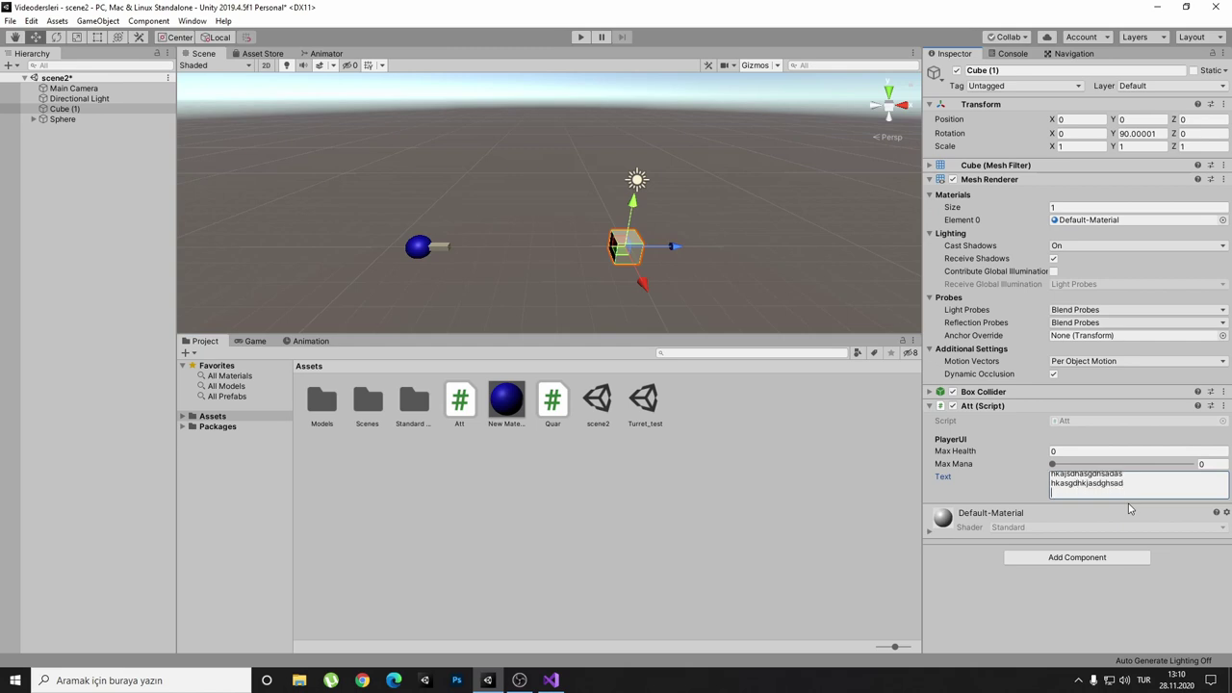
{"action": "type", "text": "das"}
{"action": "key", "text": "ctrl+a"}
{"action": "key", "text": "BackSpace"}
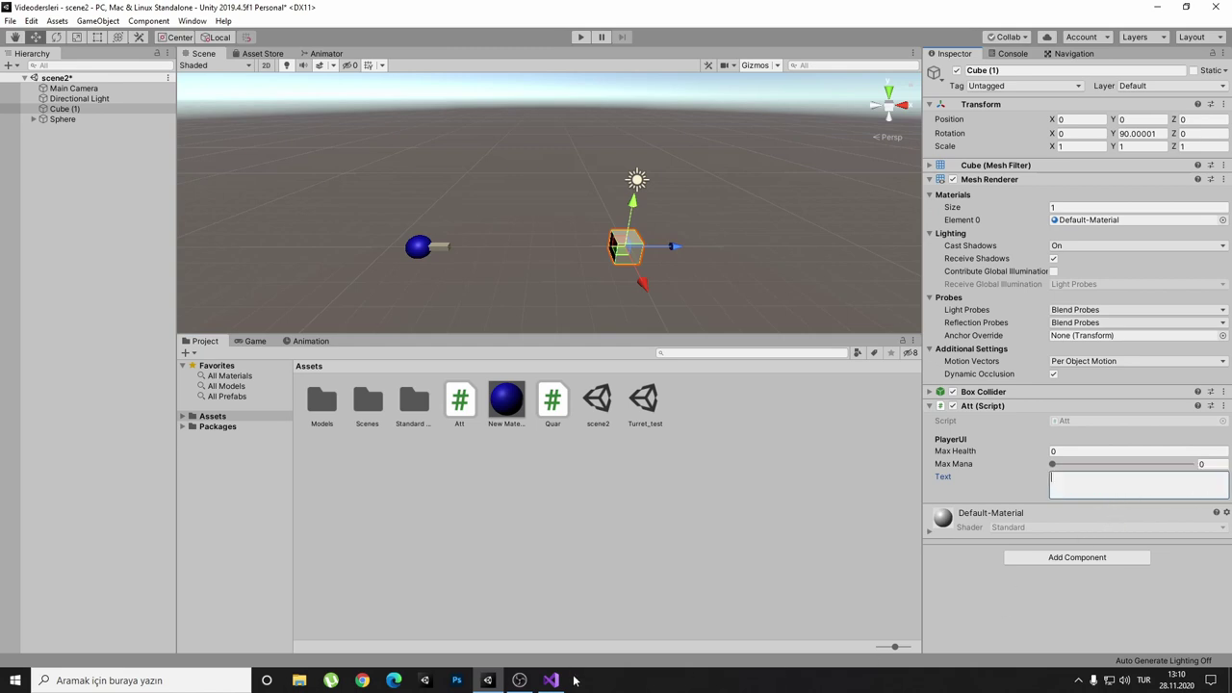
{"action": "left_click", "coordinate": [551, 681]}
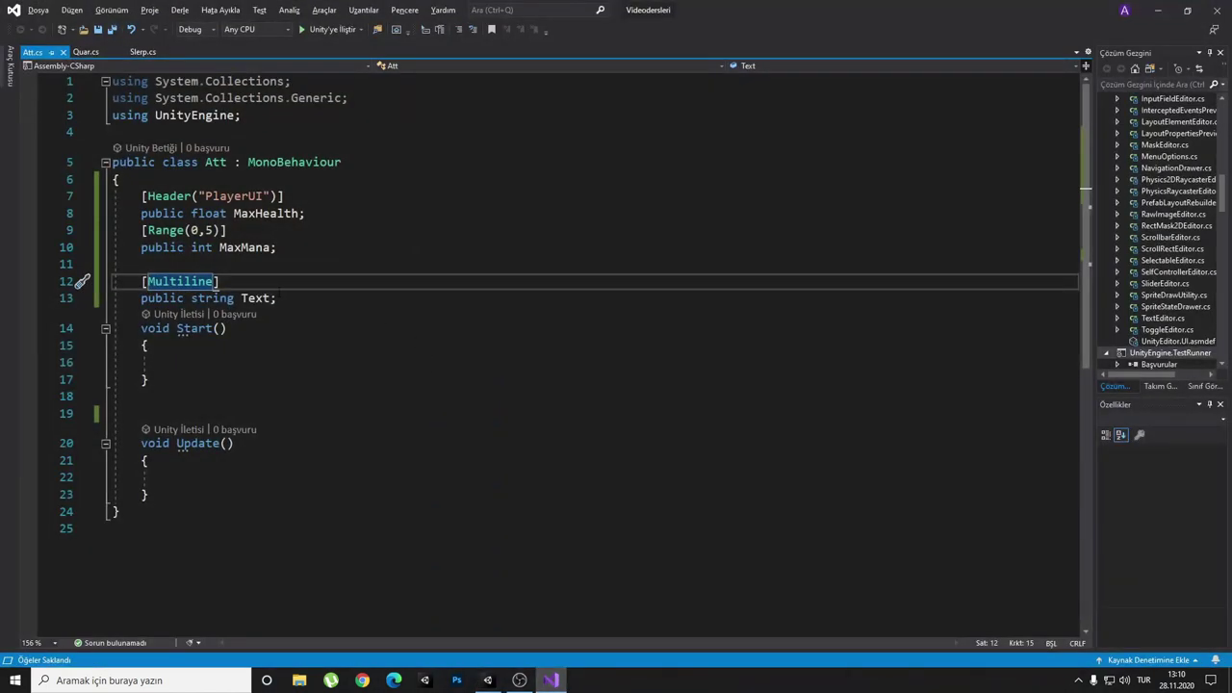
- Change the [Multiline] attribute on Text to [TextArea], save Att.cs, and switch to Unity
{"action": "double_click", "coordinate": [186, 282]}
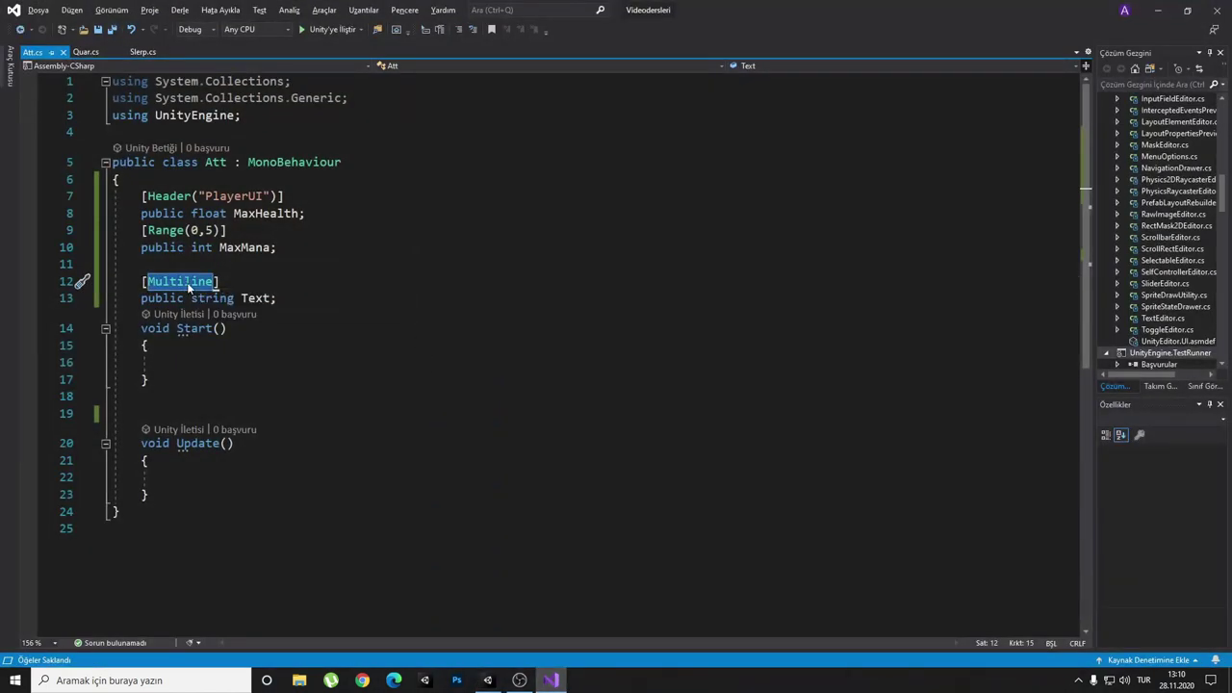
{"action": "type", "text": "TextArea"}
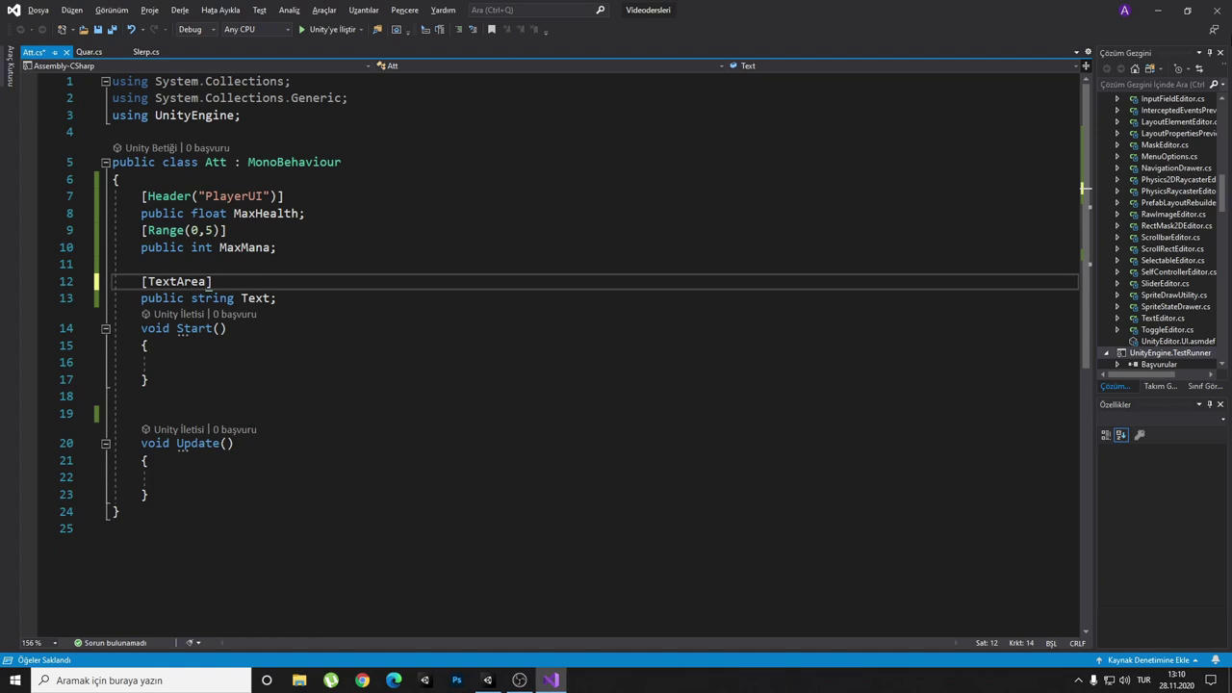
{"action": "key", "text": "ctrl+s"}
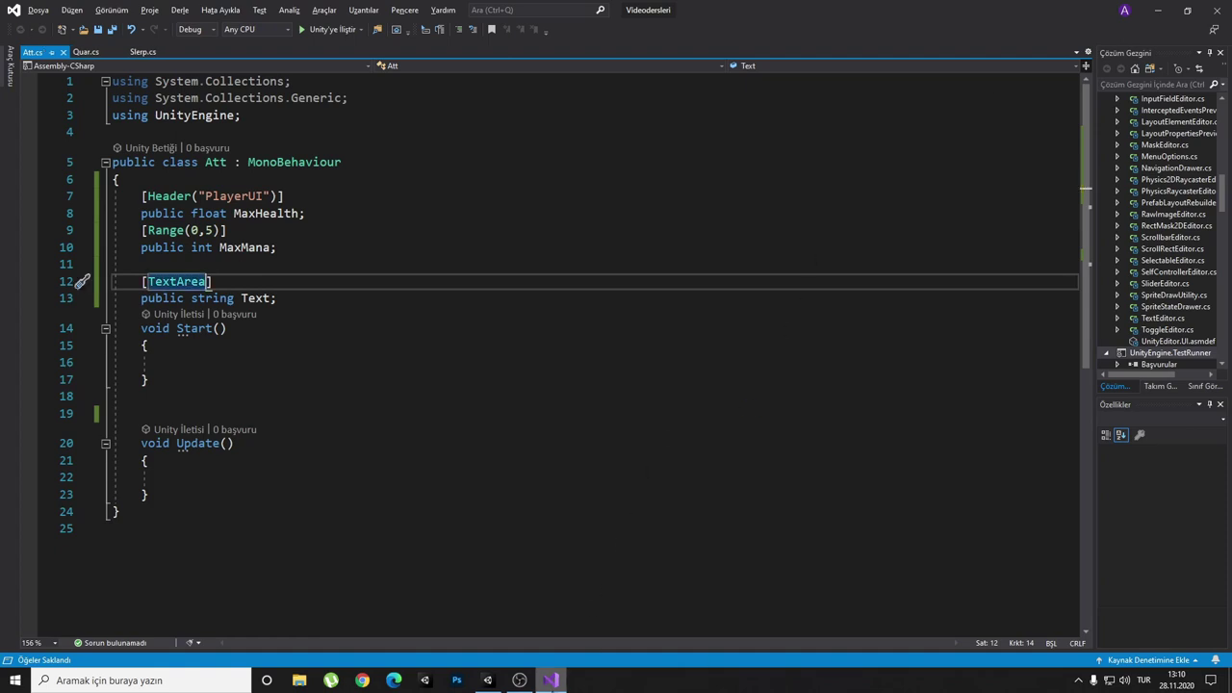
{"action": "left_click", "coordinate": [487, 680]}
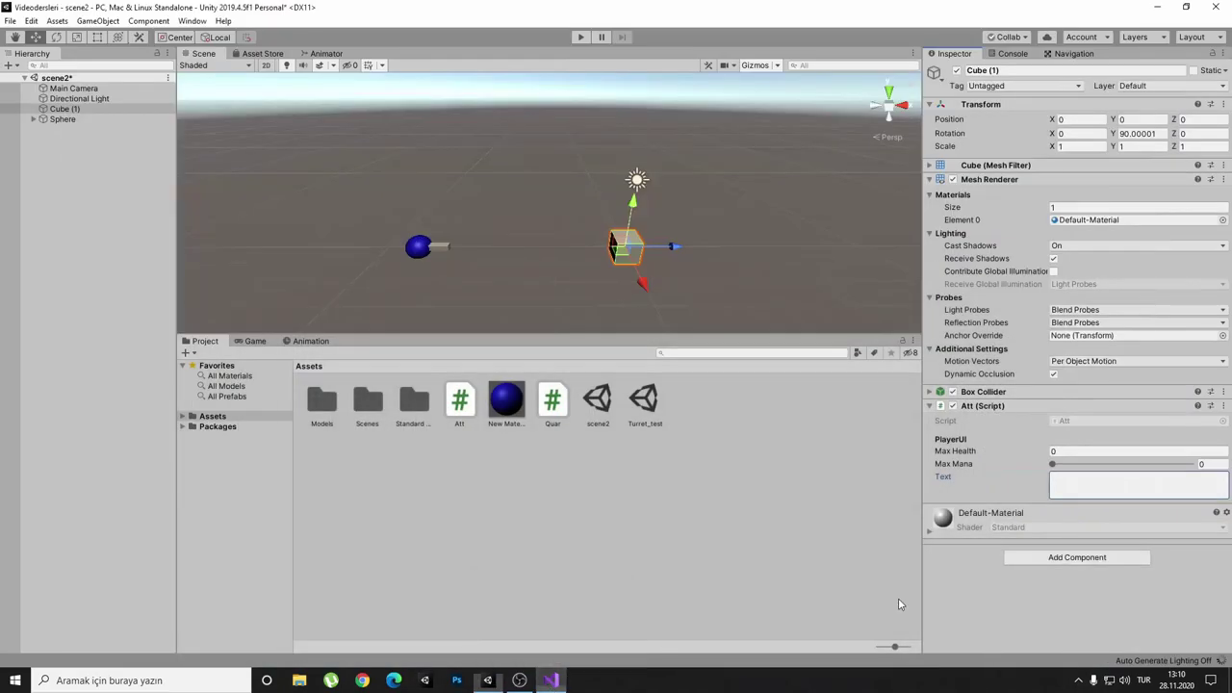
- Enter 'Oyuncunun bilgilerinin yer aldığı kısım' into the Cube's Text area in Unity
{"action": "left_click", "coordinate": [1064, 494]}
{"action": "type", "text": "hjgasdhsagdhsa"}
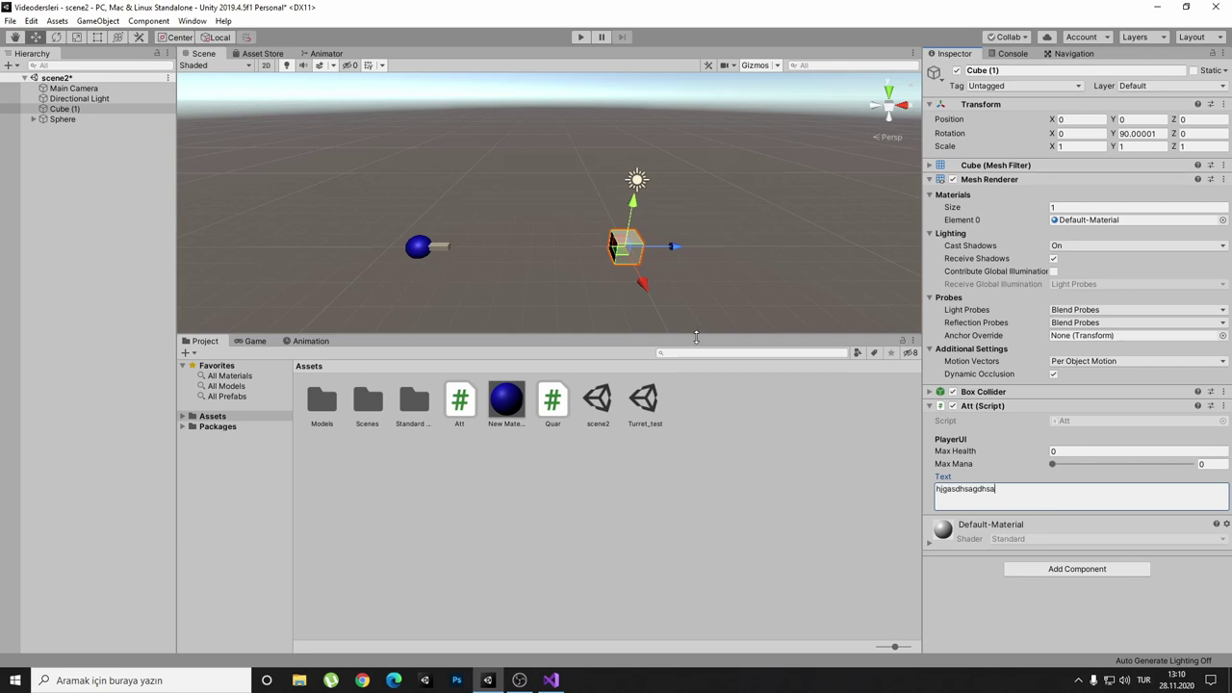
{"action": "key", "text": "BackSpace"}
{"action": "key", "text": "BackSpace"}
{"action": "key", "text": "BackSpace"}
{"action": "type", "text": "yuncunun bilgilerinin yer aldığı kısım"}
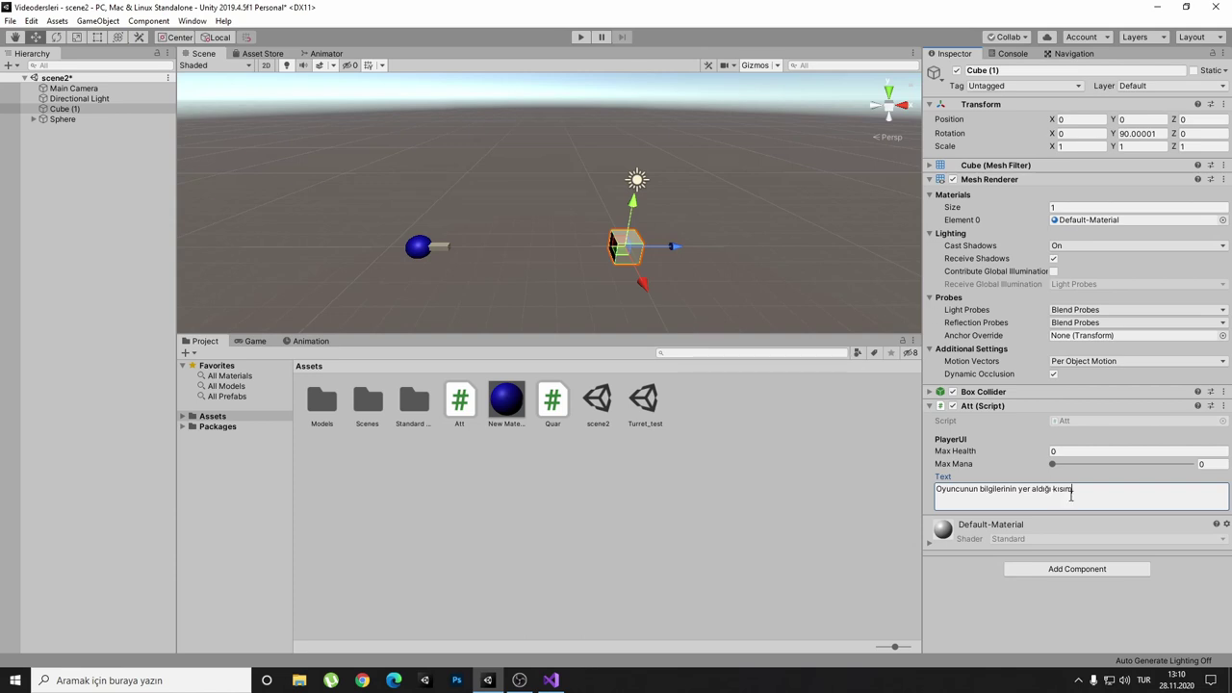
- Return to Att.cs in Visual Studio and place the cursor on the empty line above the class
{"action": "left_click", "coordinate": [551, 680]}
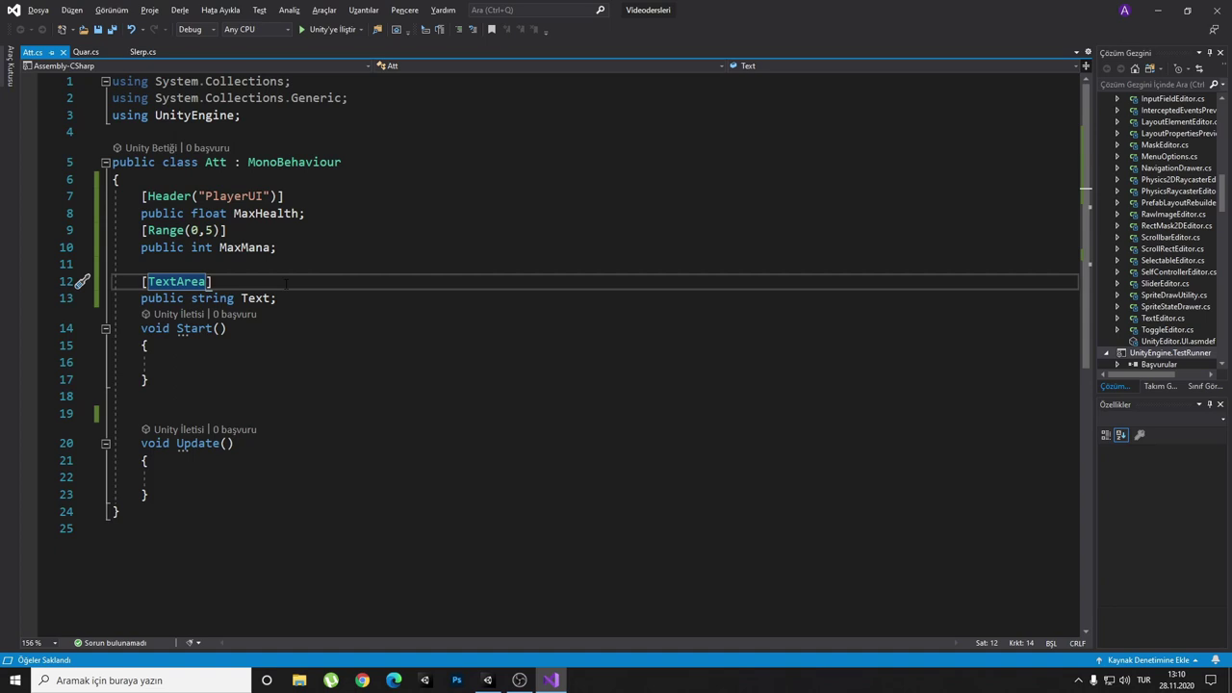
{"action": "left_click", "coordinate": [212, 281]}
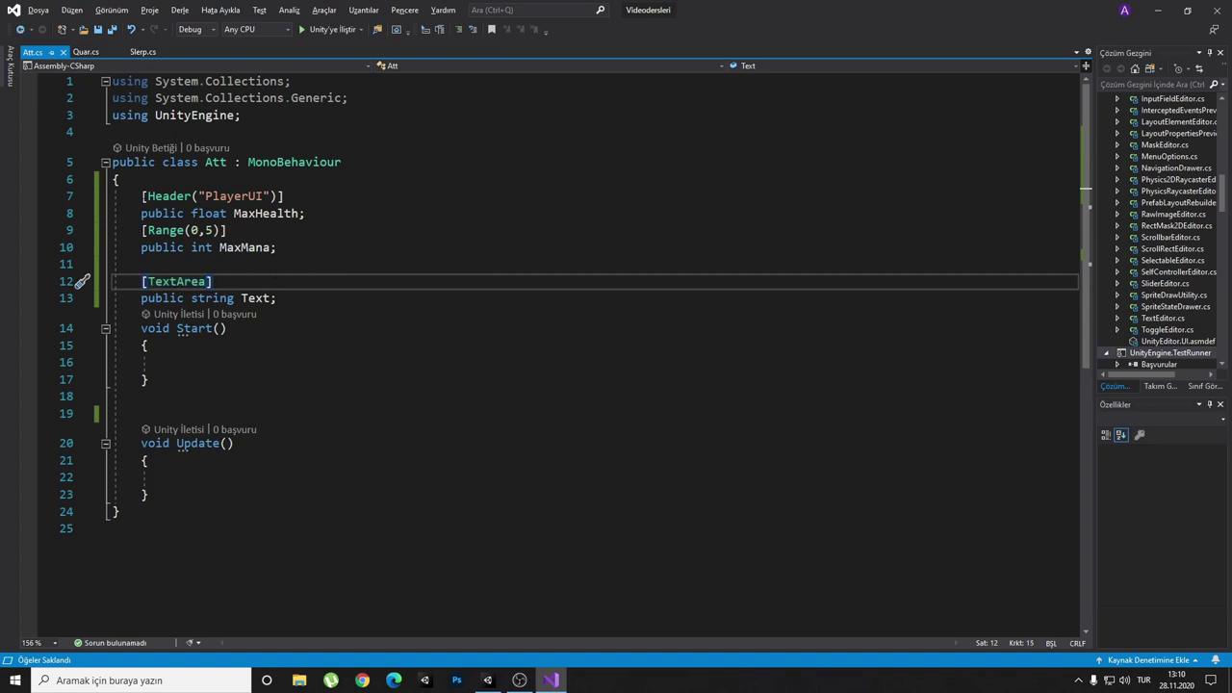
{"action": "left_click", "coordinate": [166, 132]}
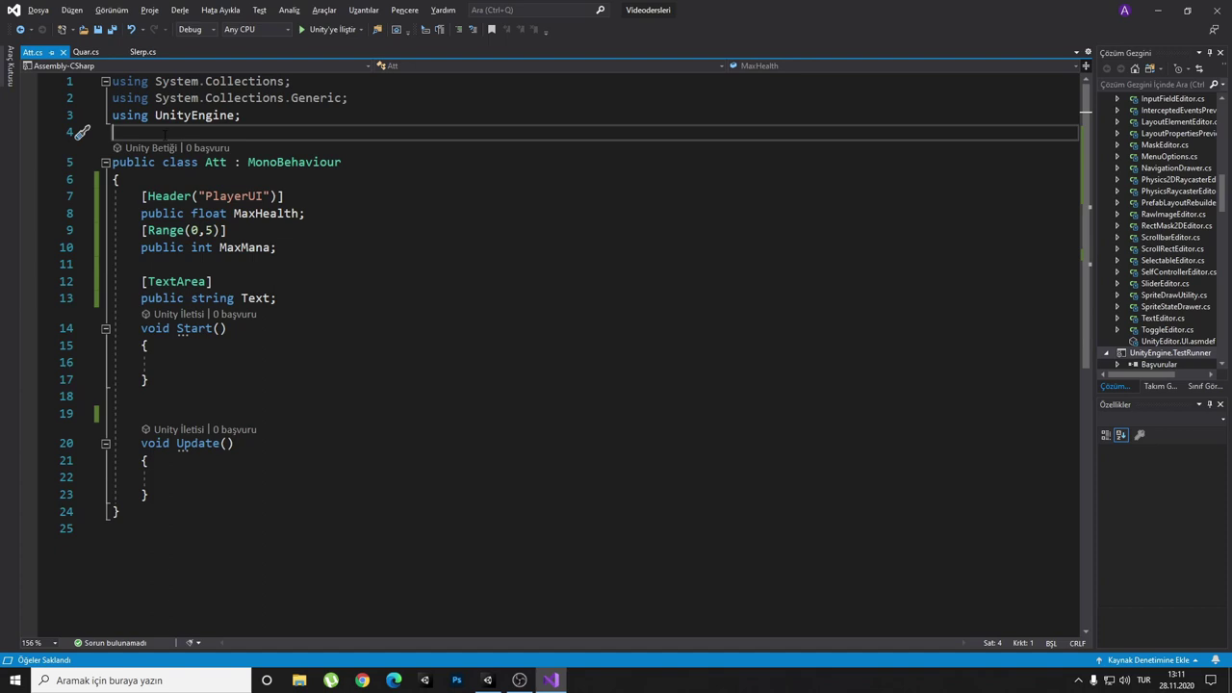
- Insert a new line above the Att class for an attribute, then go back to Unity
{"action": "key", "text": "Return"}
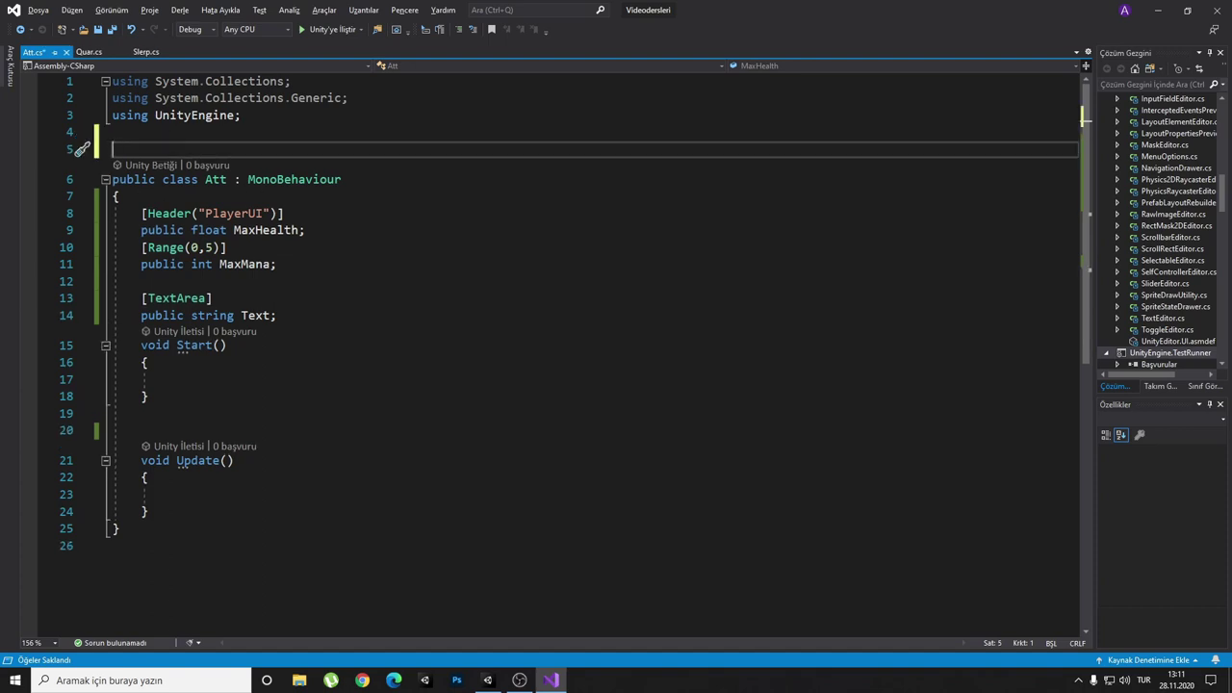
{"action": "left_click_drag", "start_coordinate": [294, 207], "coordinate": [144, 430]}
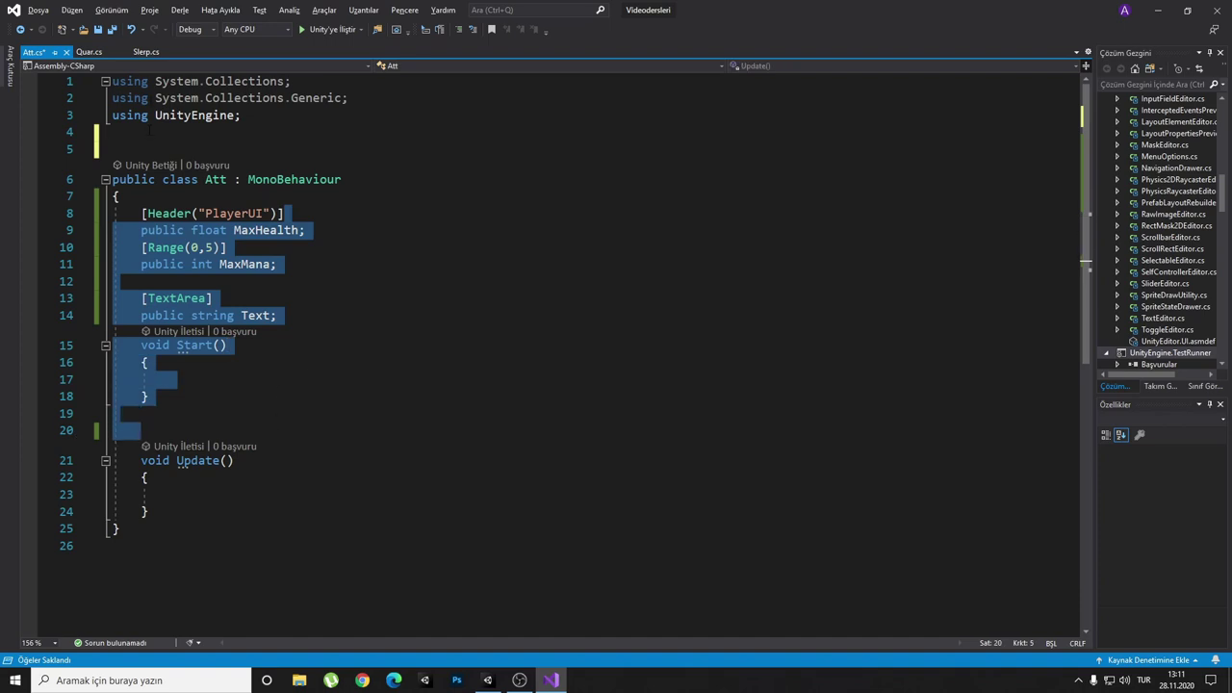
{"action": "left_click", "coordinate": [154, 143]}
{"action": "type", "text": "[]"}
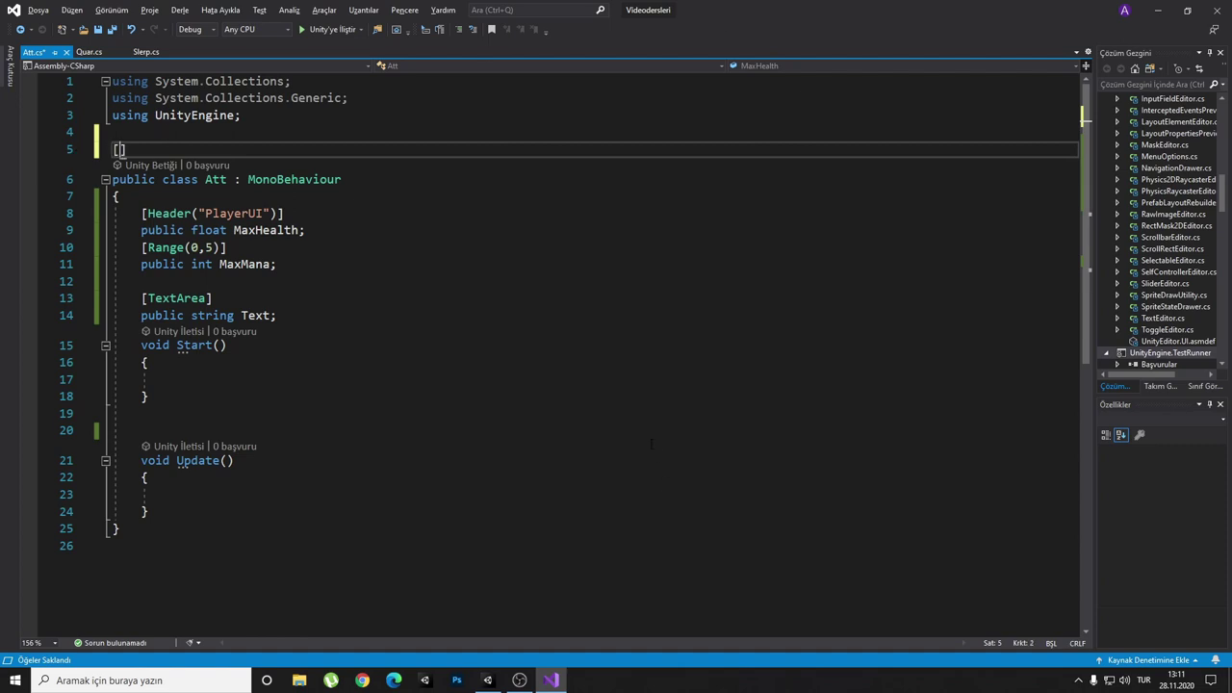
{"action": "left_click", "coordinate": [487, 679]}
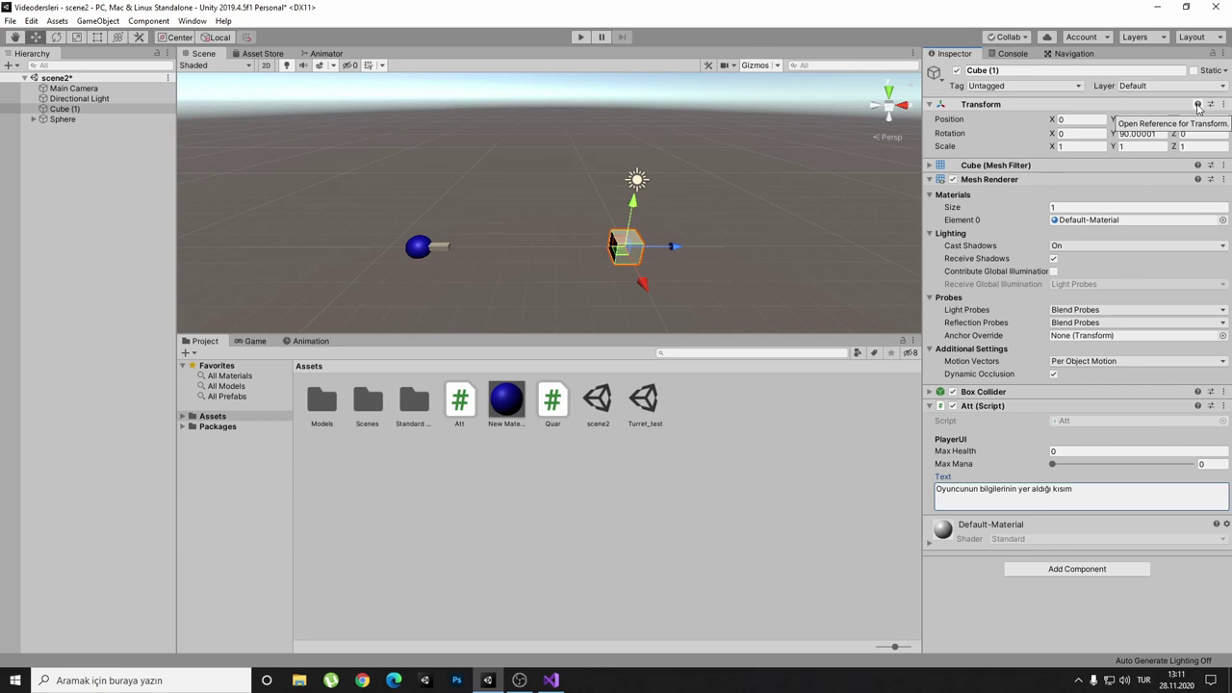
{"action": "left_click", "coordinate": [1198, 108]}
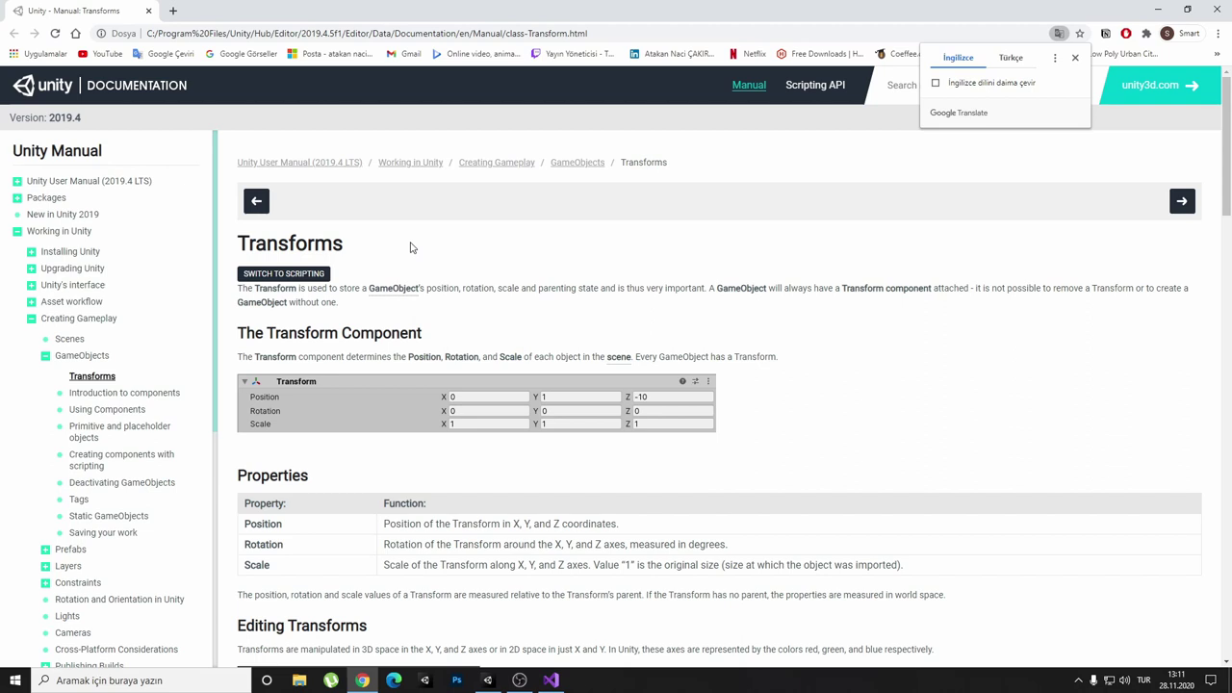
{"action": "scroll", "coordinate": [410, 248], "scroll_direction": "down", "scroll_amount": 2}
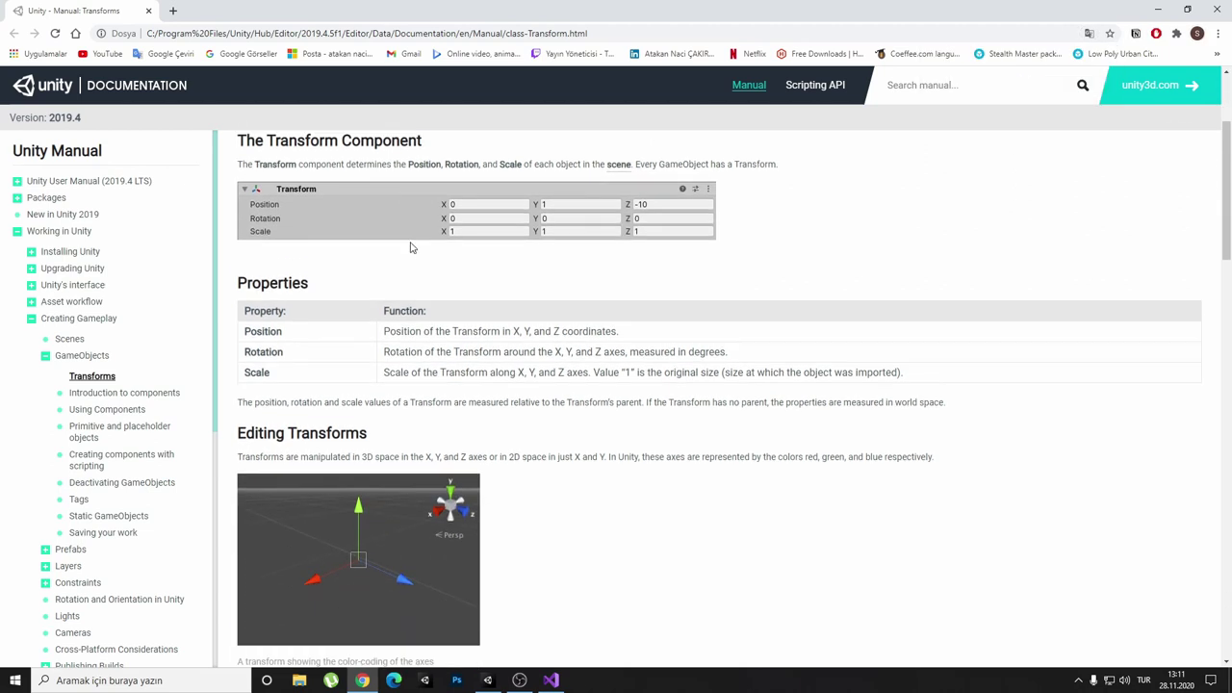
{"action": "scroll", "coordinate": [410, 247], "scroll_direction": "down", "scroll_amount": 1}
{"action": "scroll", "coordinate": [410, 242], "scroll_direction": "up", "scroll_amount": 4}
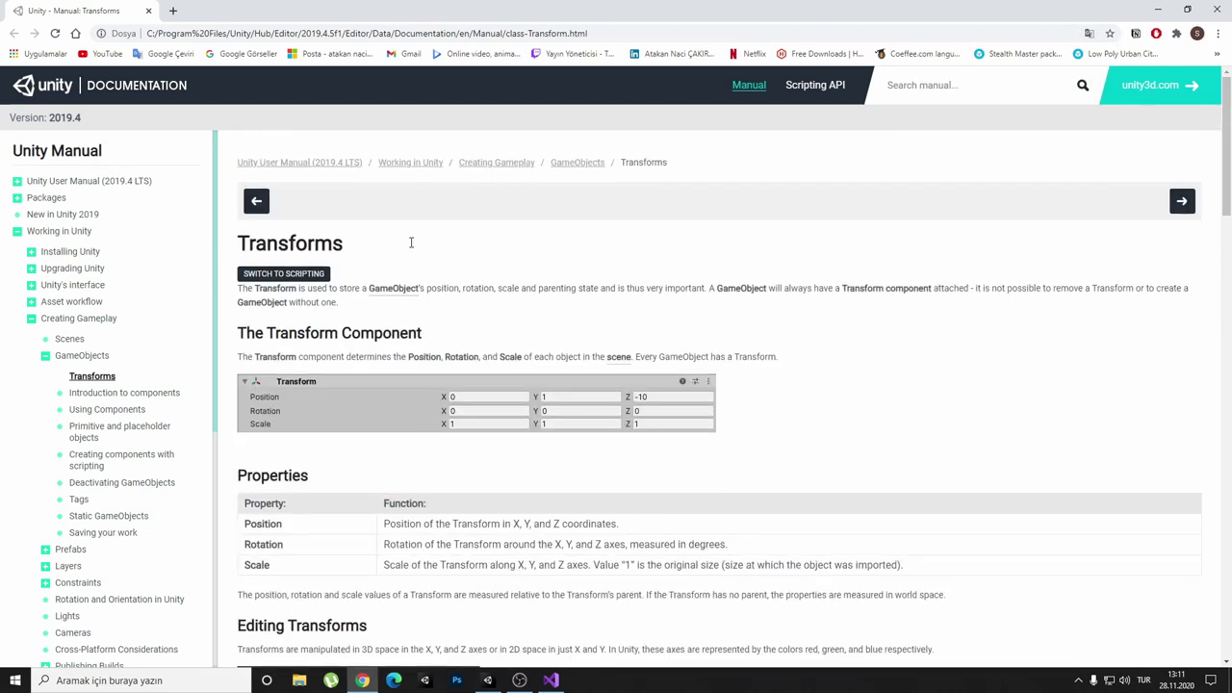
{"action": "scroll", "coordinate": [411, 243], "scroll_direction": "down", "scroll_amount": 1}
{"action": "scroll", "coordinate": [518, 286], "scroll_direction": "down", "scroll_amount": 2}
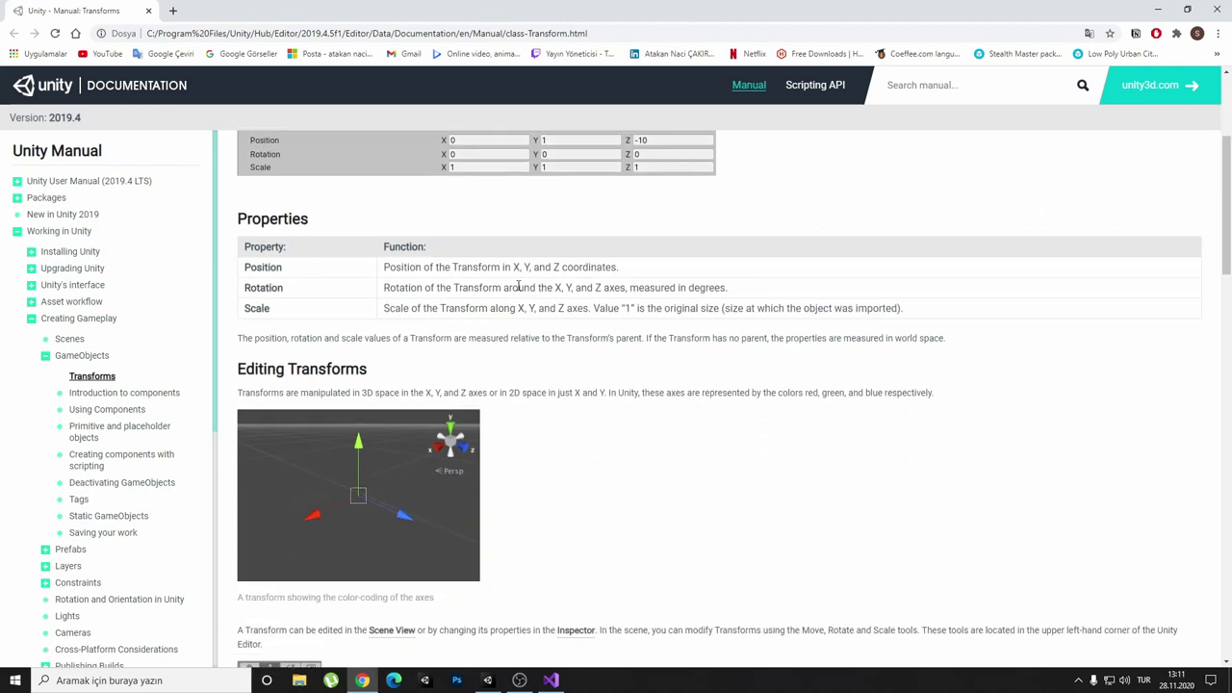
{"action": "scroll", "coordinate": [518, 285], "scroll_direction": "down", "scroll_amount": 2}
{"action": "scroll", "coordinate": [518, 286], "scroll_direction": "down", "scroll_amount": 2}
{"action": "scroll", "coordinate": [518, 286], "scroll_direction": "down", "scroll_amount": 1}
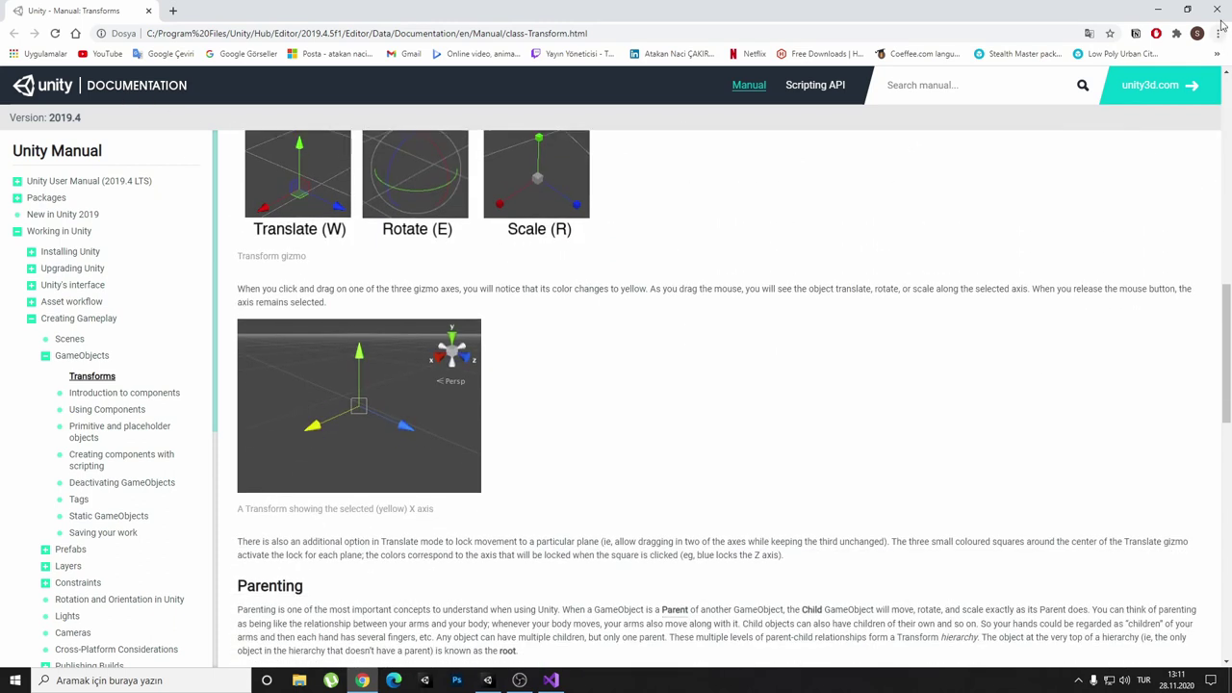
{"action": "left_click", "coordinate": [1217, 9]}
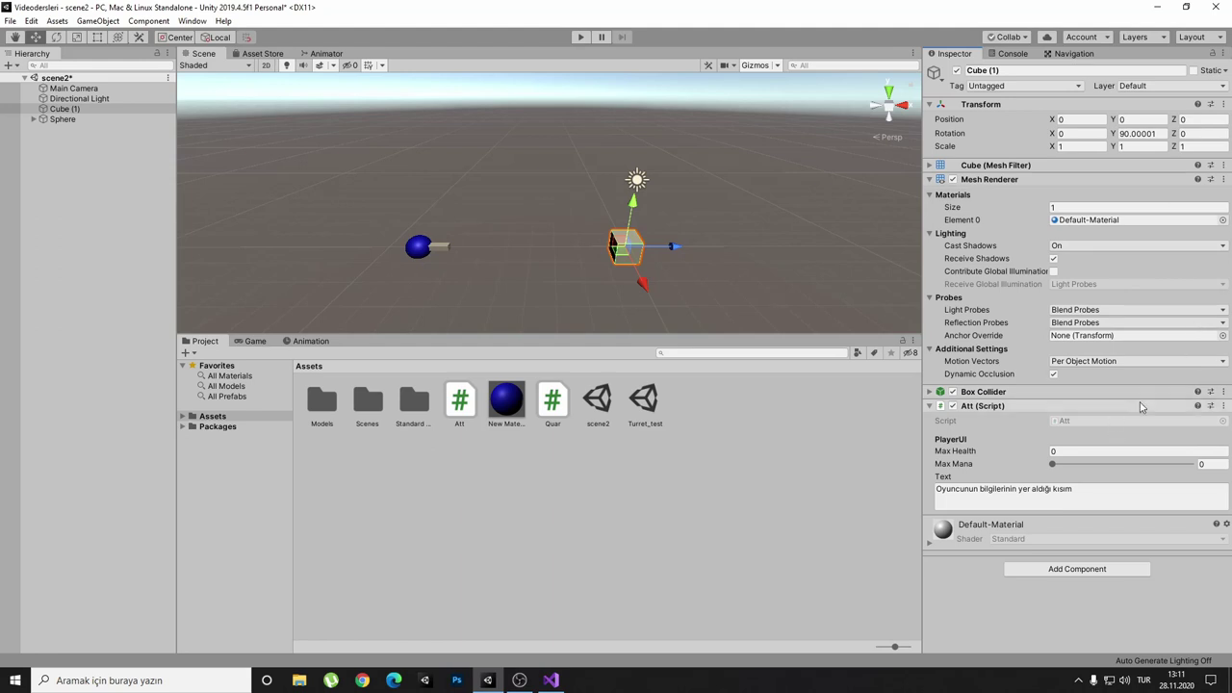
{"action": "left_click", "coordinate": [1198, 393]}
{"action": "scroll", "coordinate": [431, 288], "scroll_direction": "down", "scroll_amount": 2}
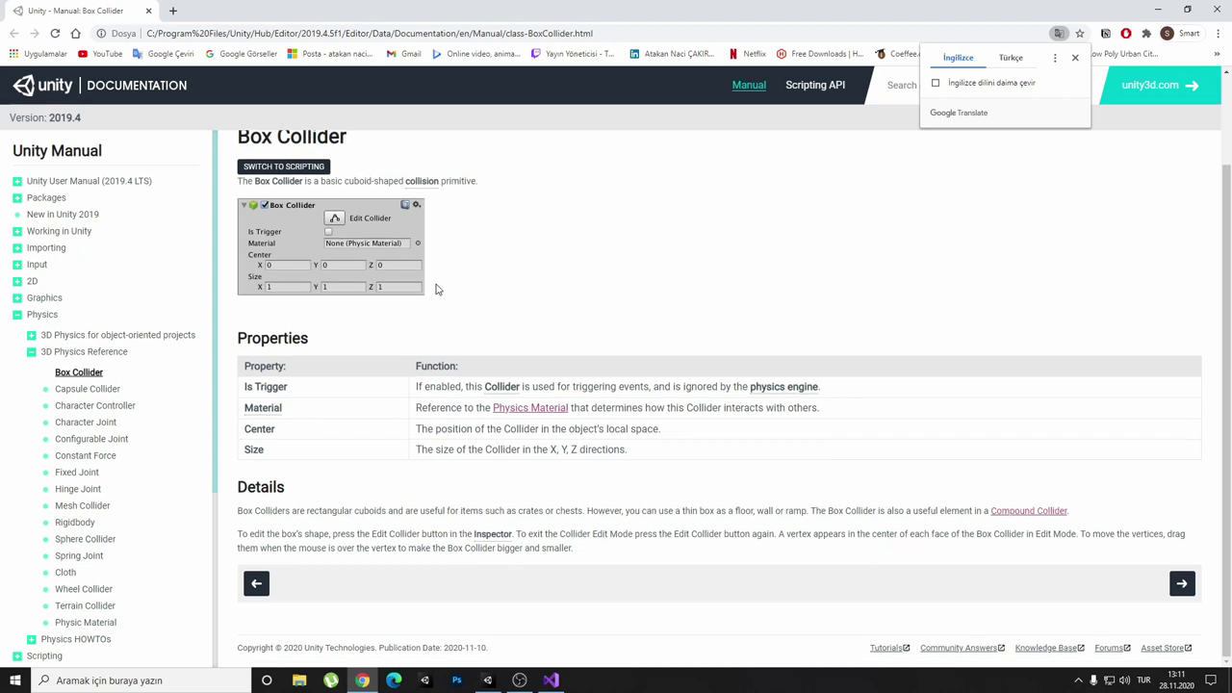
{"action": "left_click", "coordinate": [1218, 9]}
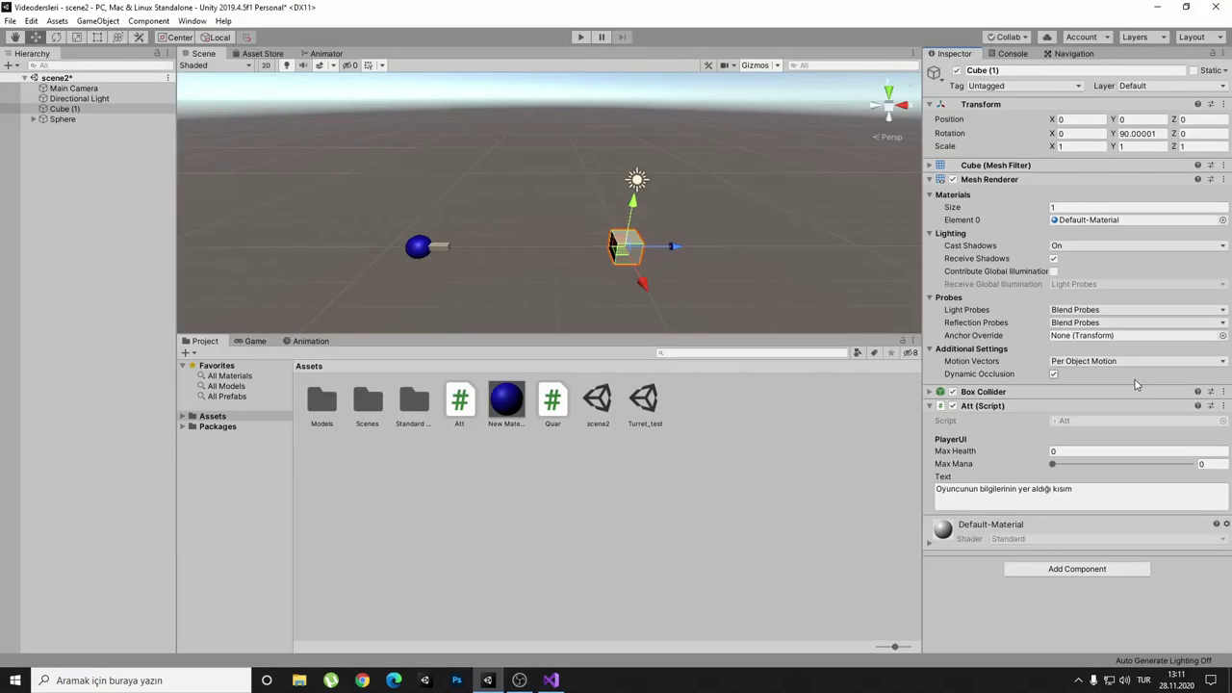
{"action": "left_click", "coordinate": [1199, 408]}
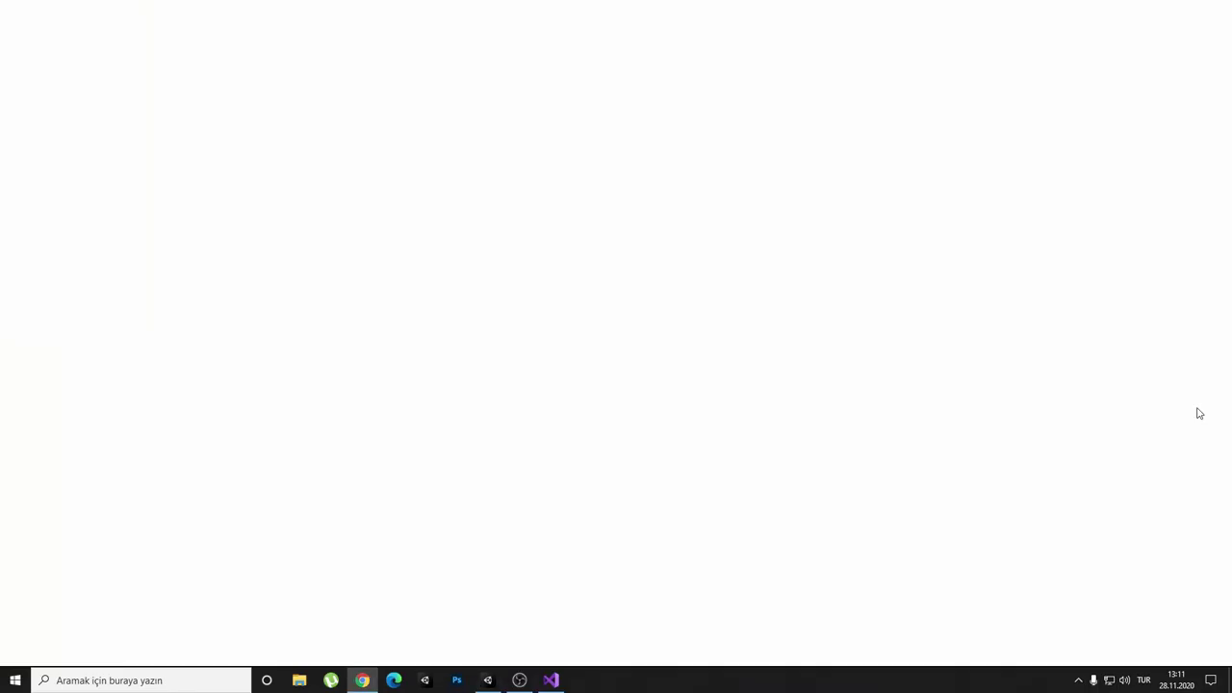
{"action": "left_click", "coordinate": [337, 158]}
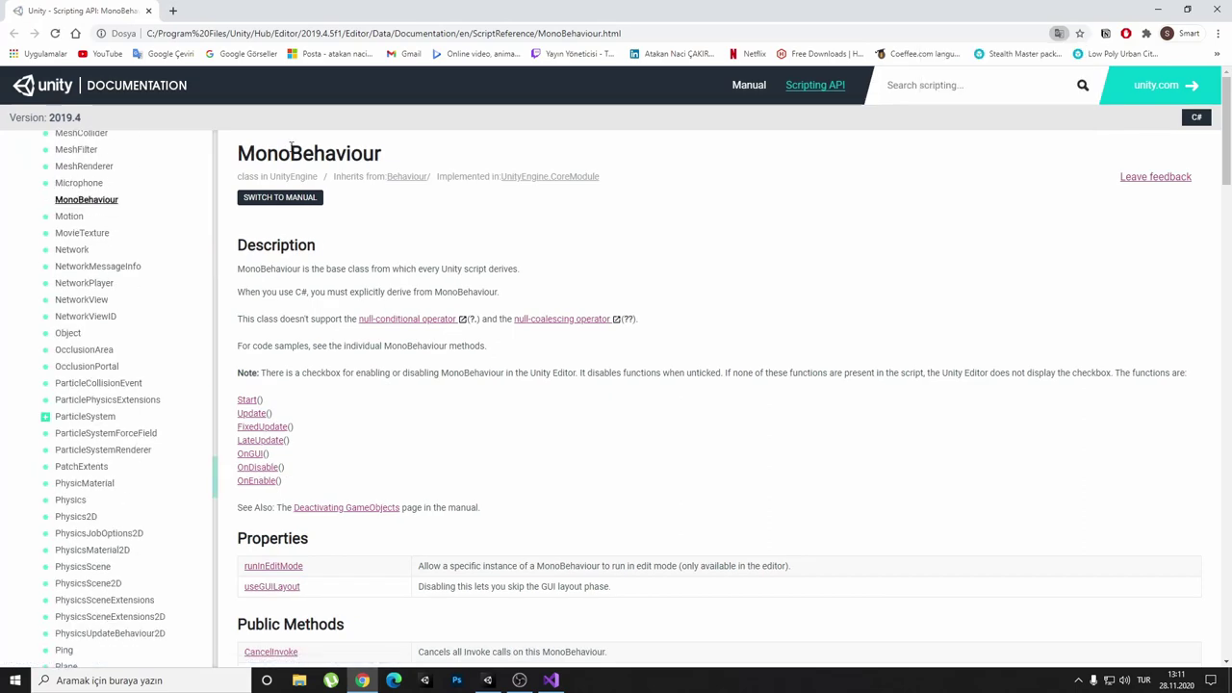
{"action": "scroll", "coordinate": [337, 157], "scroll_direction": "down", "scroll_amount": 4}
{"action": "scroll", "coordinate": [337, 158], "scroll_direction": "down", "scroll_amount": 5}
{"action": "scroll", "coordinate": [338, 158], "scroll_direction": "down", "scroll_amount": 5}
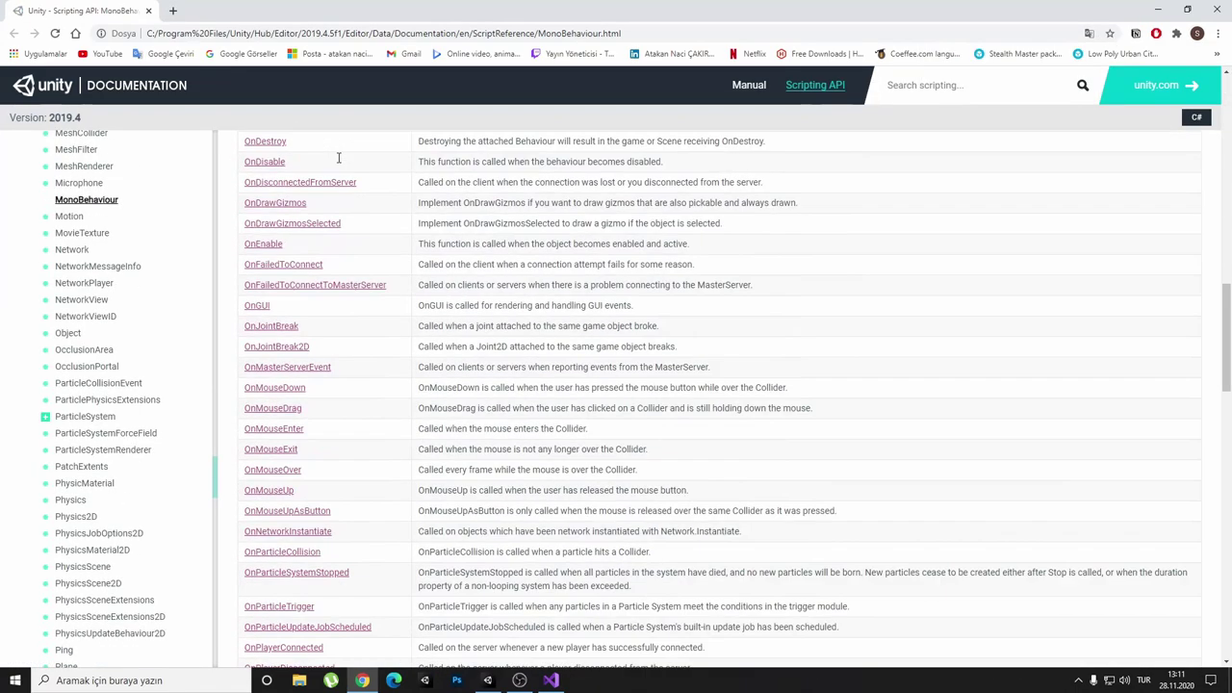
{"action": "scroll", "coordinate": [338, 158], "scroll_direction": "down", "scroll_amount": 5}
{"action": "scroll", "coordinate": [338, 158], "scroll_direction": "down", "scroll_amount": 5}
{"action": "scroll", "coordinate": [337, 158], "scroll_direction": "down", "scroll_amount": 5}
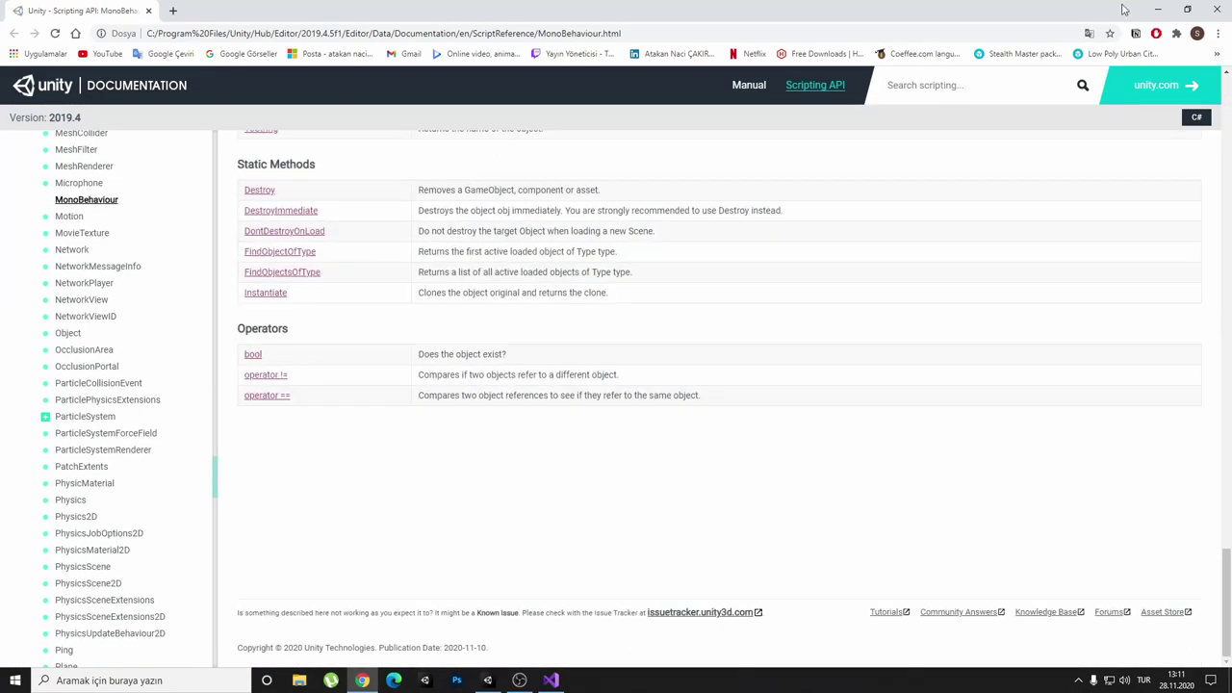
{"action": "left_click", "coordinate": [1218, 9]}
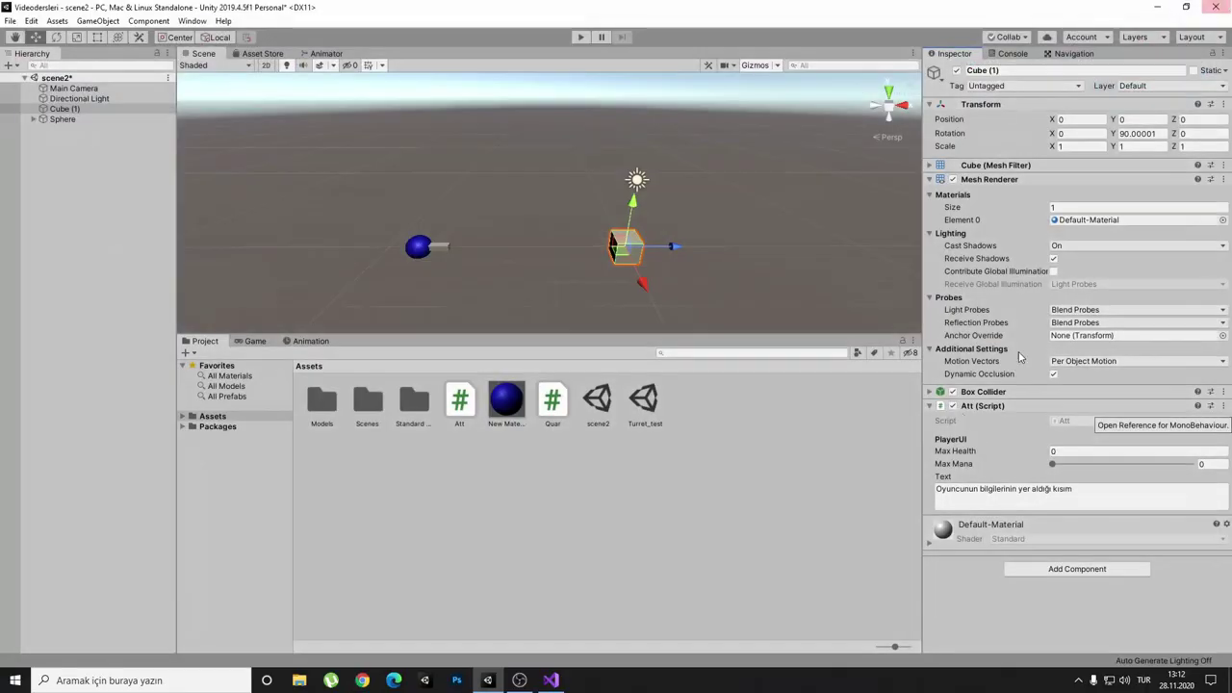
- Add [HelpURL("...")] with the pasted YouTube link above the Att class, save, and return to Unity
{"action": "left_click", "coordinate": [551, 679]}
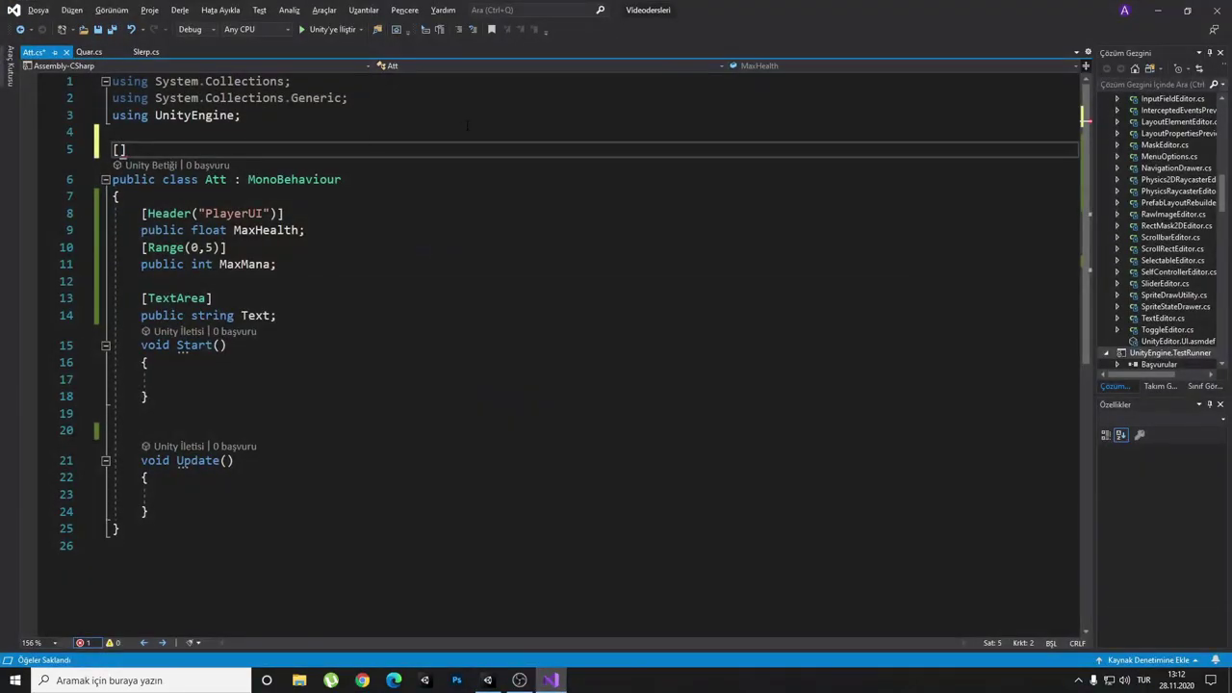
{"action": "type", "text": "Help"}
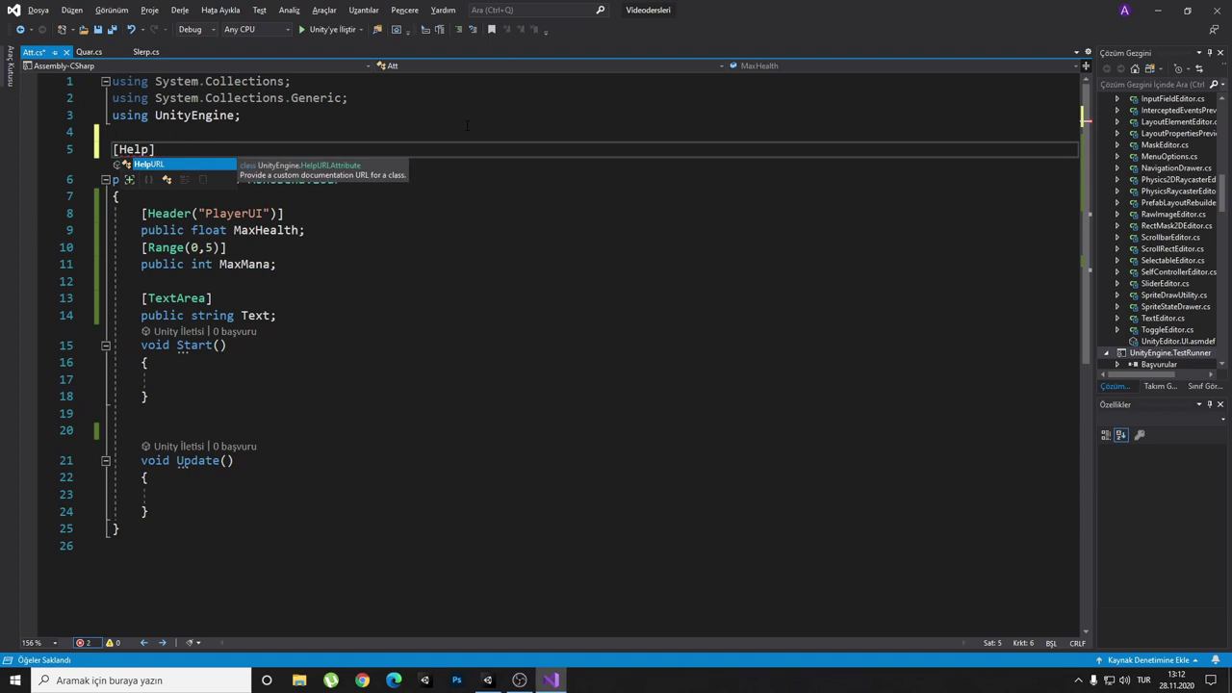
{"action": "key", "text": "Tab"}
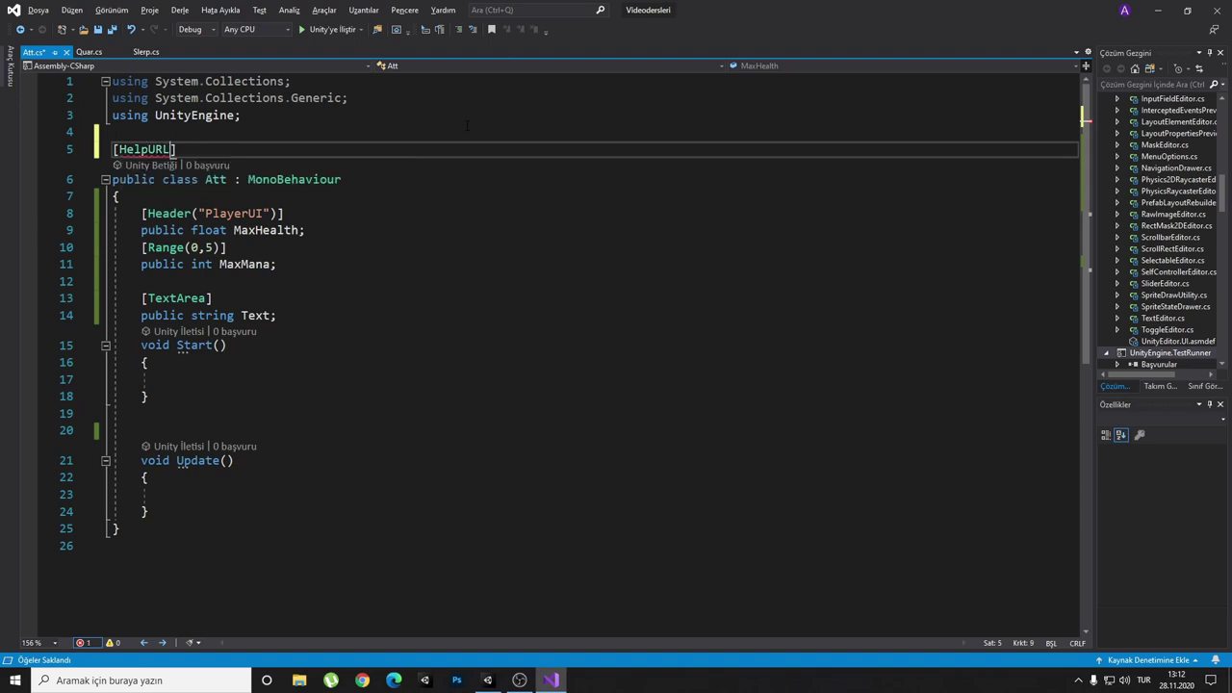
{"action": "type", "text": "("}
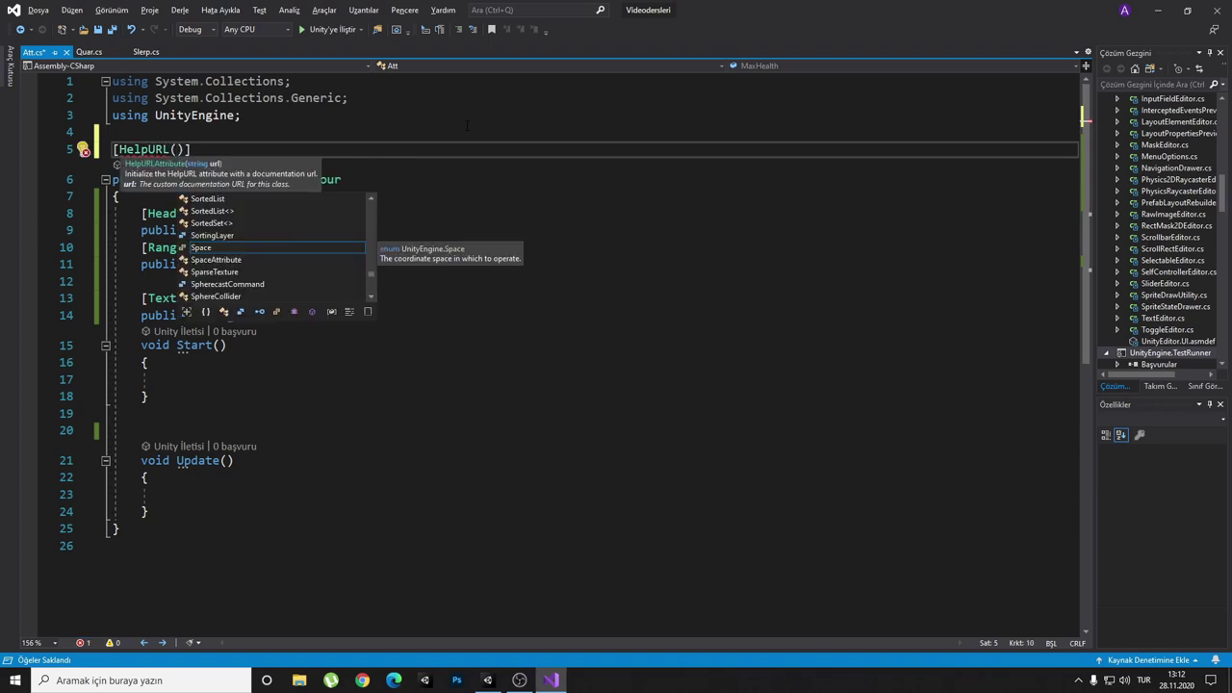
{"action": "type", "text": "\""}
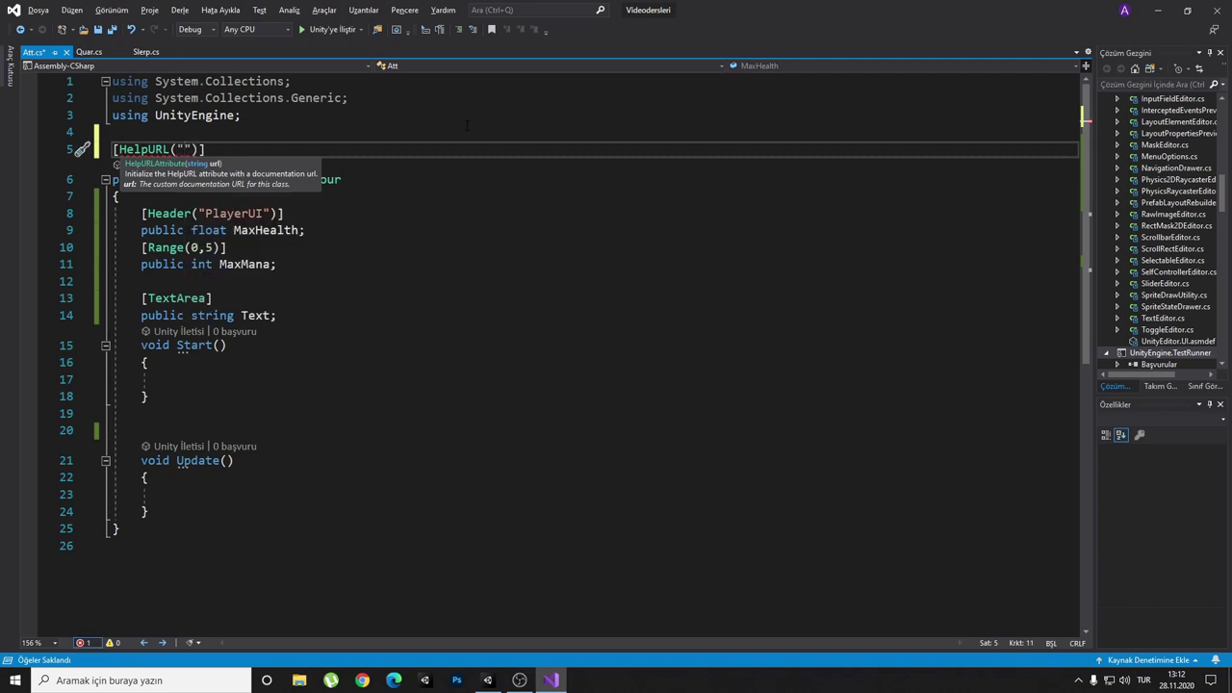
{"action": "type", "text": "https://www.youtube.com/watch?v=2aaANXzgs5Q&t=365s&ab_channel=SmartCompany"}
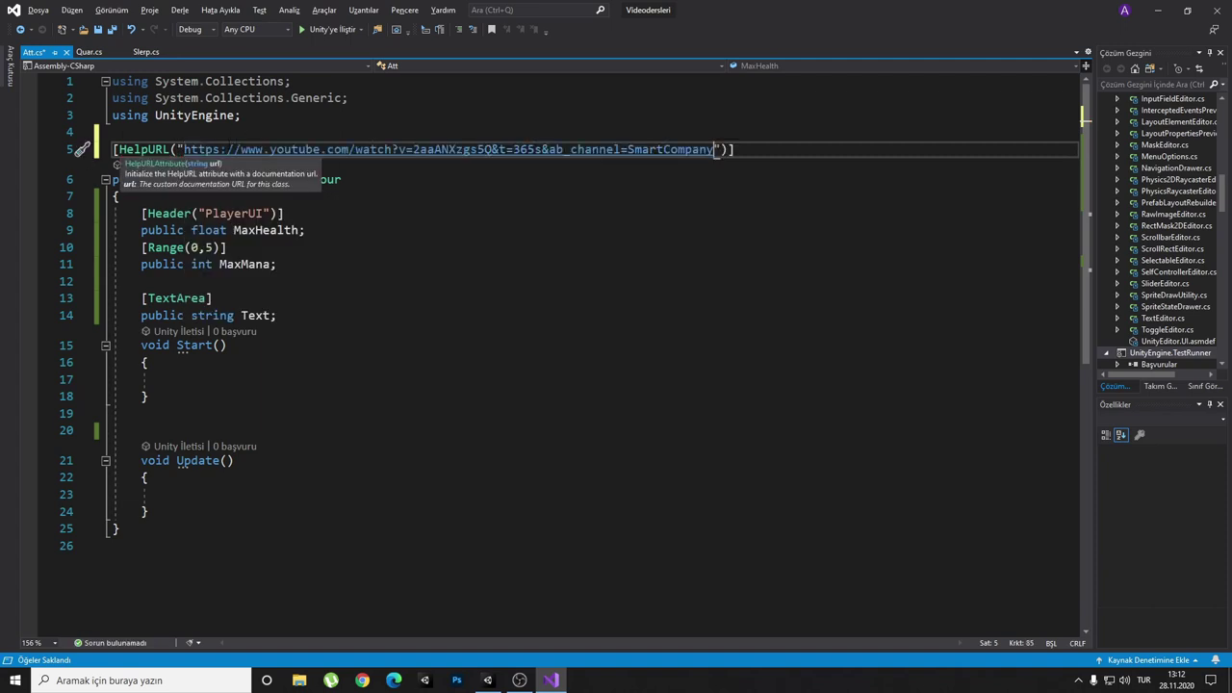
{"action": "mouse_move", "coordinate": [184, 150]}
{"action": "left_mouse_down"}
{"action": "mouse_move", "coordinate": [731, 149]}
{"action": "mouse_move", "coordinate": [713, 156]}
{"action": "left_mouse_up"}
{"action": "left_click", "coordinate": [737, 151]}
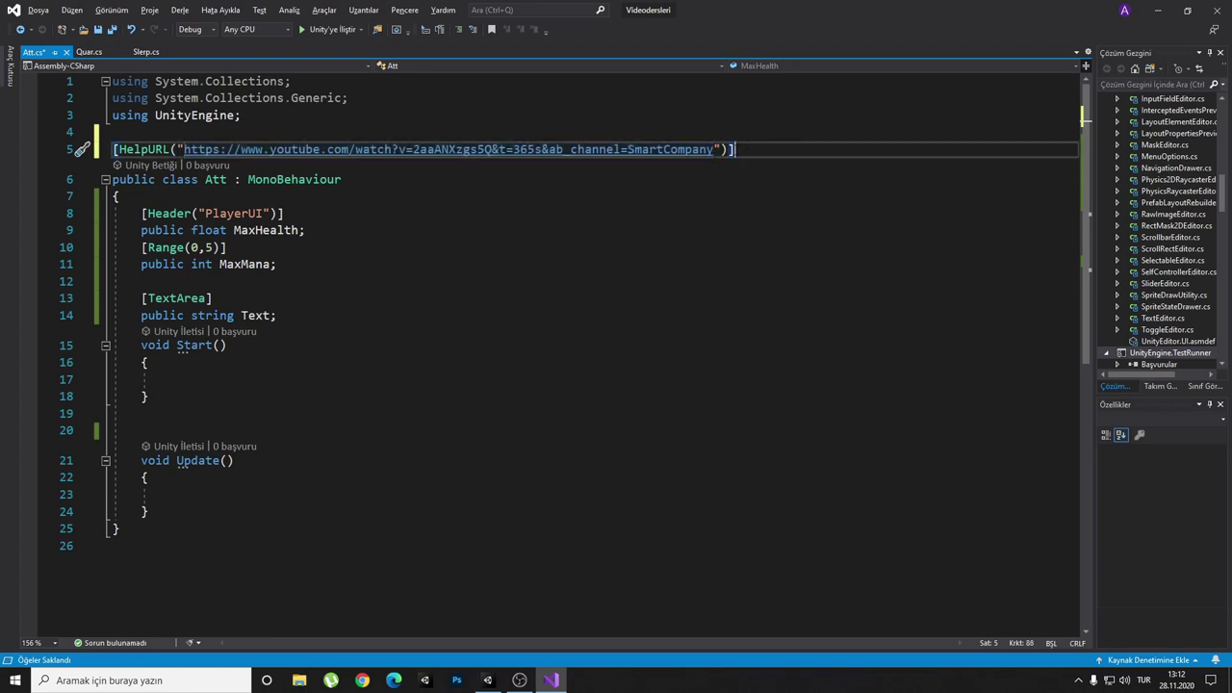
{"action": "key", "text": "ctrl+s"}
{"action": "left_click", "coordinate": [487, 680]}
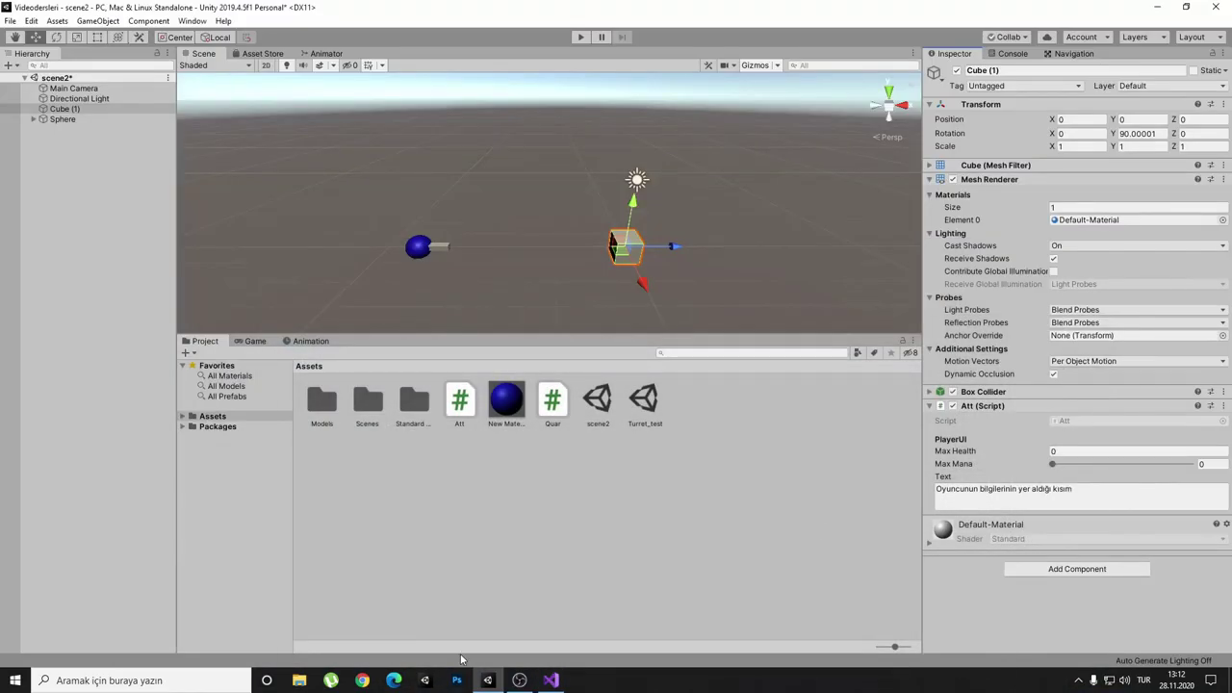
{"action": "left_click", "coordinate": [550, 680]}
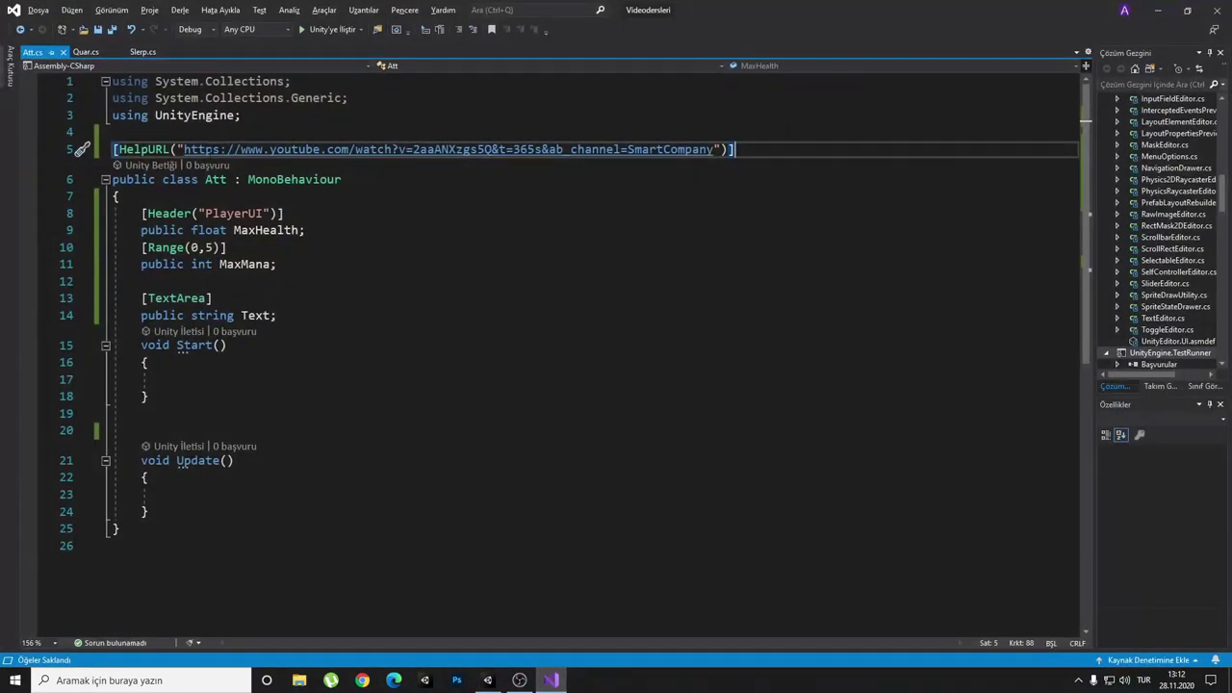
{"action": "left_click_drag", "start_coordinate": [184, 149], "coordinate": [664, 150]}
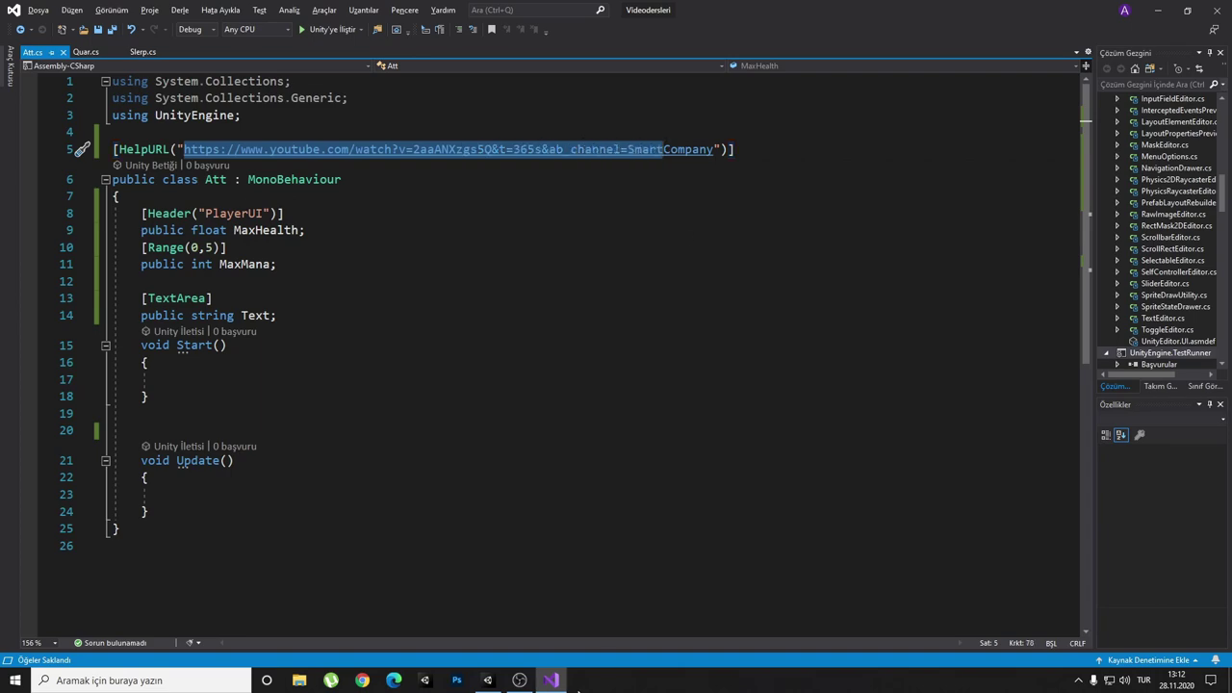
{"action": "left_click", "coordinate": [487, 679]}
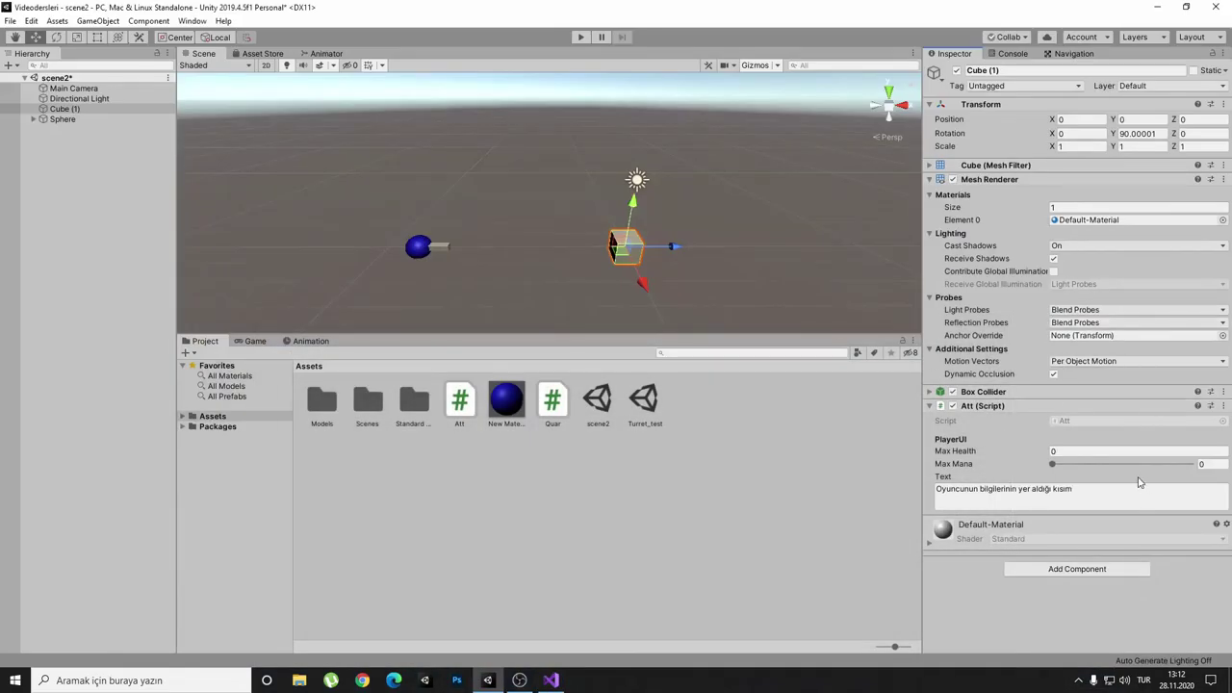
{"action": "left_click", "coordinate": [1198, 406]}
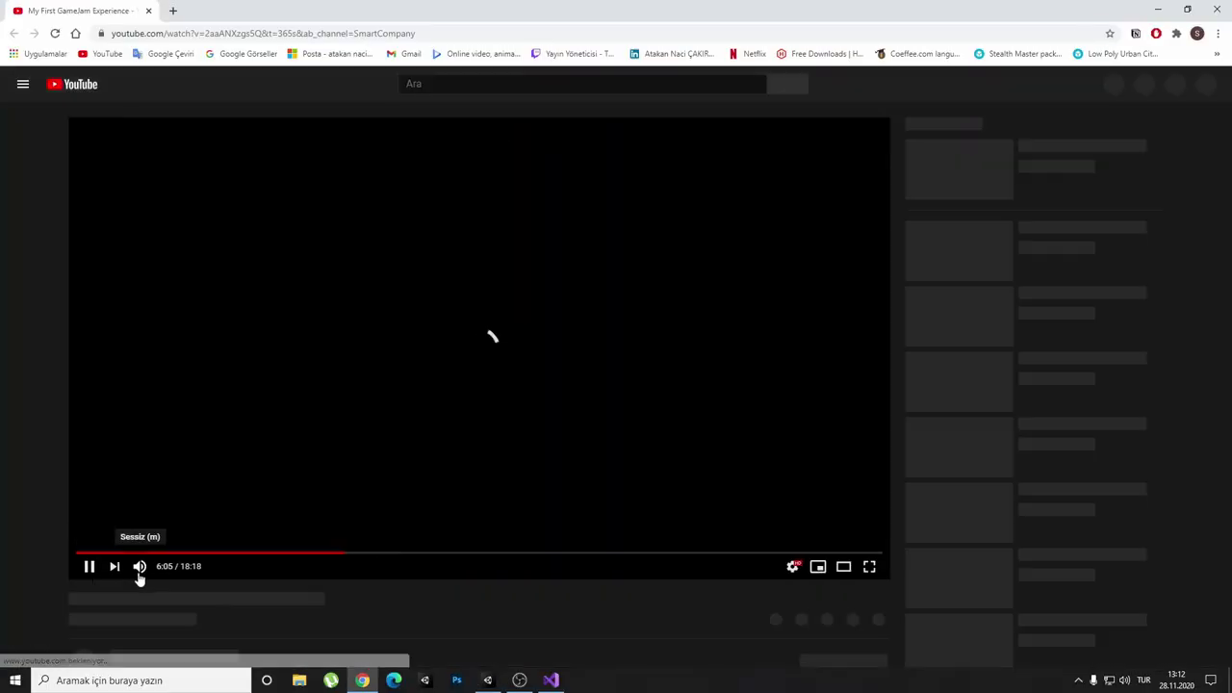
{"action": "left_click", "coordinate": [83, 566]}
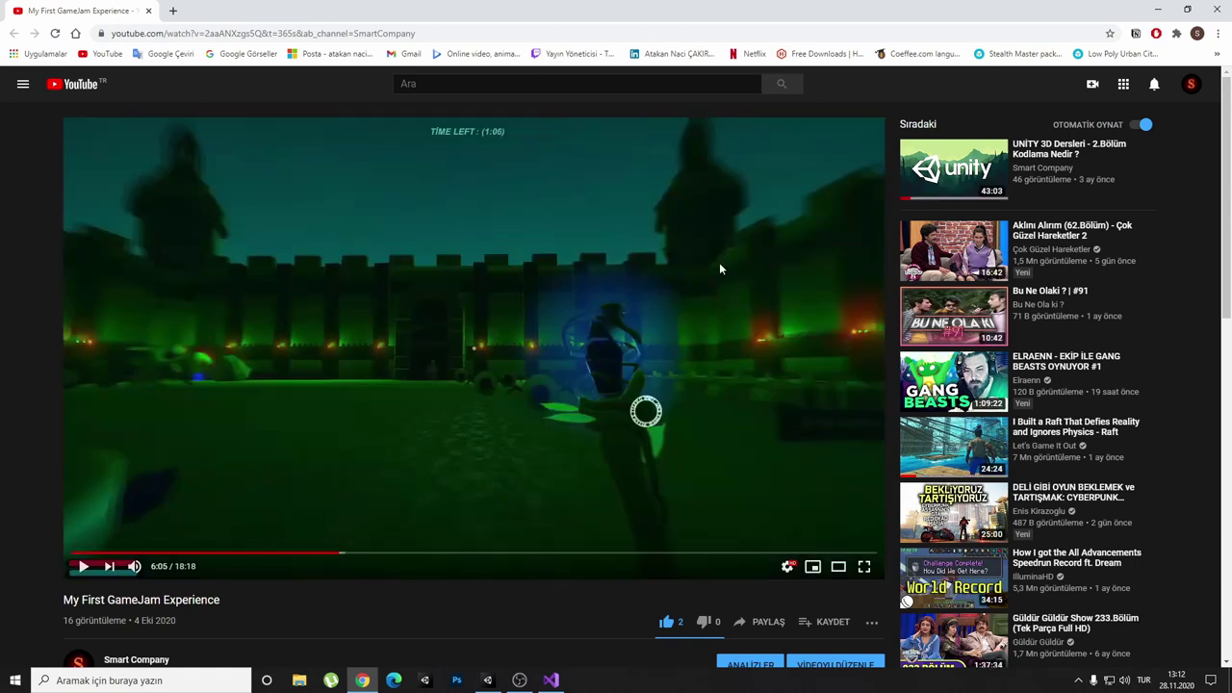
{"action": "left_click", "coordinate": [1216, 10]}
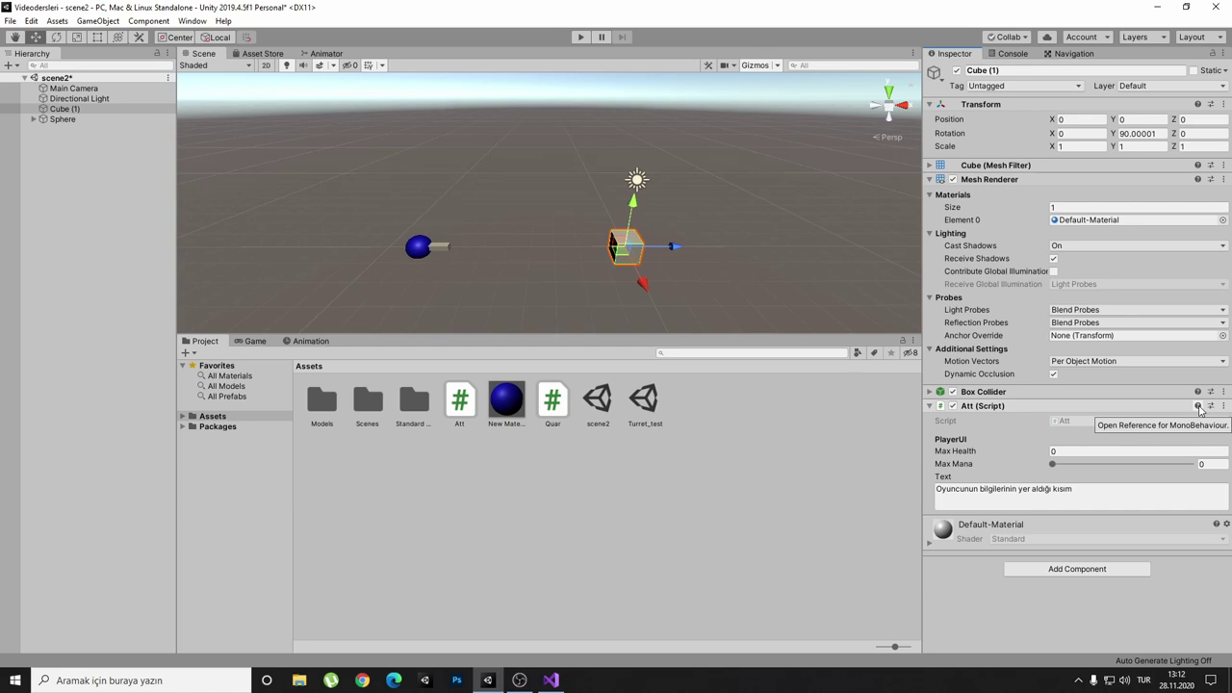
- Replace the HelpURL line above the Att class with [DisallowMultipleComponent] and return to Unity
{"action": "left_click", "coordinate": [551, 680]}
{"action": "left_click_drag", "start_coordinate": [763, 150], "coordinate": [113, 150]}
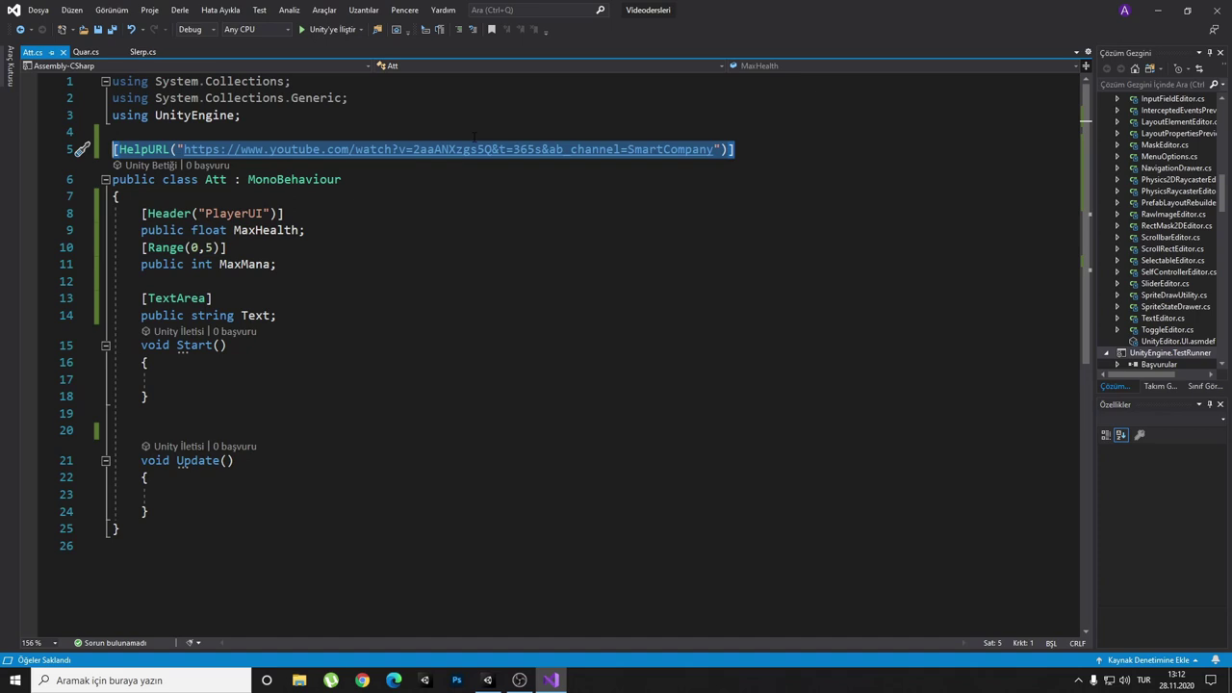
{"action": "key", "text": "BackSpace"}
{"action": "type", "text": "[Di"}
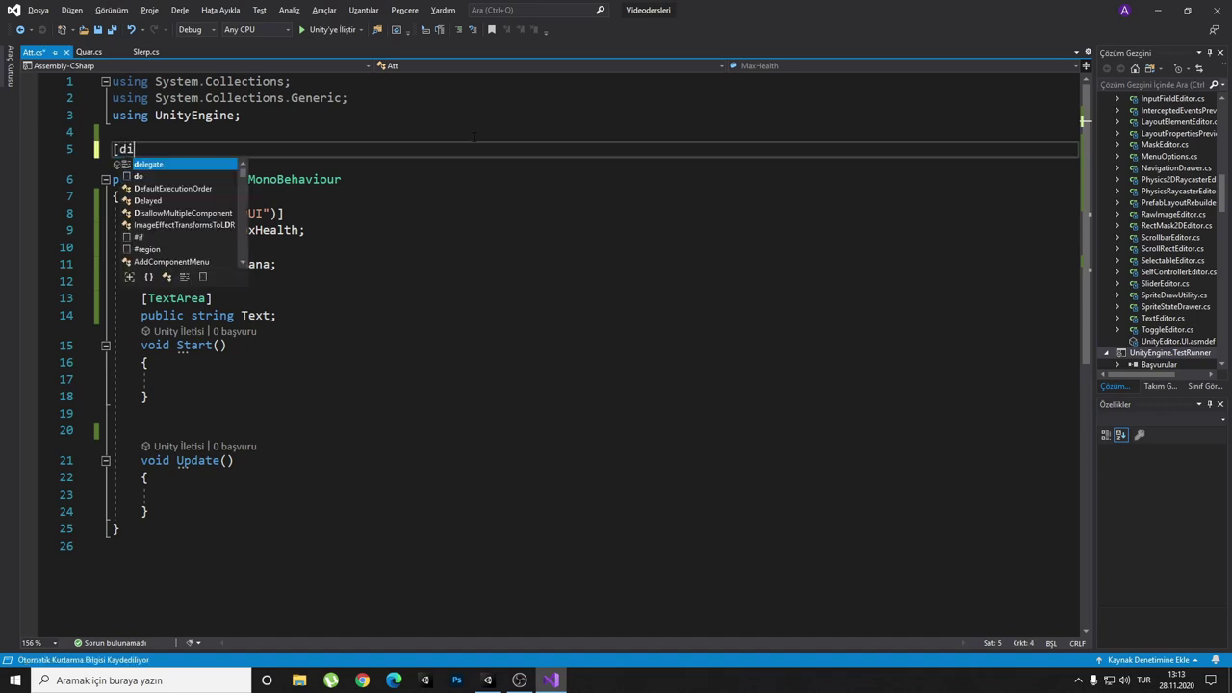
{"action": "type", "text": "s"}
{"action": "key", "text": "Tab"}
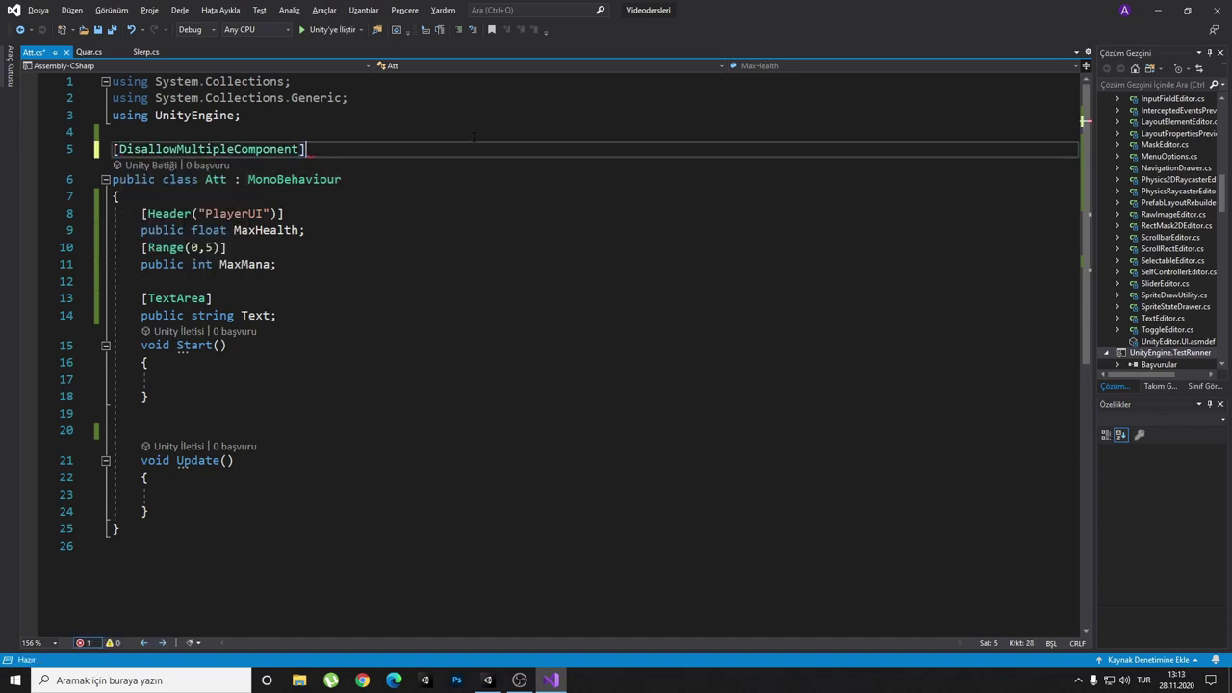
{"action": "mouse_move", "coordinate": [145, 149]}
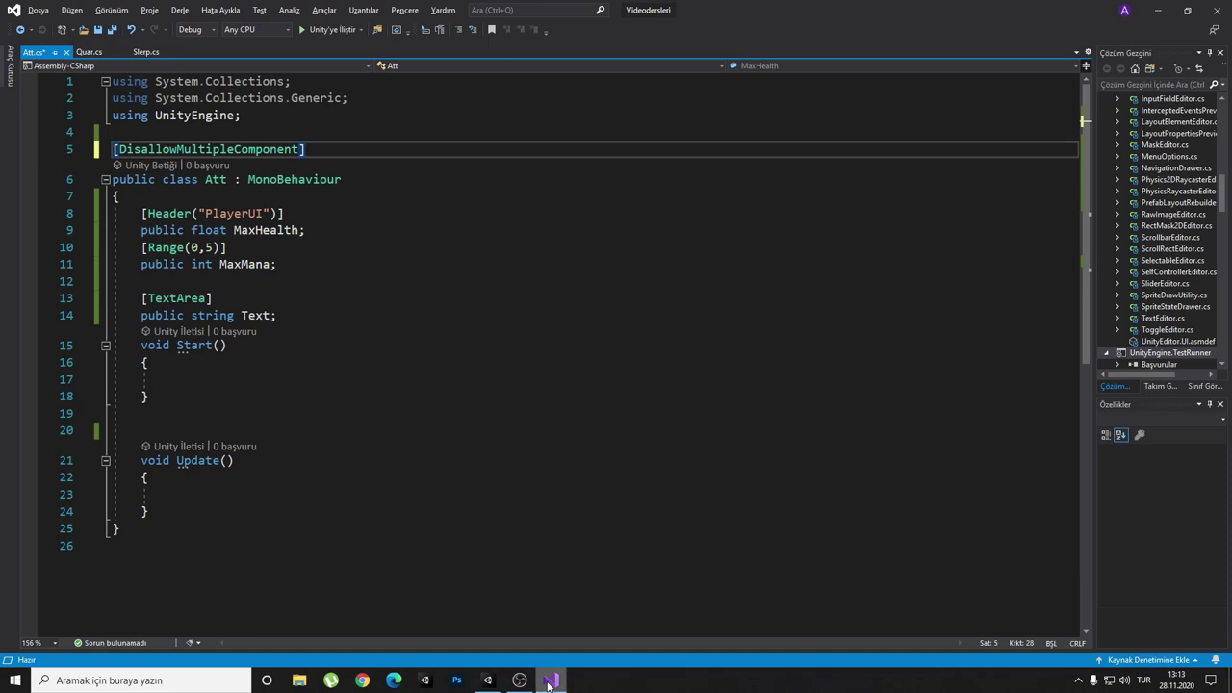
{"action": "mouse_move", "coordinate": [547, 685]}
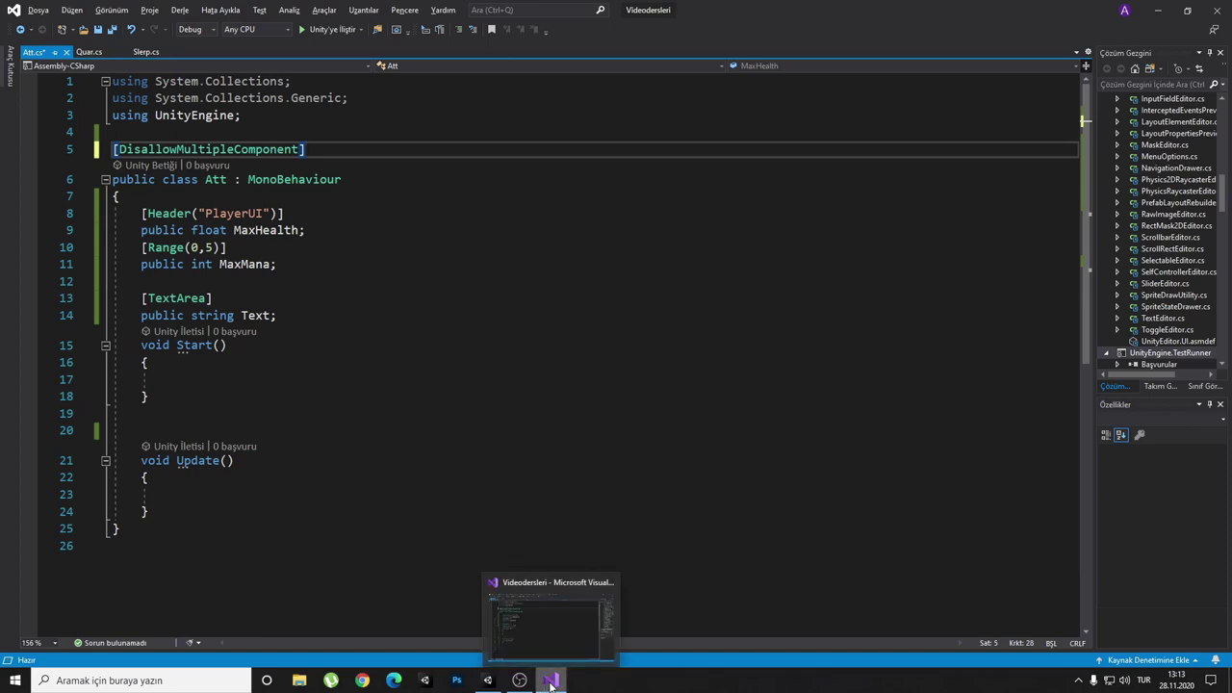
{"action": "left_click", "coordinate": [551, 684]}
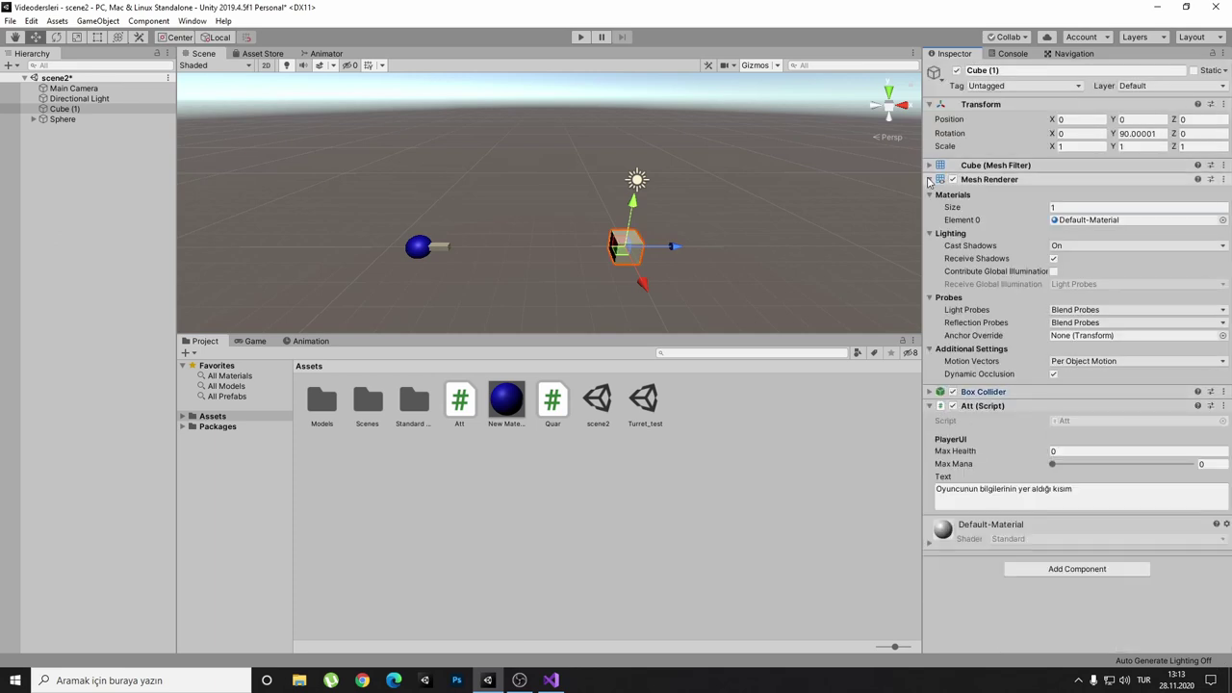
{"action": "left_click", "coordinate": [963, 179]}
{"action": "left_click", "coordinate": [1067, 373]}
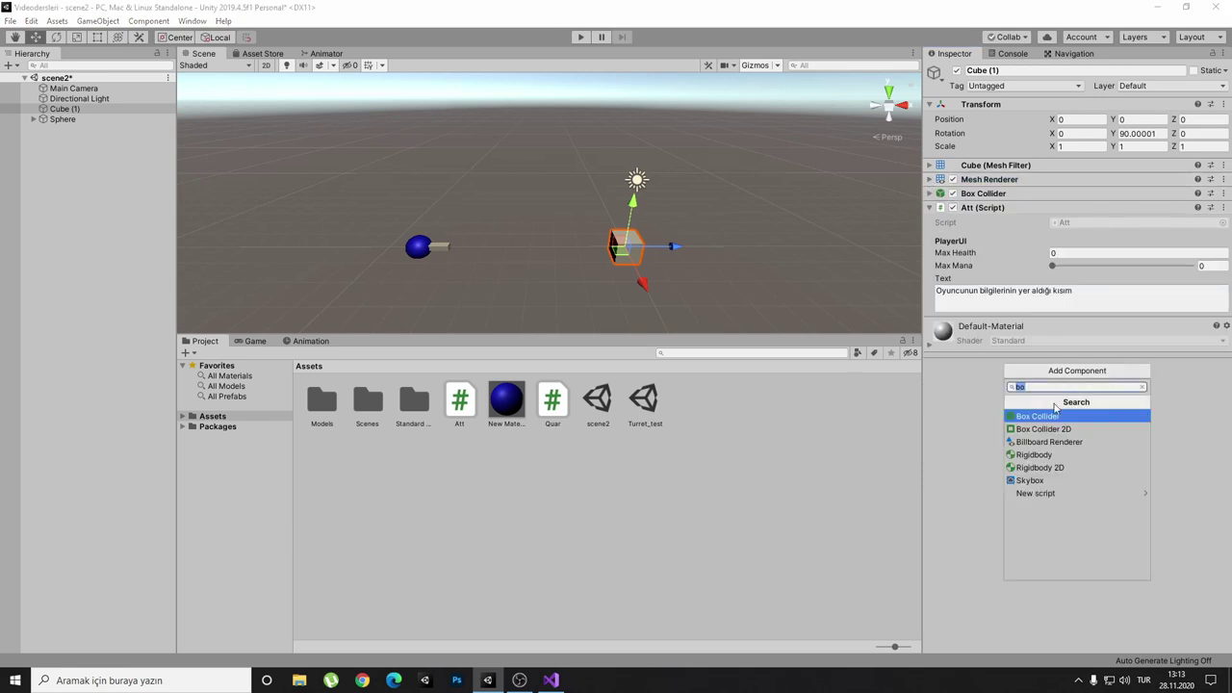
{"action": "left_click", "coordinate": [1038, 416]}
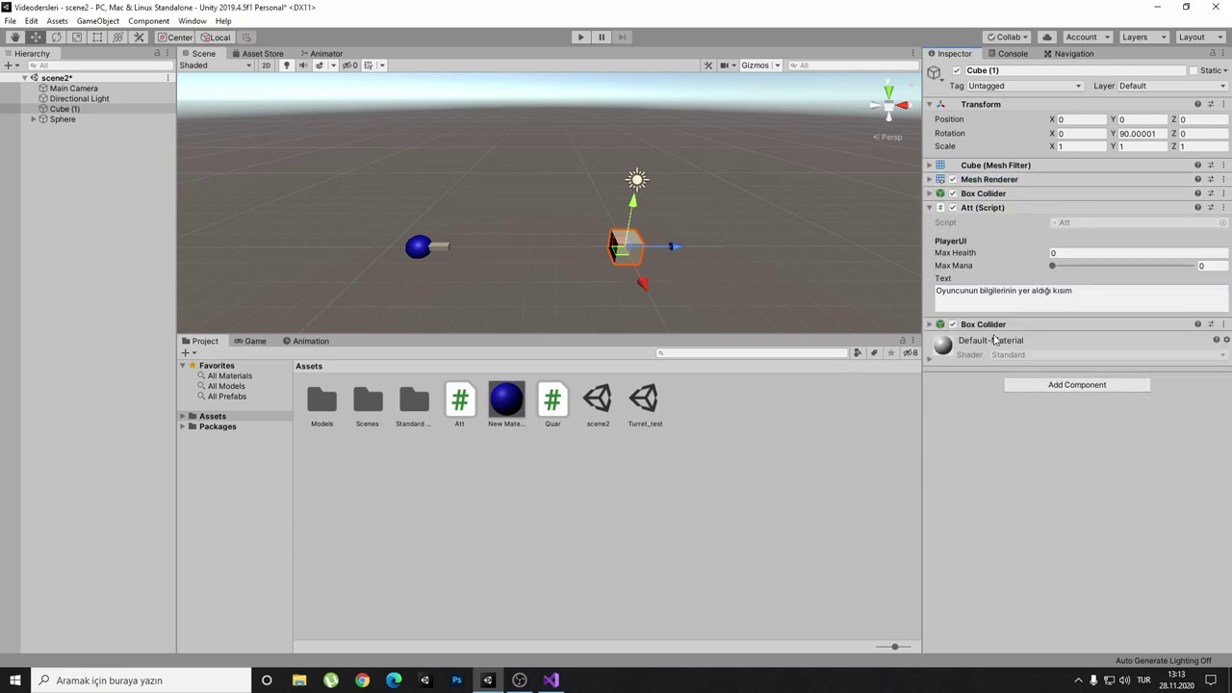
{"action": "right_click", "coordinate": [992, 326]}
{"action": "left_click", "coordinate": [1016, 383]}
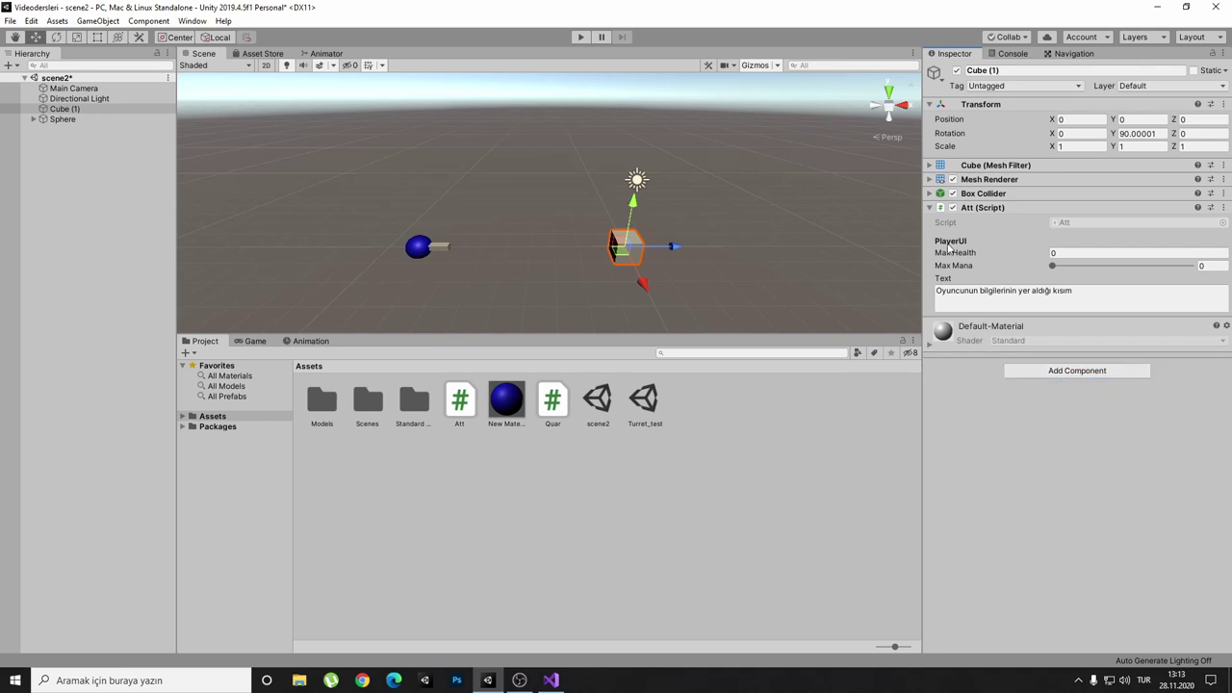
{"action": "left_click_drag", "start_coordinate": [553, 403], "coordinate": [984, 394]}
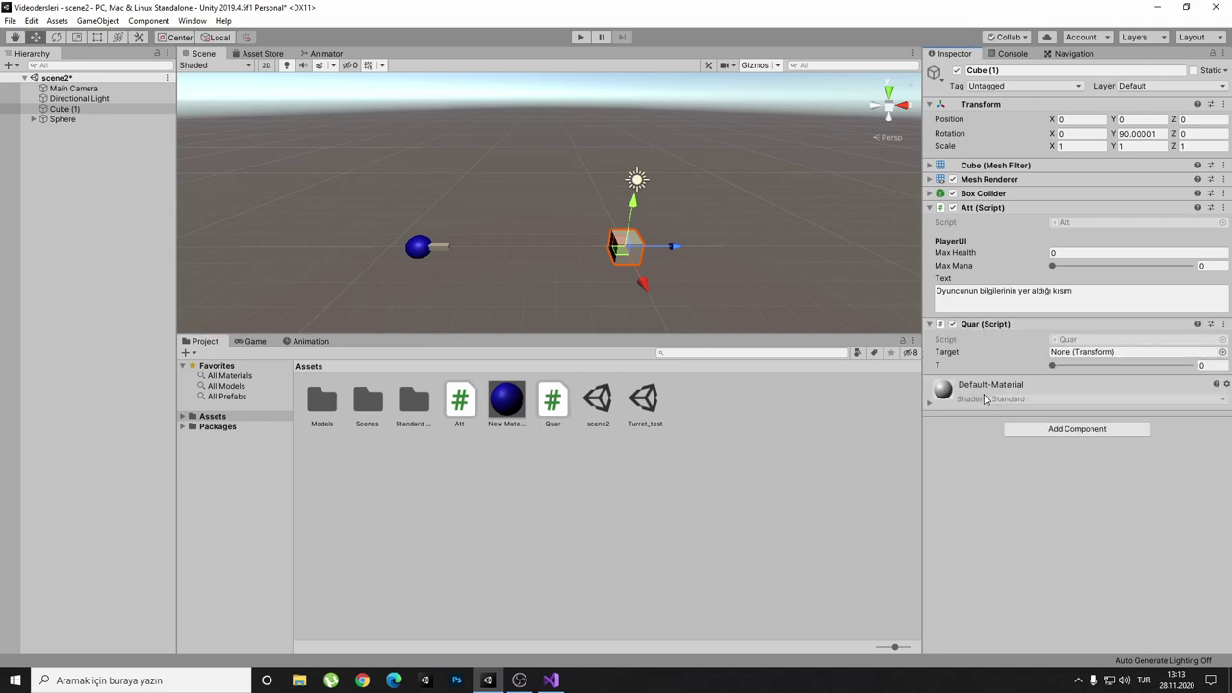
{"action": "left_click_drag", "start_coordinate": [553, 402], "coordinate": [1005, 481]}
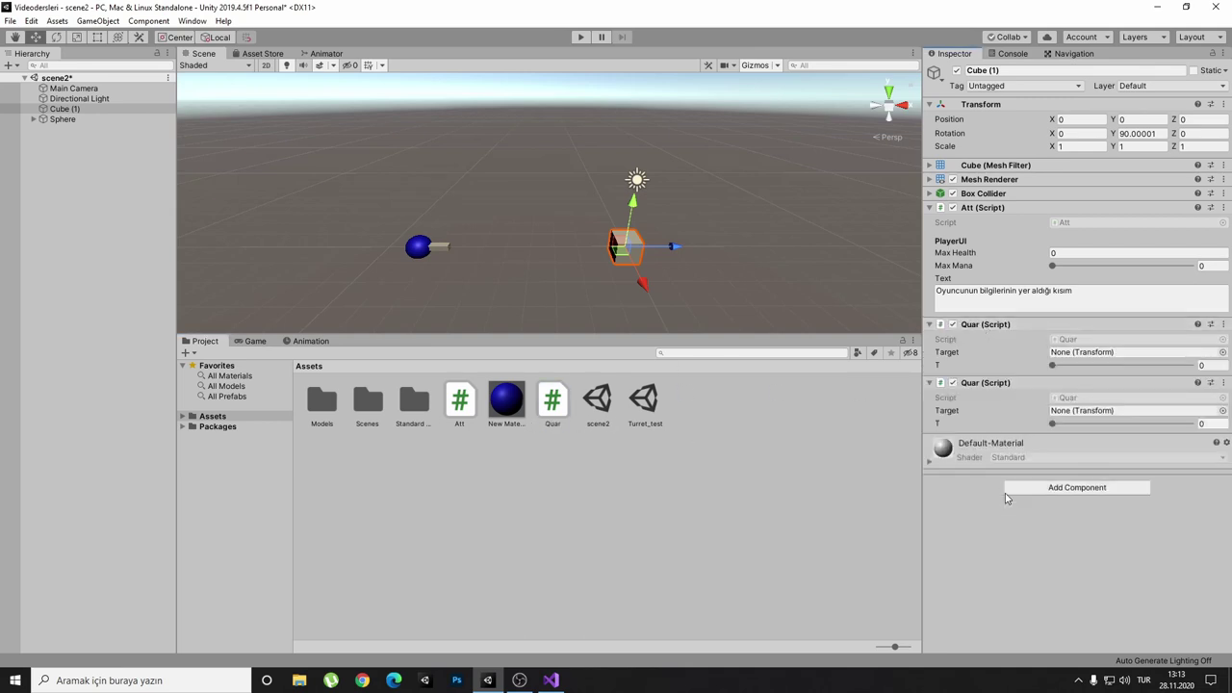
{"action": "right_click", "coordinate": [1008, 382]}
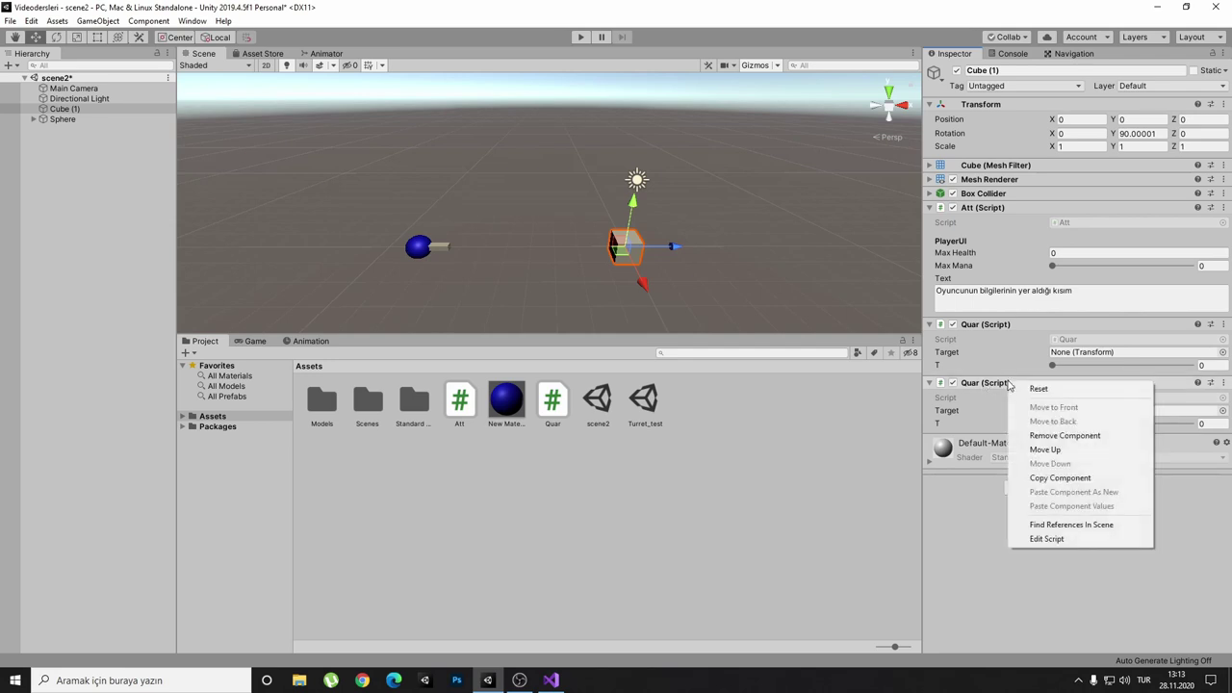
{"action": "left_click", "coordinate": [1043, 436]}
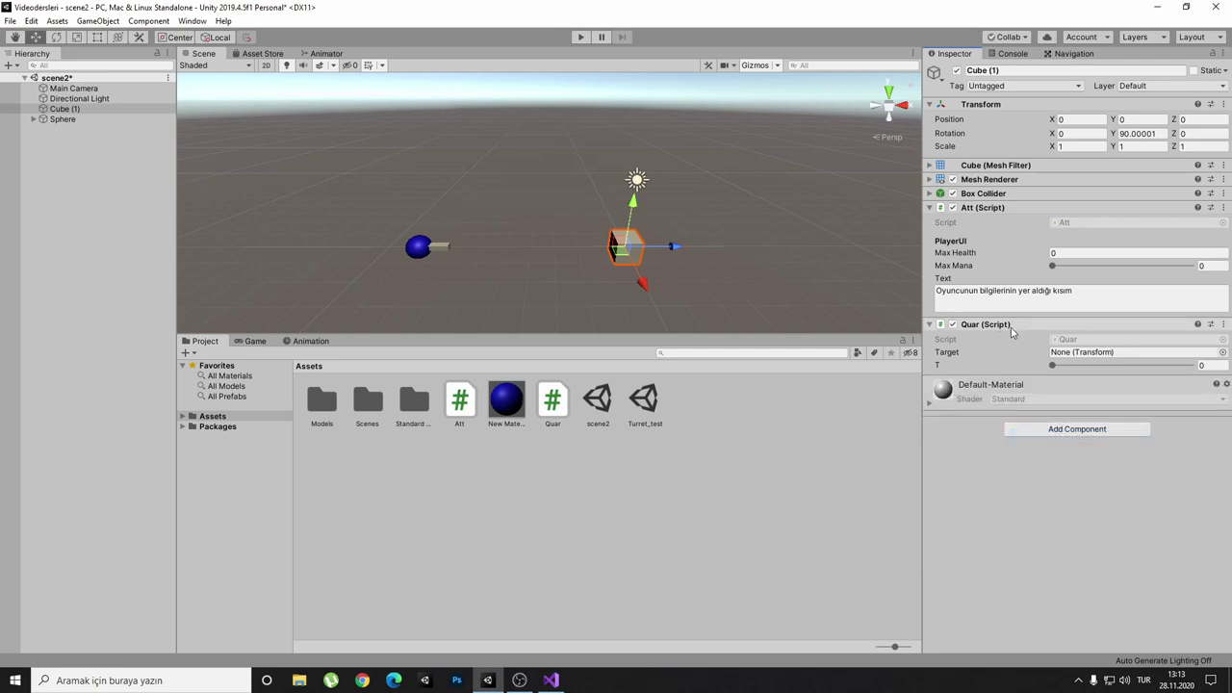
{"action": "right_click", "coordinate": [1010, 326]}
{"action": "left_click", "coordinate": [1045, 381]}
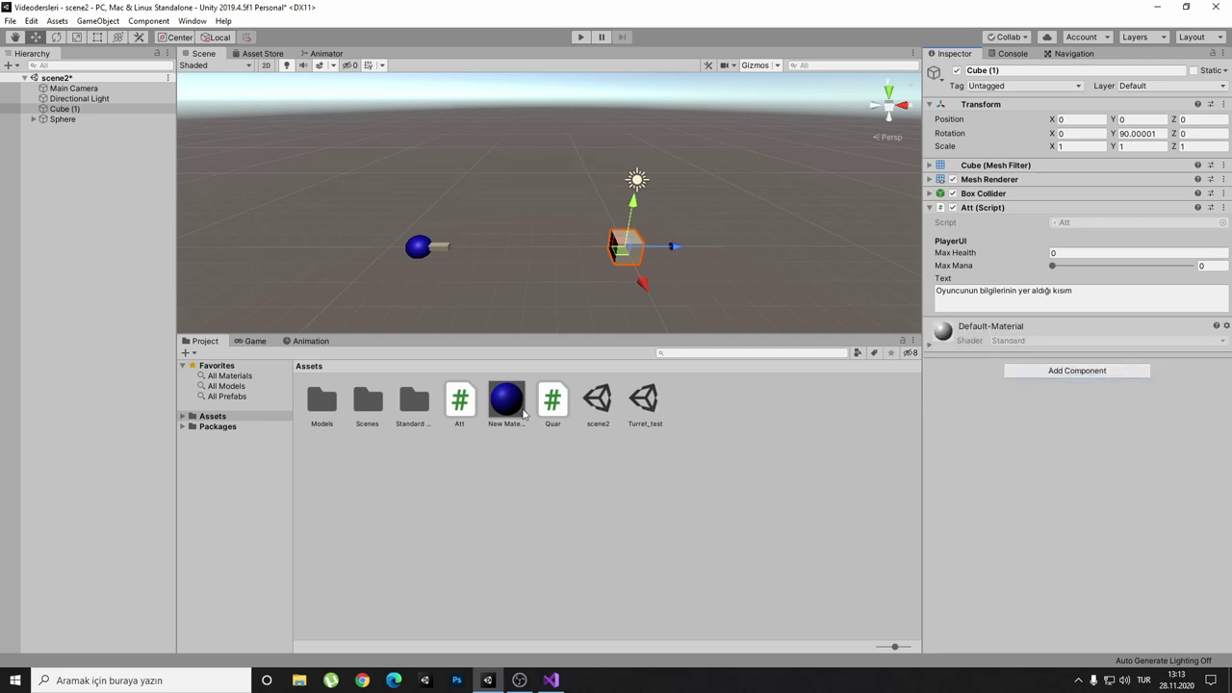
{"action": "left_click_drag", "start_coordinate": [468, 412], "coordinate": [992, 417]}
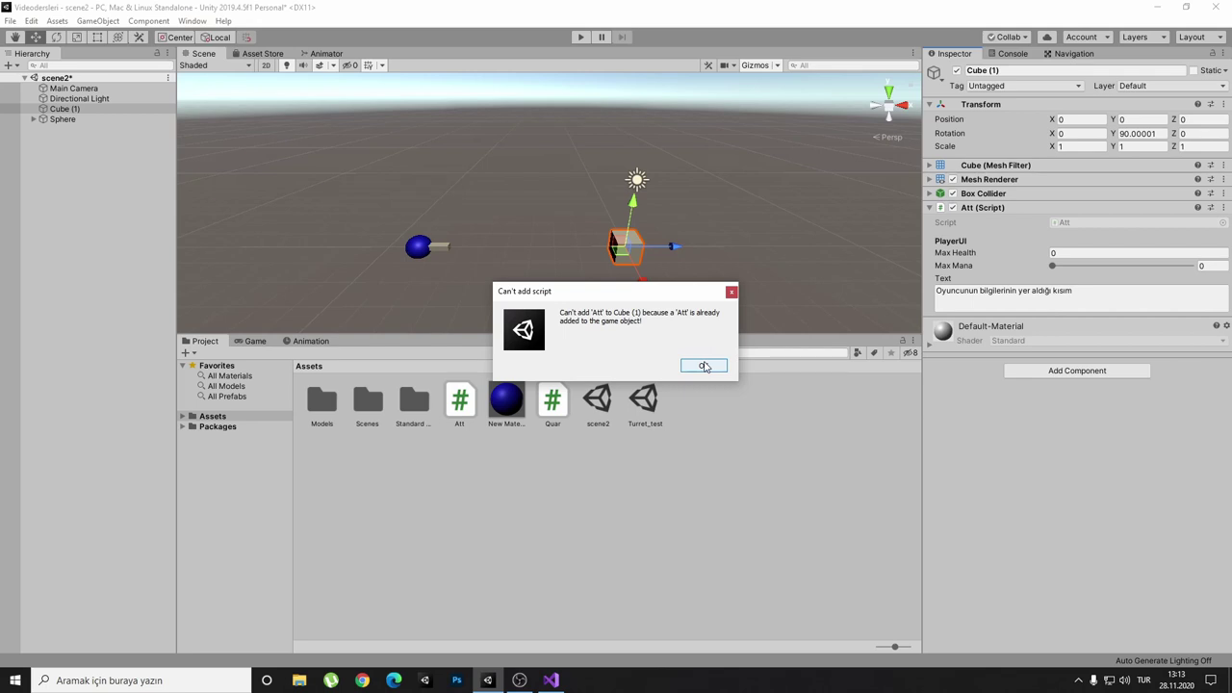
{"action": "left_click", "coordinate": [704, 366]}
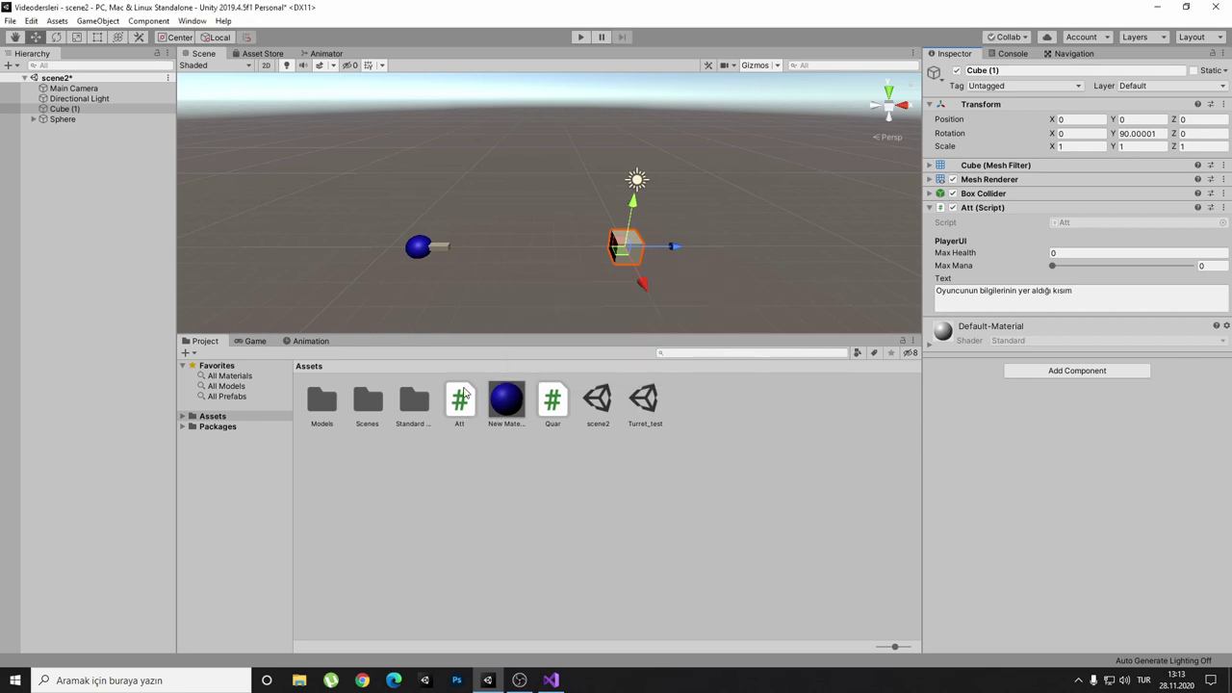
{"action": "left_click_drag", "start_coordinate": [464, 395], "coordinate": [1093, 394]}
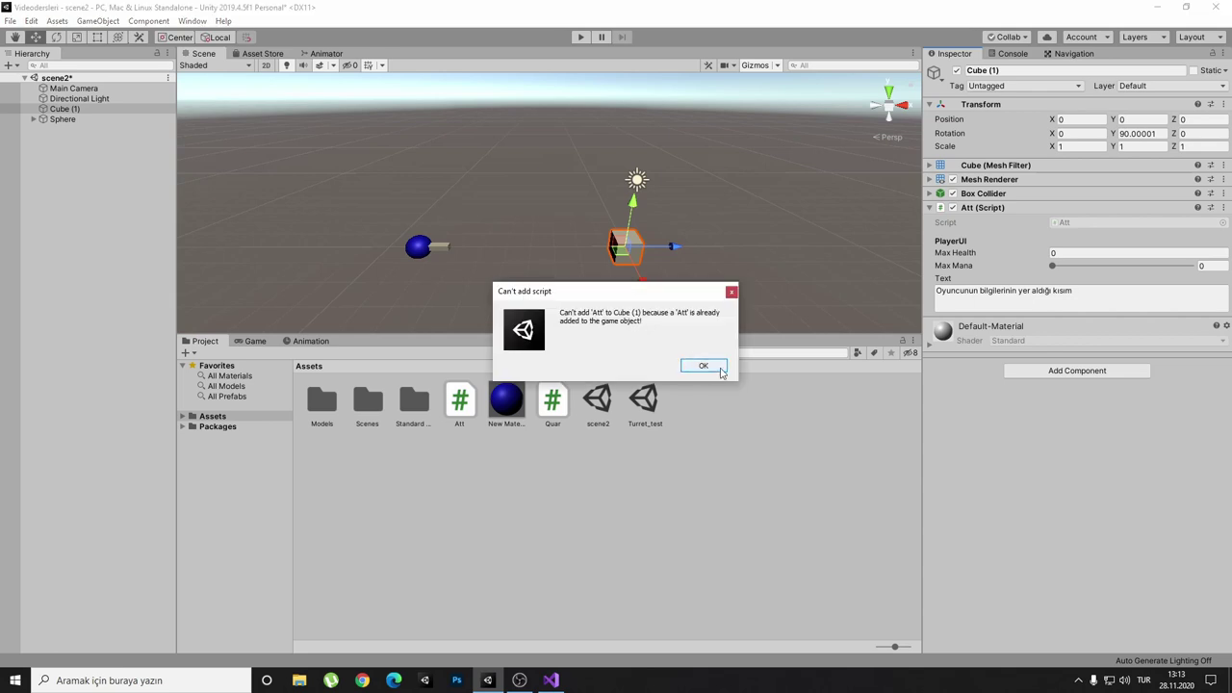
{"action": "left_click", "coordinate": [706, 367]}
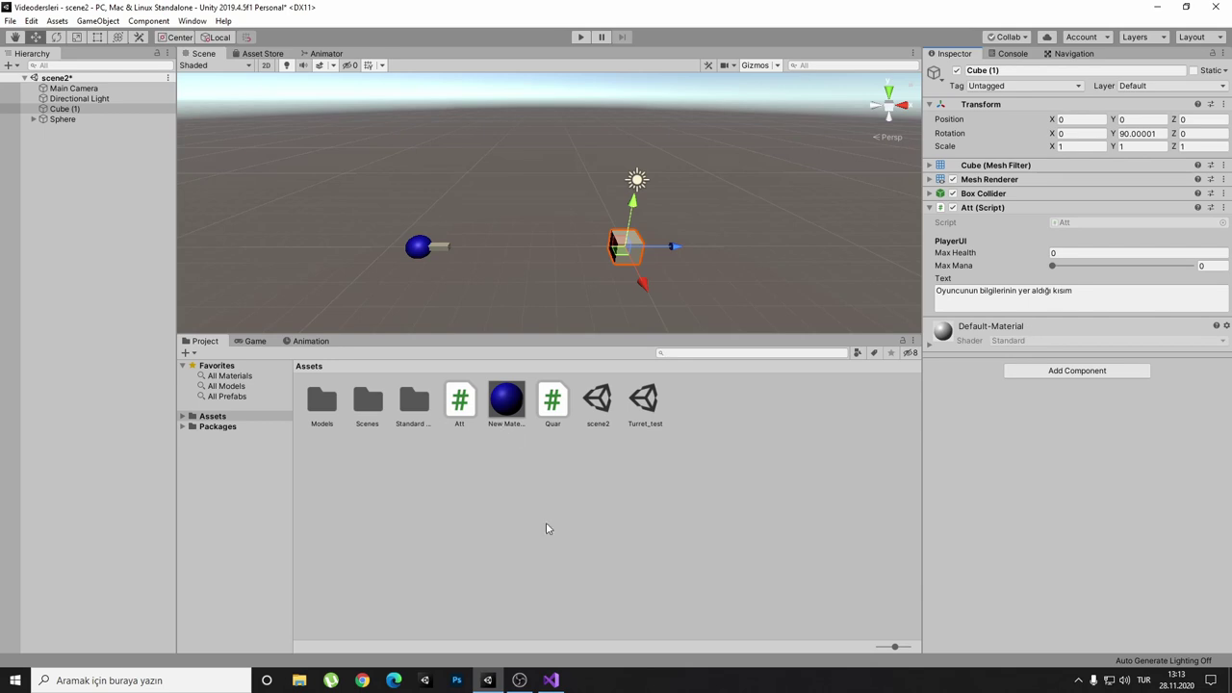
- Add [RequireComponent(typeof(Quar))] below DisallowMultipleComponent, save Att.cs, and return to Unity
{"action": "left_click", "coordinate": [551, 681]}
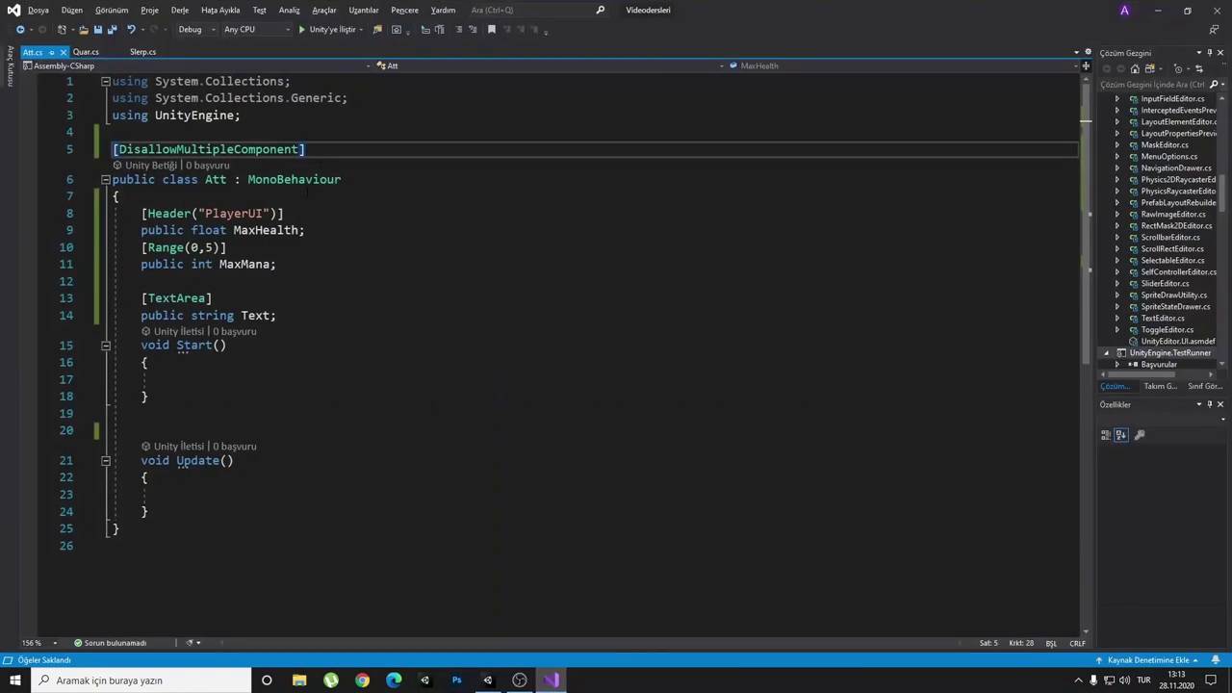
{"action": "key", "text": "Return"}
{"action": "type", "text": "["}
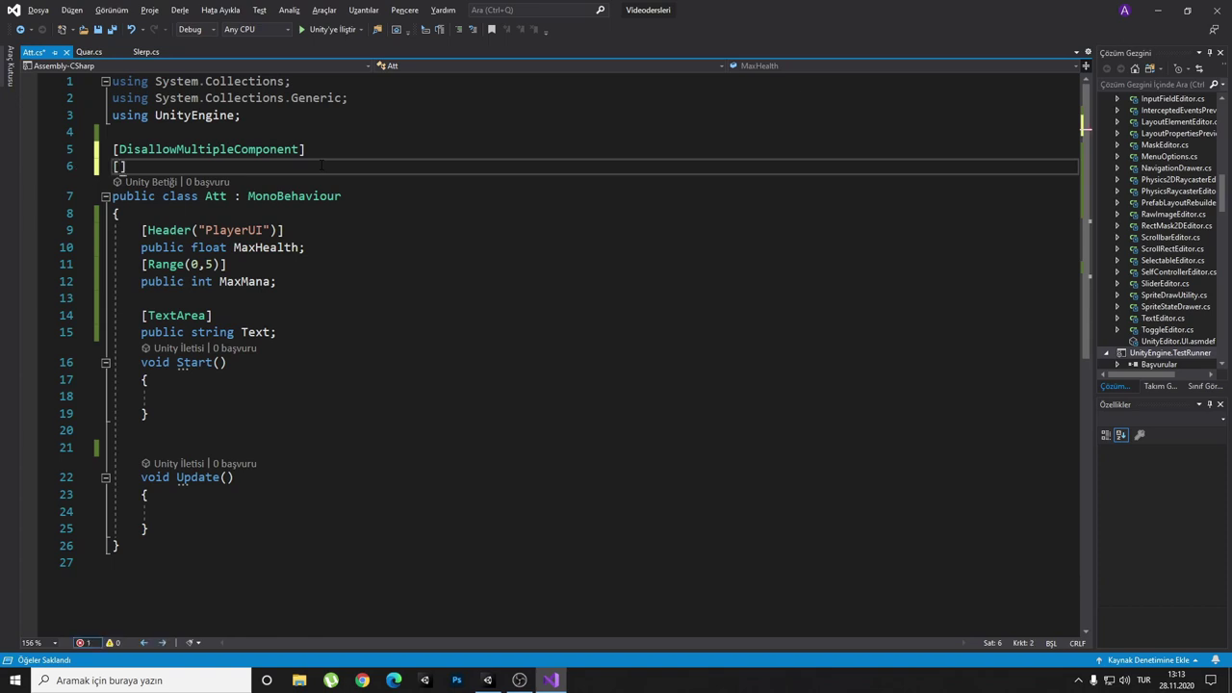
{"action": "type", "text": "re"}
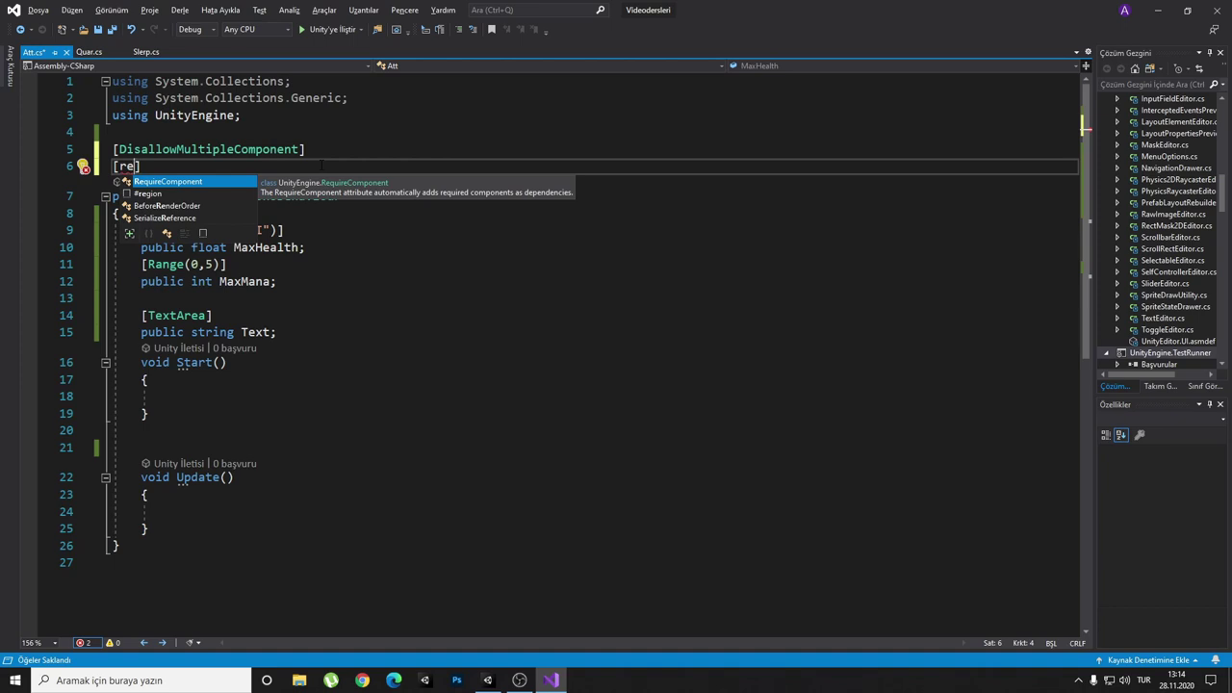
{"action": "key", "text": "Tab"}
{"action": "type", "text": "("}
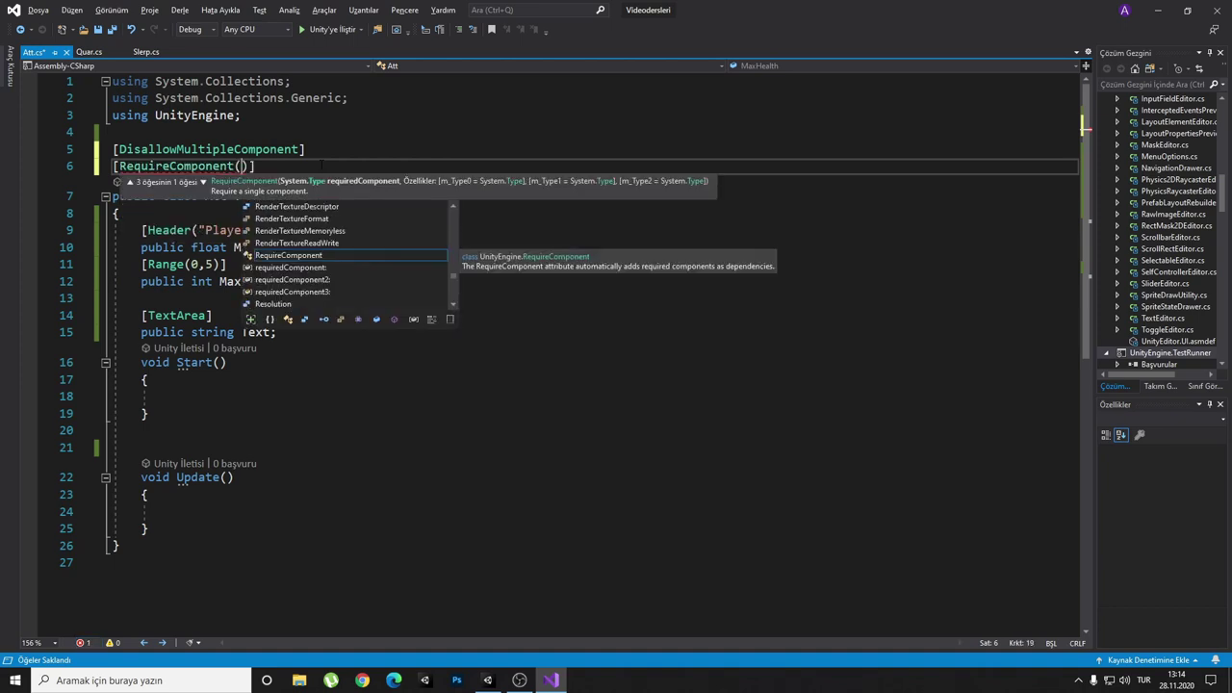
{"action": "type", "text": "t"}
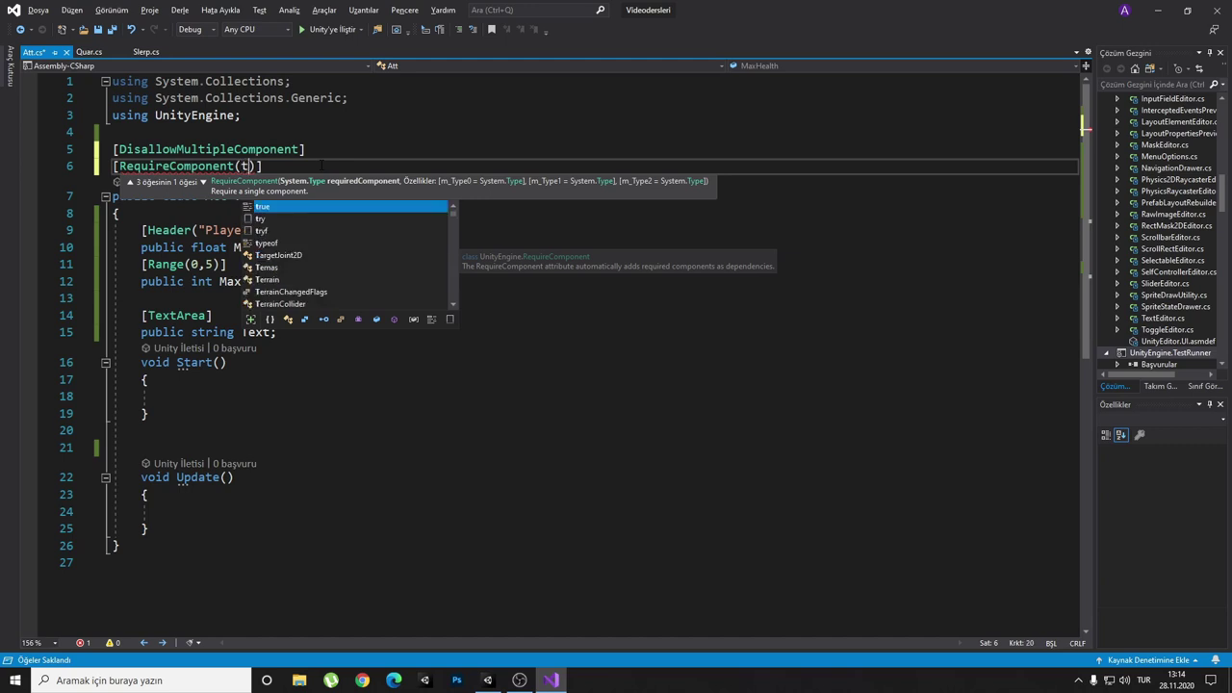
{"action": "type", "text": "ype"}
{"action": "key", "text": "Tab"}
{"action": "type", "text": "("}
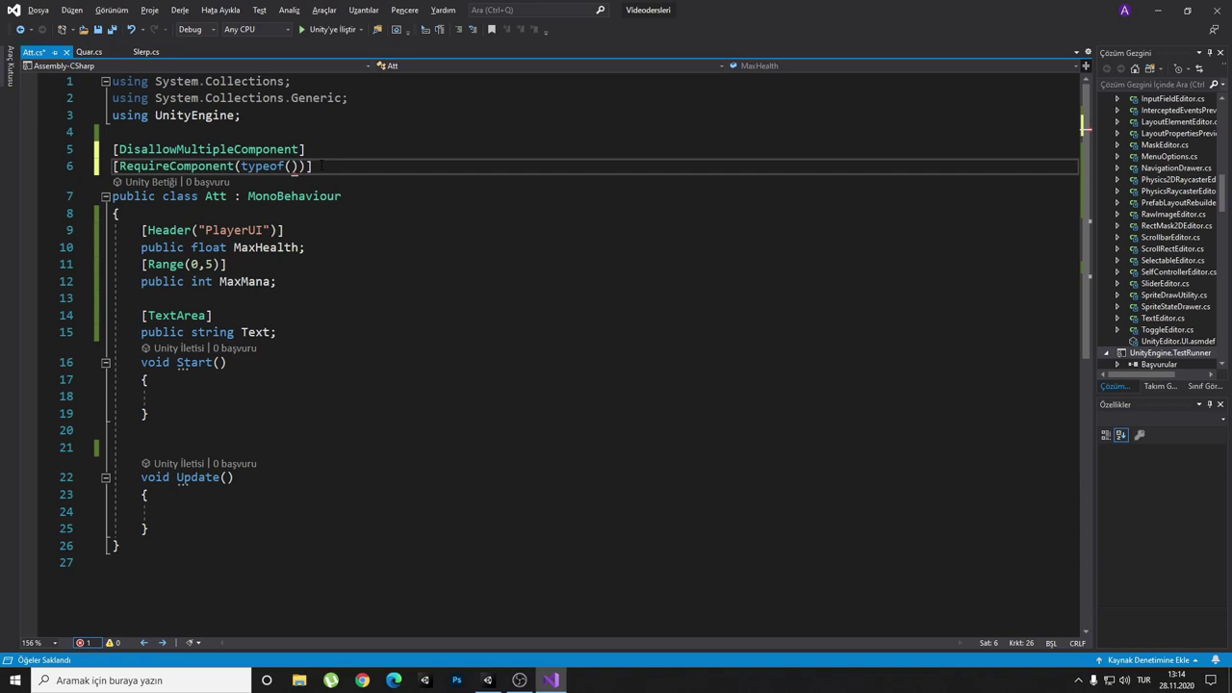
{"action": "type", "text": "qu"}
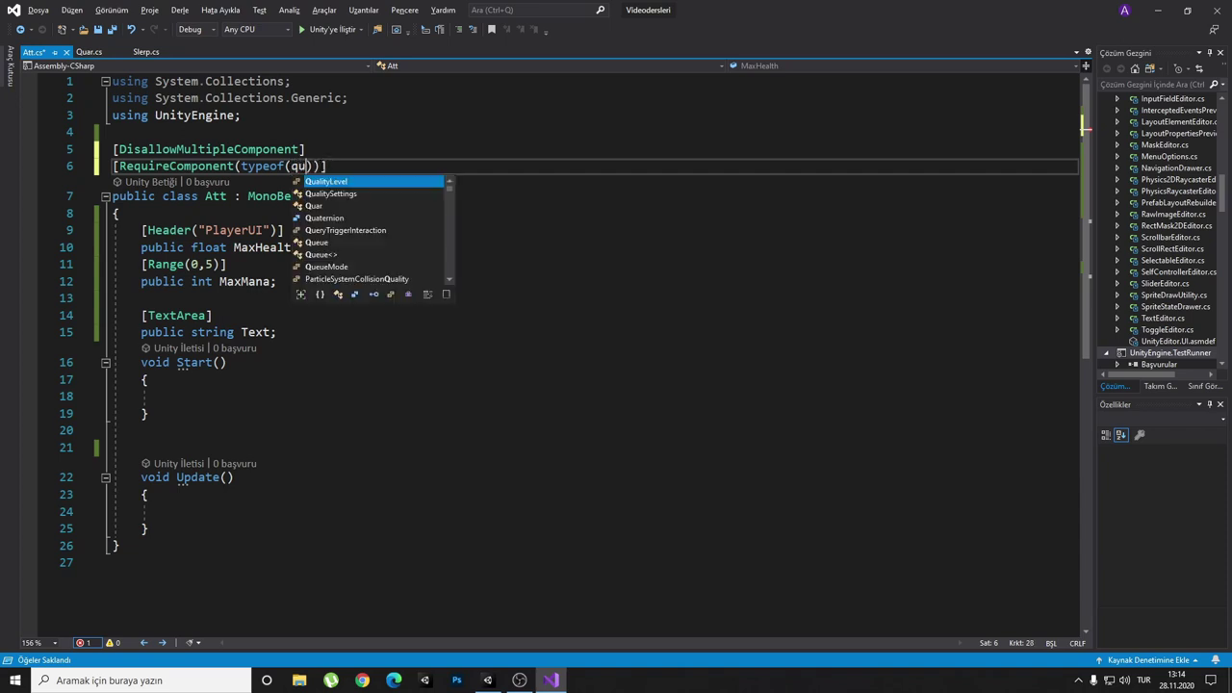
{"action": "type", "text": "a"}
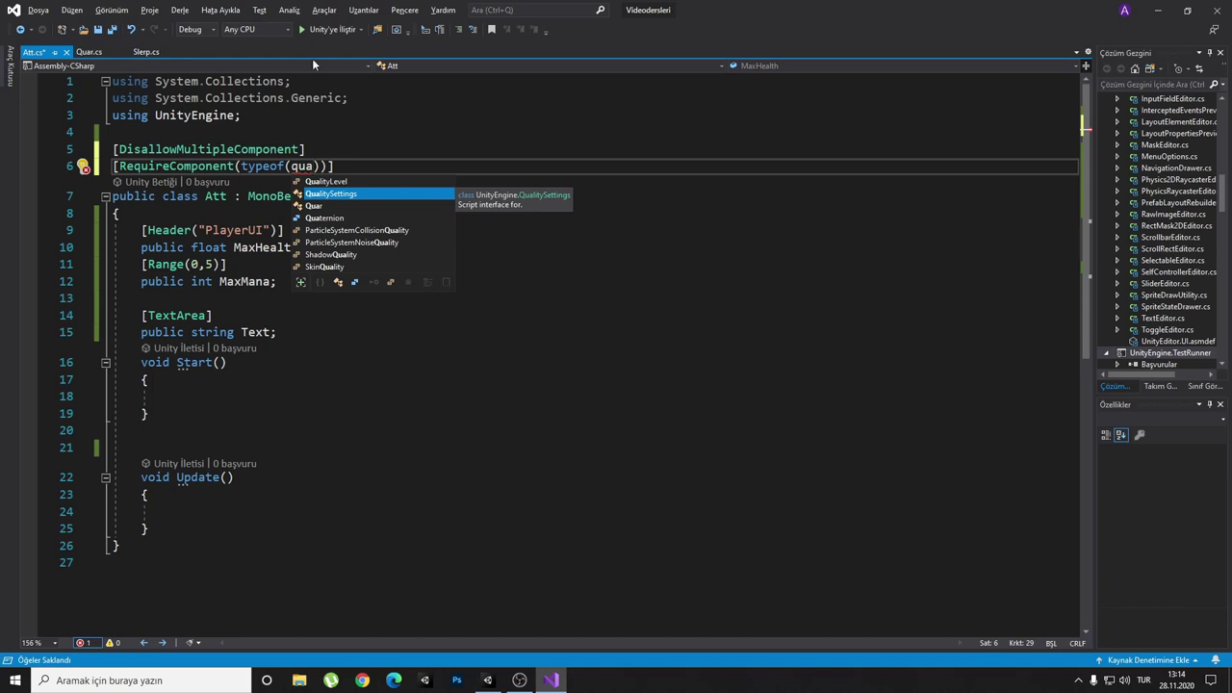
{"action": "type", "text": "r"}
{"action": "key", "text": "Tab"}
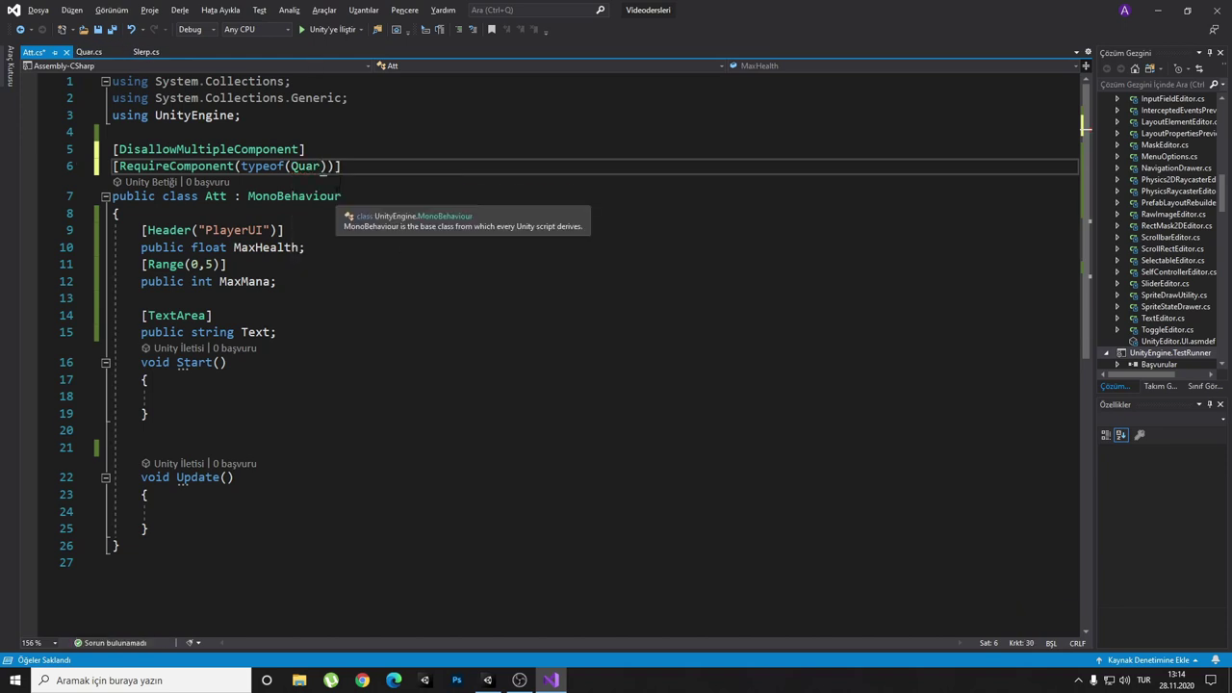
{"action": "left_click", "coordinate": [342, 165]}
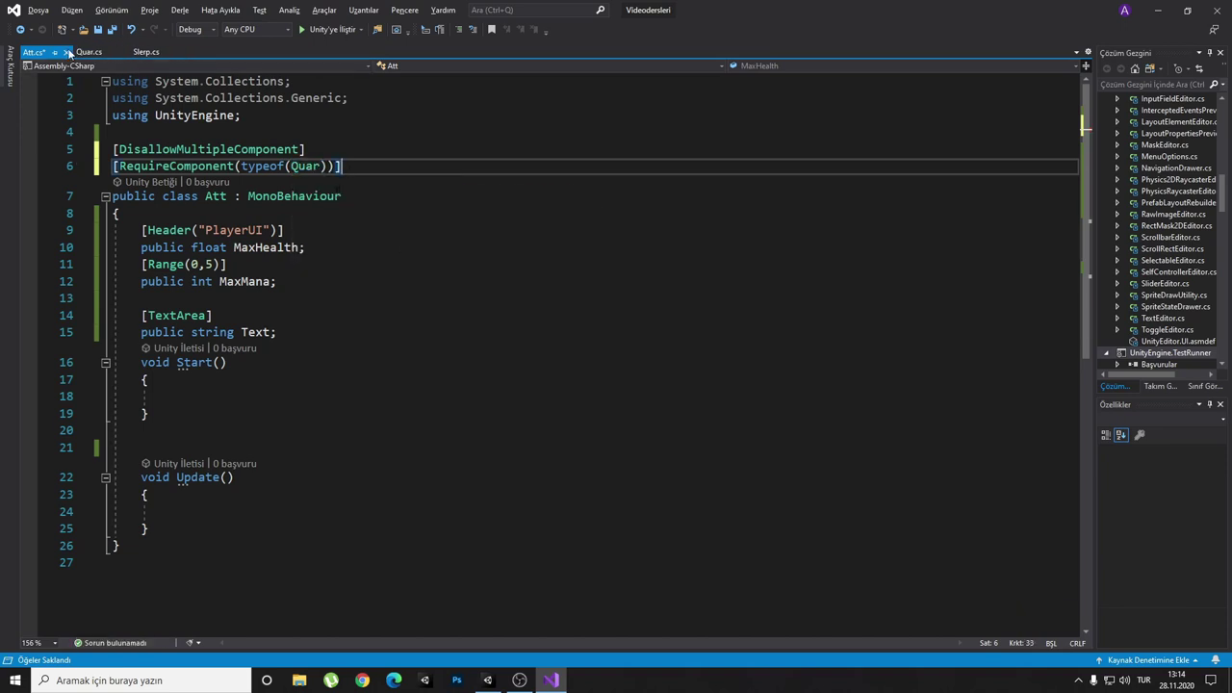
{"action": "key", "text": "ctrl+s"}
{"action": "left_click", "coordinate": [553, 681]}
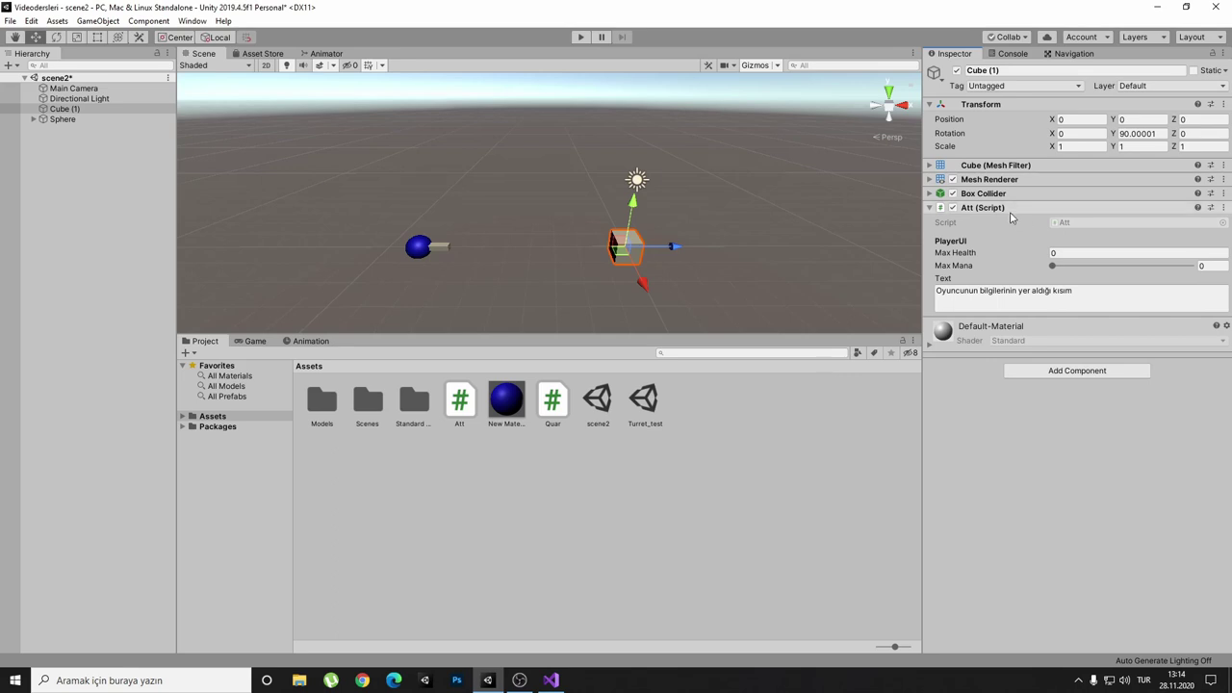
- Remove the Att script from Cube (1) and drag it back on, which also adds Quar
{"action": "right_click", "coordinate": [1001, 211]}
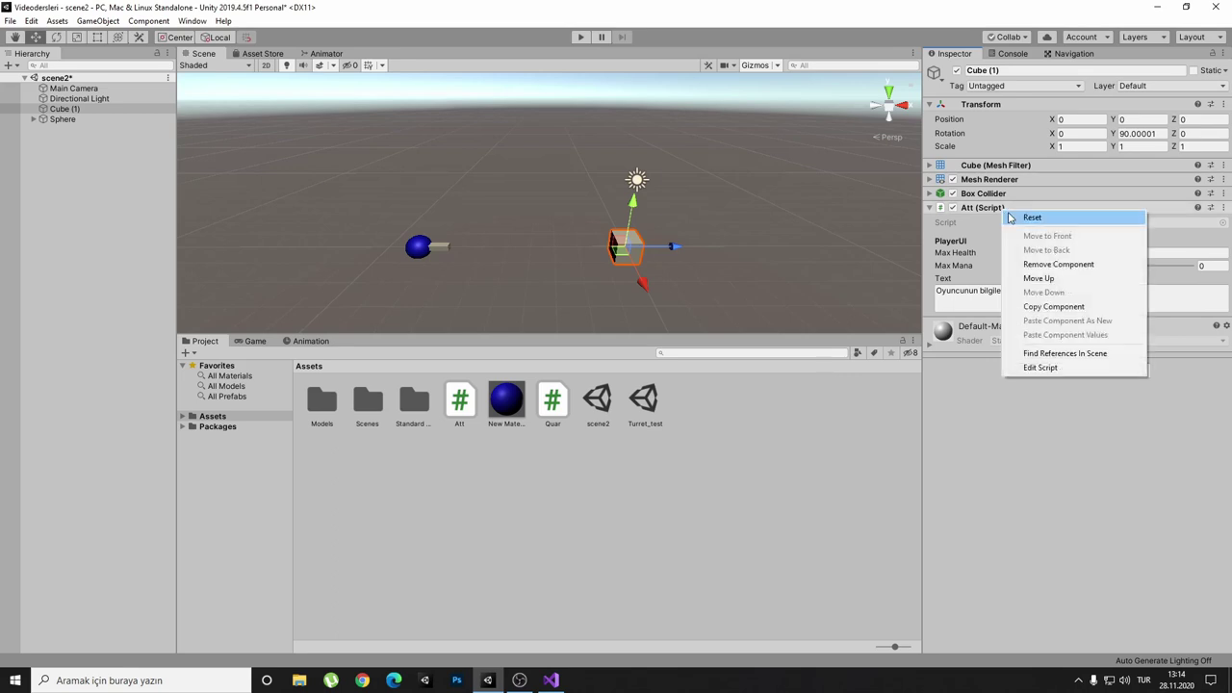
{"action": "left_click", "coordinate": [1046, 265]}
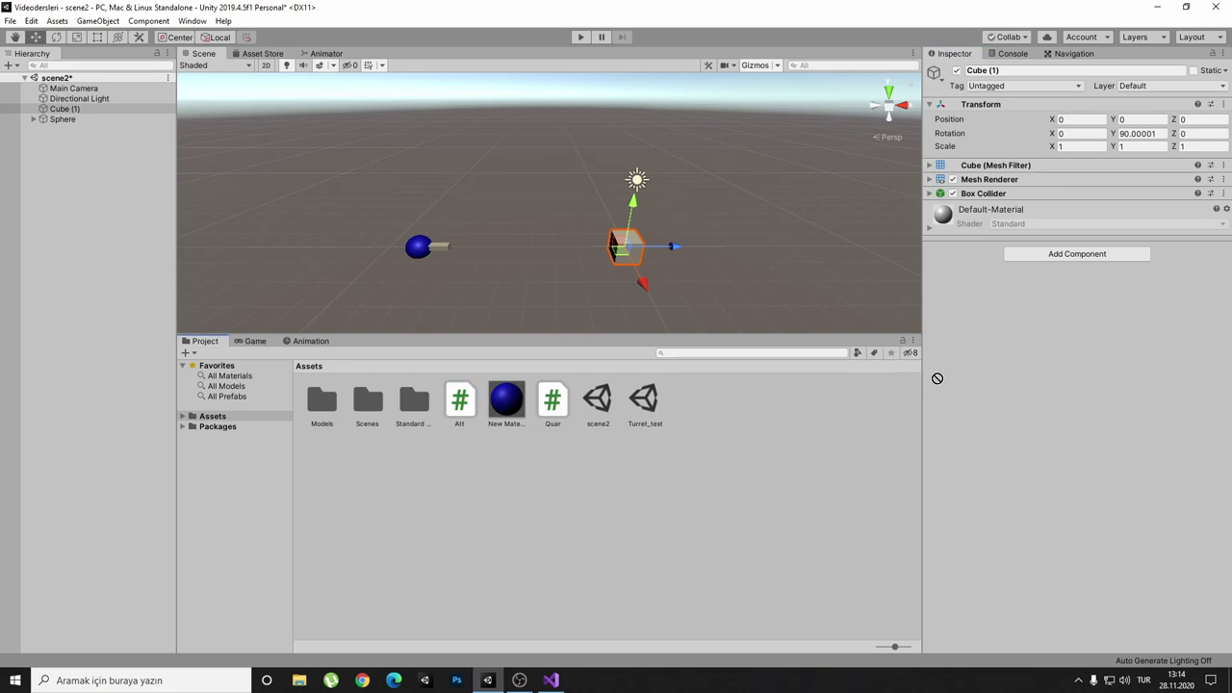
{"action": "left_click_drag", "start_coordinate": [460, 404], "coordinate": [994, 378]}
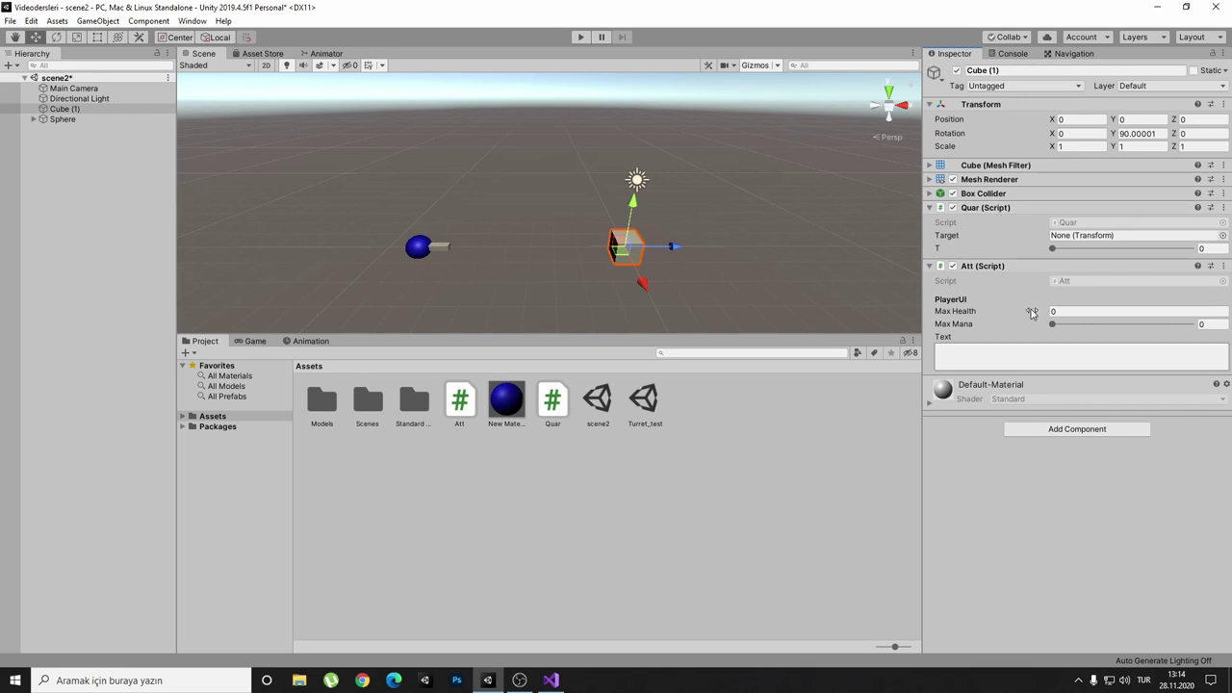
- Confirm Quar (Script) can't be removed while Att needs it, then add a second Quar
{"action": "right_click", "coordinate": [1003, 211]}
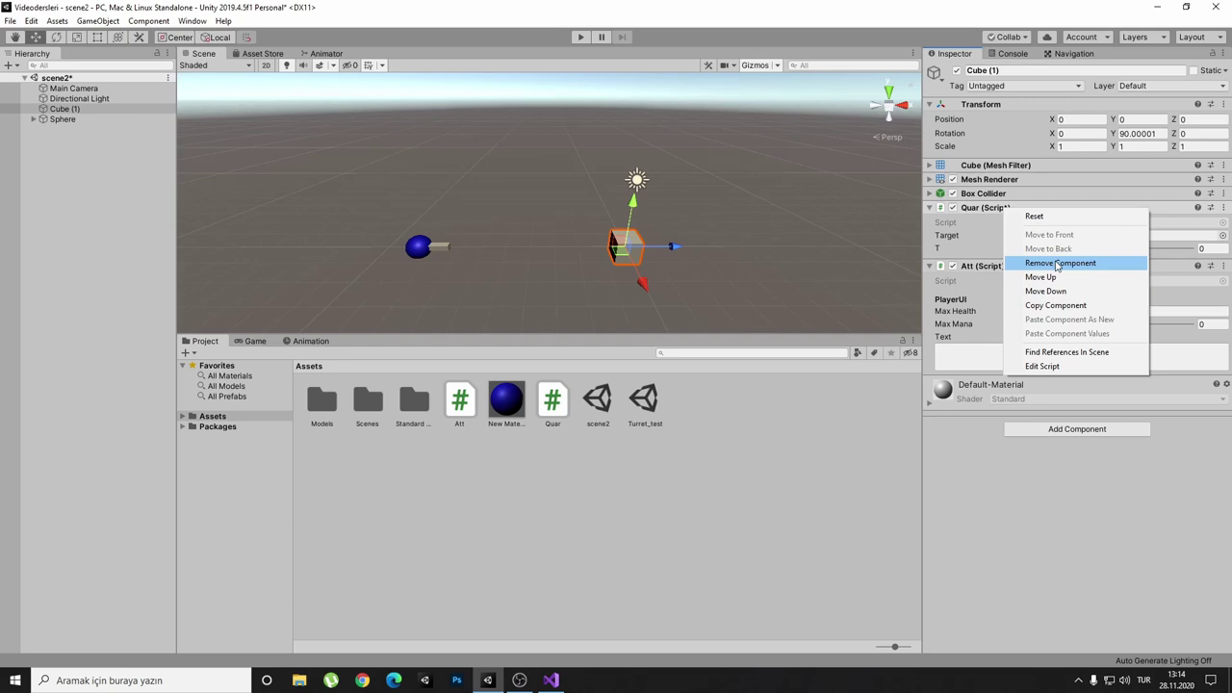
{"action": "left_click", "coordinate": [1058, 264]}
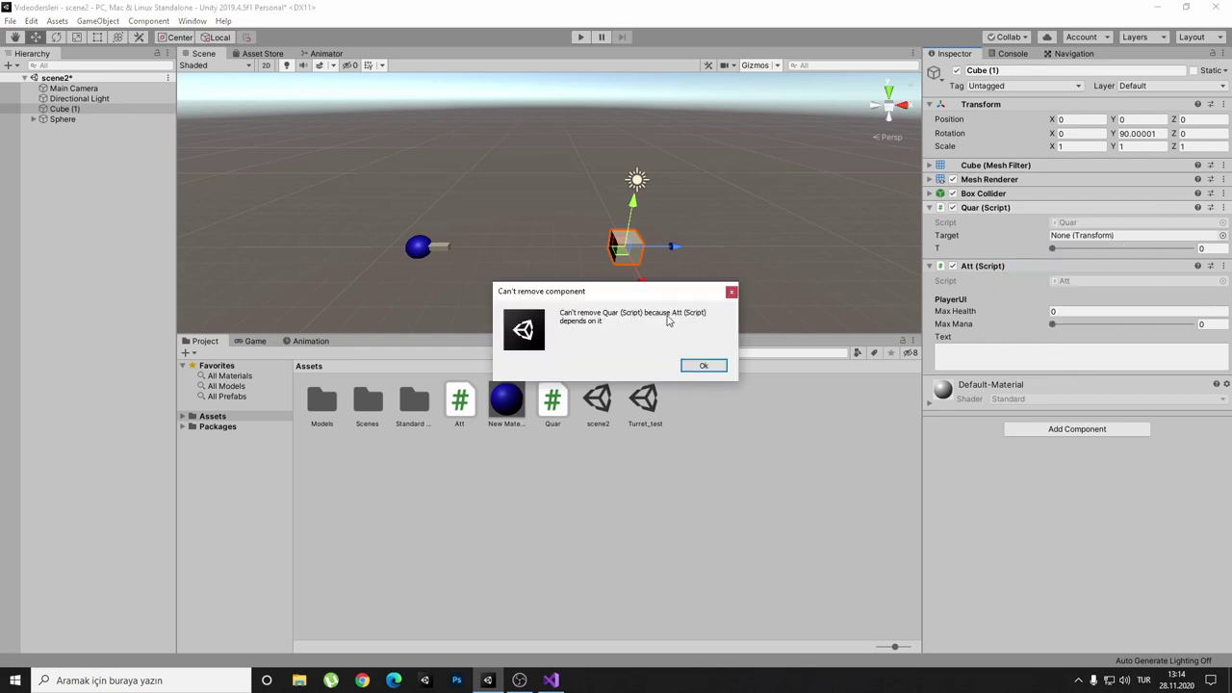
{"action": "left_click", "coordinate": [703, 366]}
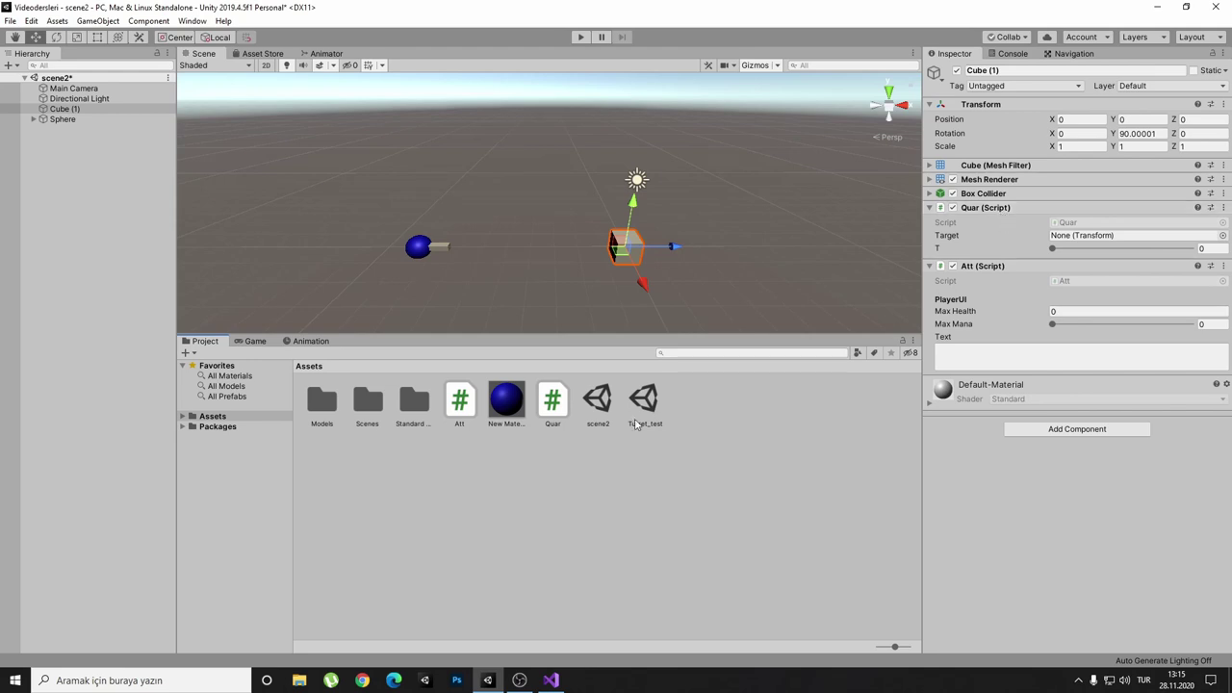
{"action": "left_click_drag", "start_coordinate": [556, 412], "coordinate": [1017, 514]}
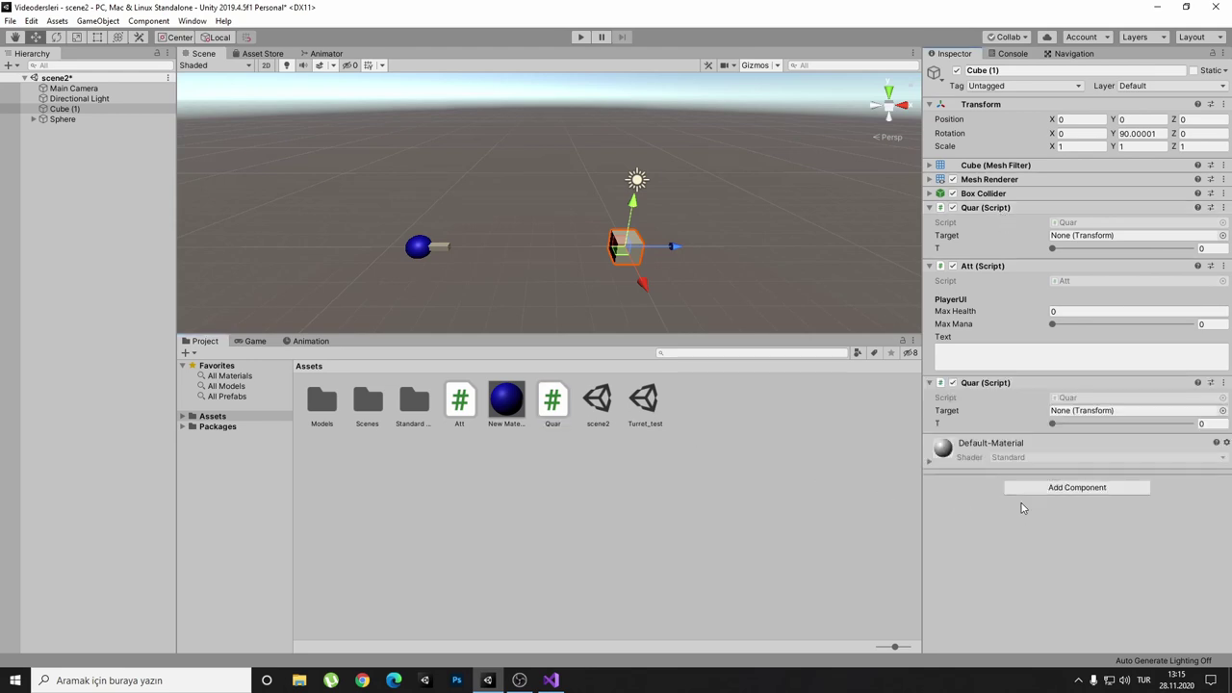
- Review the DisallowMultipleComponent line, remove the duplicate Quar, and confirm a second Att is refused
{"action": "left_click", "coordinate": [557, 682]}
{"action": "left_click_drag", "start_coordinate": [327, 149], "coordinate": [112, 151]}
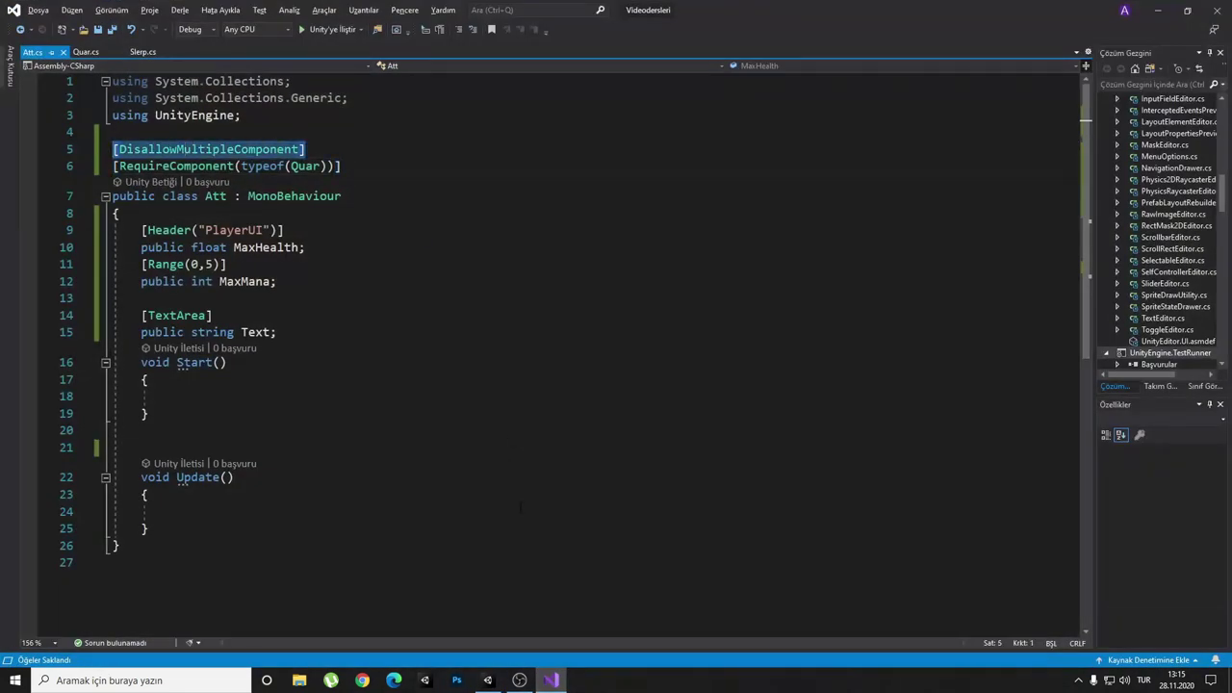
{"action": "left_click", "coordinate": [487, 680]}
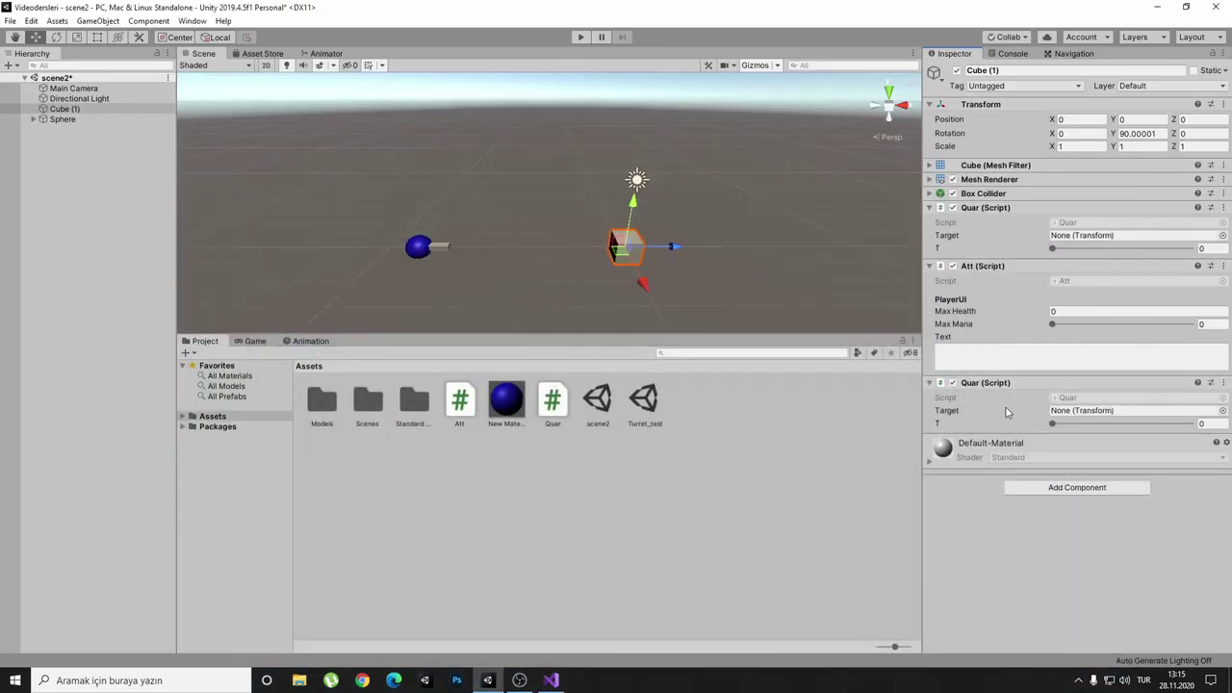
{"action": "right_click", "coordinate": [1011, 383]}
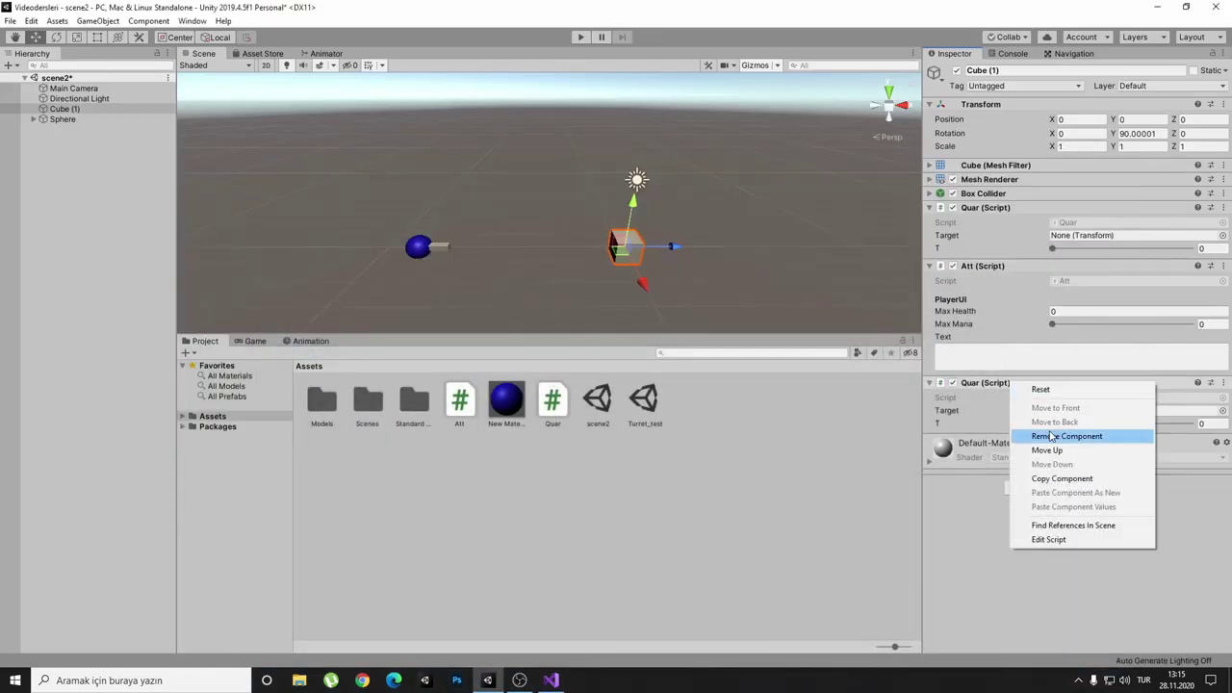
{"action": "left_click", "coordinate": [1052, 438]}
{"action": "left_click_drag", "start_coordinate": [472, 408], "coordinate": [1092, 472]}
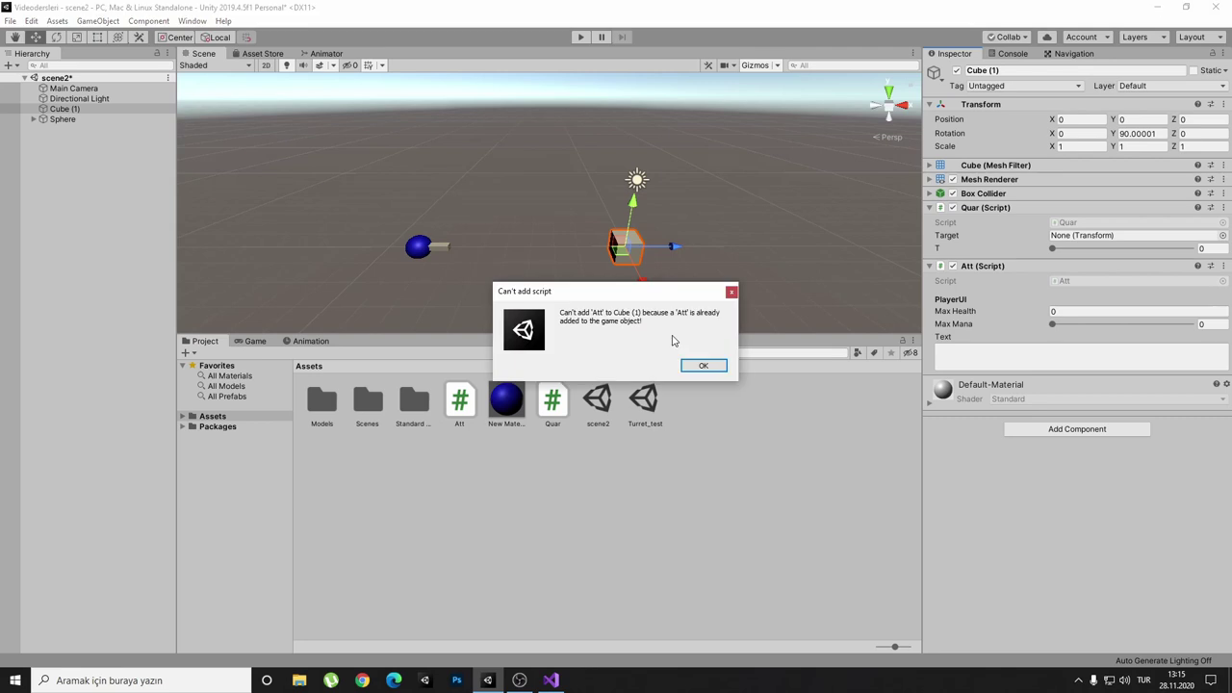
{"action": "left_click", "coordinate": [698, 364]}
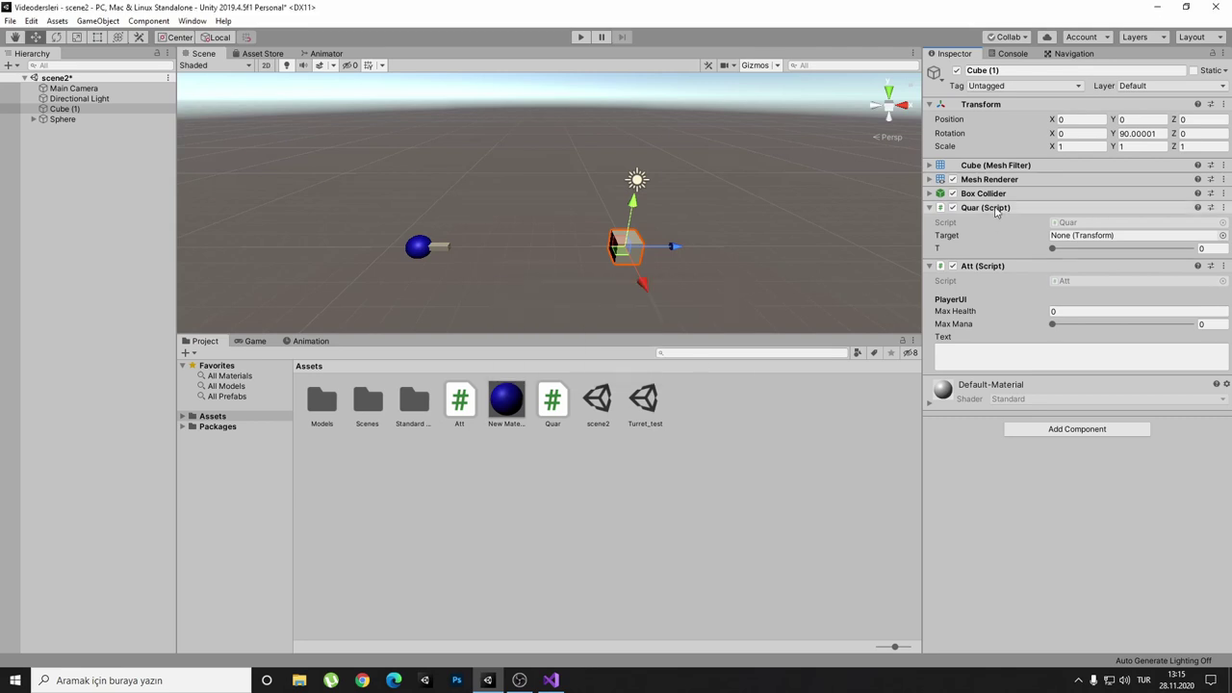
- Check the Quar script, then add another Quar to Cube (1) and remove it again
{"action": "left_click", "coordinate": [556, 414]}
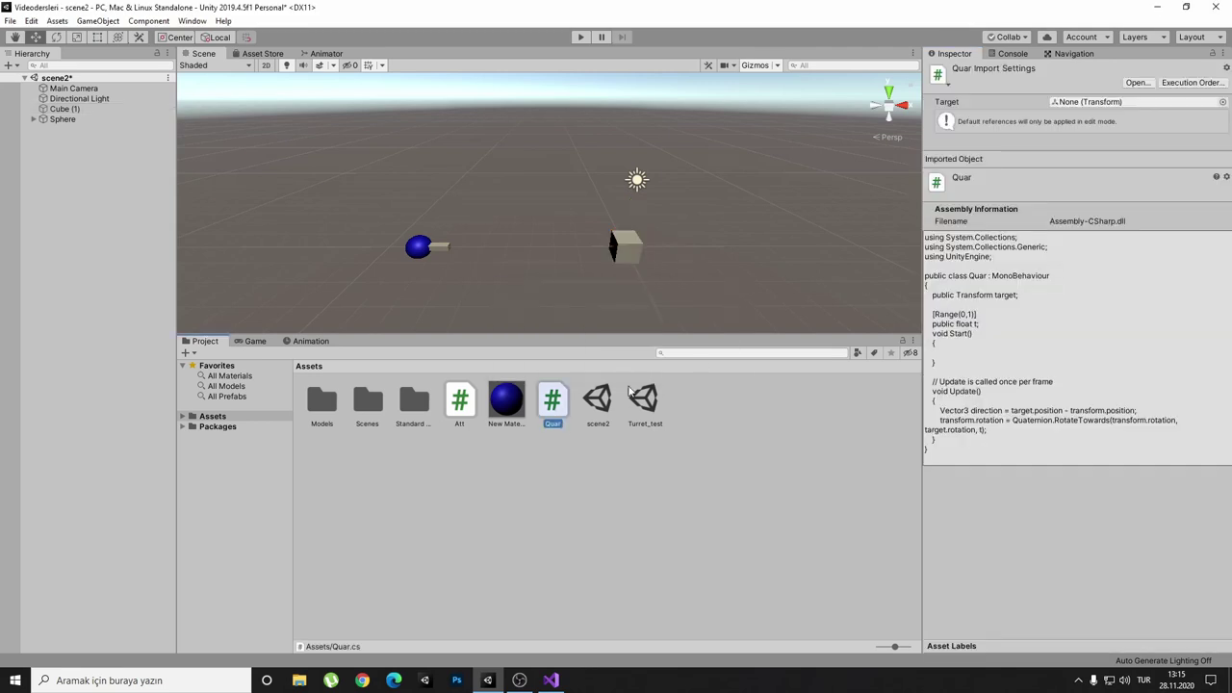
{"action": "left_click", "coordinate": [98, 109]}
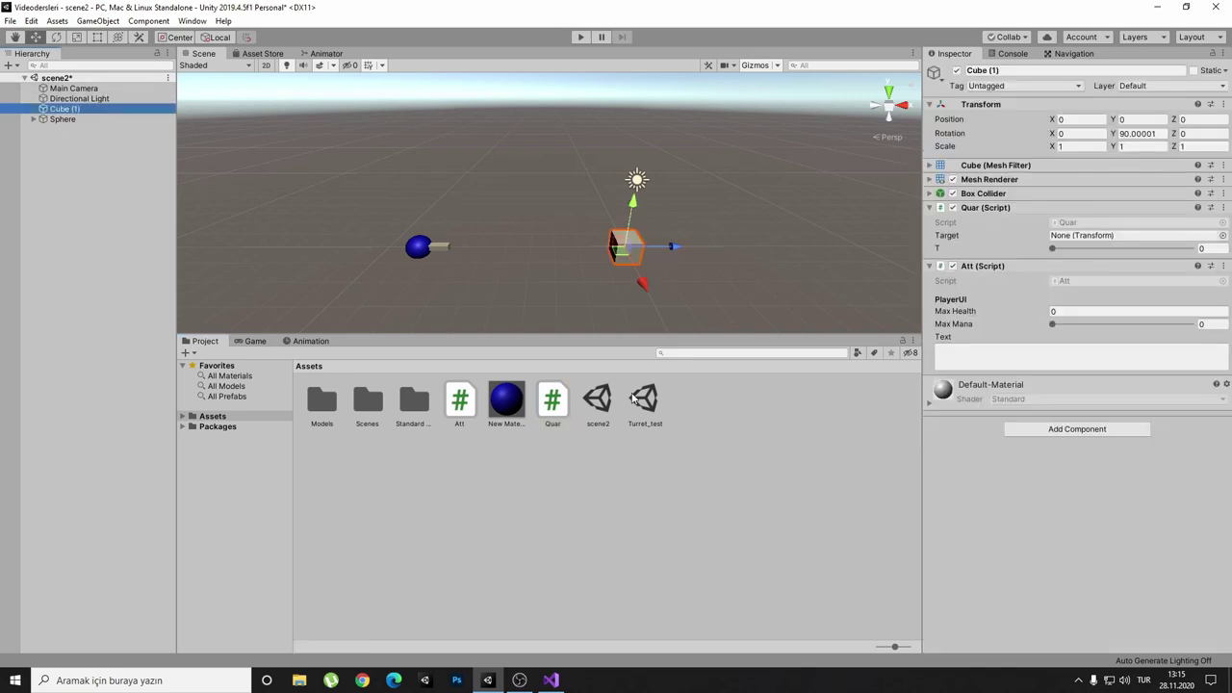
{"action": "left_click_drag", "start_coordinate": [553, 401], "coordinate": [990, 389]}
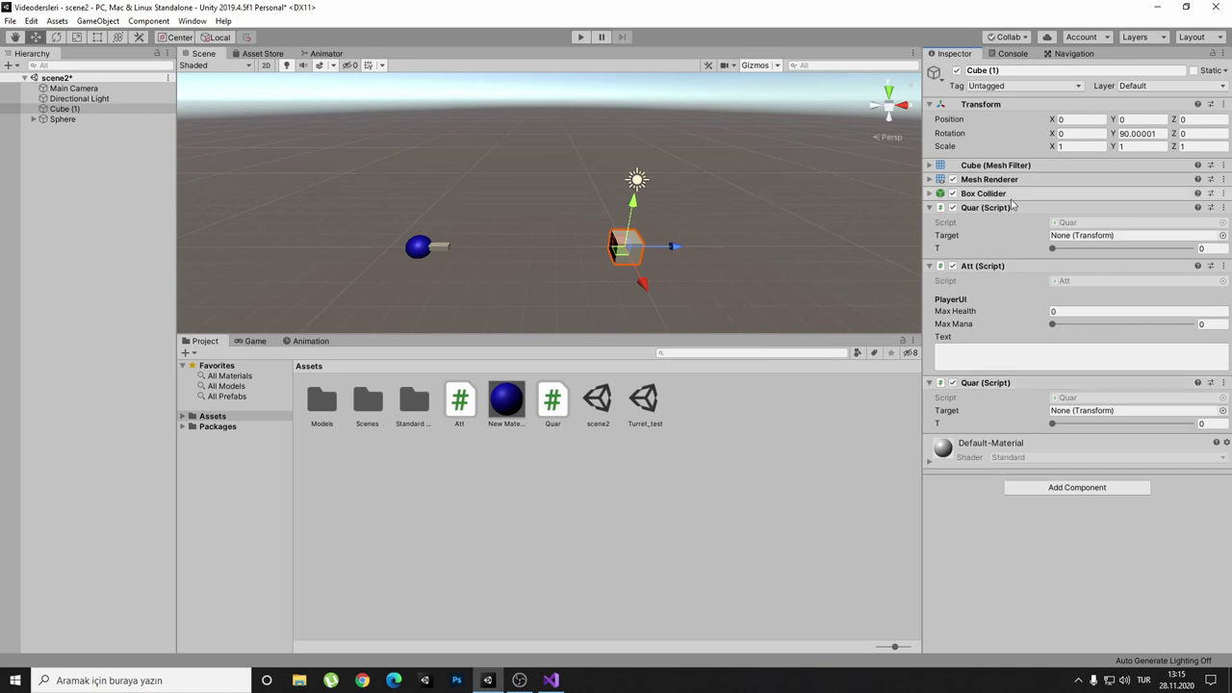
{"action": "right_click", "coordinate": [1012, 383]}
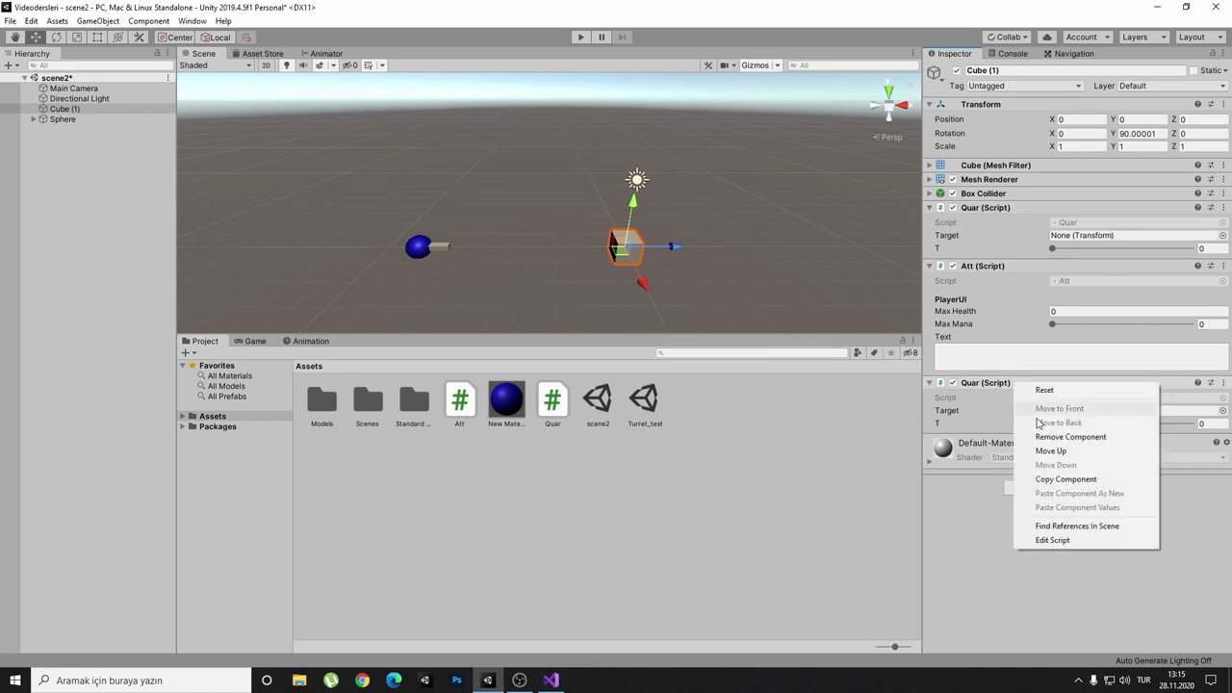
{"action": "left_click", "coordinate": [1055, 434]}
- Inspect Cube (1)'s Mesh Filter, Mesh Renderer and Box Collider settings, then collapse all components before returning to Att.cs
{"action": "left_click", "coordinate": [937, 180]}
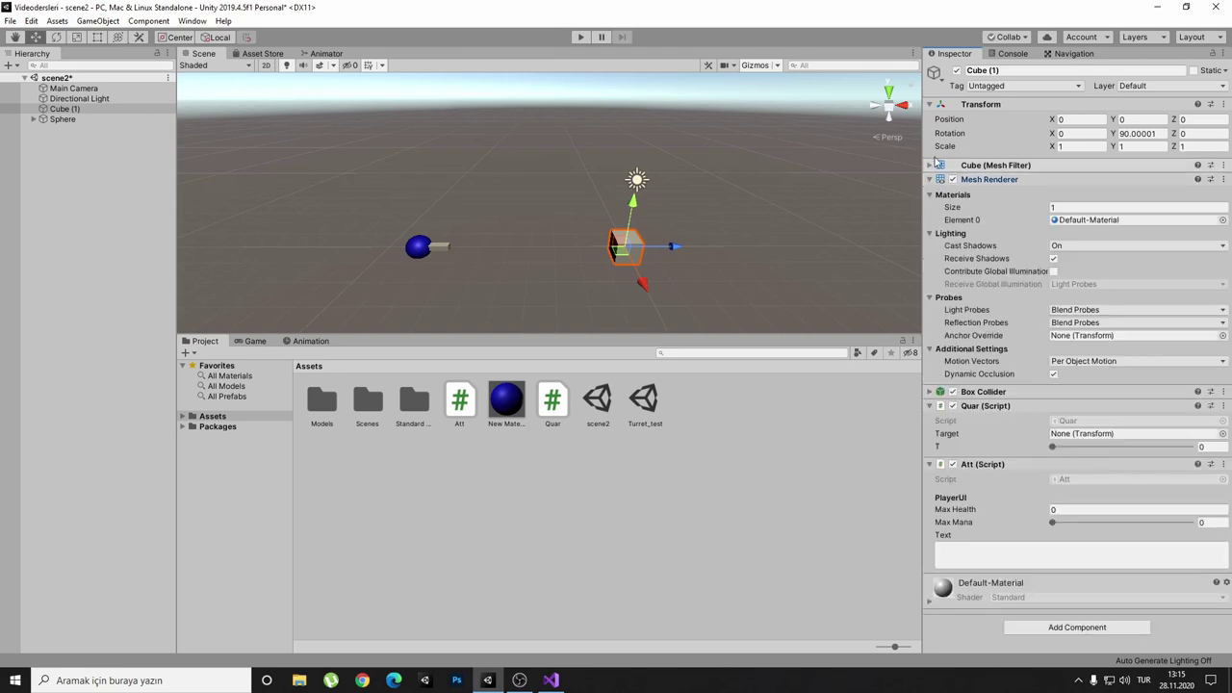
{"action": "left_click", "coordinate": [931, 165]}
{"action": "scroll", "coordinate": [963, 599], "scroll_direction": "down", "scroll_amount": 1}
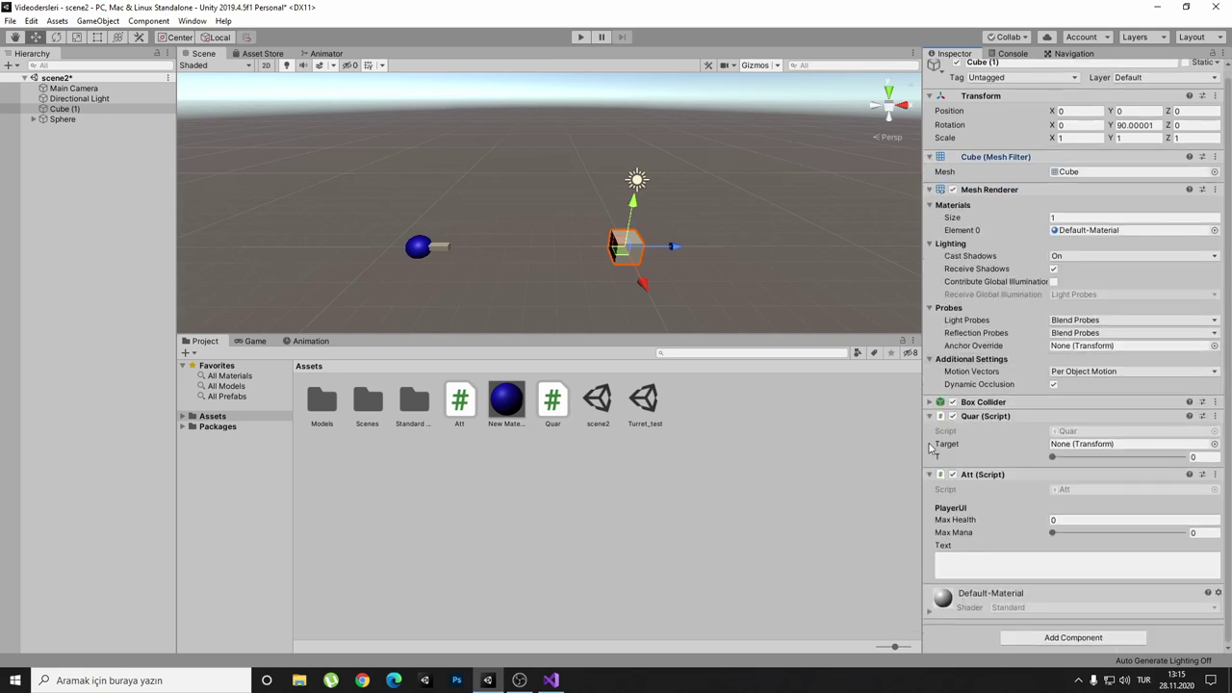
{"action": "left_click", "coordinate": [930, 402]}
{"action": "scroll", "coordinate": [1032, 491], "scroll_direction": "up", "scroll_amount": 1}
{"action": "scroll", "coordinate": [1033, 491], "scroll_direction": "down", "scroll_amount": 2}
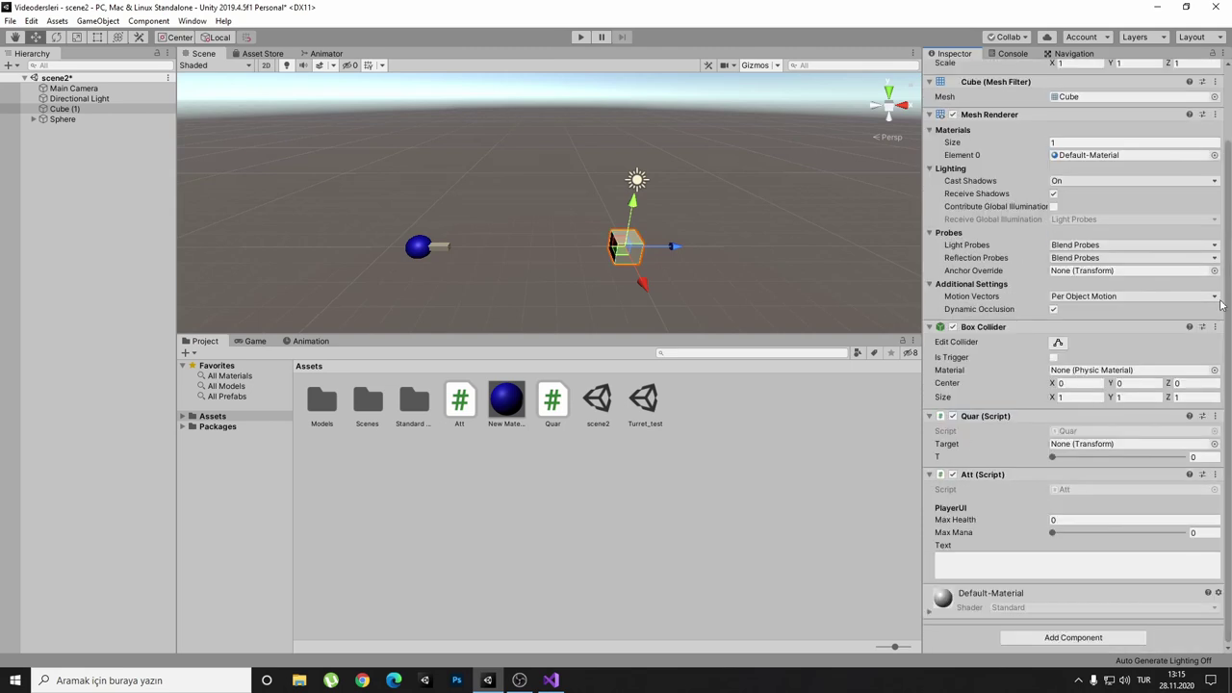
{"action": "scroll", "coordinate": [982, 347], "scroll_direction": "up", "scroll_amount": 2}
{"action": "left_click", "coordinate": [929, 198]}
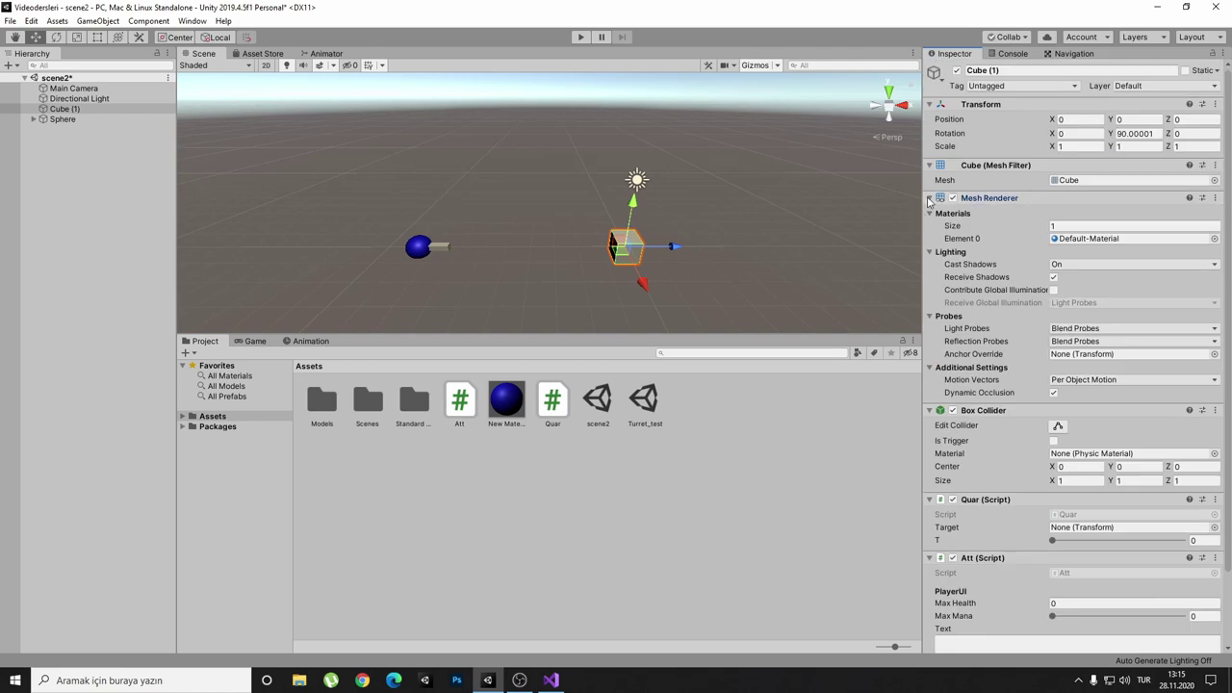
{"action": "left_click", "coordinate": [930, 166]}
{"action": "left_click", "coordinate": [930, 193]}
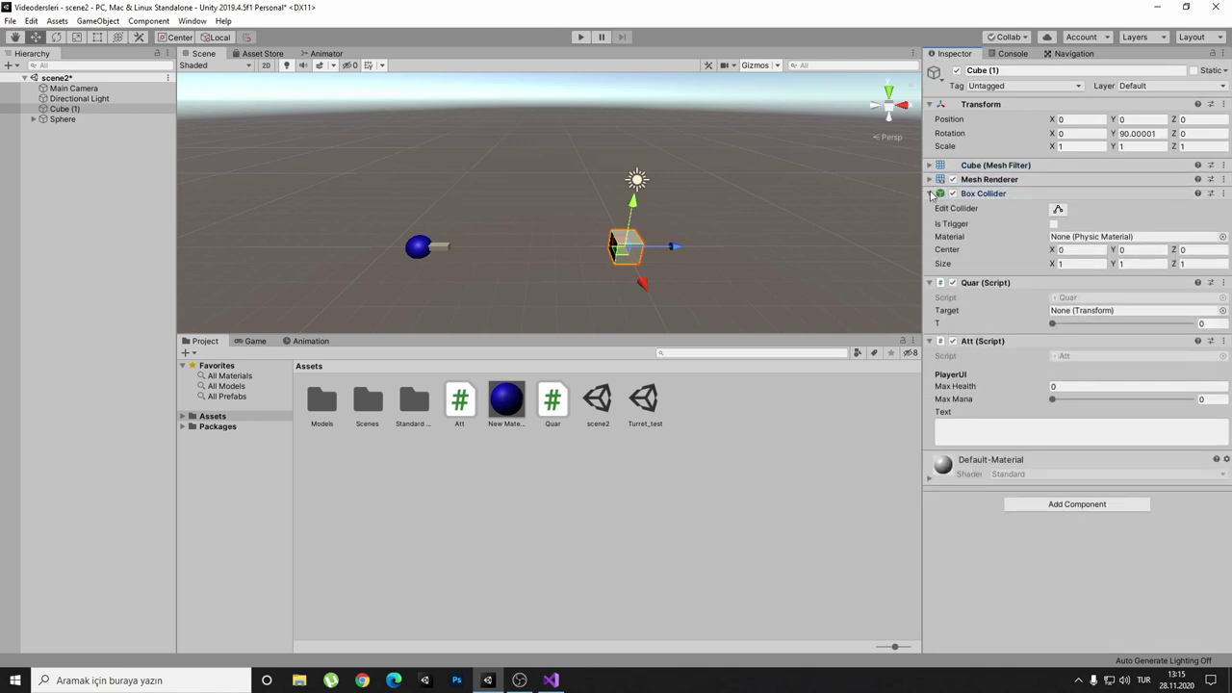
{"action": "left_click", "coordinate": [929, 208]}
{"action": "left_click", "coordinate": [550, 680]}
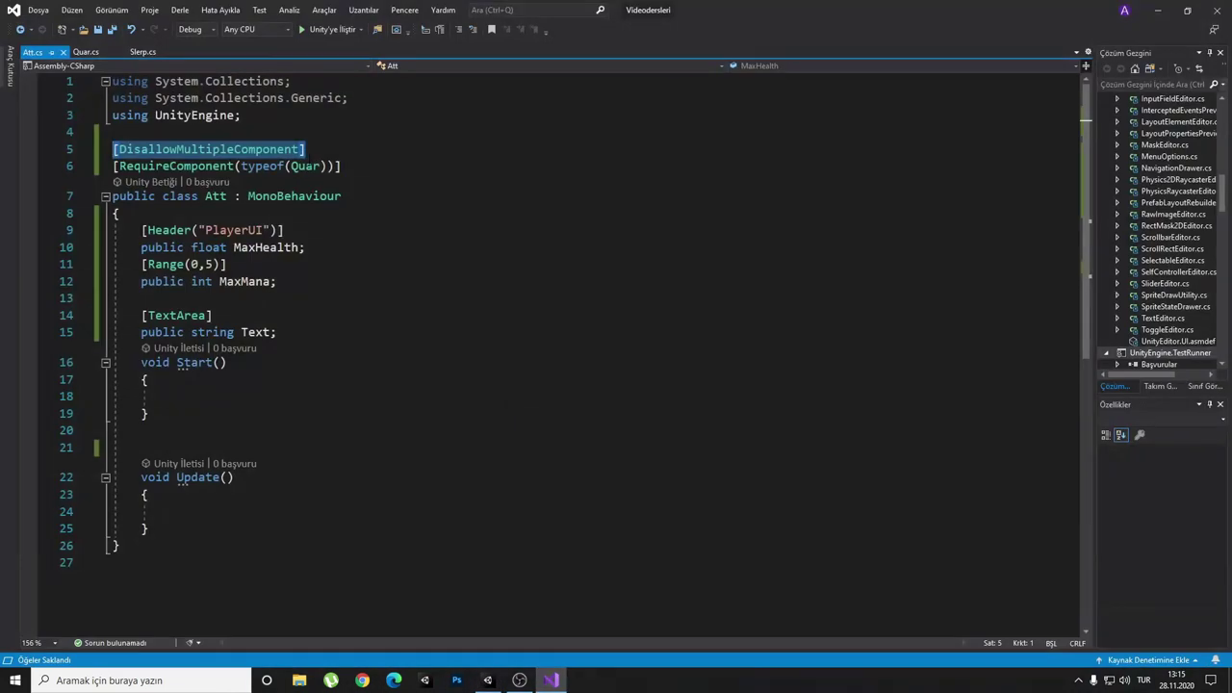
- Change RequireComponent's type from Quar to BoxCollider in Att.cs, then switch to Unity
{"action": "double_click", "coordinate": [305, 166]}
{"action": "type", "text": "b"}
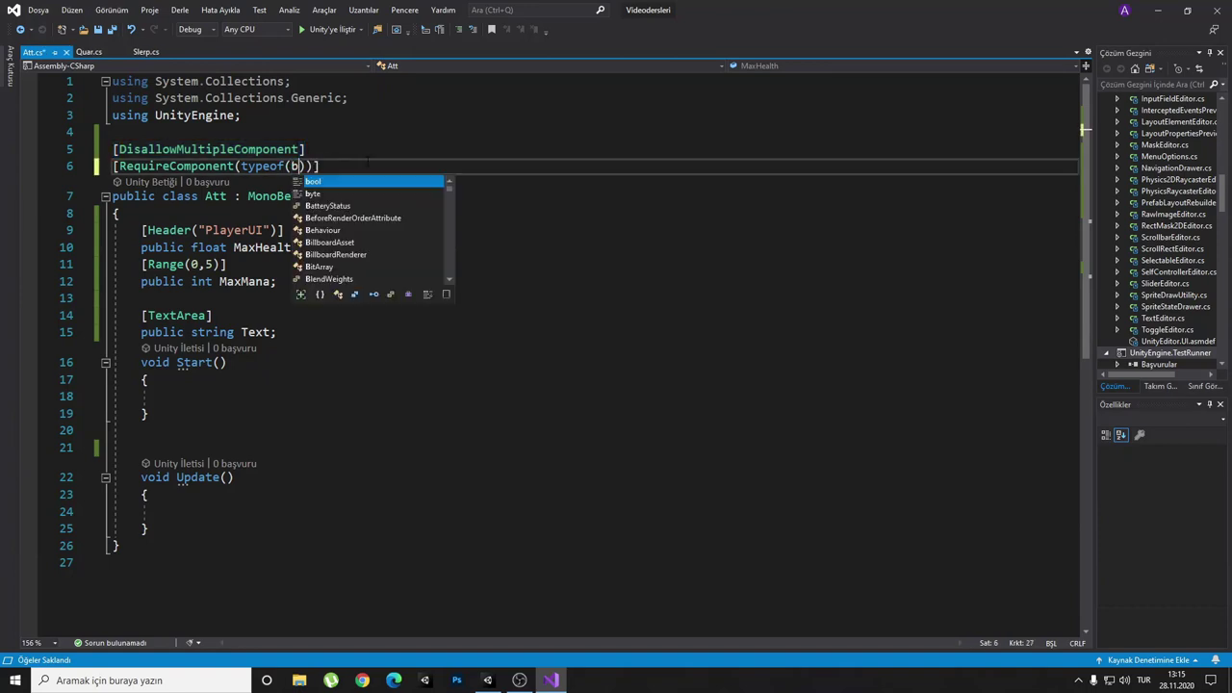
{"action": "type", "text": "ox"}
{"action": "key", "text": "Down"}
{"action": "key", "text": "Tab"}
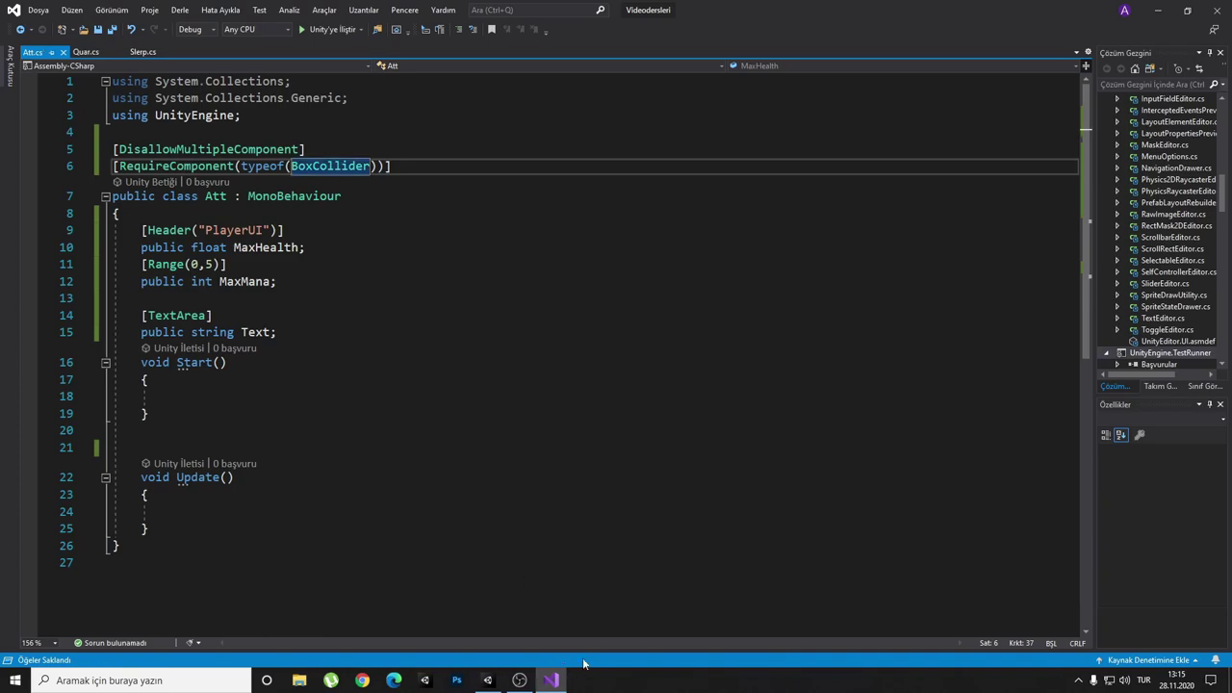
{"action": "key", "text": "alt+Tab"}
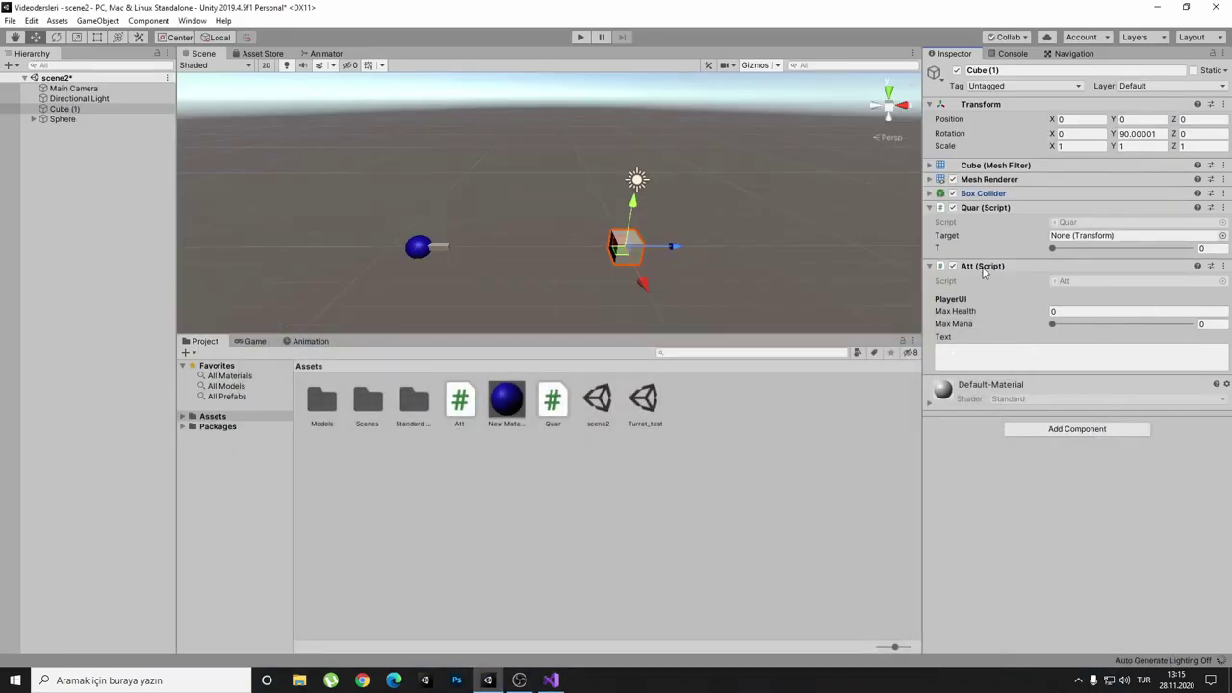
- Remove the Att, Quar and Box Collider components from Cube (1)
{"action": "right_click", "coordinate": [1013, 265]}
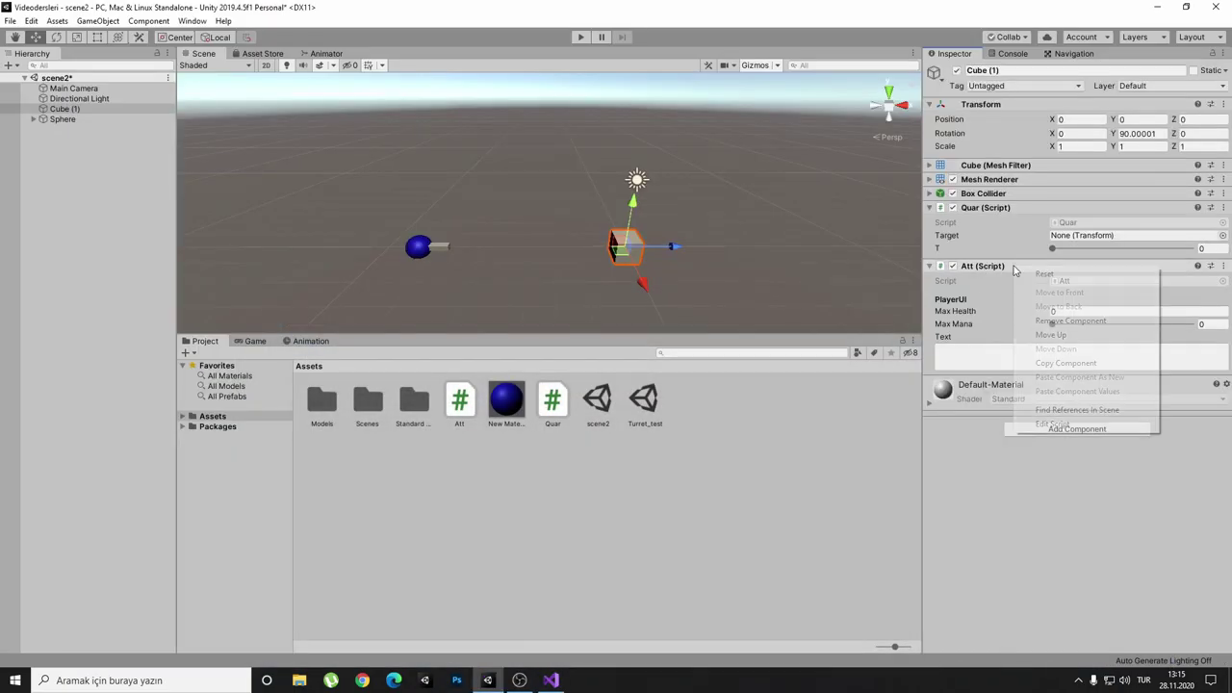
{"action": "left_click", "coordinate": [1043, 319]}
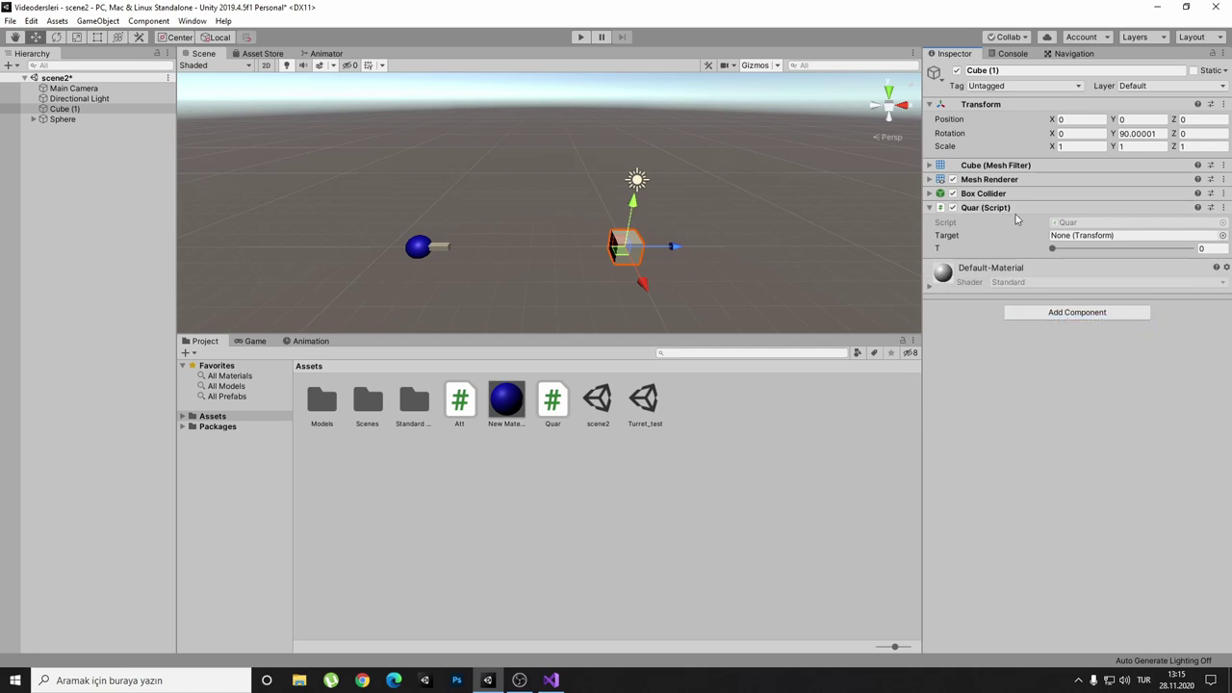
{"action": "right_click", "coordinate": [1017, 214]}
{"action": "left_click", "coordinate": [1044, 268]}
{"action": "right_click", "coordinate": [1008, 200]}
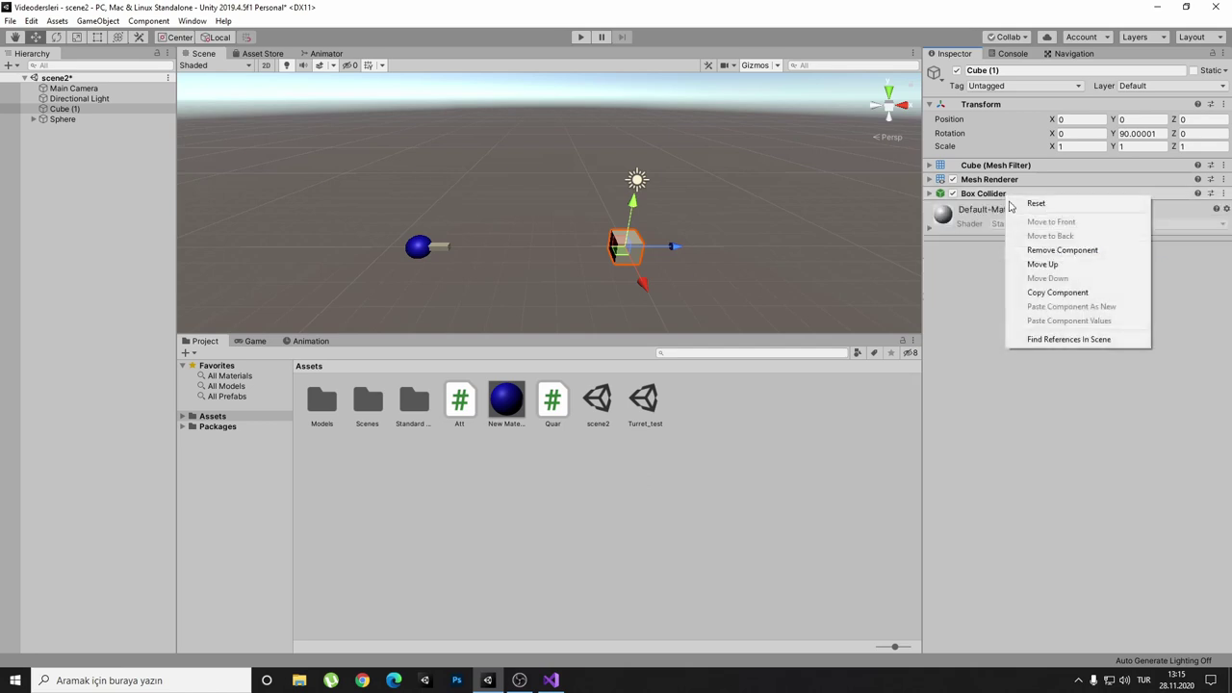
{"action": "left_click", "coordinate": [1038, 250]}
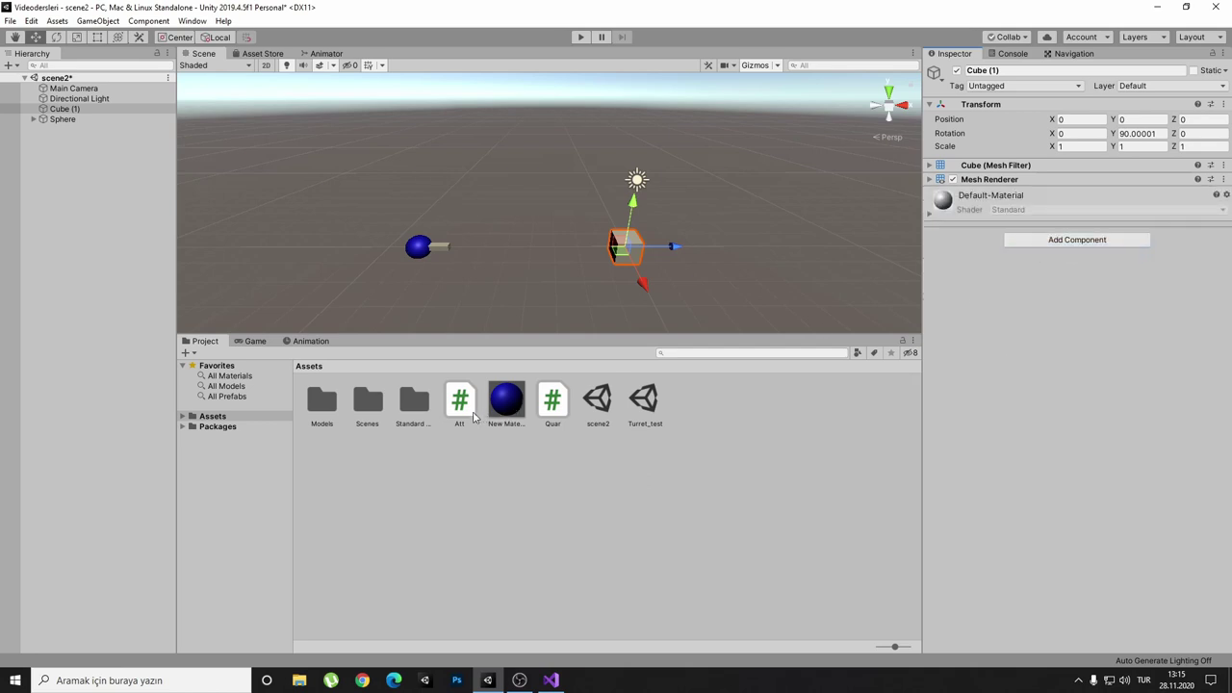
- Reattach Att to Cube (1) so it adds a Box Collider, then browse the Add Component categories
{"action": "left_click_drag", "start_coordinate": [462, 399], "coordinate": [1132, 339]}
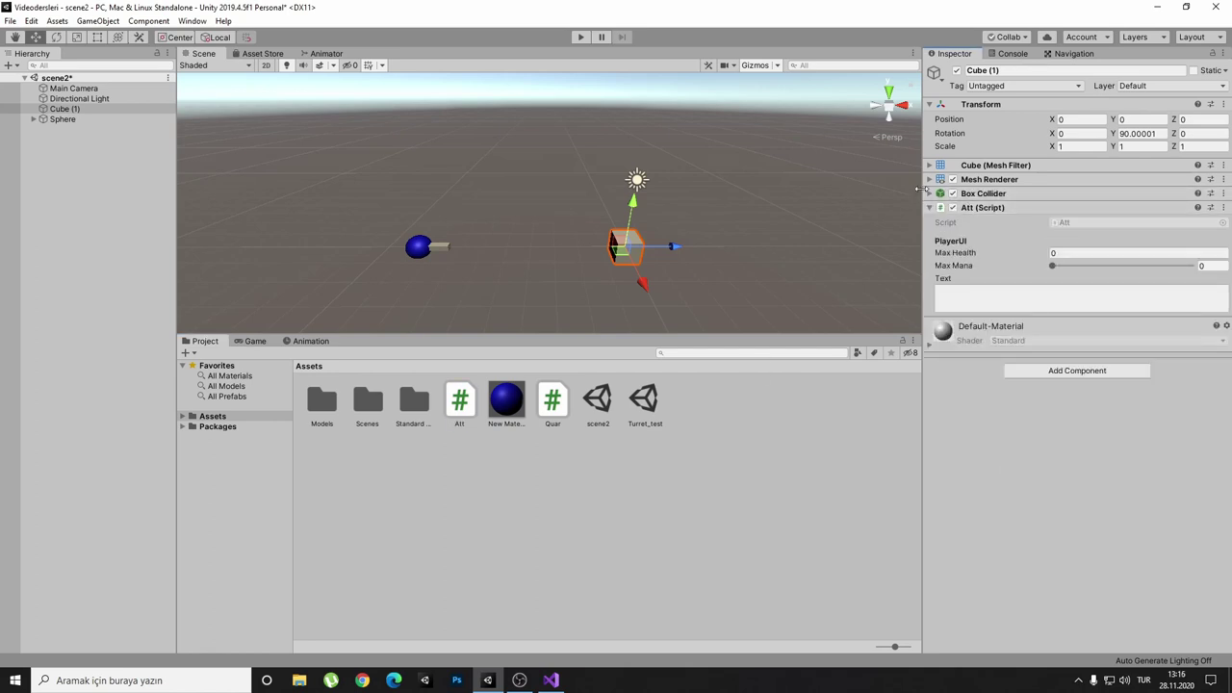
{"action": "left_click", "coordinate": [1071, 375]}
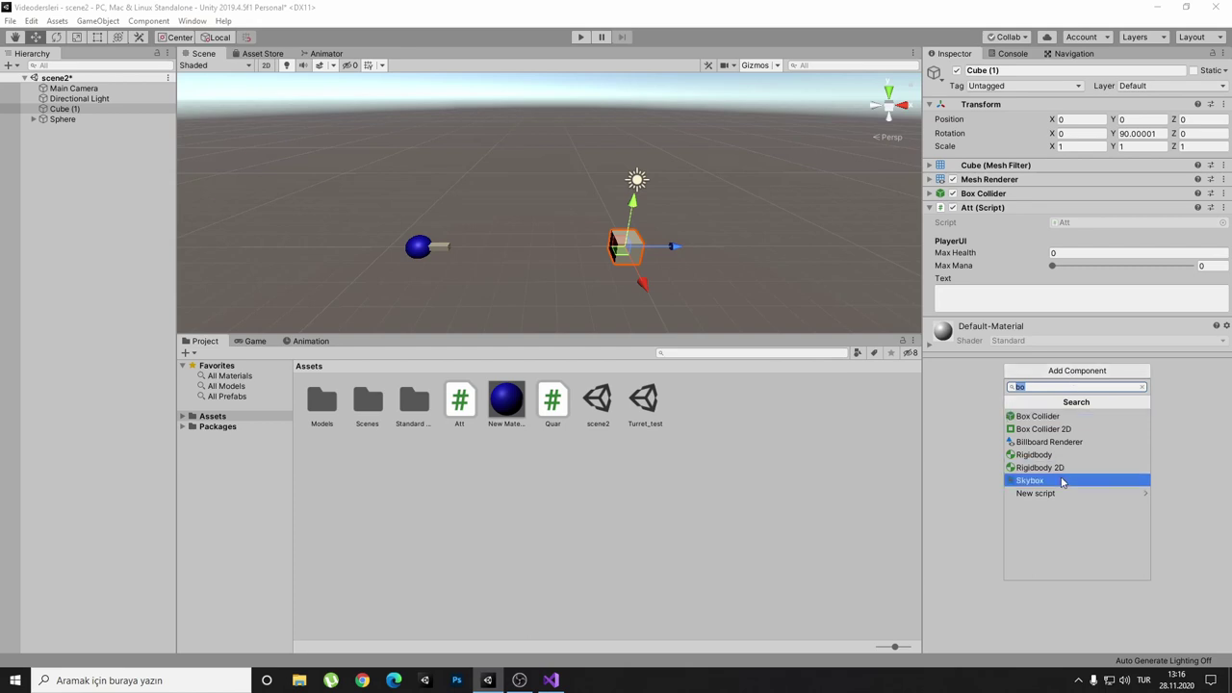
{"action": "left_click", "coordinate": [1144, 387]}
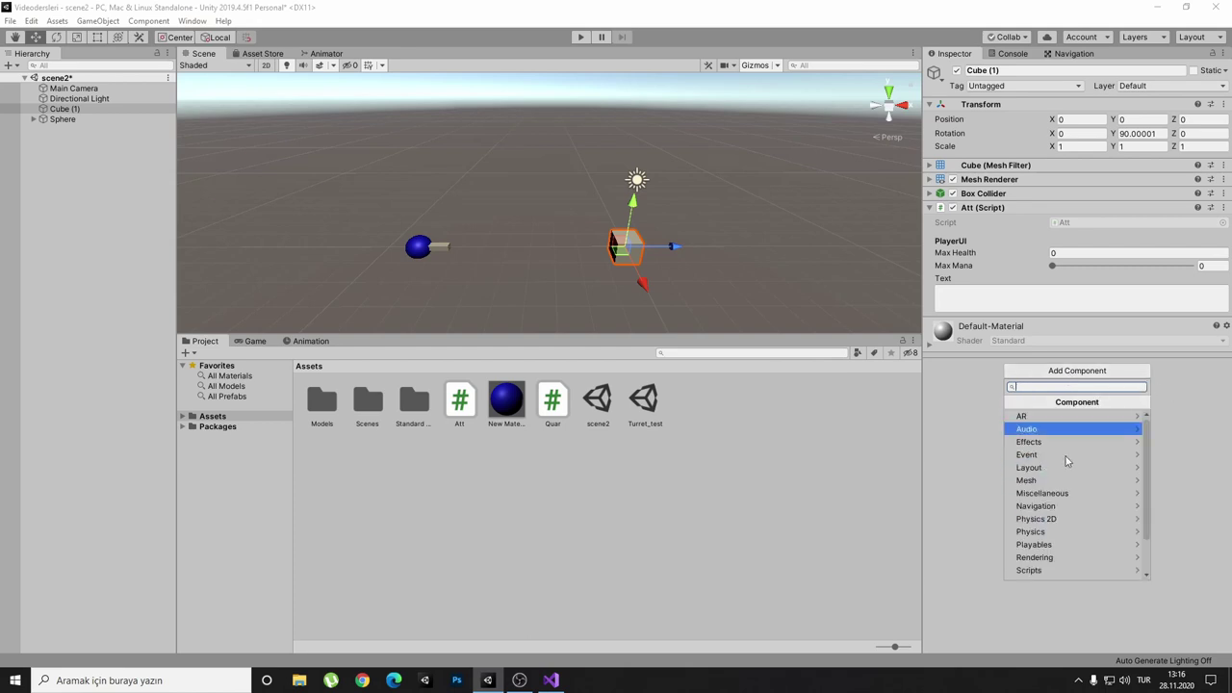
{"action": "scroll", "coordinate": [1054, 495], "scroll_direction": "down", "scroll_amount": 2}
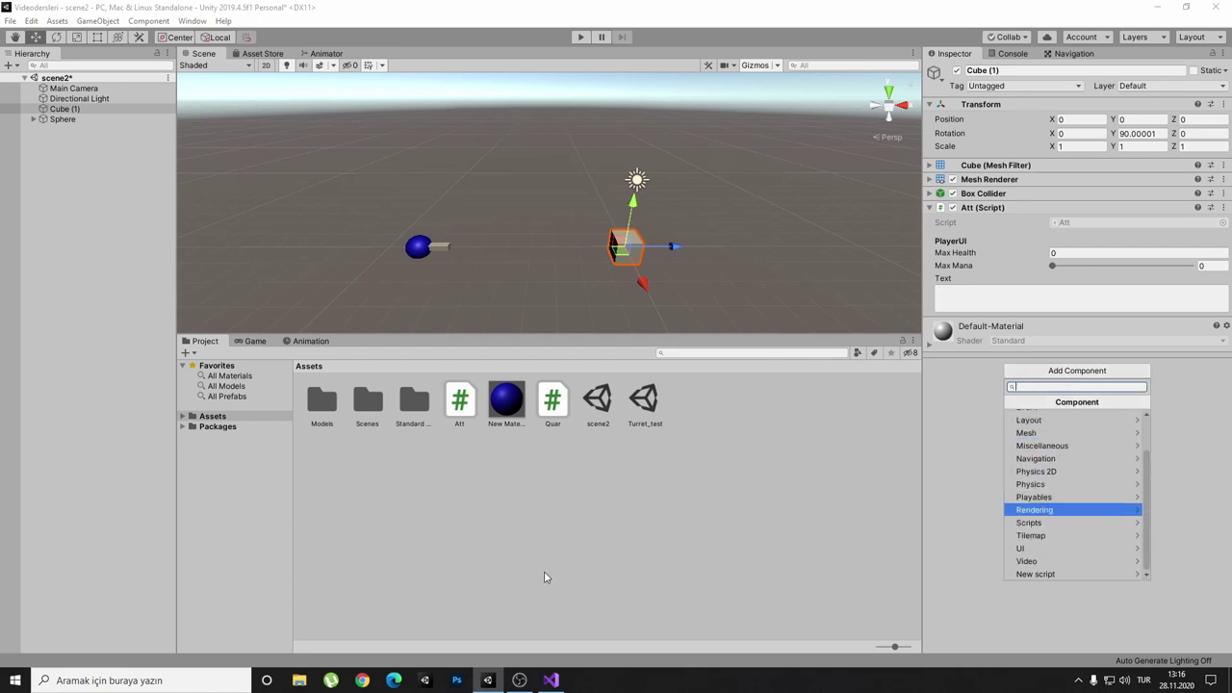
{"action": "left_click", "coordinate": [552, 677]}
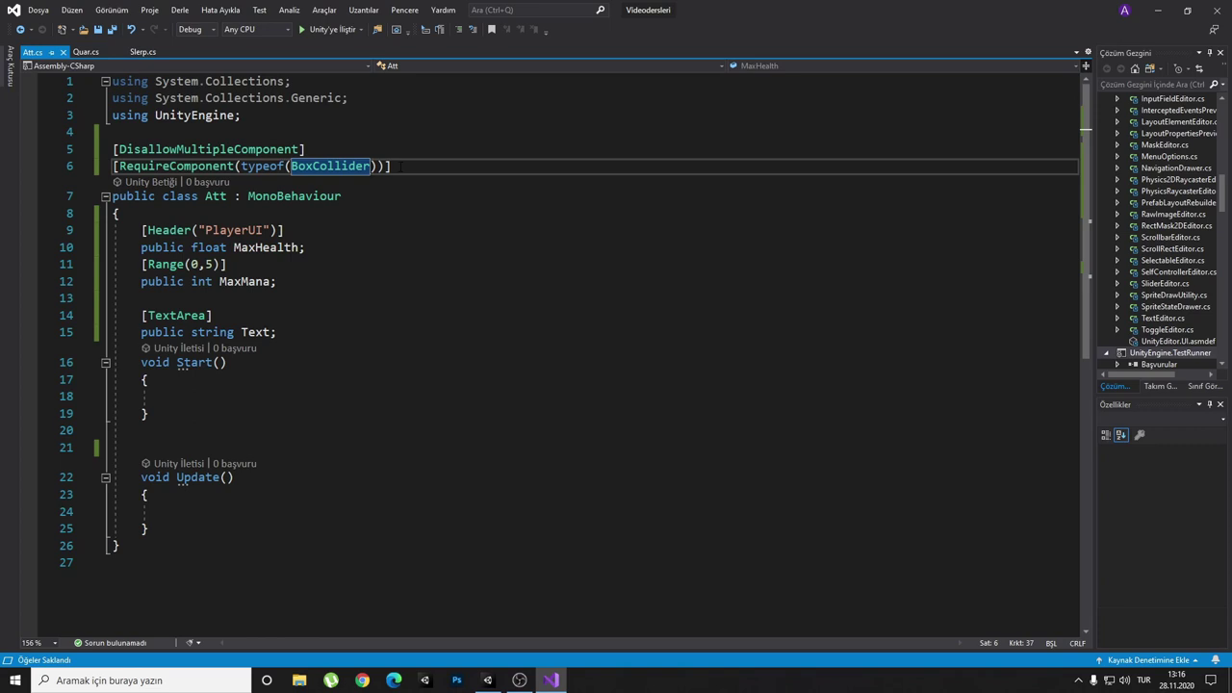
- Delete the DisallowMultipleComponent and RequireComponent attribute lines above the Att class
{"action": "mouse_move", "coordinate": [401, 166]}
{"action": "left_mouse_down"}
{"action": "mouse_move", "coordinate": [115, 132]}
{"action": "mouse_move", "coordinate": [114, 149]}
{"action": "left_mouse_up"}
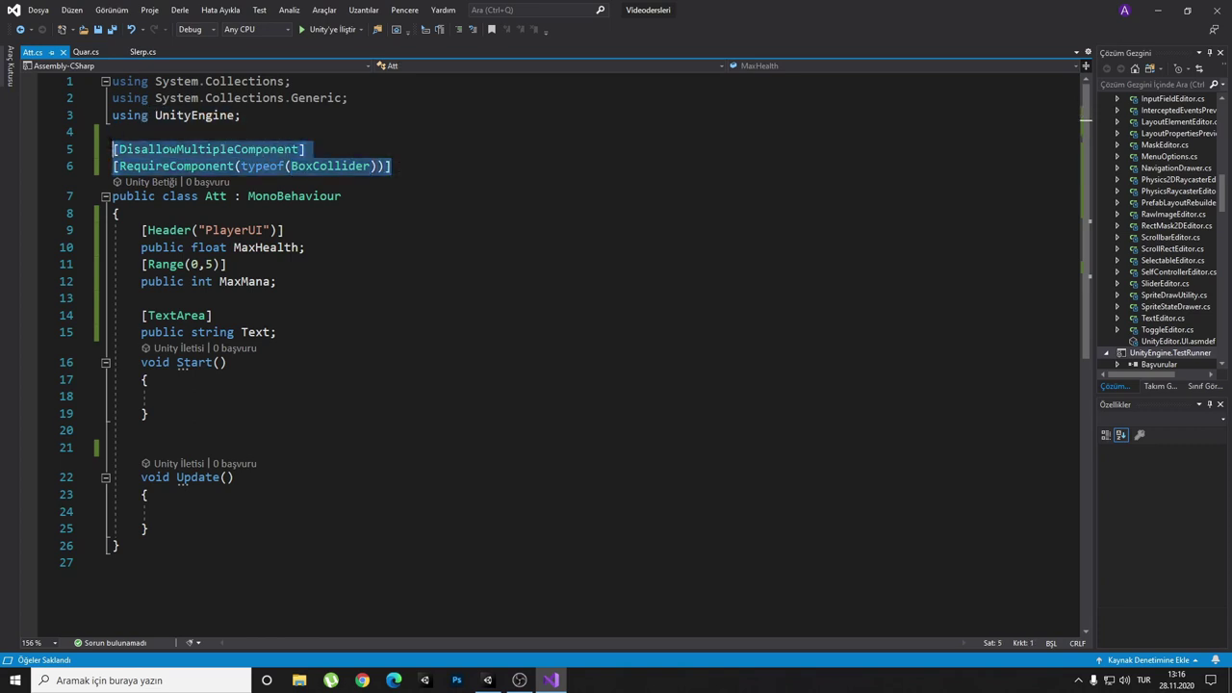
{"action": "key", "text": "Delete"}
{"action": "key", "text": "BackSpace"}
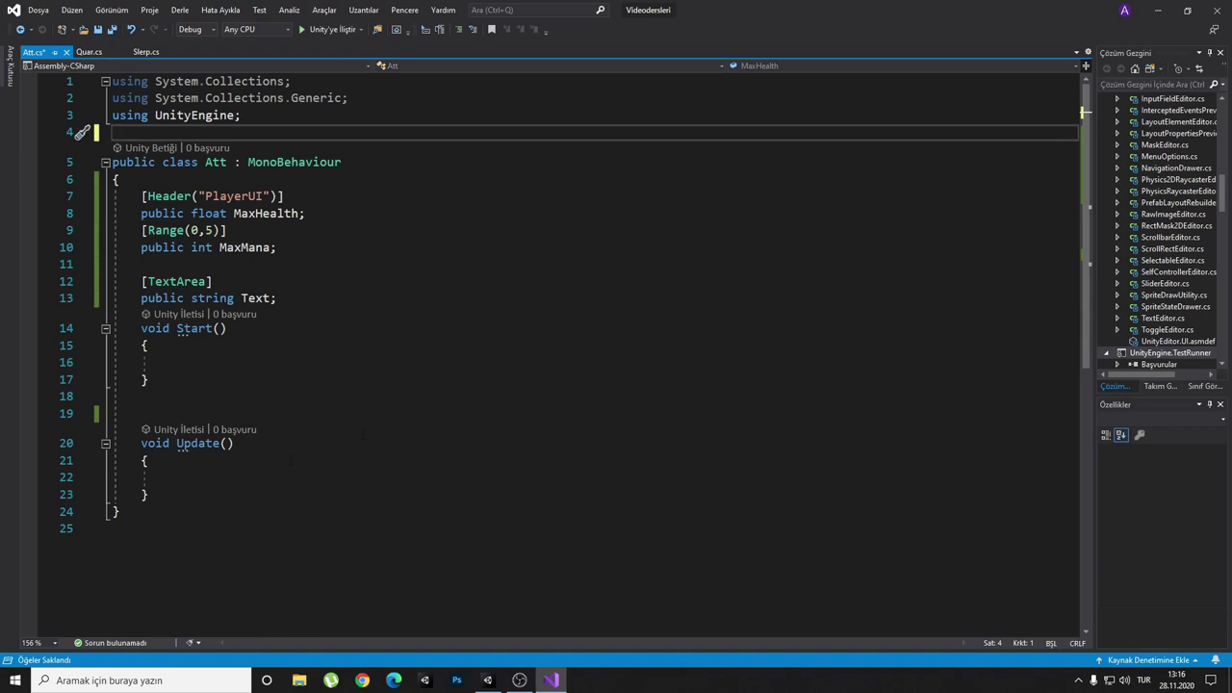
- Trim the extra blank lines around Start and Update and add a new line after Update
{"action": "left_click", "coordinate": [210, 488]}
{"action": "key", "text": "Up"}
{"action": "key", "text": "Up"}
{"action": "key", "text": "Up"}
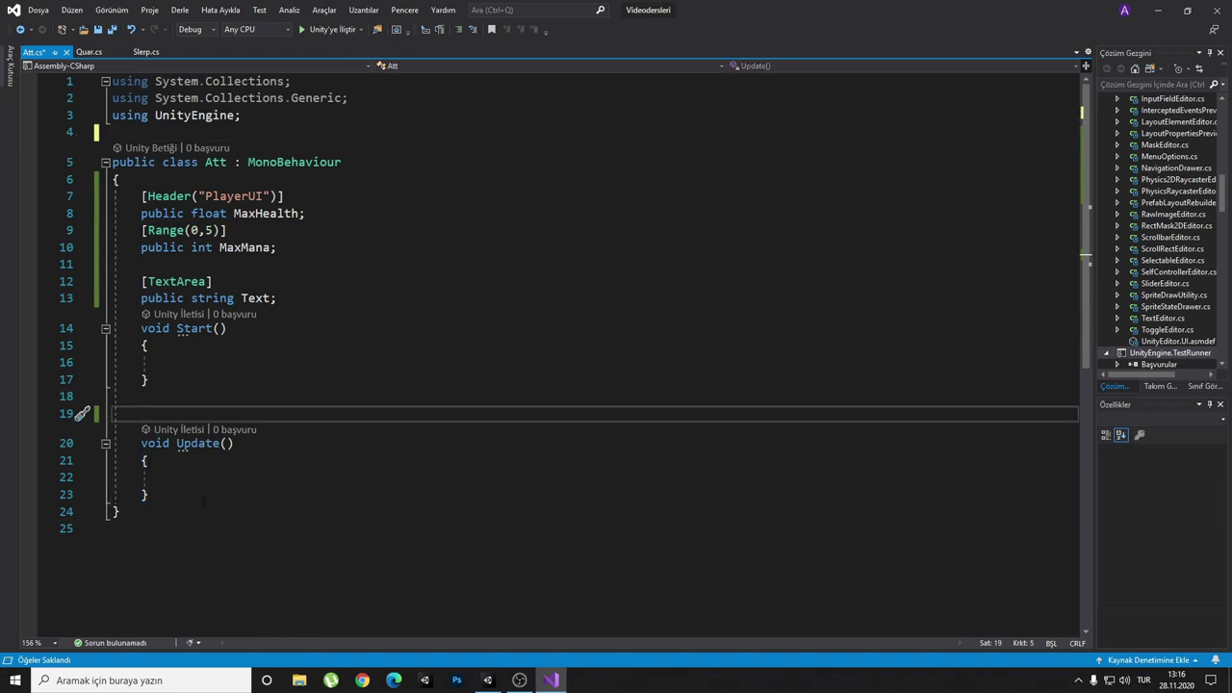
{"action": "key", "text": "BackSpace"}
{"action": "left_click", "coordinate": [178, 475]}
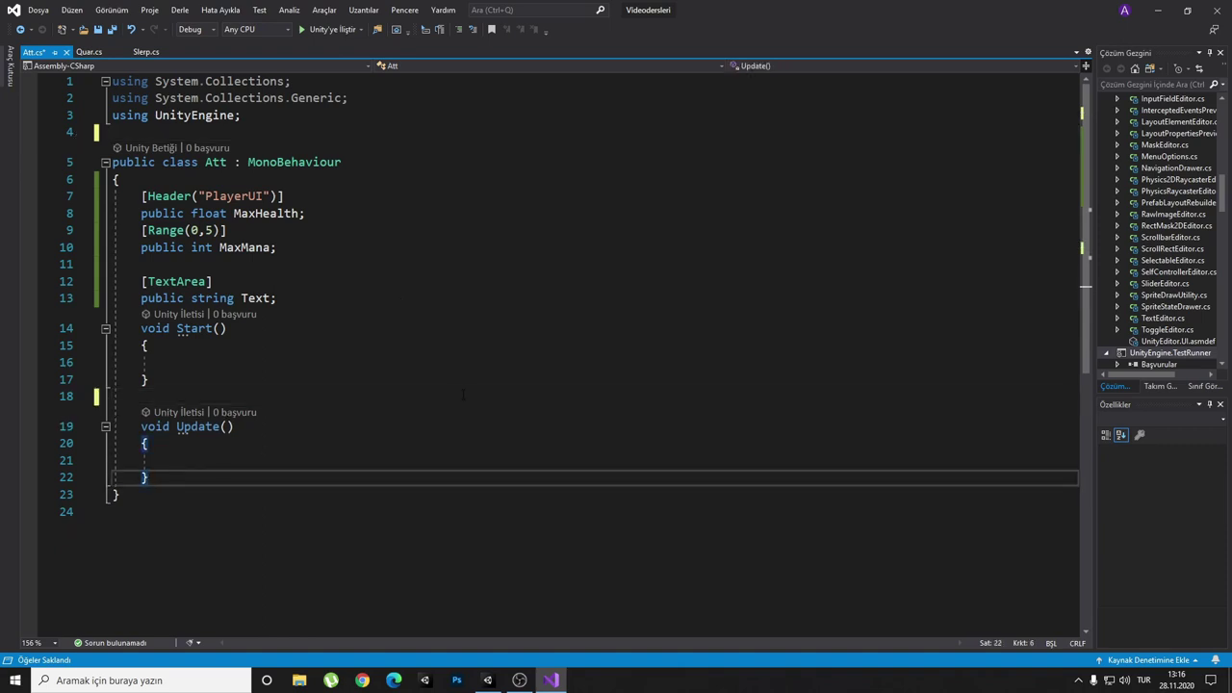
{"action": "left_click", "coordinate": [661, 396]}
{"action": "key", "text": "BackSpace"}
{"action": "key", "text": "Down"}
{"action": "key", "text": "Down"}
{"action": "key", "text": "Down"}
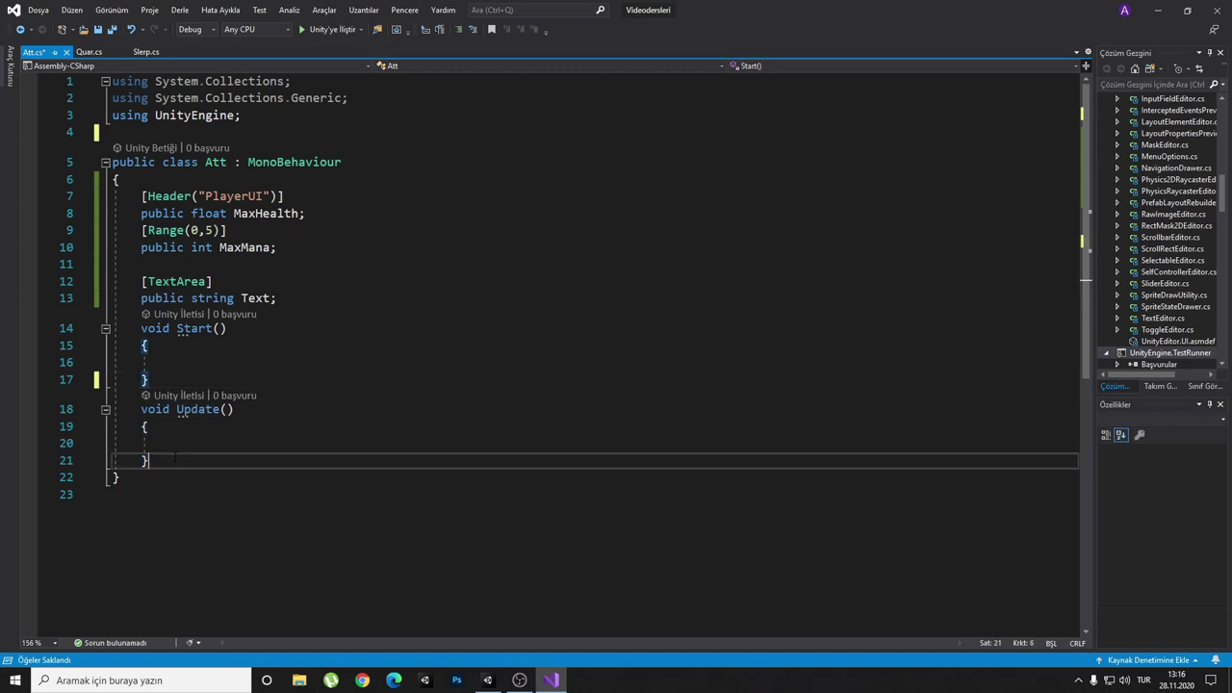
{"action": "key", "text": "Return"}
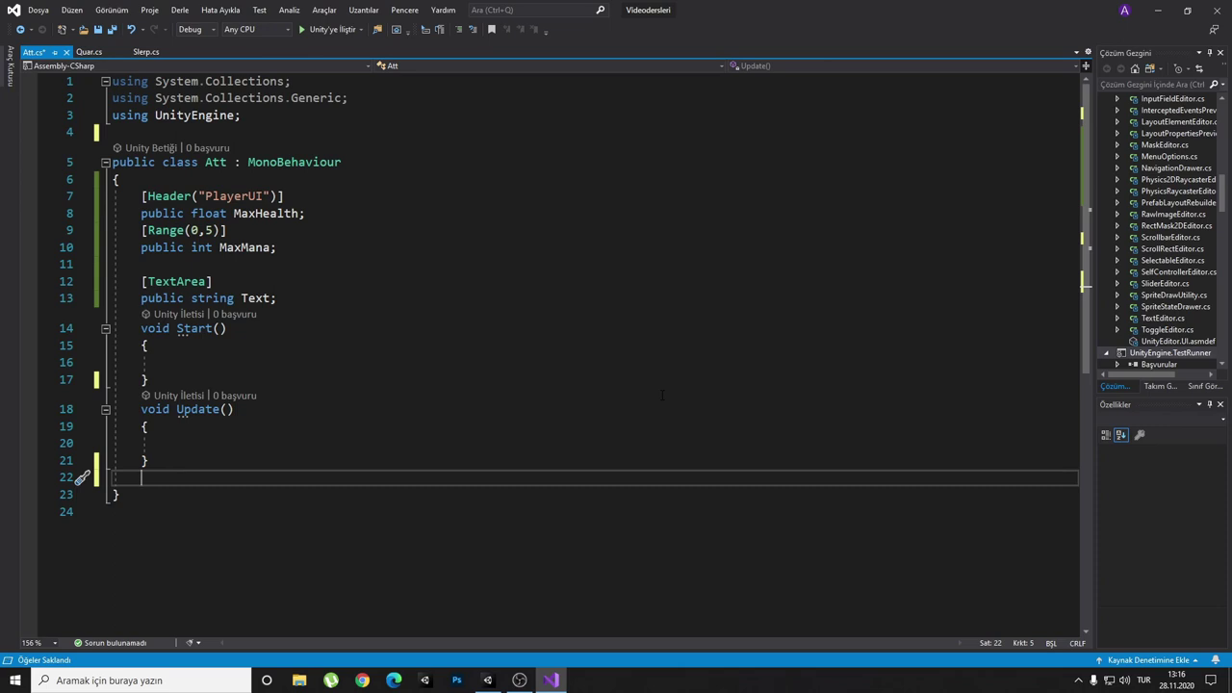
{"action": "scroll", "coordinate": [593, 447], "scroll_direction": "down", "scroll_amount": 1}
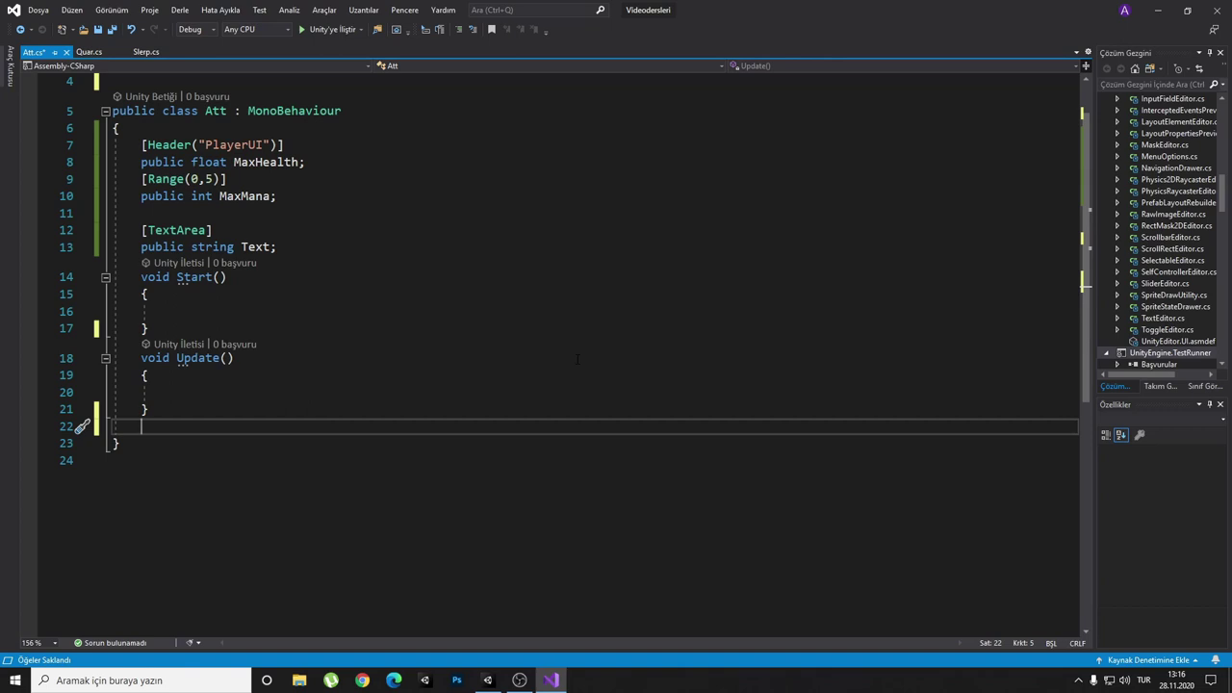
- Declare public static void Restart() and add a using UnityEngine.SceneManagement directive
{"action": "type", "text": "public"}
{"action": "type", "text": " static"}
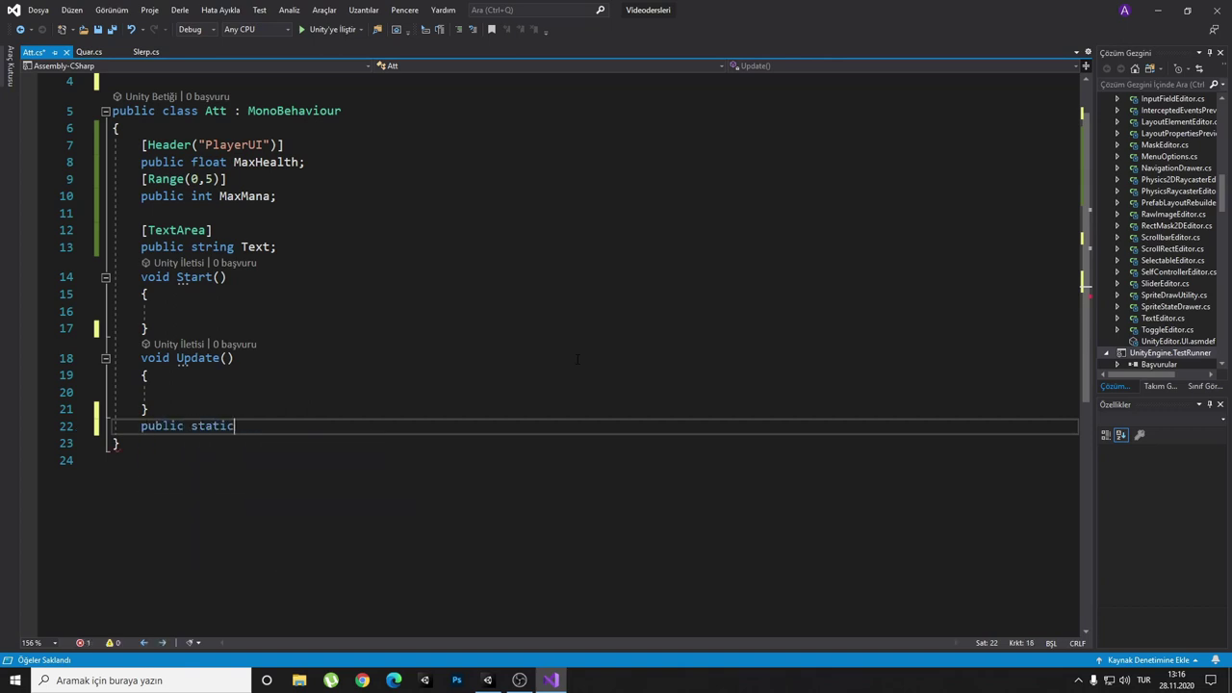
{"action": "type", "text": " void"}
{"action": "type", "text": " Restart"}
{"action": "type", "text": "()"}
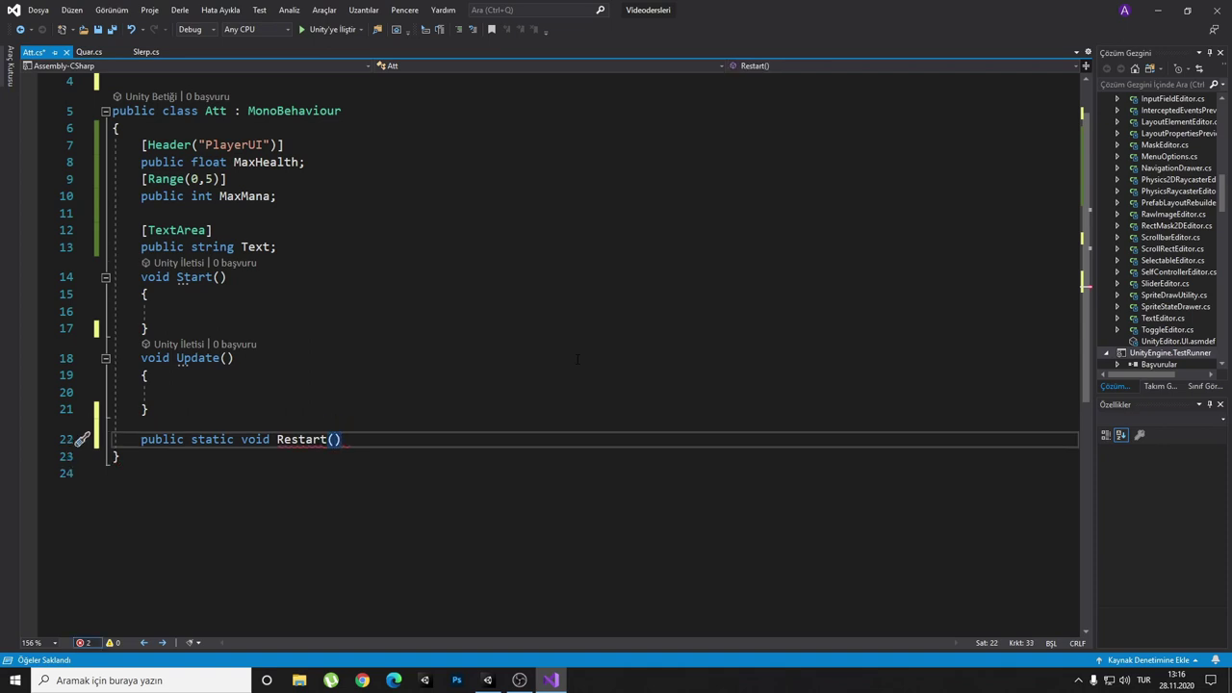
{"action": "type", "text": " {"}
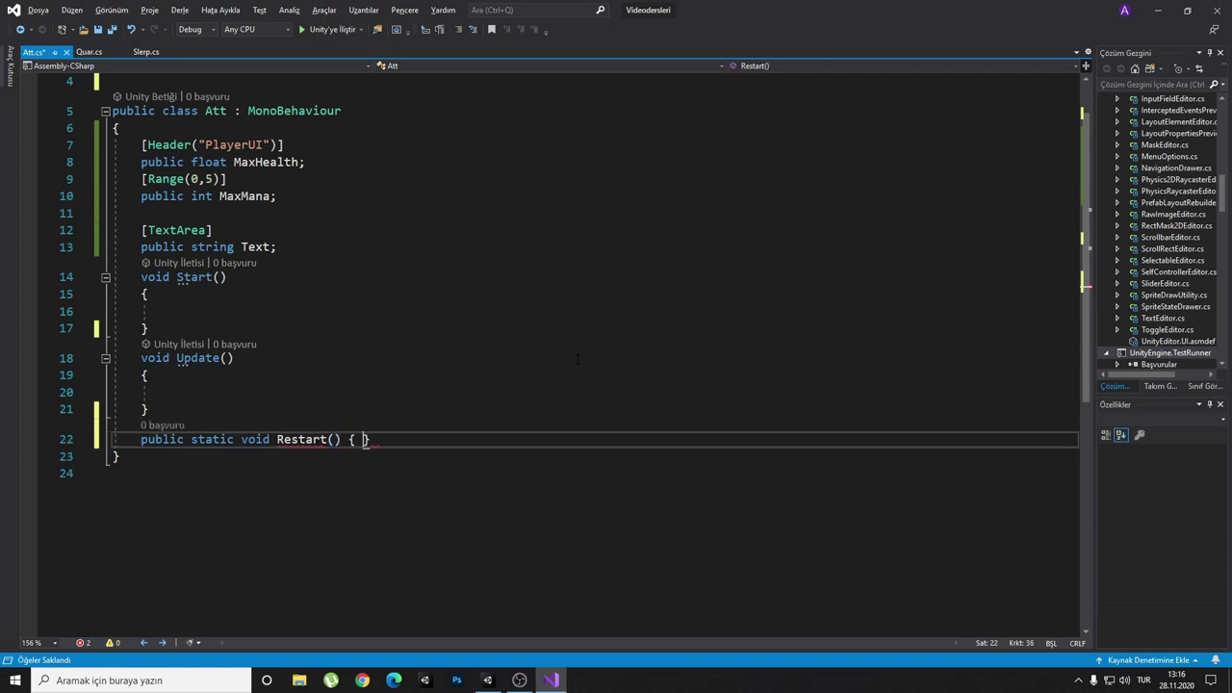
{"action": "key", "text": "Return"}
{"action": "scroll", "coordinate": [577, 376], "scroll_direction": "up", "scroll_amount": 1}
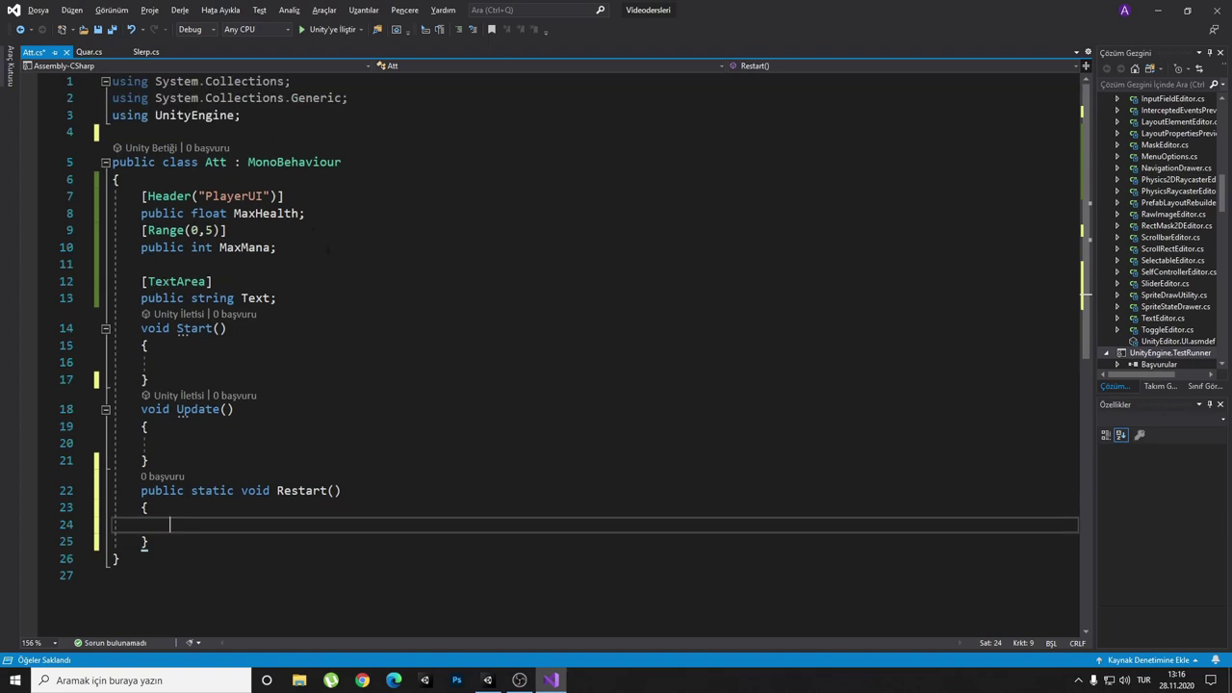
{"action": "left_click", "coordinate": [240, 116]}
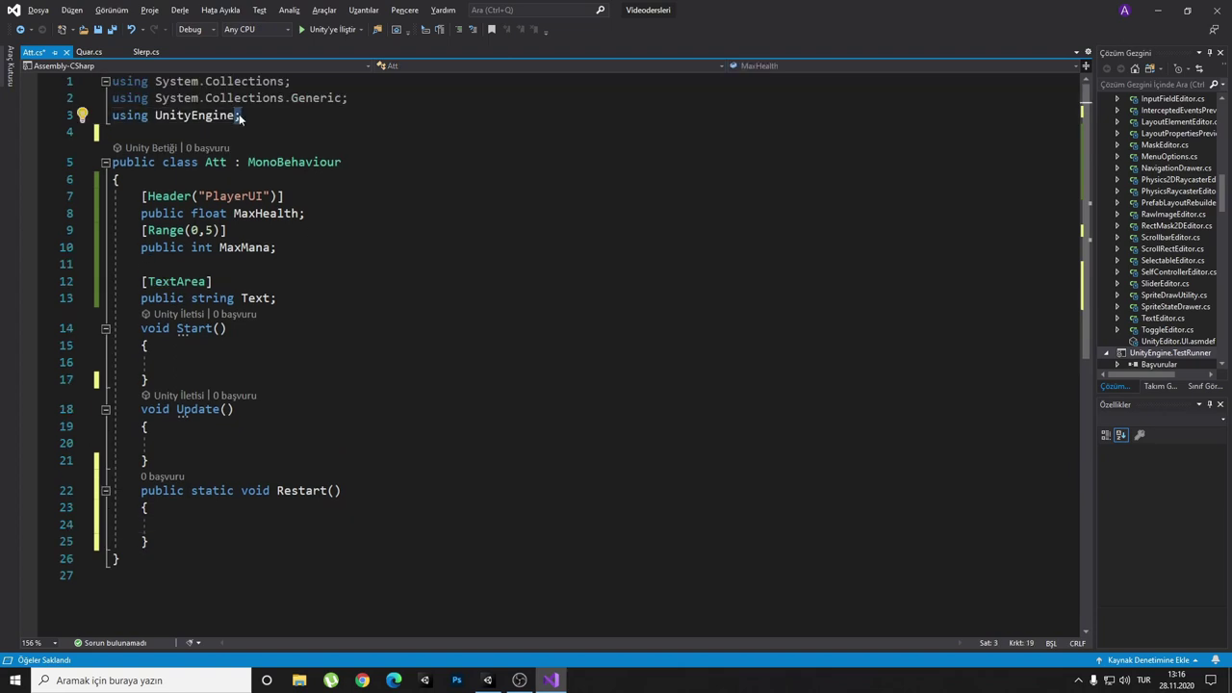
{"action": "key", "text": "Return"}
{"action": "type", "text": "using "}
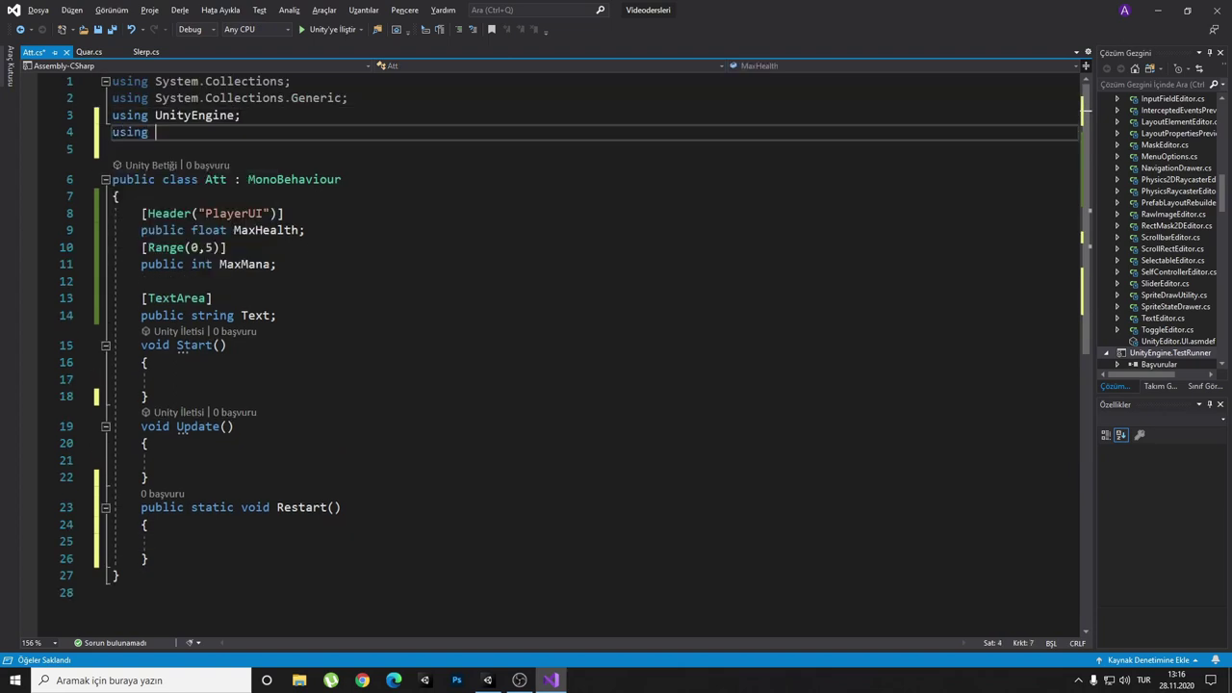
{"action": "type", "text": "uni"}
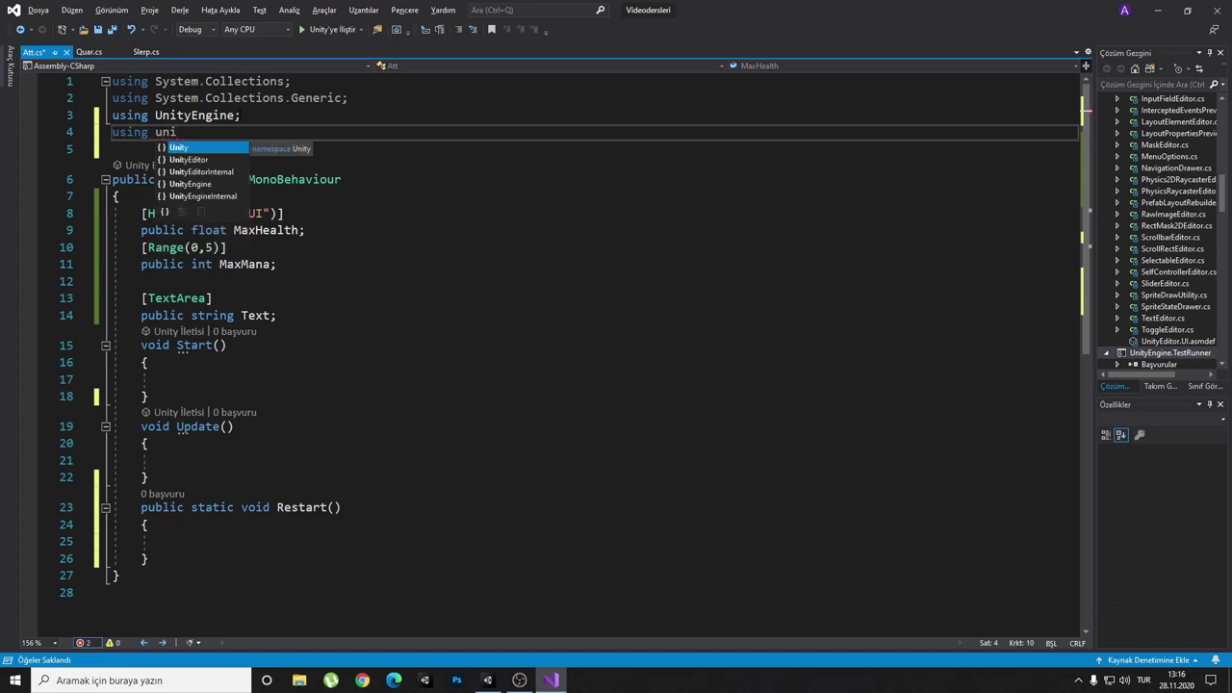
{"action": "type", "text": ".S;"}
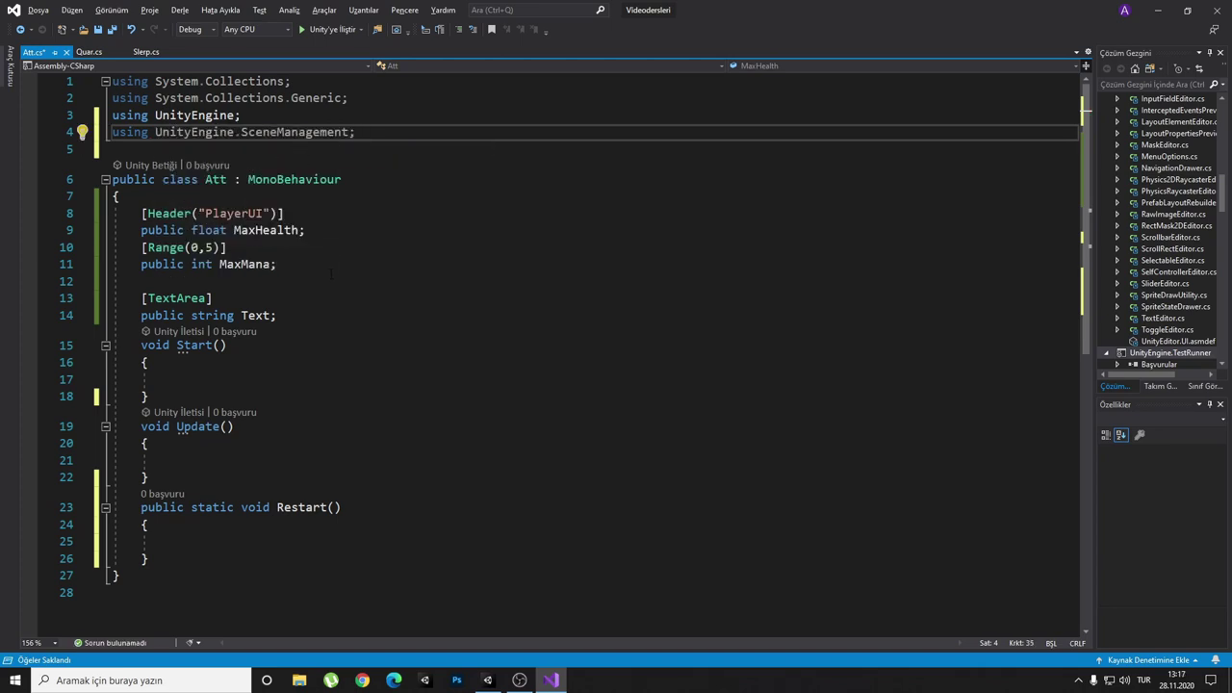
- Write SceneManager.LoadScene(0); inside the Restart method body
{"action": "scroll", "coordinate": [290, 320], "scroll_direction": "down", "scroll_amount": 1}
{"action": "left_click", "coordinate": [204, 473]}
{"action": "left_click", "coordinate": [218, 490]}
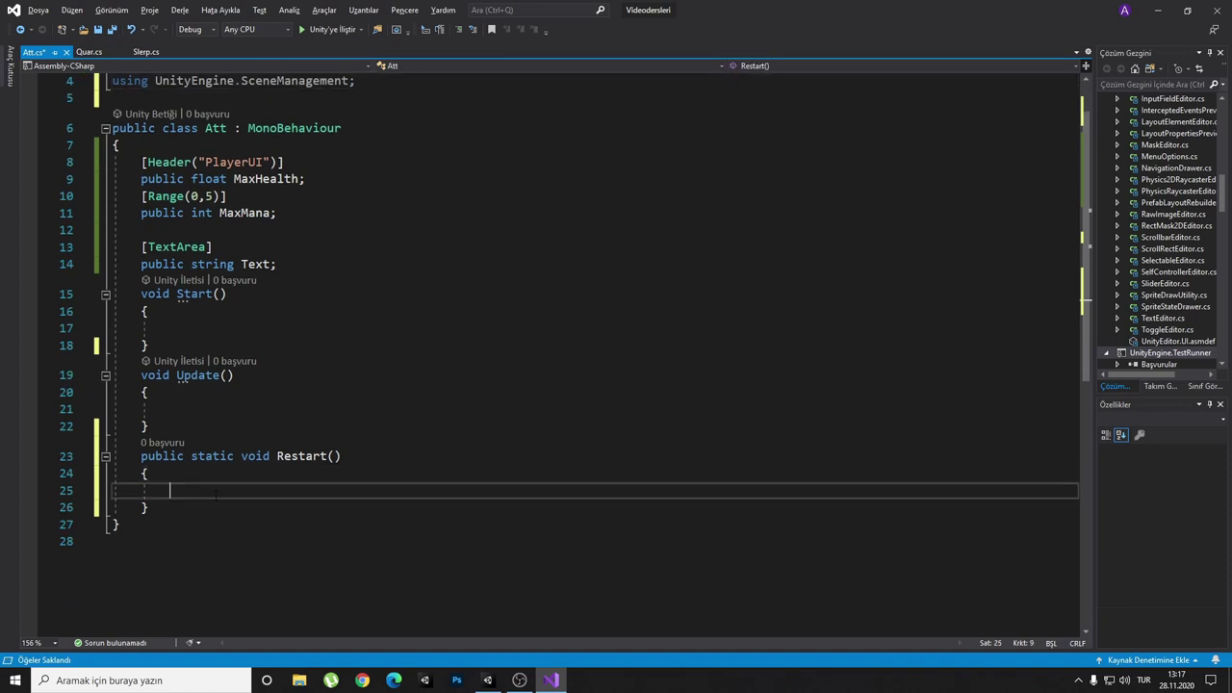
{"action": "type", "text": "sce"}
{"action": "key", "text": "Down"}
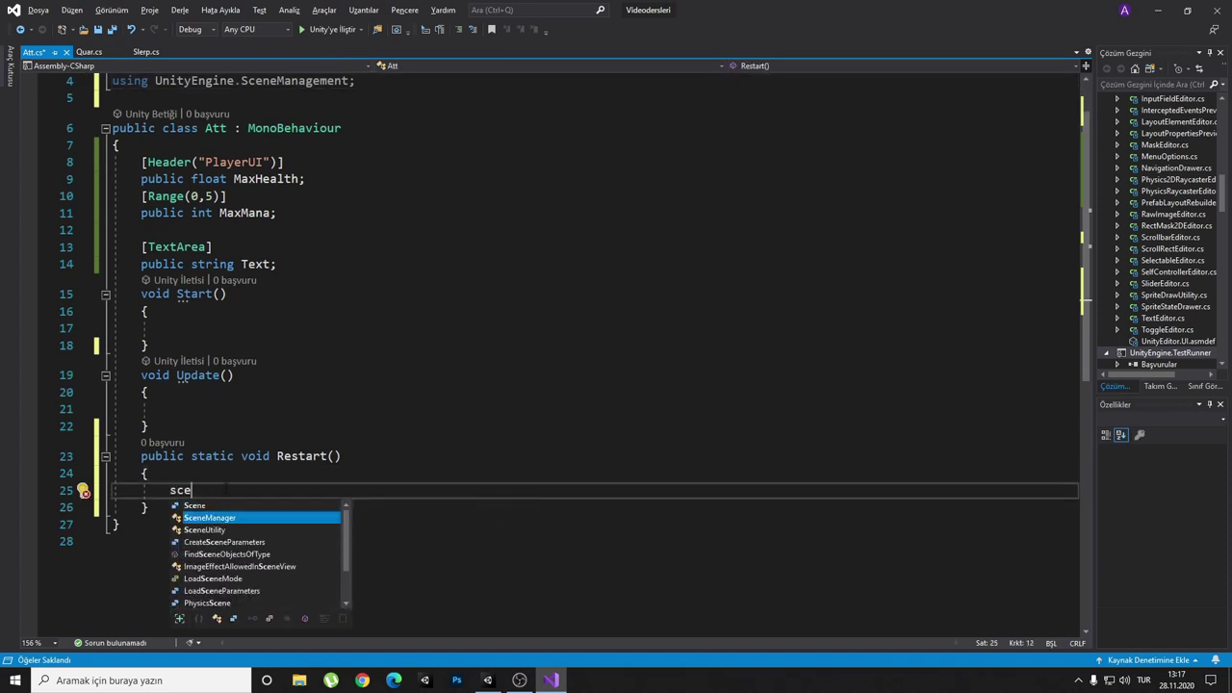
{"action": "key", "text": "Tab"}
{"action": "type", "text": ".lo"}
{"action": "key", "text": "Tab"}
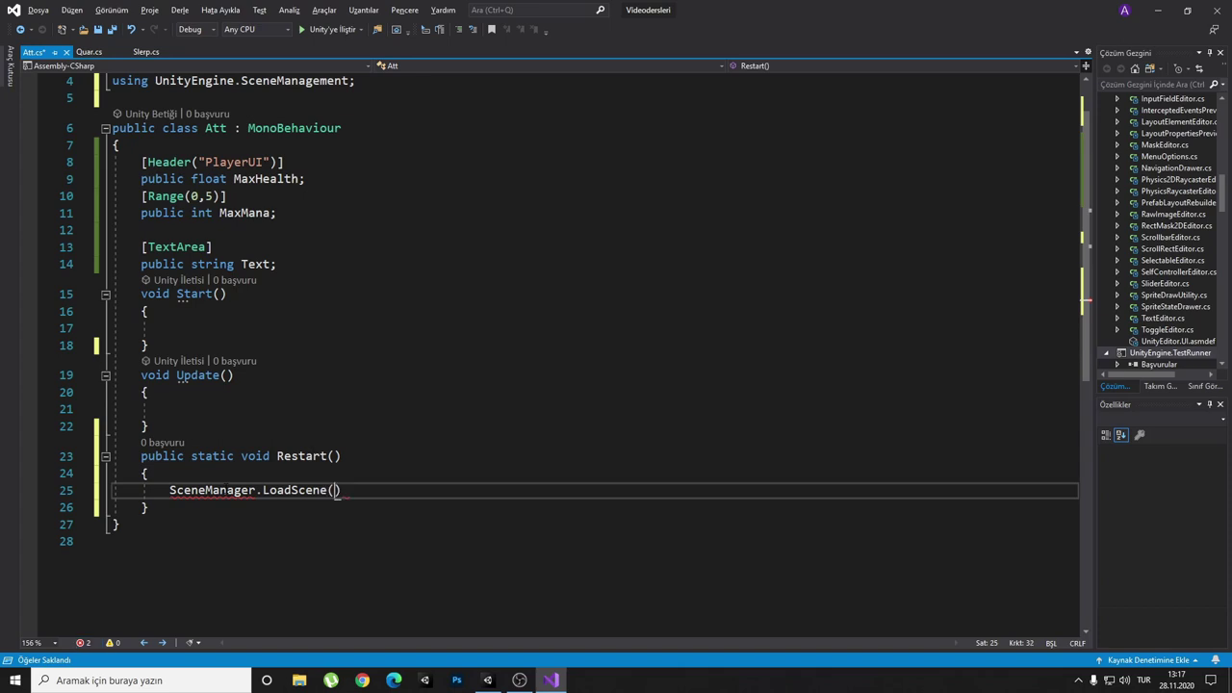
{"action": "type", "text": "(0);"}
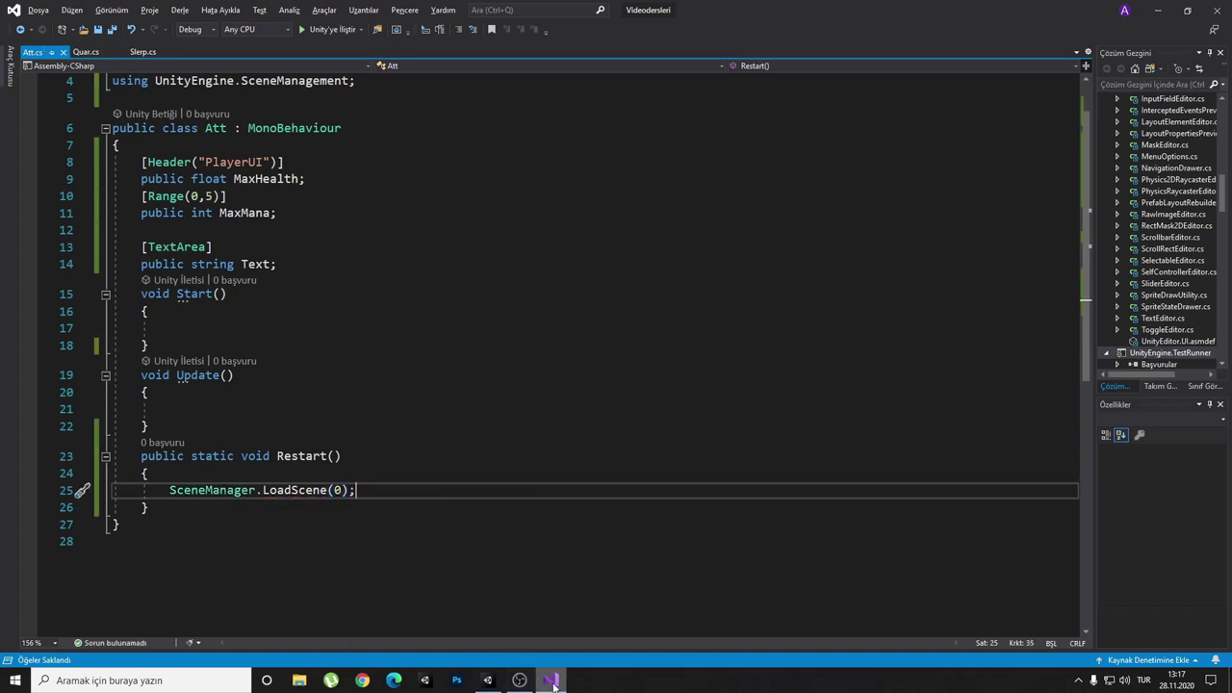
{"action": "left_click", "coordinate": [520, 680]}
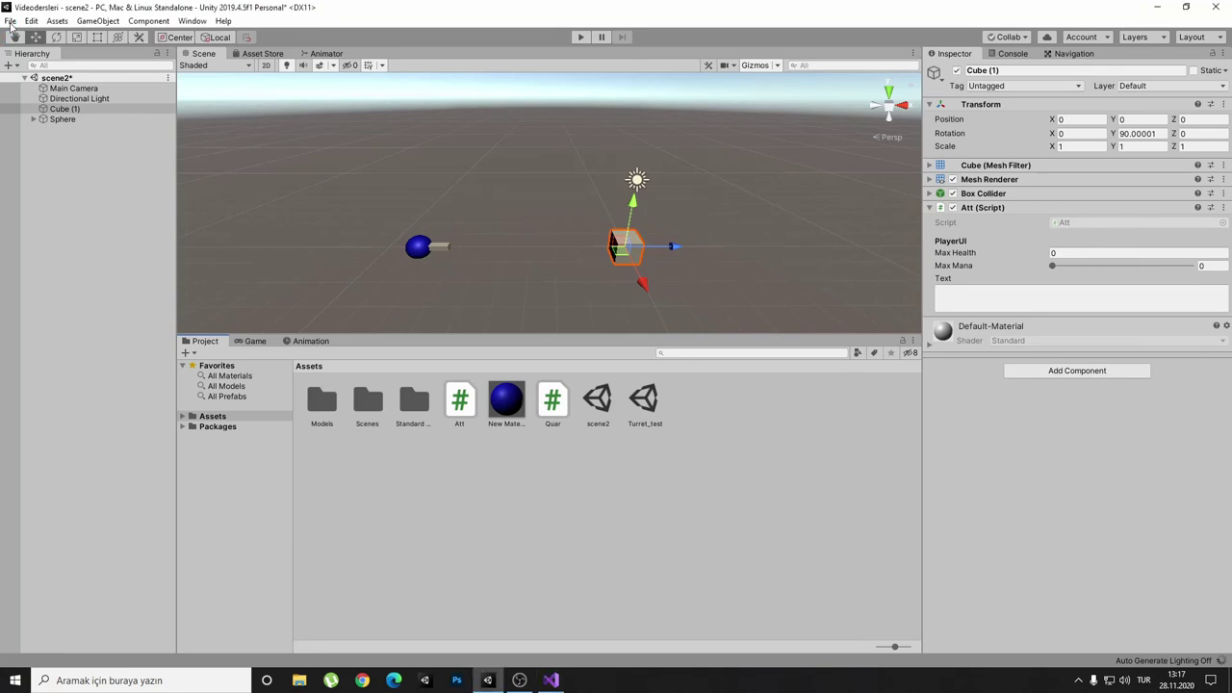
- In Build Settings, remove scene2 and re-add it with Add Open Scenes as index 0
{"action": "left_click", "coordinate": [9, 21]}
{"action": "left_click", "coordinate": [39, 147]}
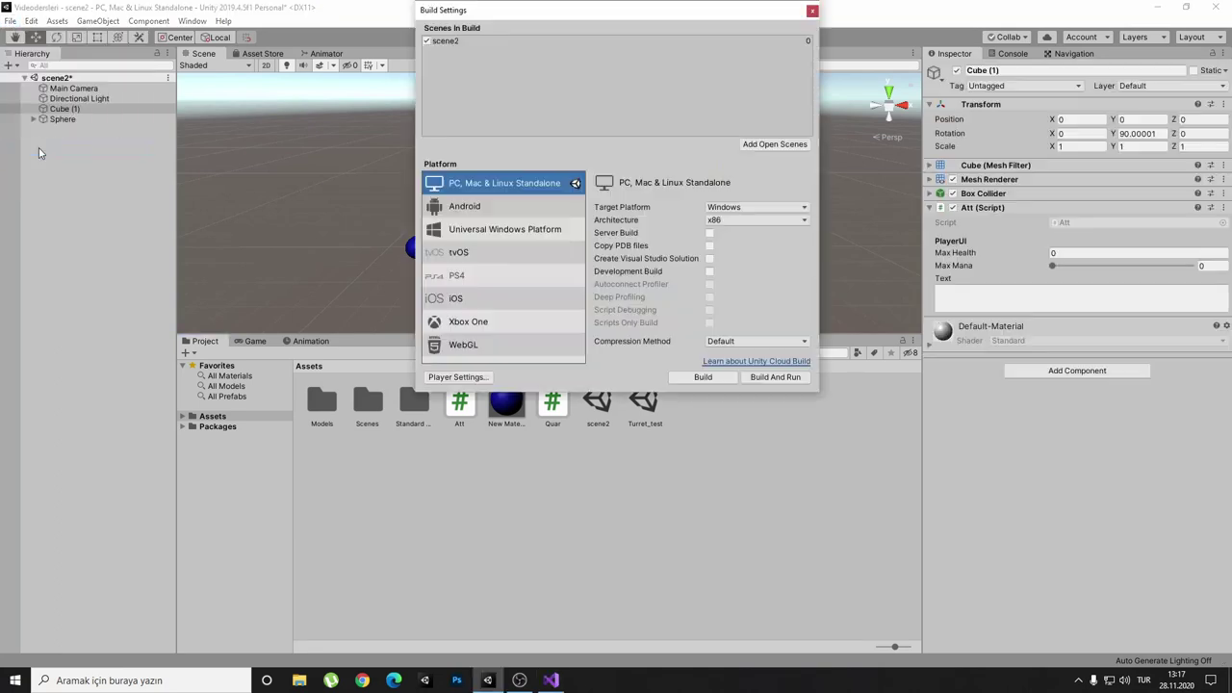
{"action": "left_click", "coordinate": [660, 44]}
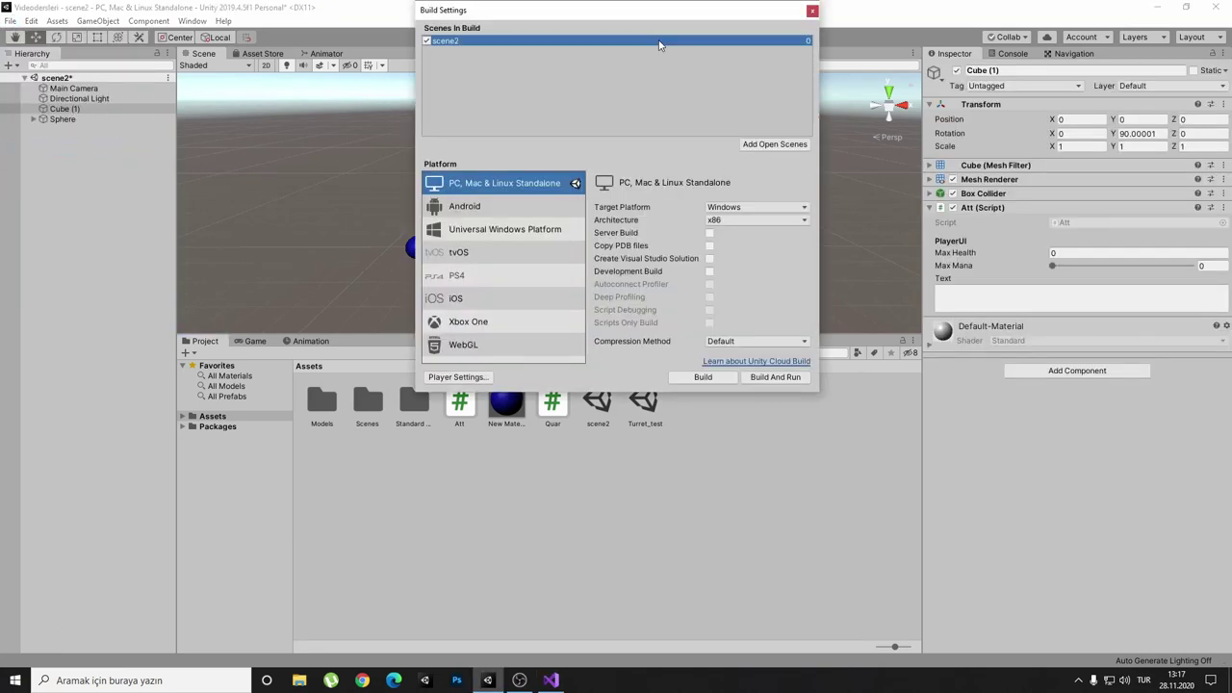
{"action": "right_click", "coordinate": [659, 46]}
{"action": "left_click", "coordinate": [674, 48]}
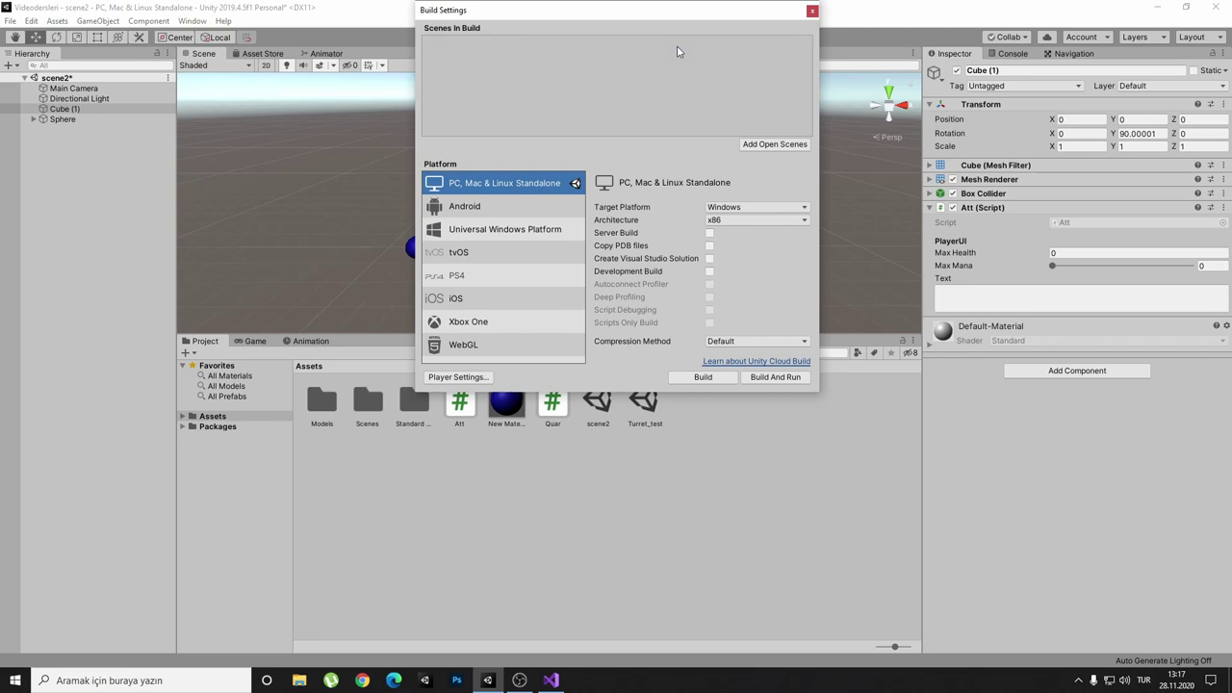
{"action": "left_click", "coordinate": [757, 152]}
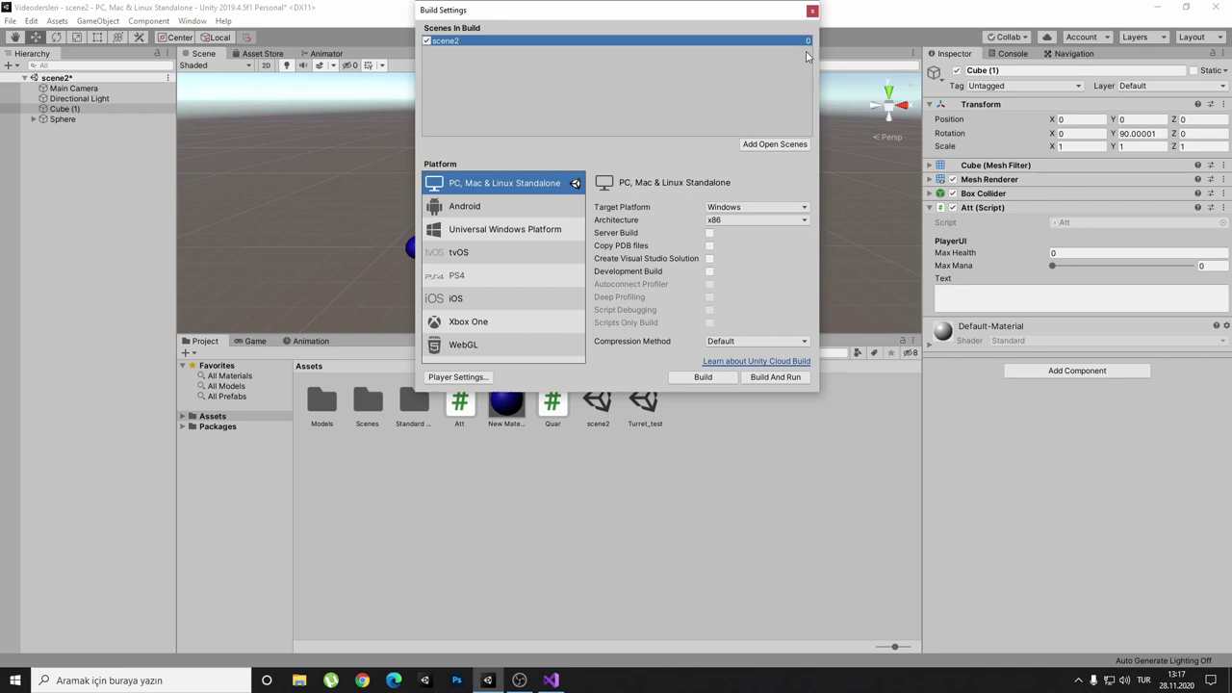
{"action": "left_click", "coordinate": [811, 11]}
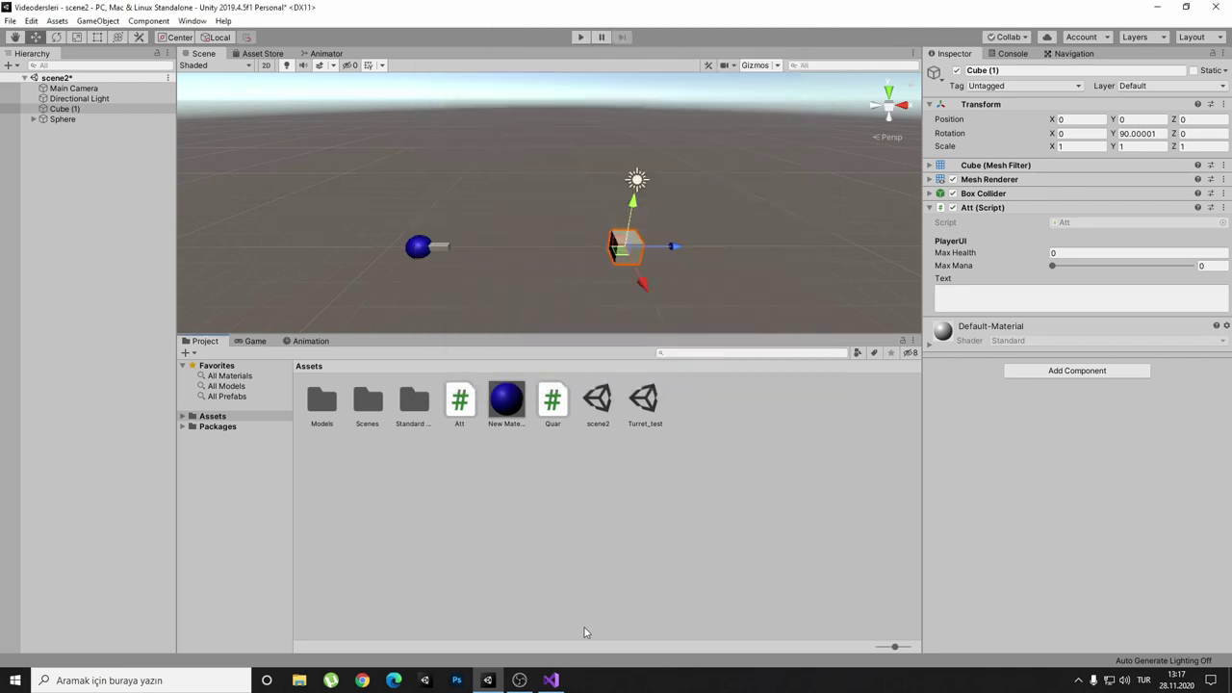
{"action": "left_click", "coordinate": [551, 681]}
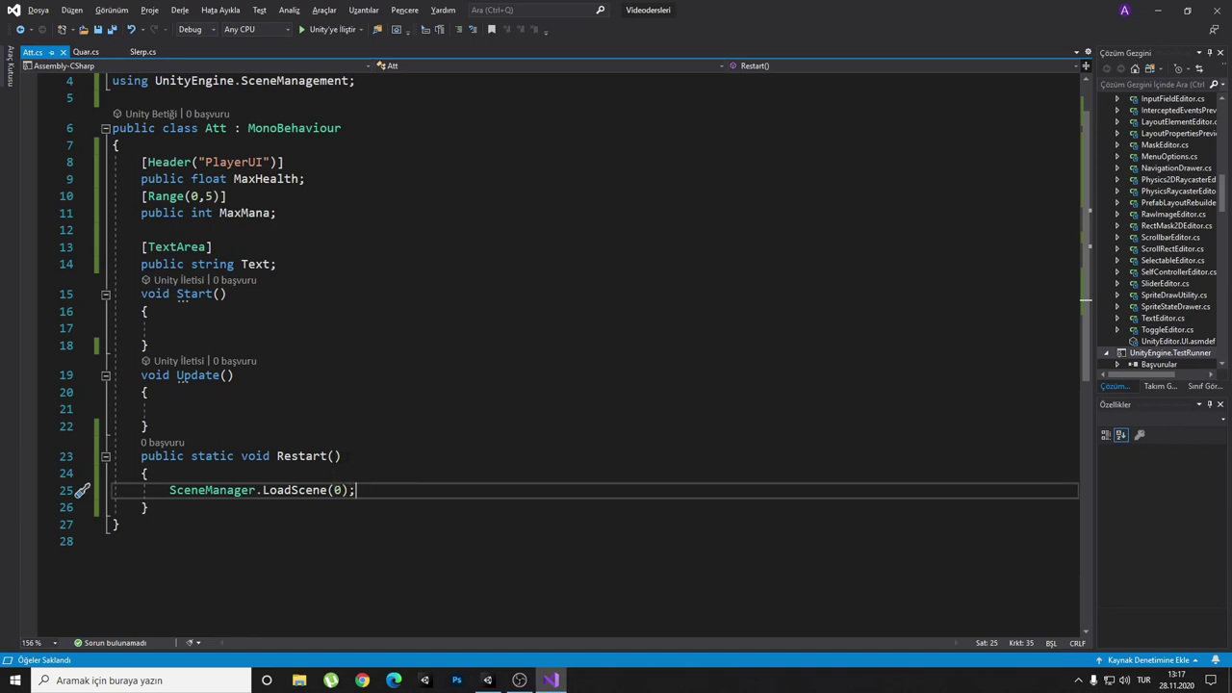
{"action": "left_click", "coordinate": [219, 427]}
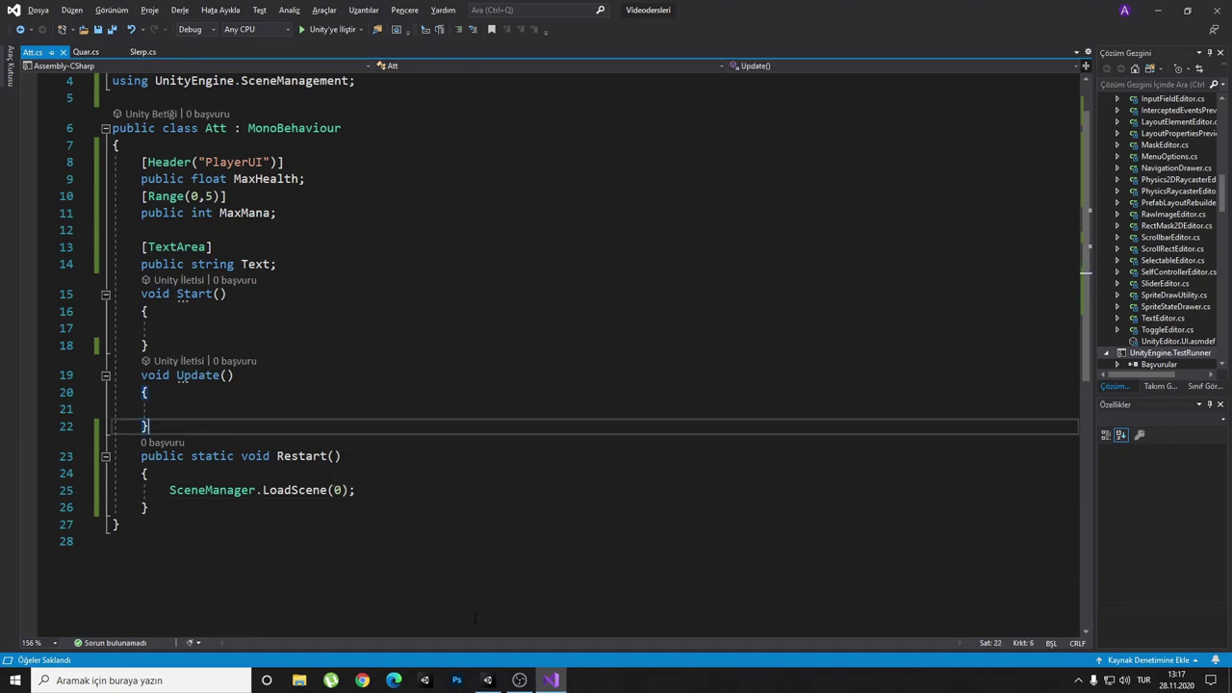
{"action": "left_click", "coordinate": [487, 680]}
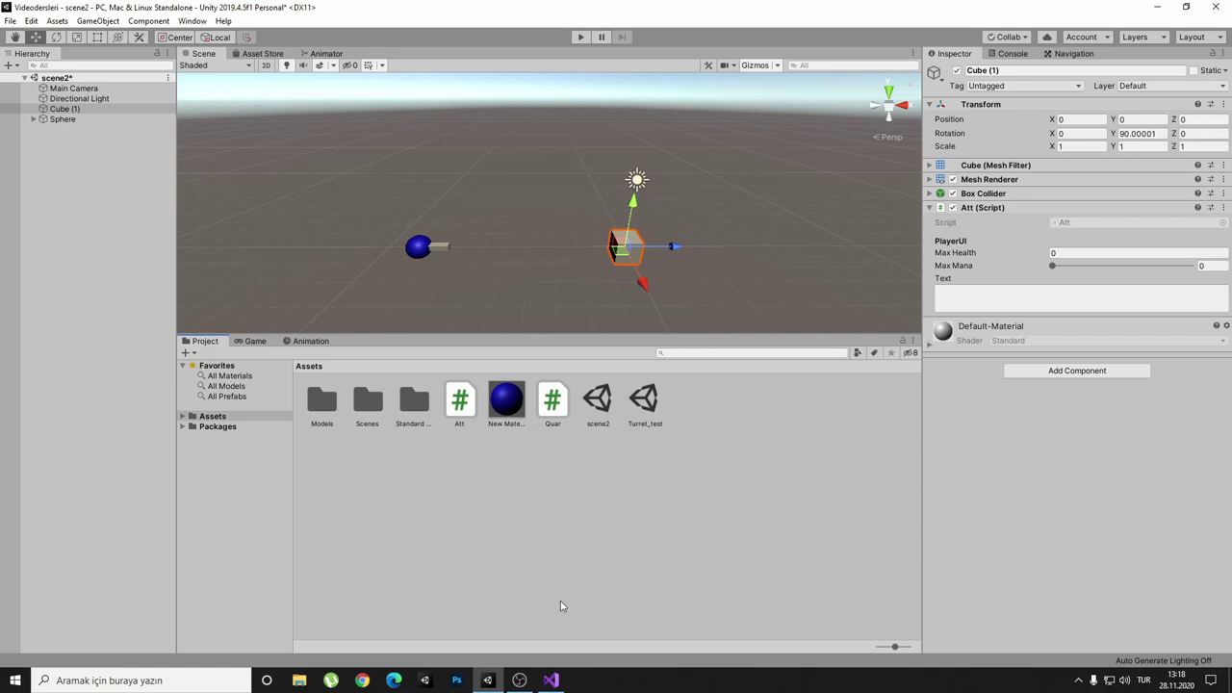
- Start a UnityEditor.MenuItem attribute on a new line above Restart() in Att.cs
{"action": "left_click", "coordinate": [551, 679]}
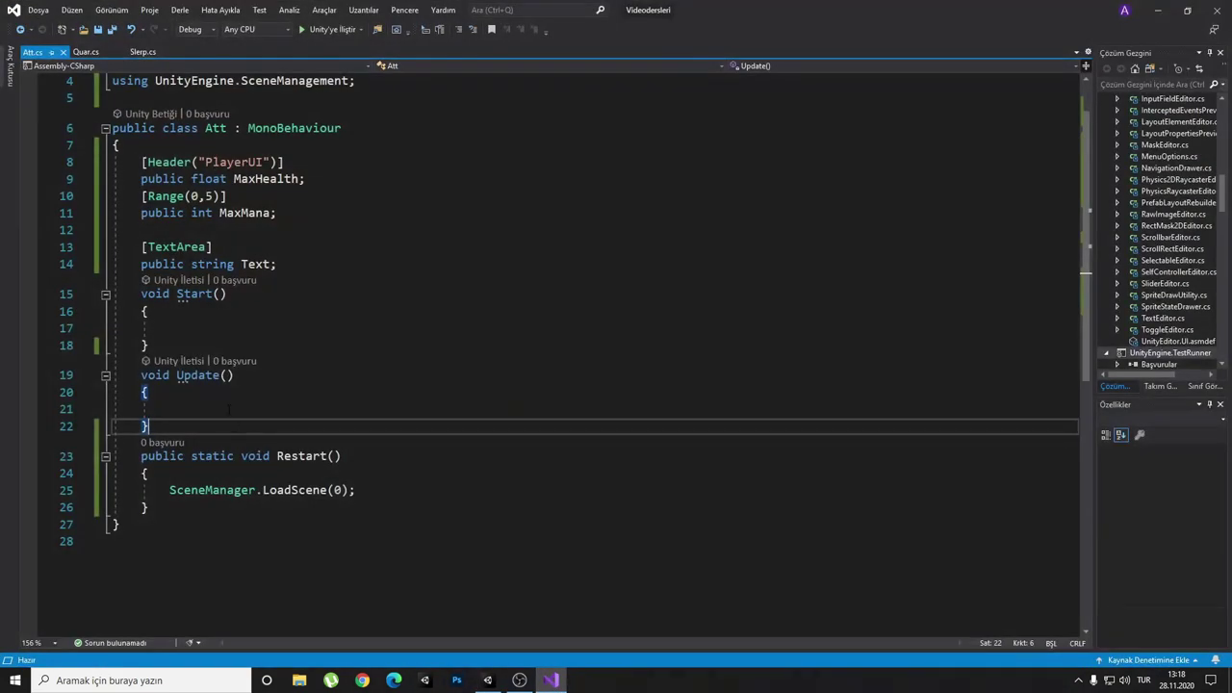
{"action": "key", "text": "Return"}
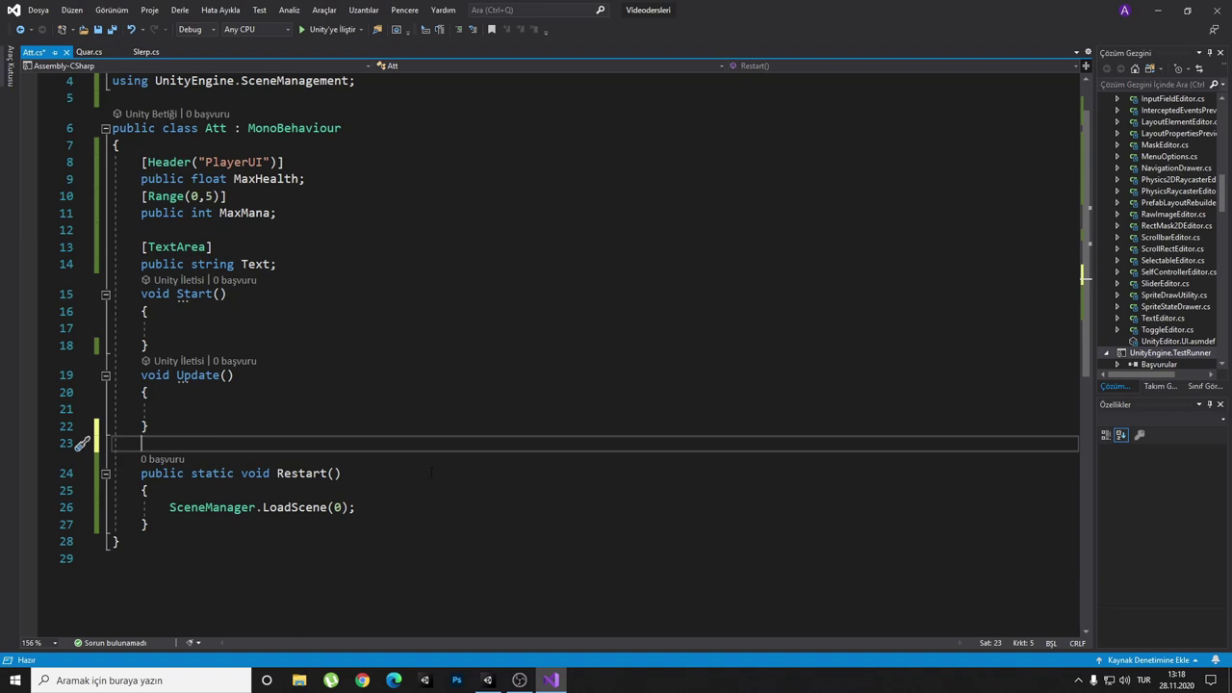
{"action": "type", "text": "["}
{"action": "type", "text": "unity"}
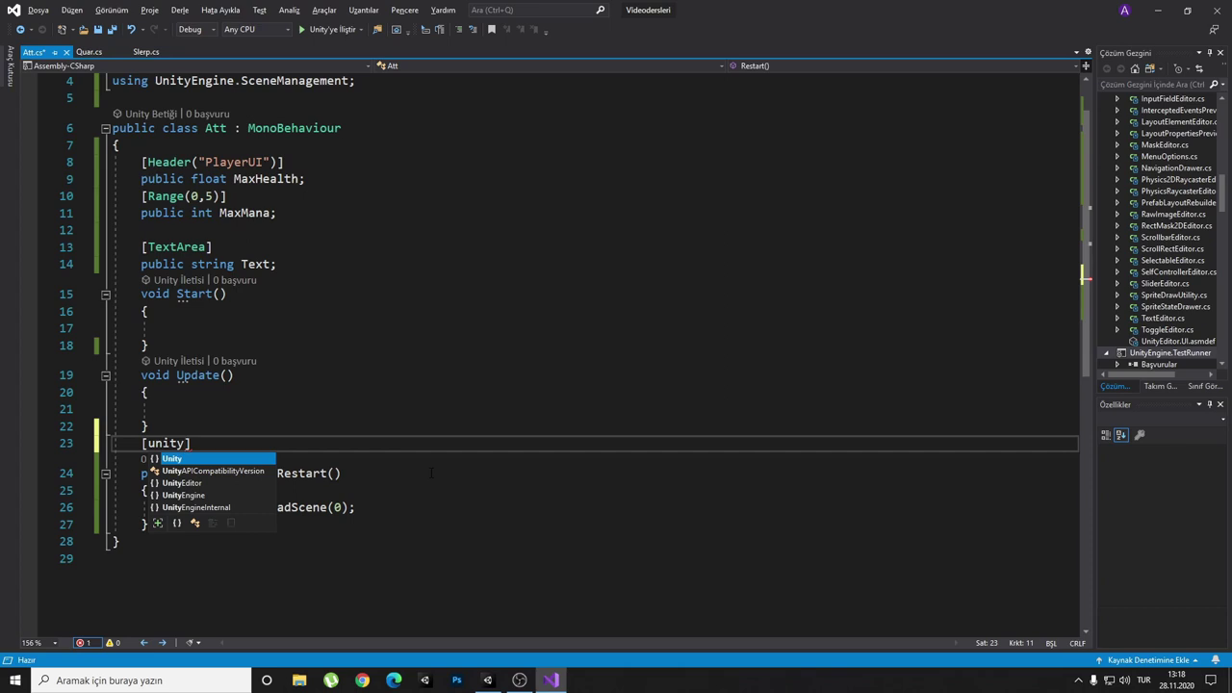
{"action": "key", "text": "Down"}
{"action": "key", "text": "Down"}
{"action": "key", "text": "Tab"}
{"action": "type", "text": "."}
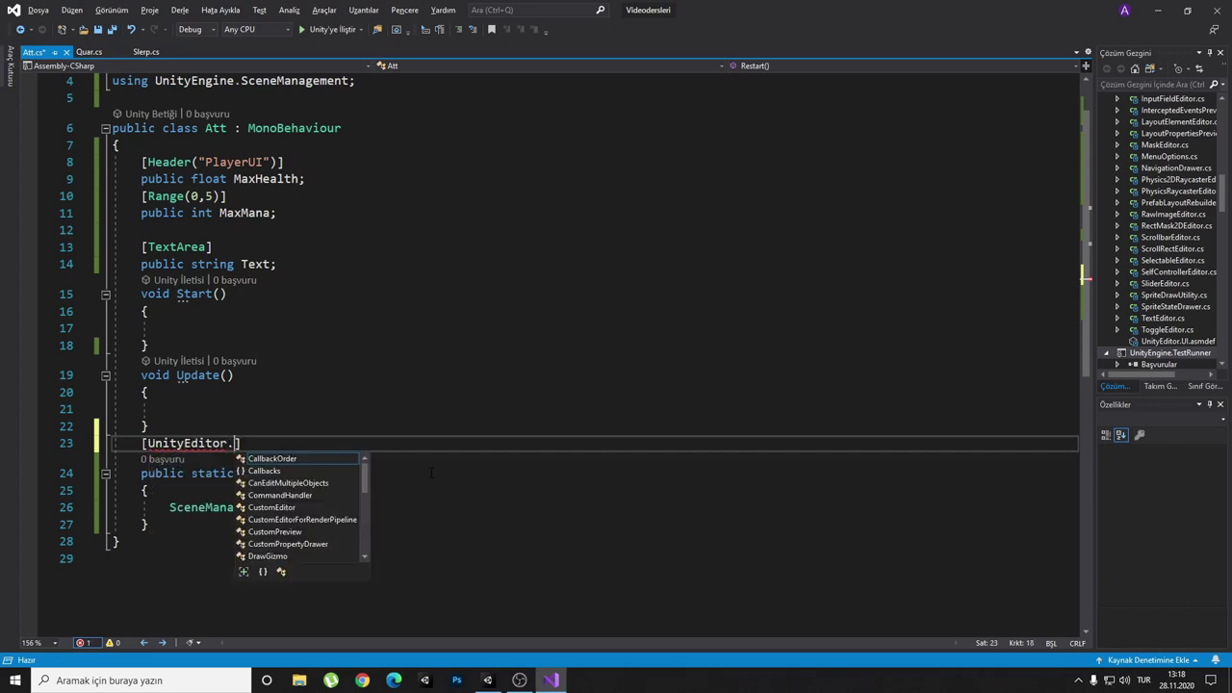
{"action": "type", "text": "me"}
{"action": "key", "text": "Tab"}
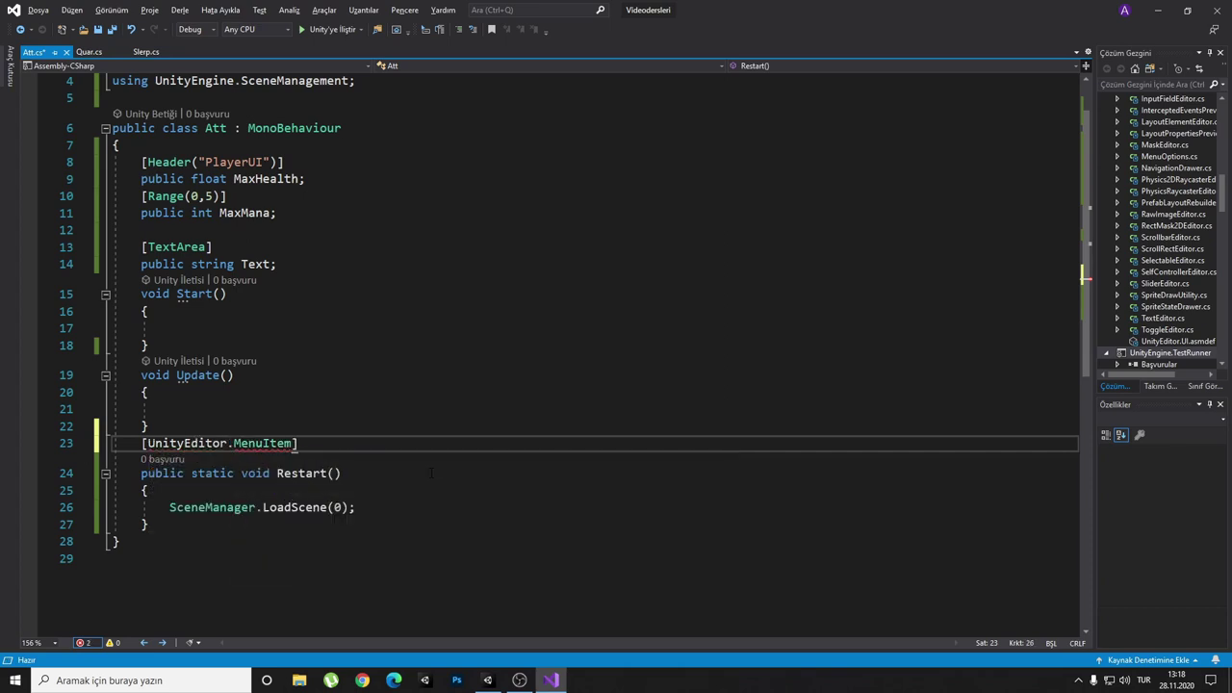
- Give the MenuItem the path "Tools/GameManeger/Restart()" and save Att.cs
{"action": "type", "text": "("}
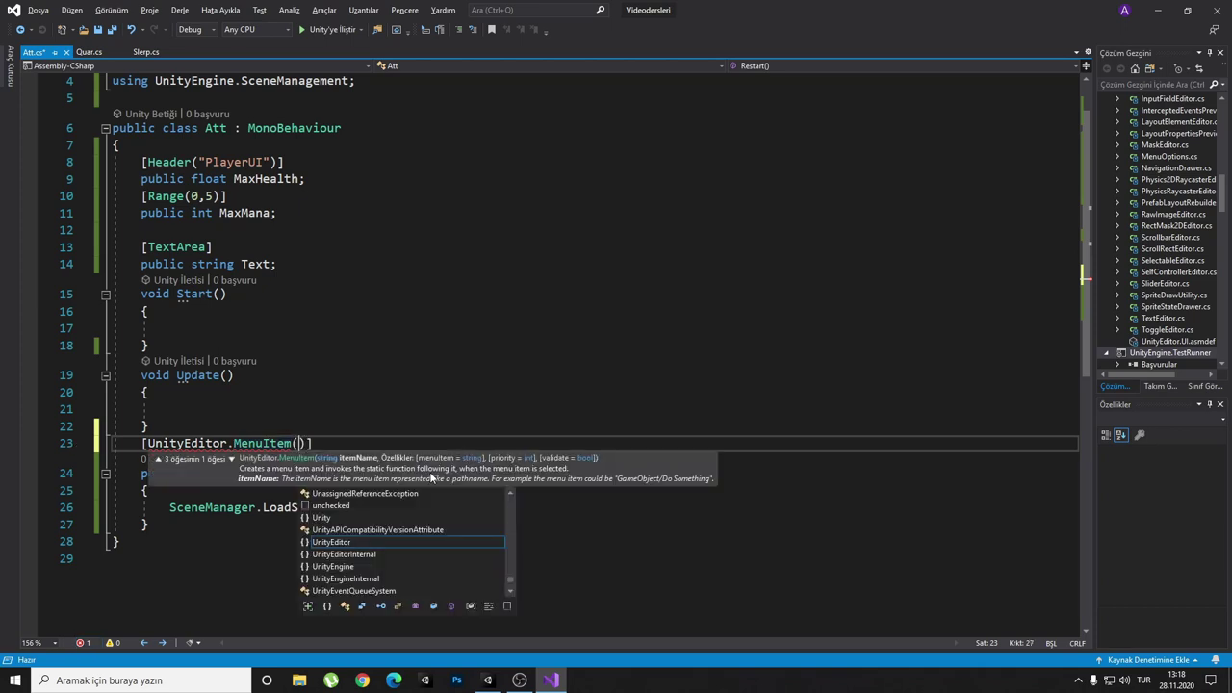
{"action": "type", "text": "\""}
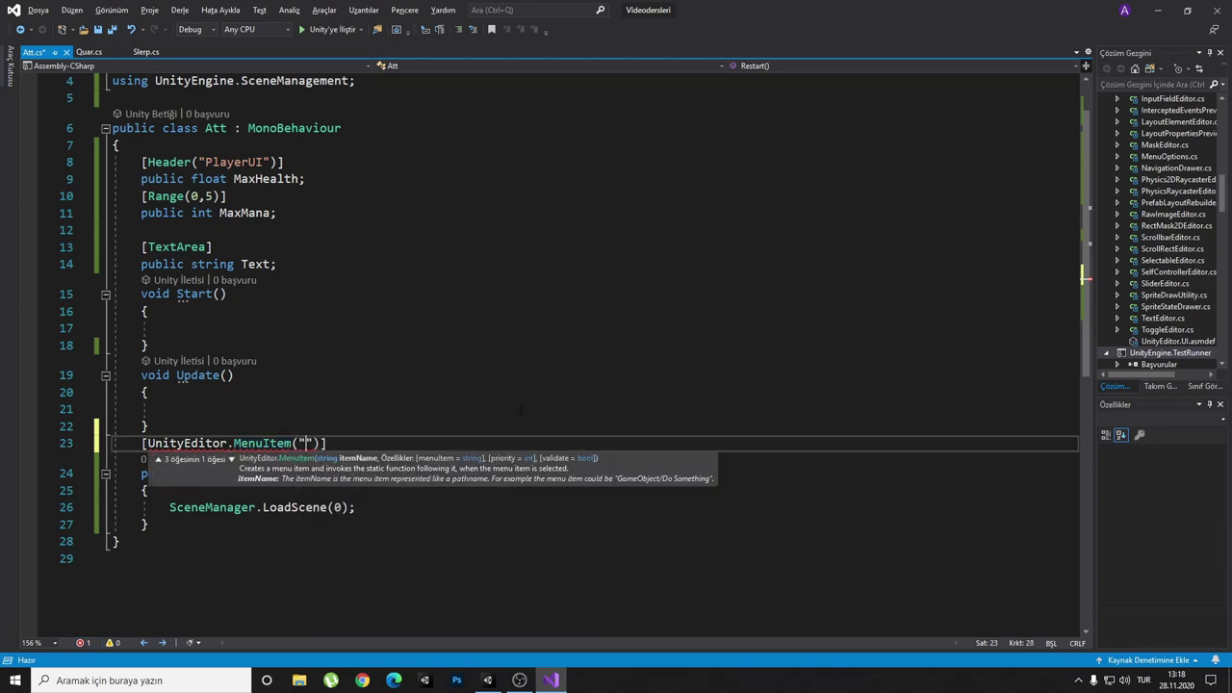
{"action": "type", "text": "Tools"}
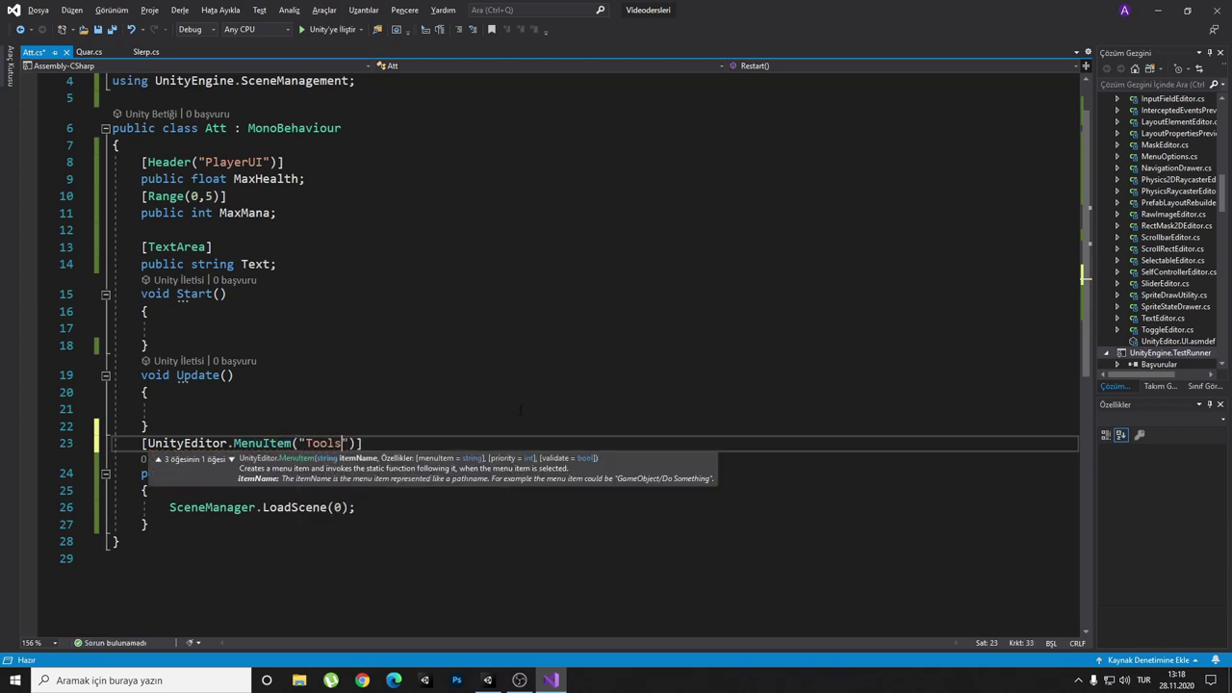
{"action": "type", "text": "/"}
{"action": "type", "text": "Game"}
{"action": "type", "text": "Manegr"}
{"action": "key", "text": "BackSpace"}
{"action": "type", "text": "er"}
{"action": "type", "text": "/"}
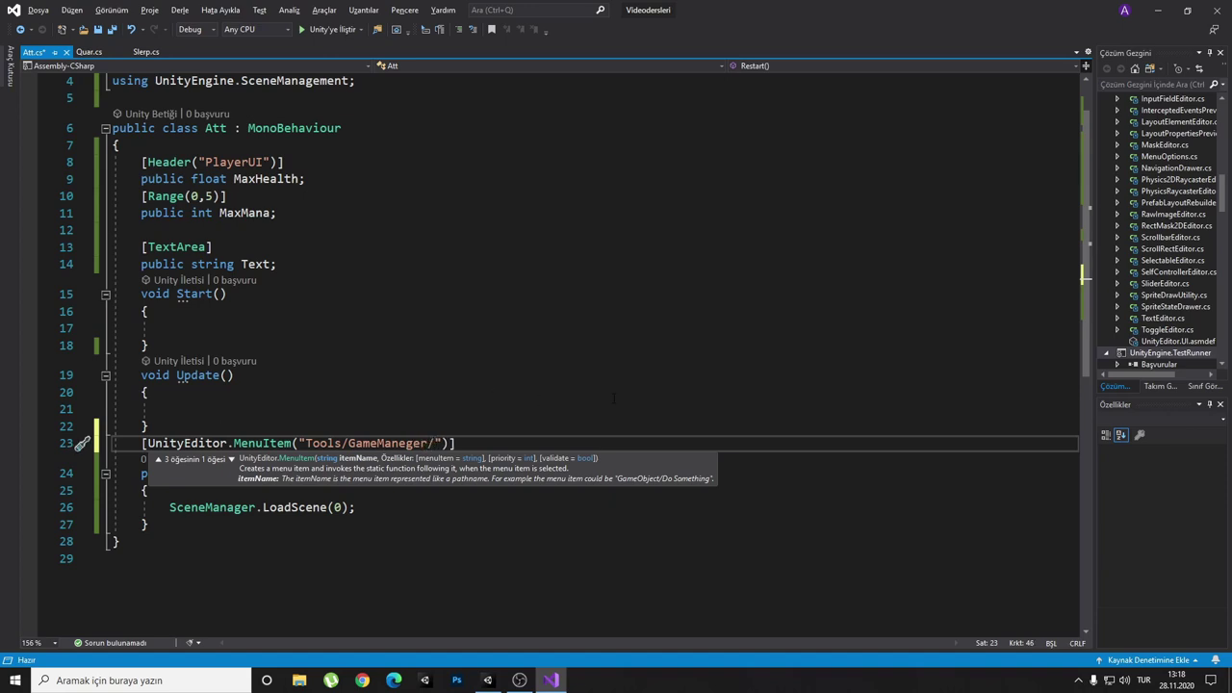
{"action": "type", "text": "REst"}
{"action": "type", "text": "ar"}
{"action": "key", "text": "BackSpace"}
{"action": "key", "text": "BackSpace"}
{"action": "key", "text": "BackSpace"}
{"action": "key", "text": "BackSpace"}
{"action": "type", "text": "e"}
{"action": "type", "text": "start()"}
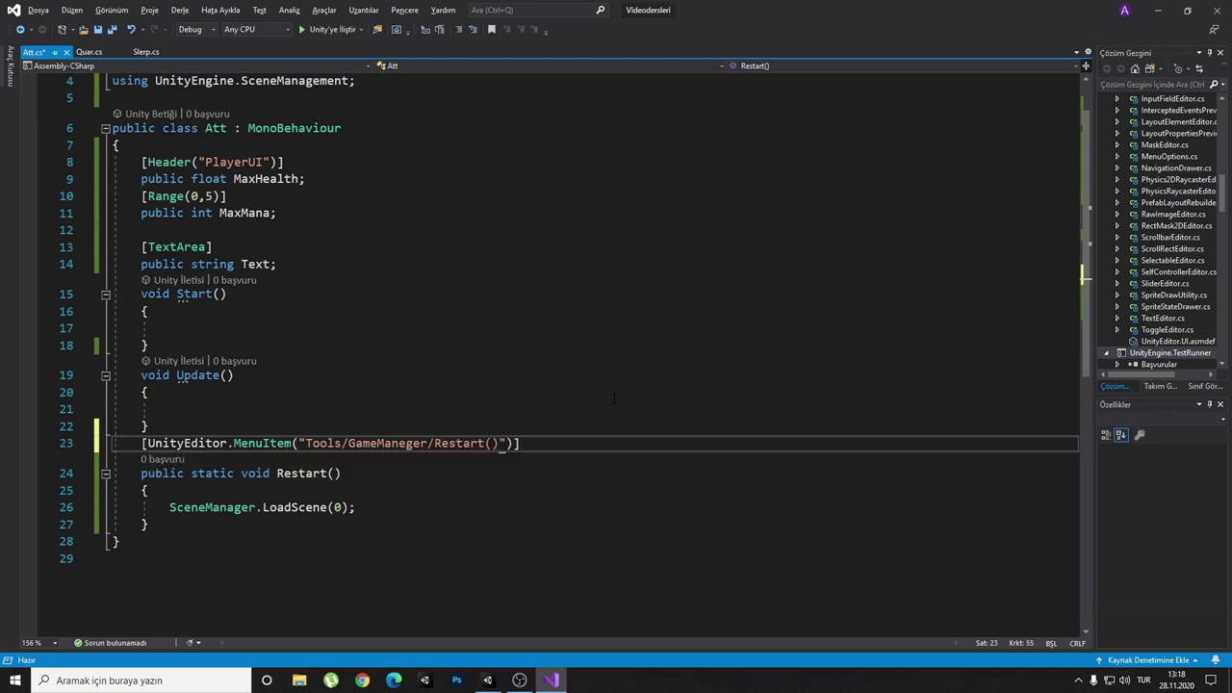
{"action": "left_click_drag", "start_coordinate": [434, 444], "coordinate": [493, 443]}
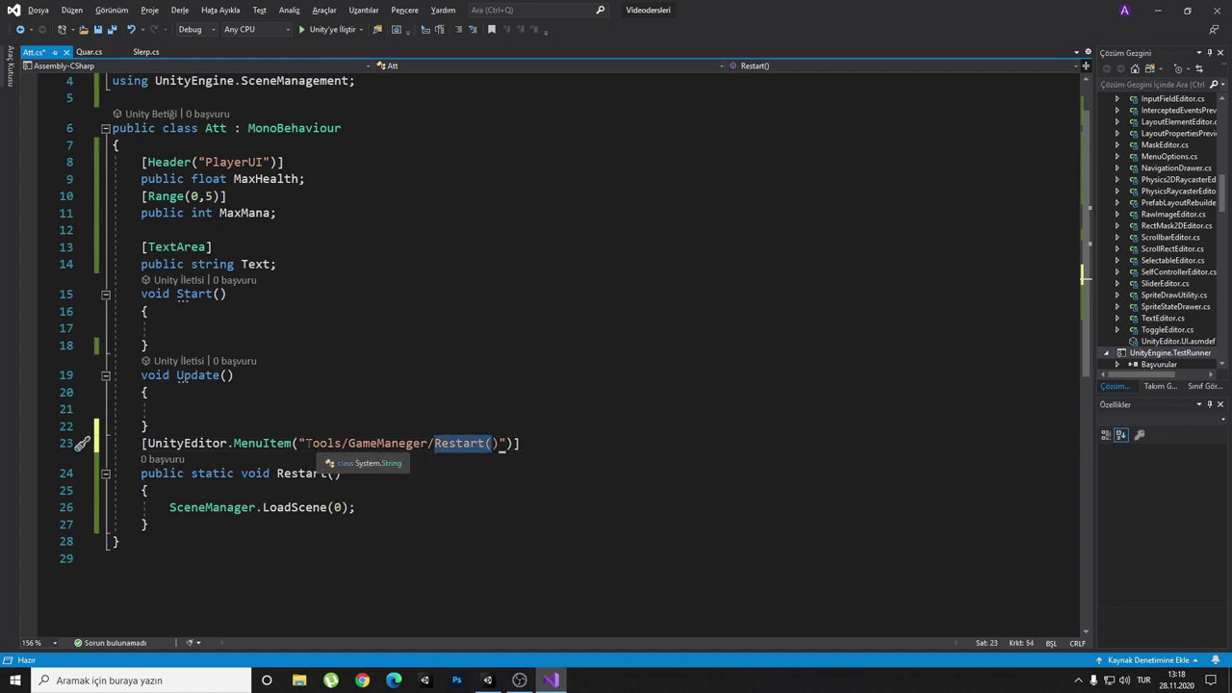
{"action": "left_click_drag", "start_coordinate": [305, 444], "coordinate": [498, 444]}
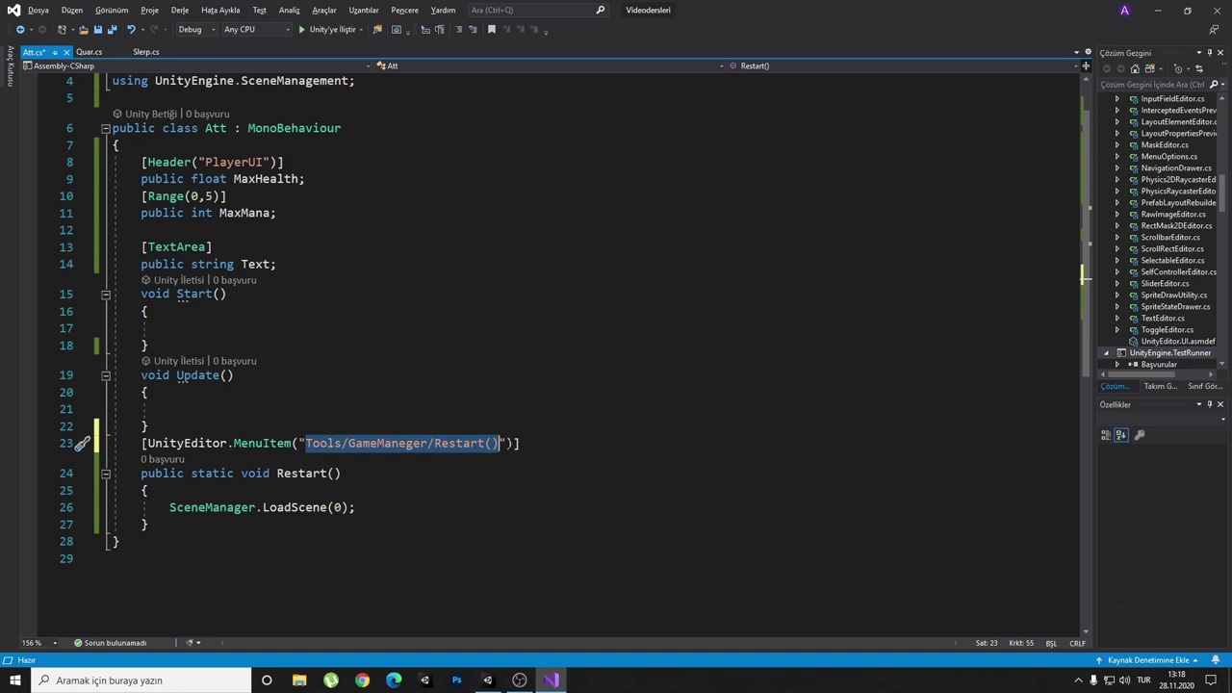
{"action": "left_click", "coordinate": [520, 444]}
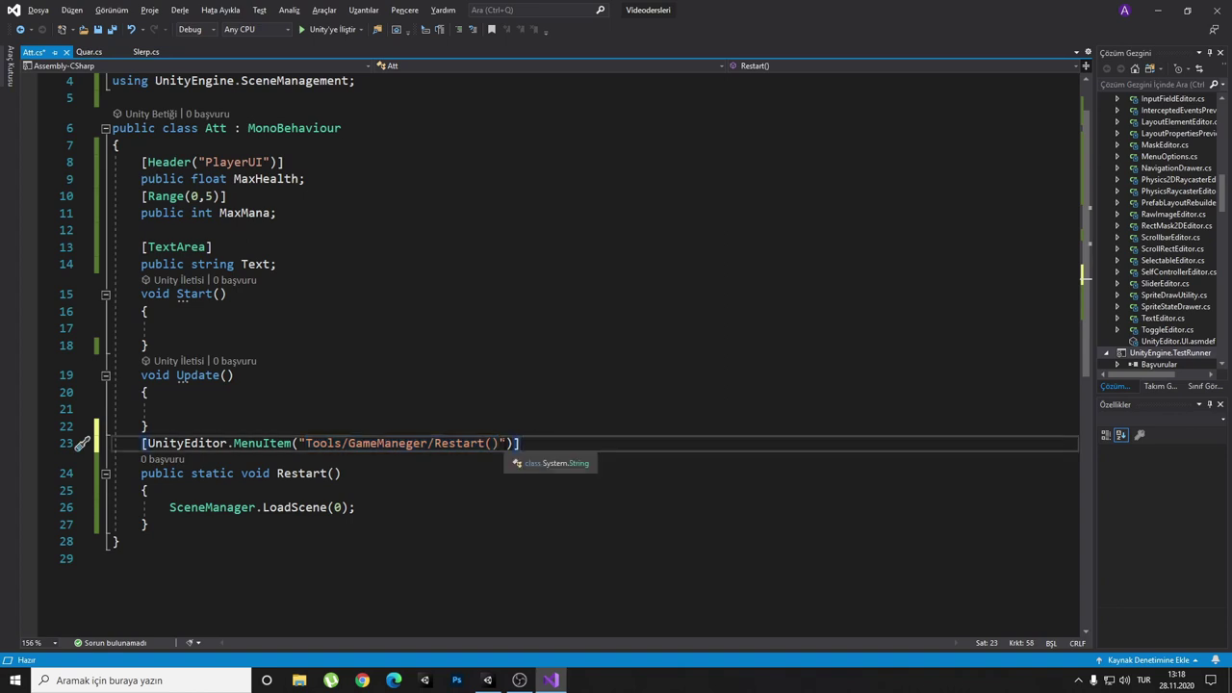
{"action": "key", "text": "ctrl+s"}
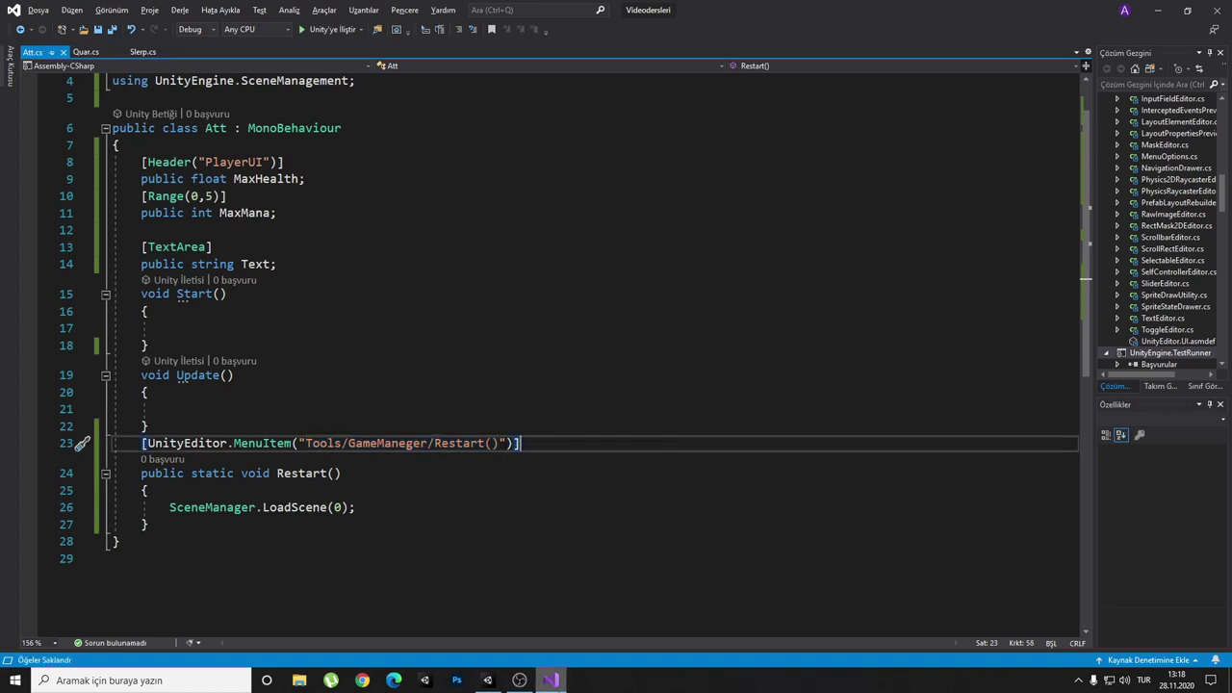
- Comment out the MenuItem attribute and check Unity's menus after recompiling
{"action": "left_click", "coordinate": [550, 680]}
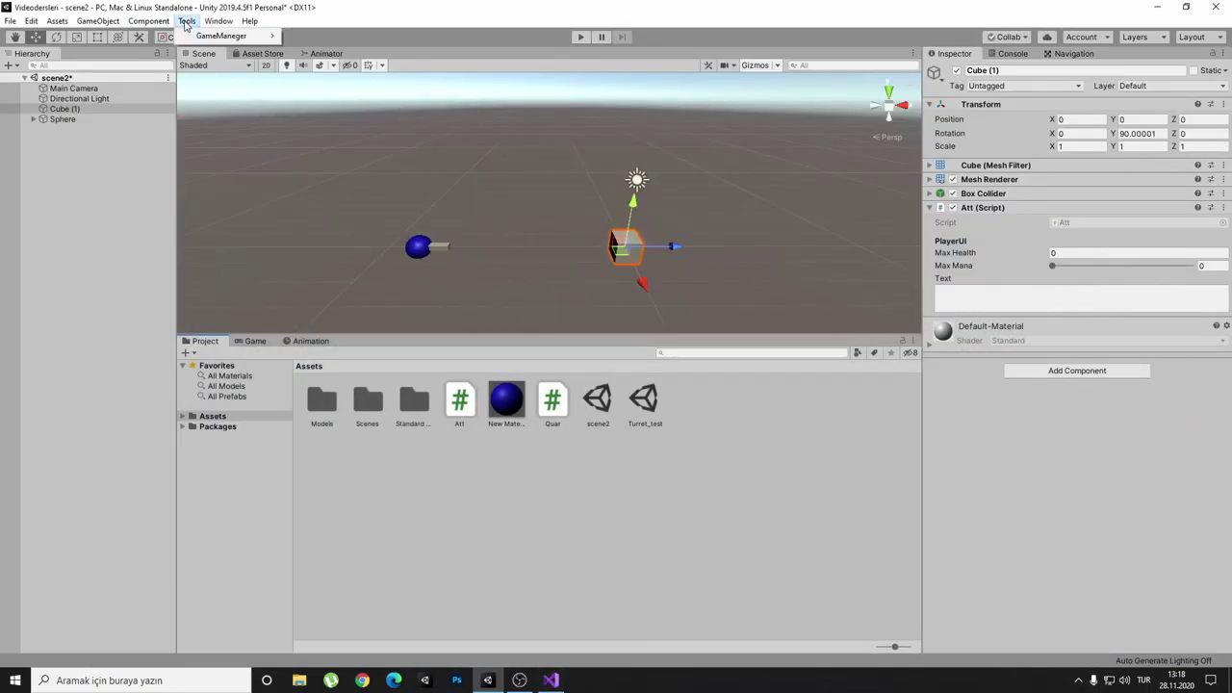
{"action": "left_click", "coordinate": [550, 680]}
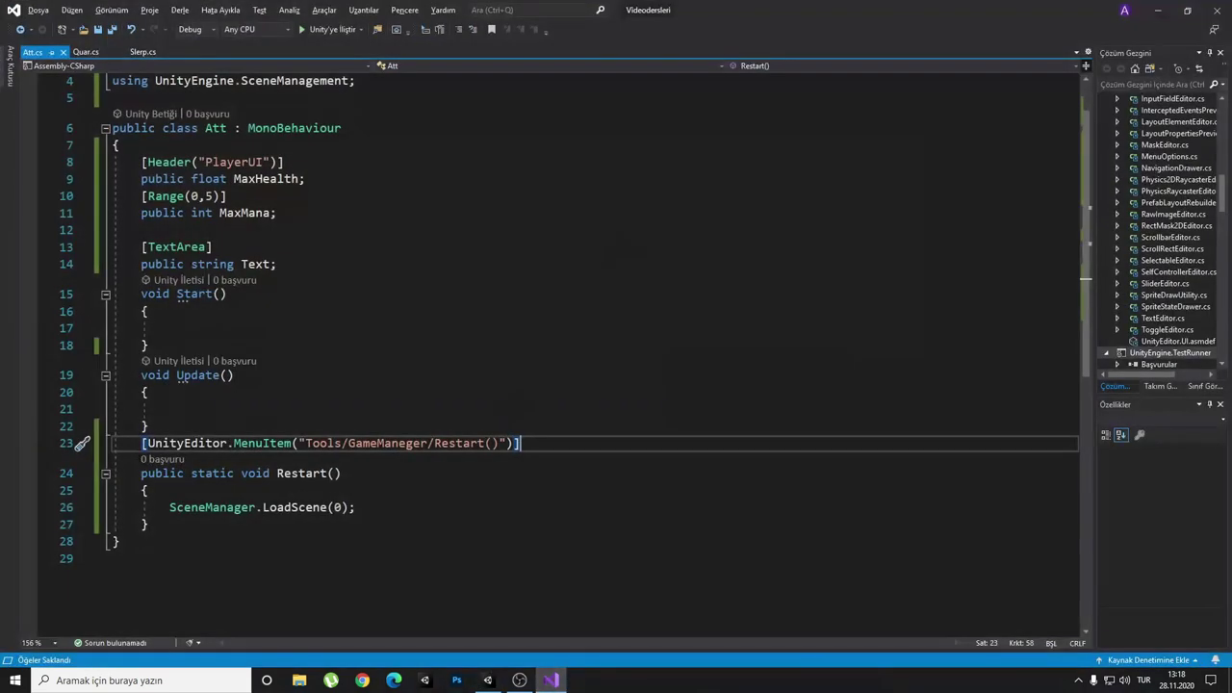
{"action": "type", "text": "//"}
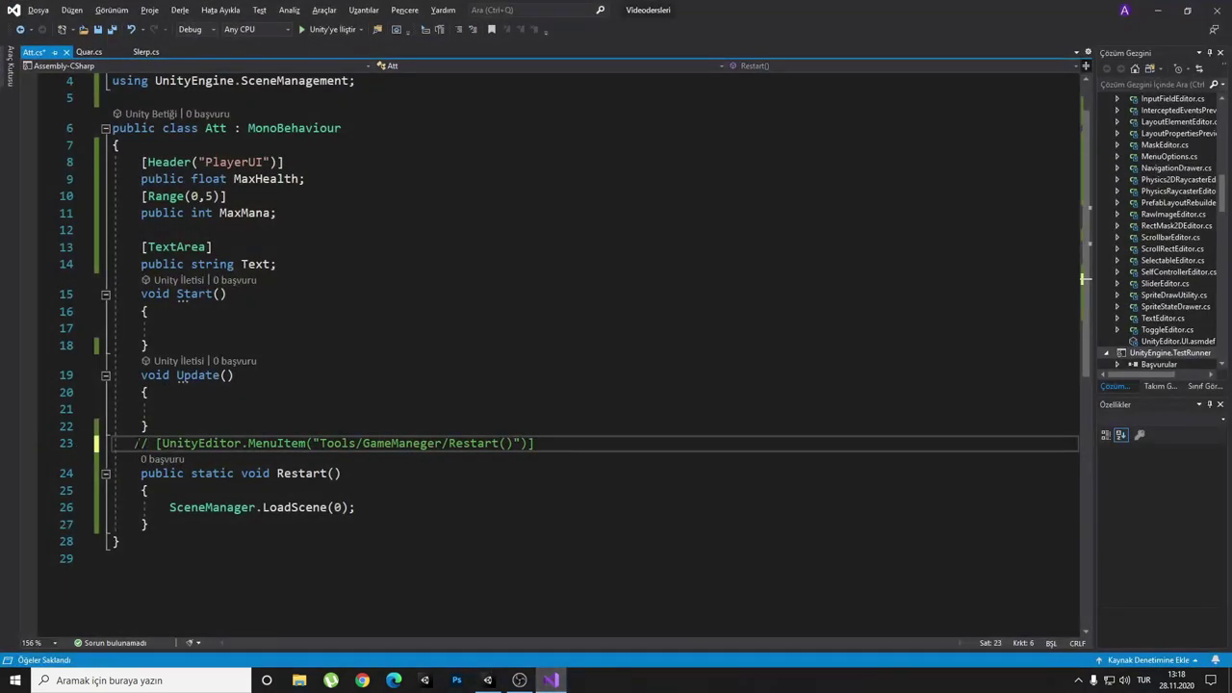
{"action": "left_click", "coordinate": [564, 685]}
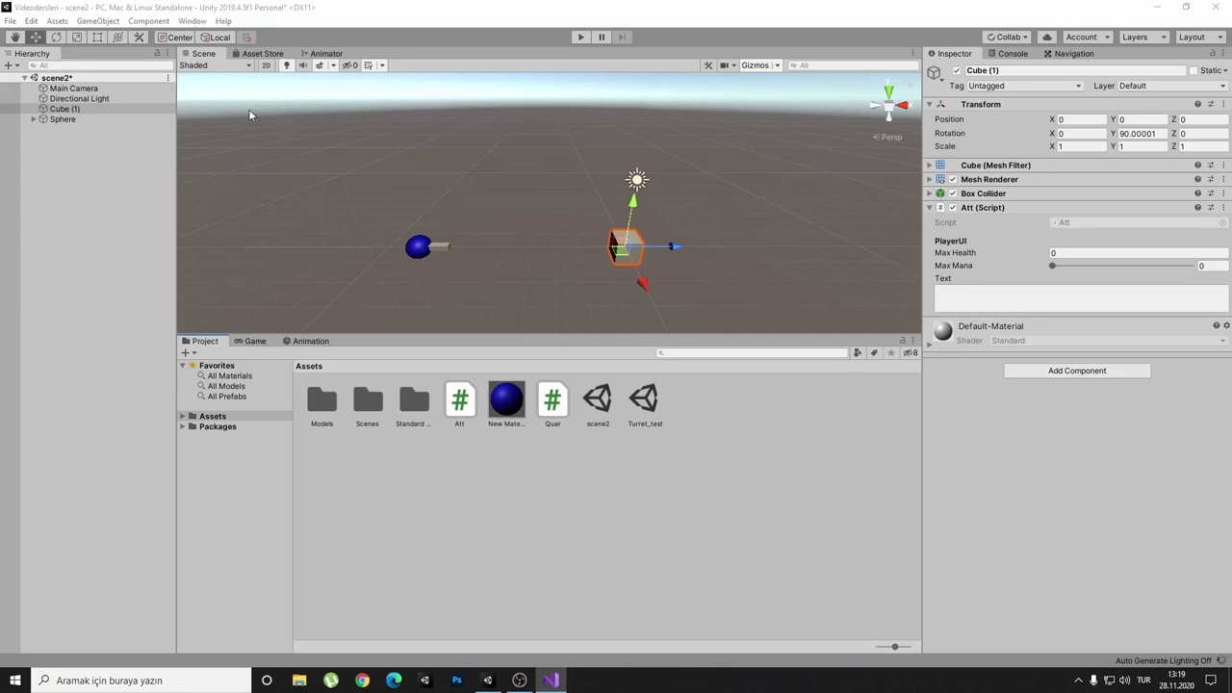
{"action": "left_click", "coordinate": [30, 21]}
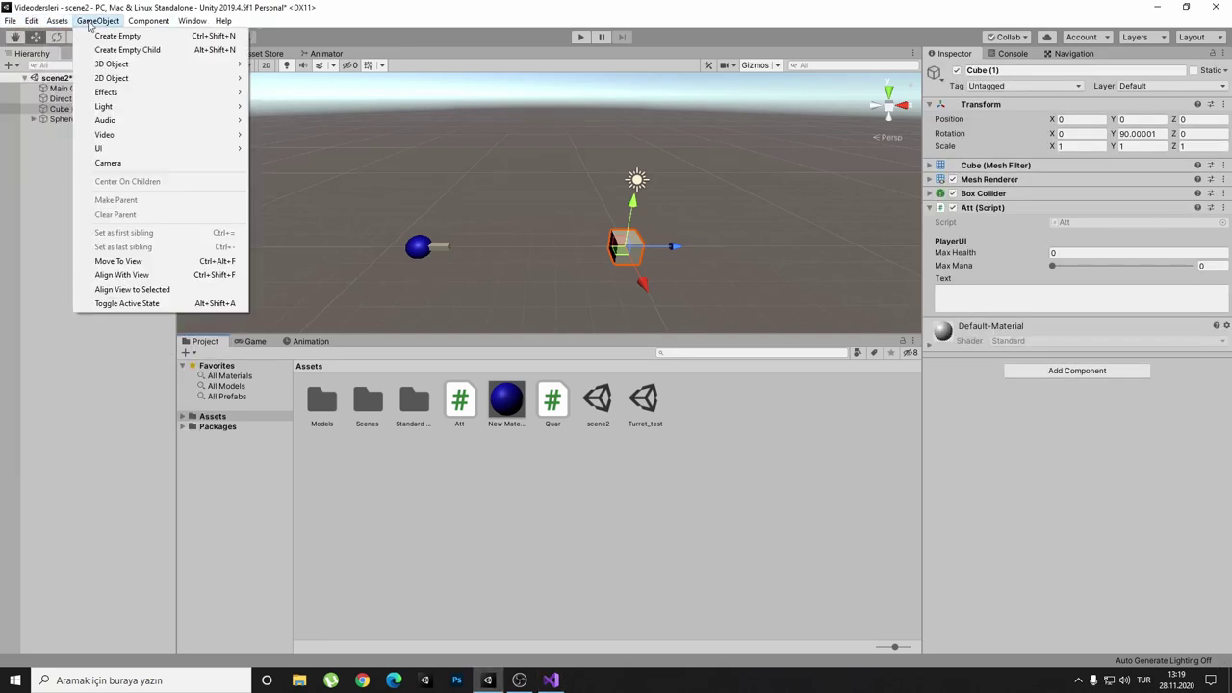
{"action": "mouse_move", "coordinate": [186, 23]}
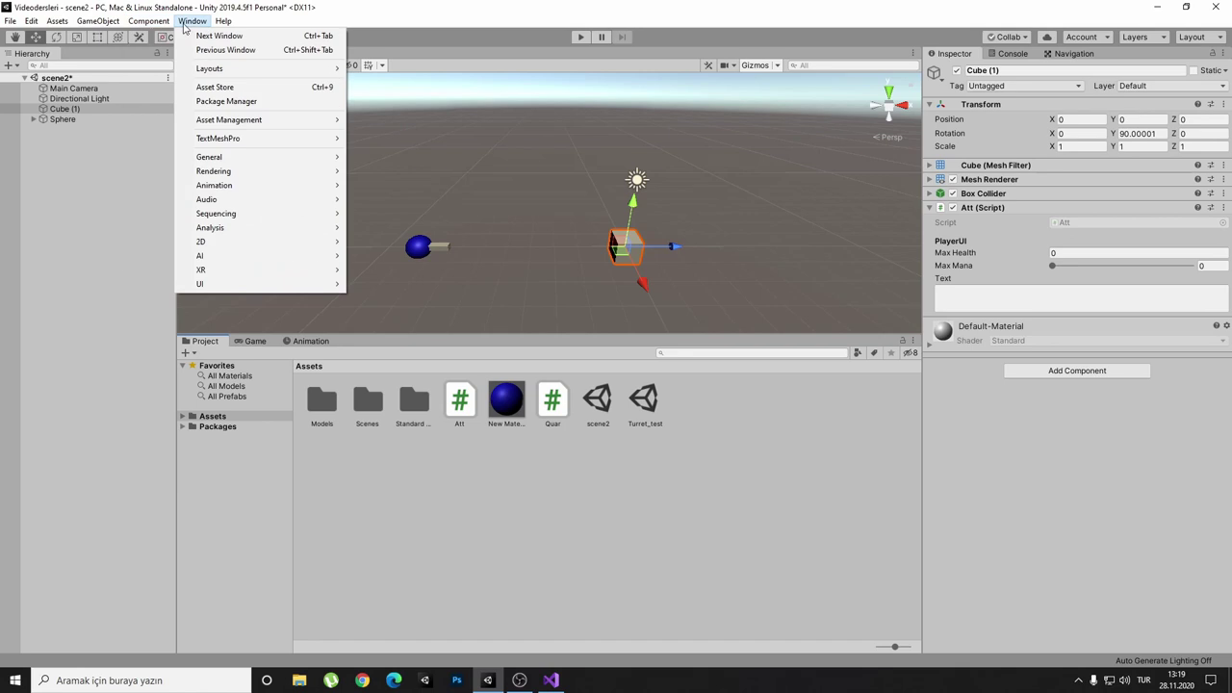
{"action": "left_click", "coordinate": [244, 21]}
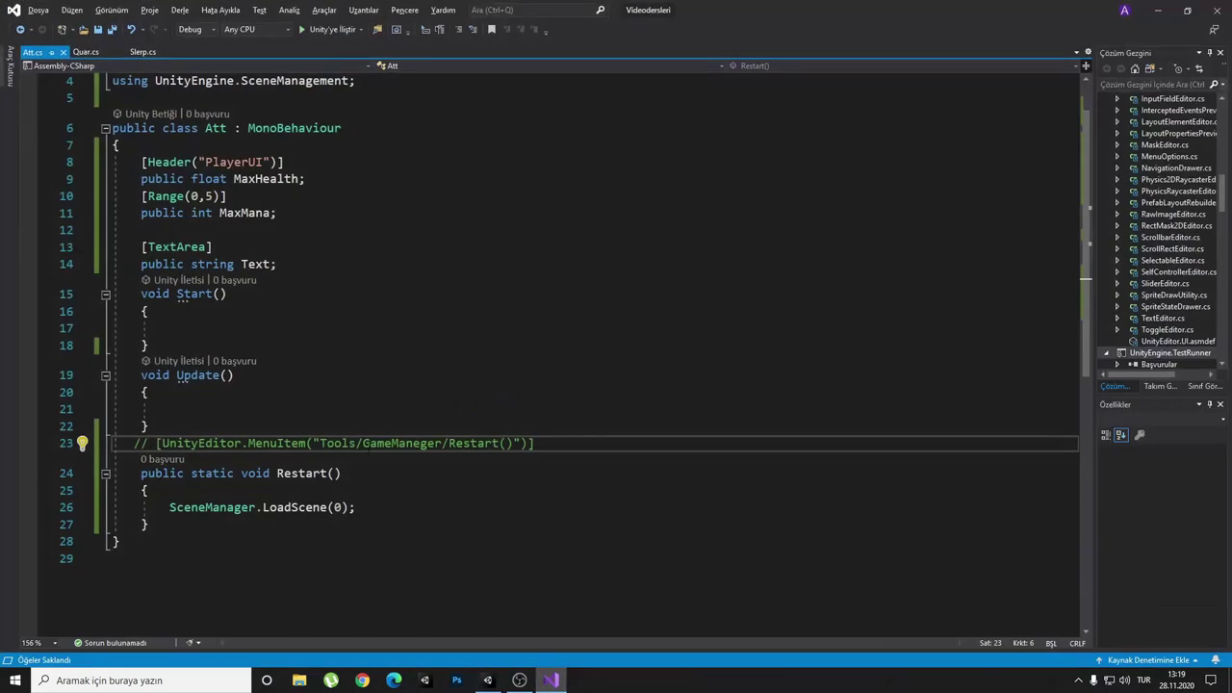
- Uncomment the MenuItem and run Tools > GameManeger > Restart(), which throws an InvalidOperationException
{"action": "key", "text": "ctrl+k"}
{"action": "key", "text": "ctrl+u"}
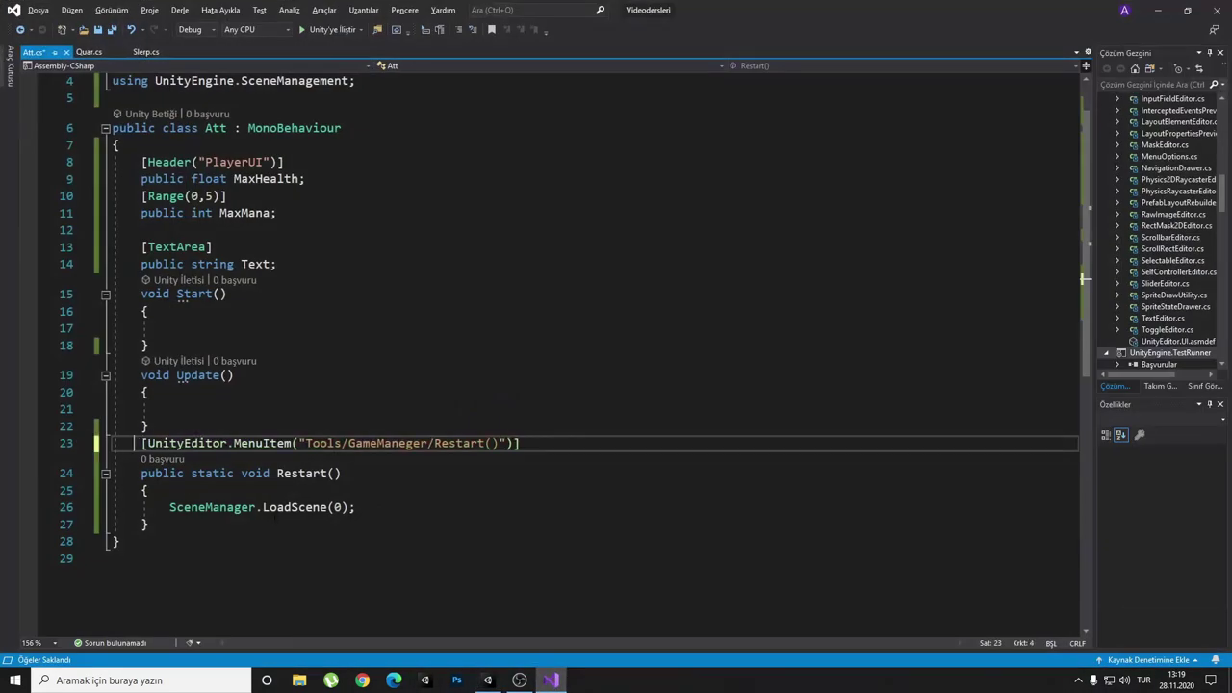
{"action": "key", "text": "alt+Tab"}
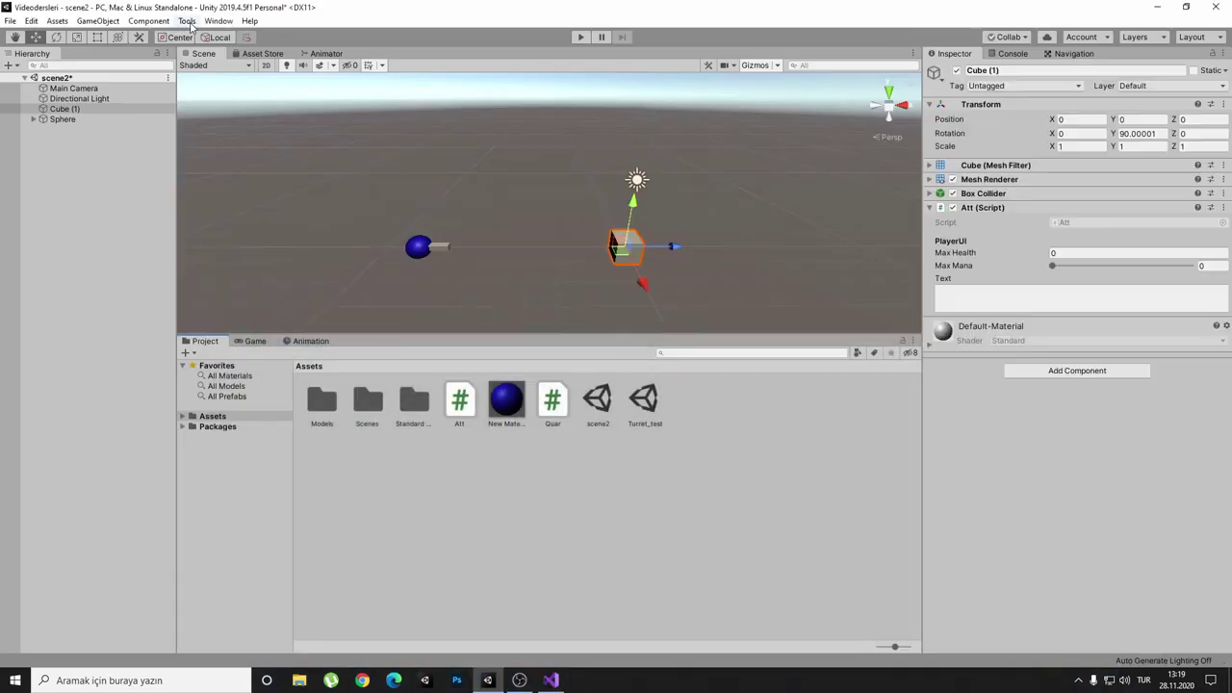
{"action": "left_click", "coordinate": [189, 22]}
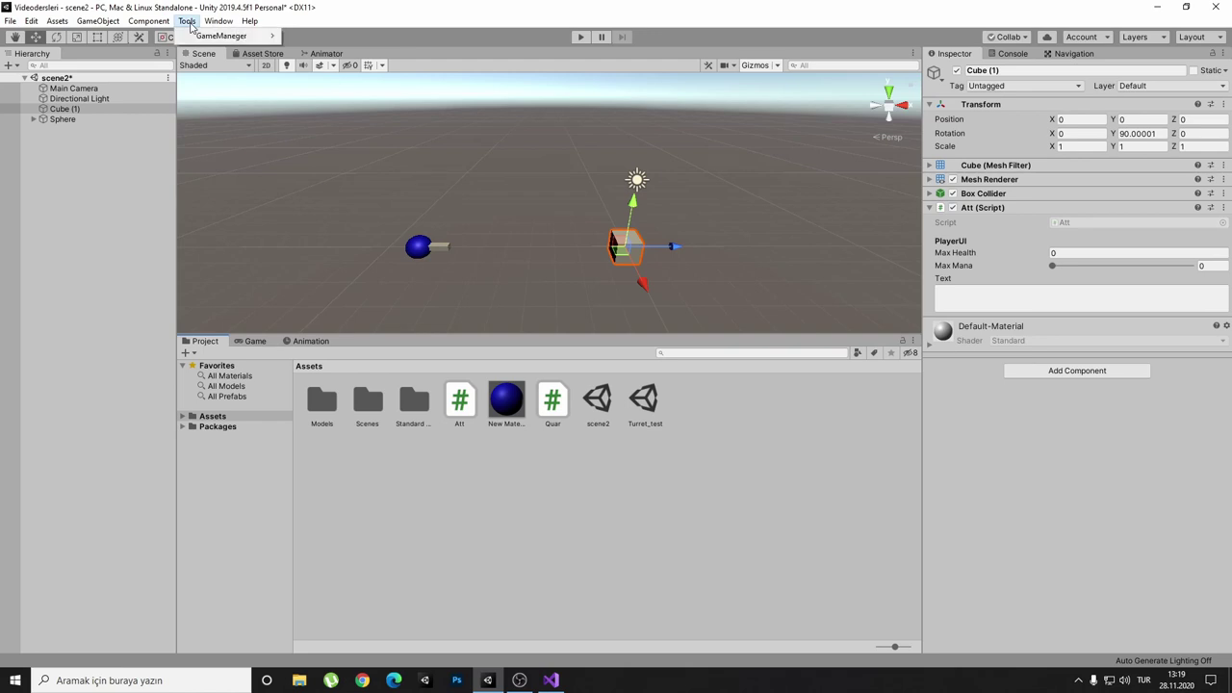
{"action": "mouse_move", "coordinate": [262, 37]}
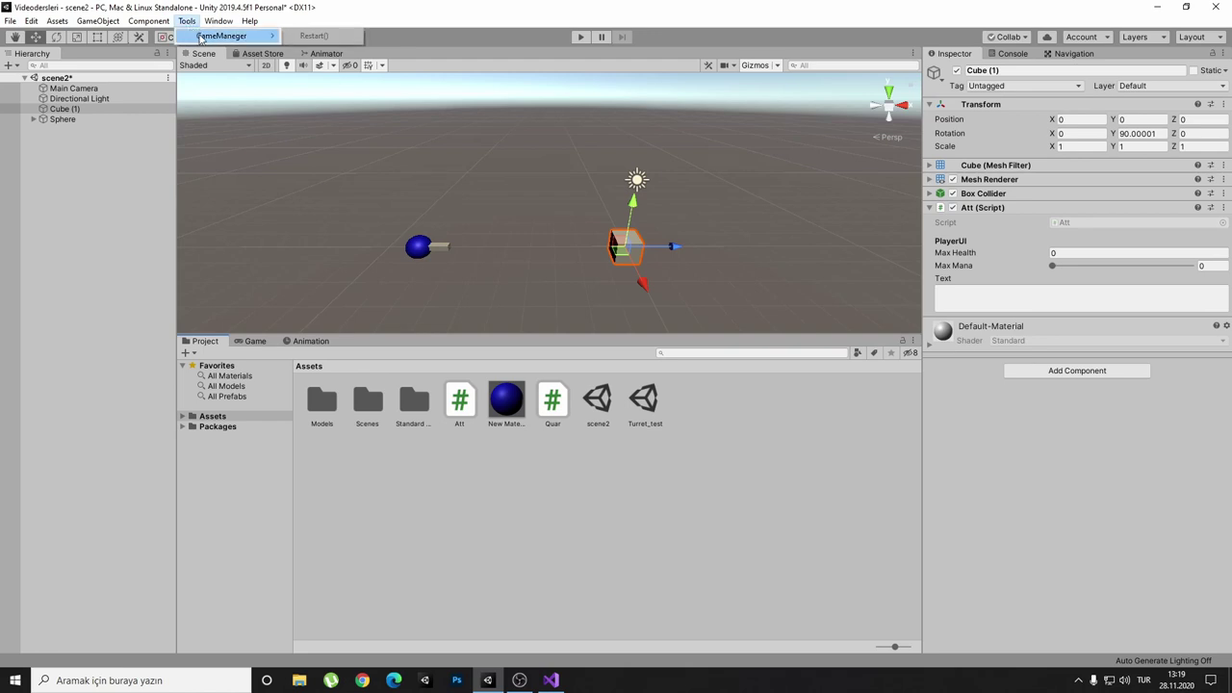
{"action": "left_click", "coordinate": [316, 37]}
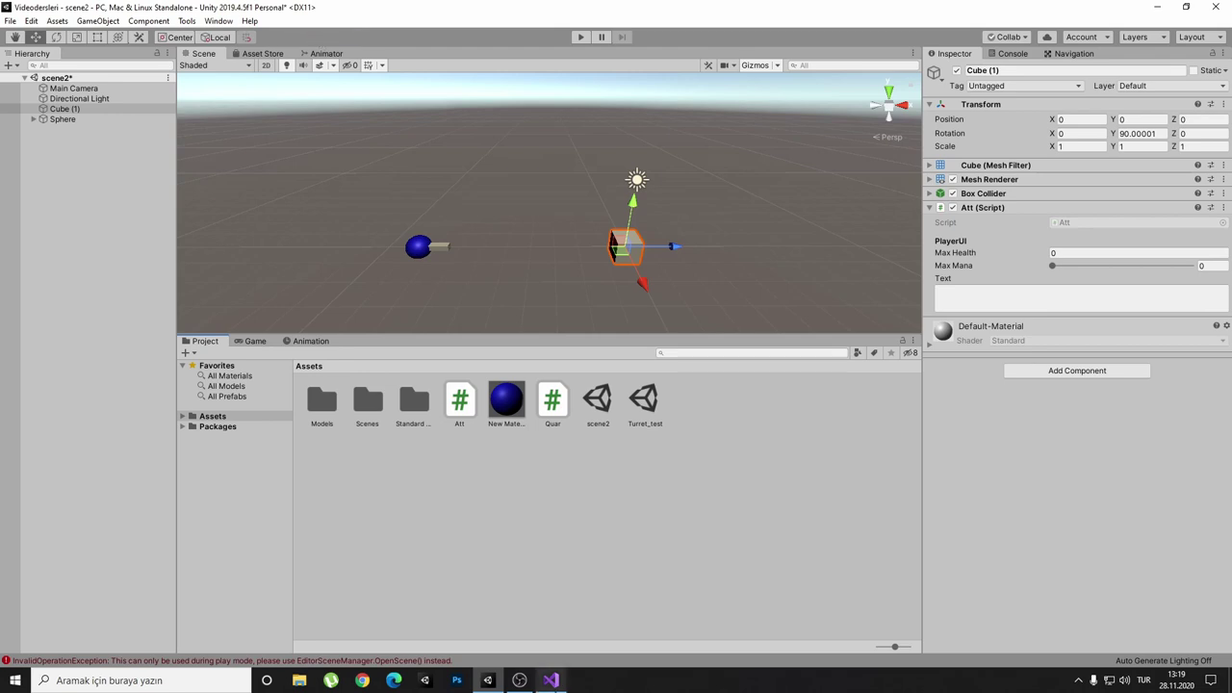
{"action": "left_click", "coordinate": [550, 680]}
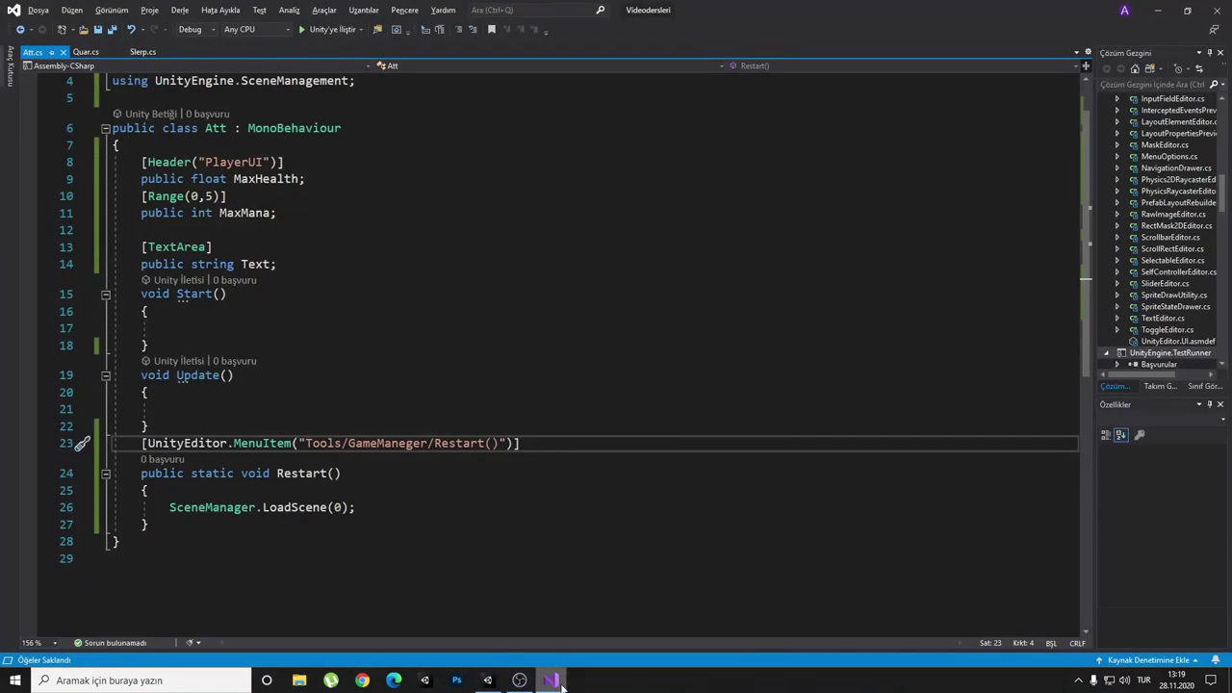
- Look over Att.cs around the LoadScene(0) line, then bring the Unity editor back
{"action": "left_click", "coordinate": [357, 508]}
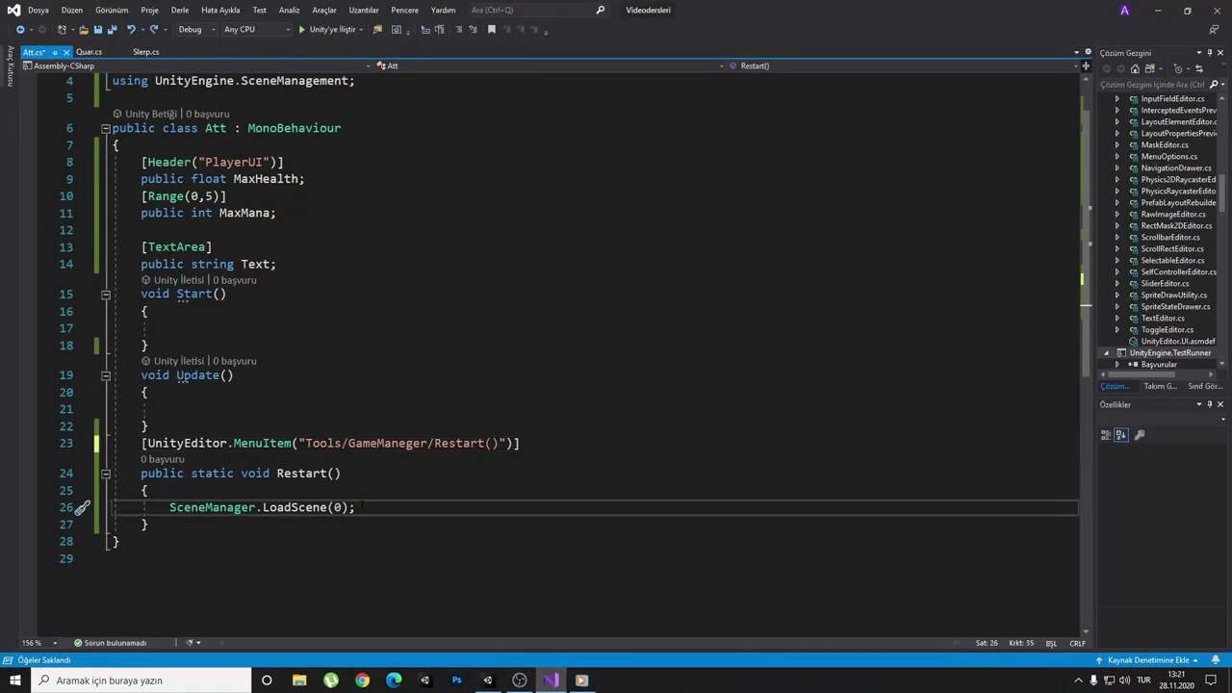
{"action": "scroll", "coordinate": [290, 307], "scroll_direction": "up", "scroll_amount": 1}
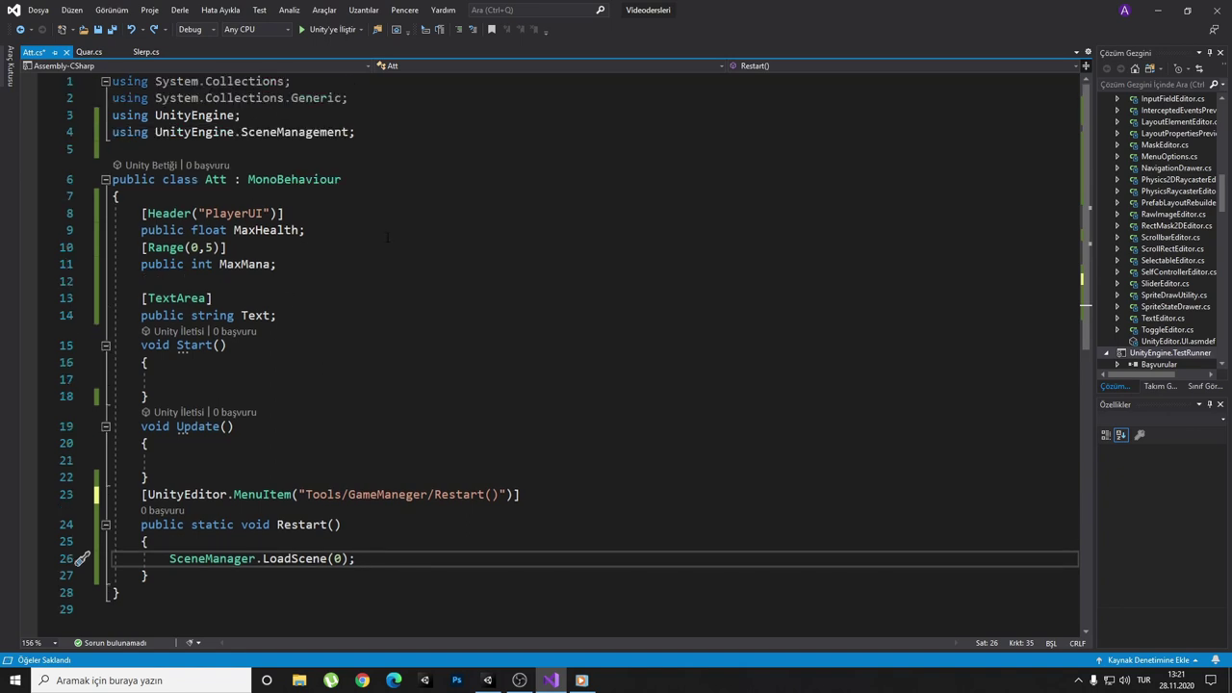
{"action": "scroll", "coordinate": [387, 238], "scroll_direction": "down", "scroll_amount": 3}
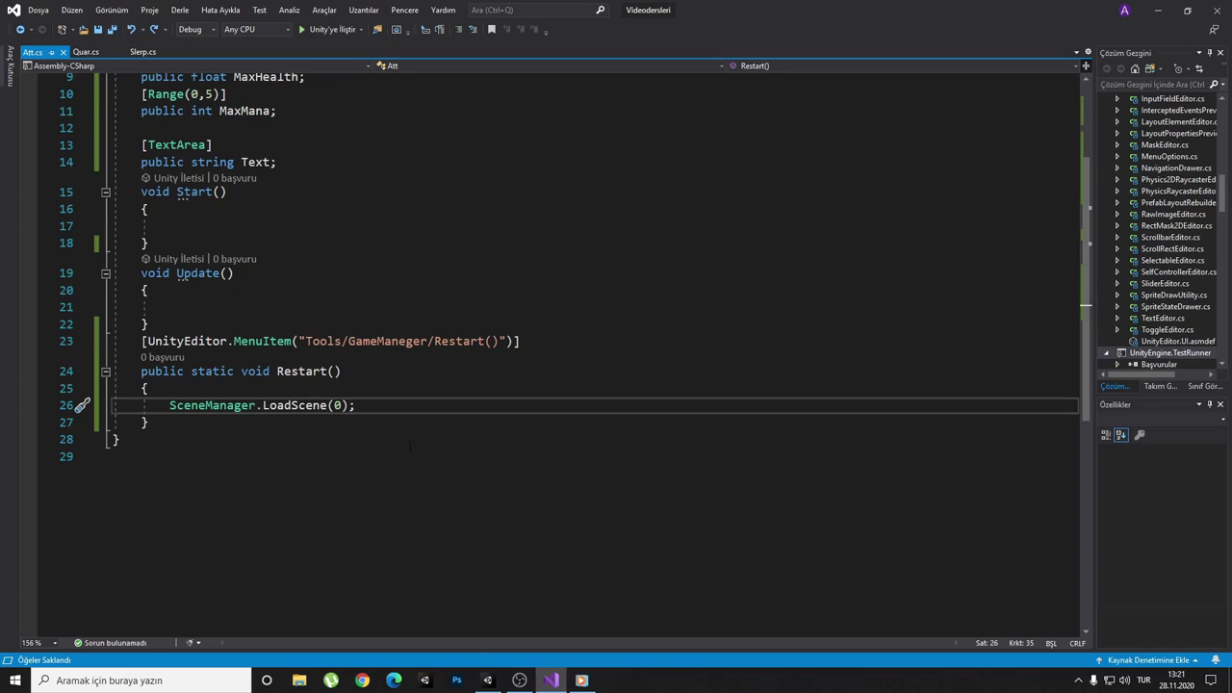
{"action": "left_click", "coordinate": [581, 680]}
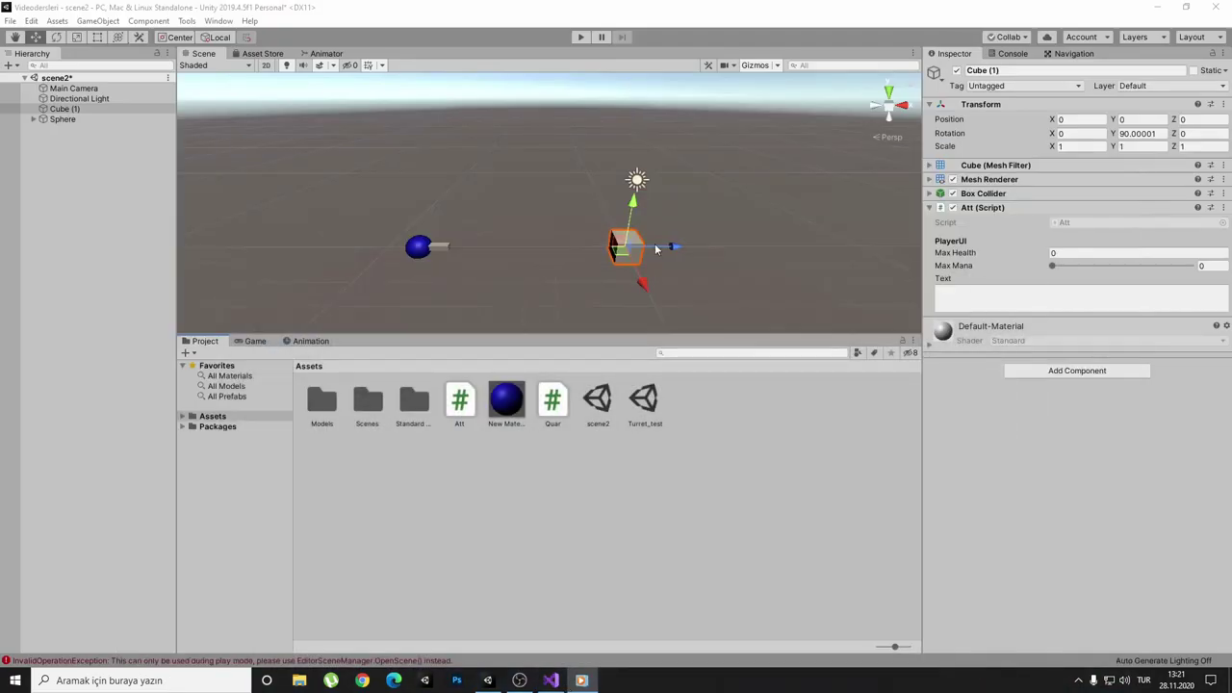
- Enter Play mode, move the cube, and run Tools > GameManeger > Restart()
{"action": "left_click", "coordinate": [577, 38]}
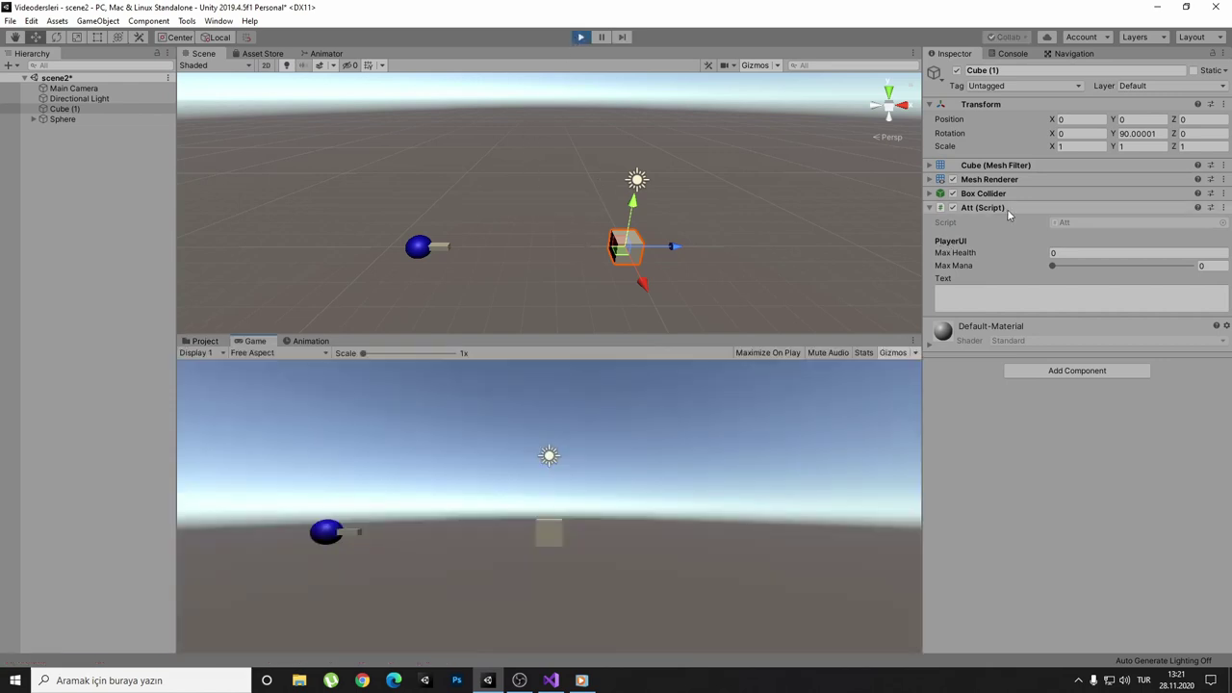
{"action": "left_click_drag", "start_coordinate": [629, 253], "coordinate": [532, 190]}
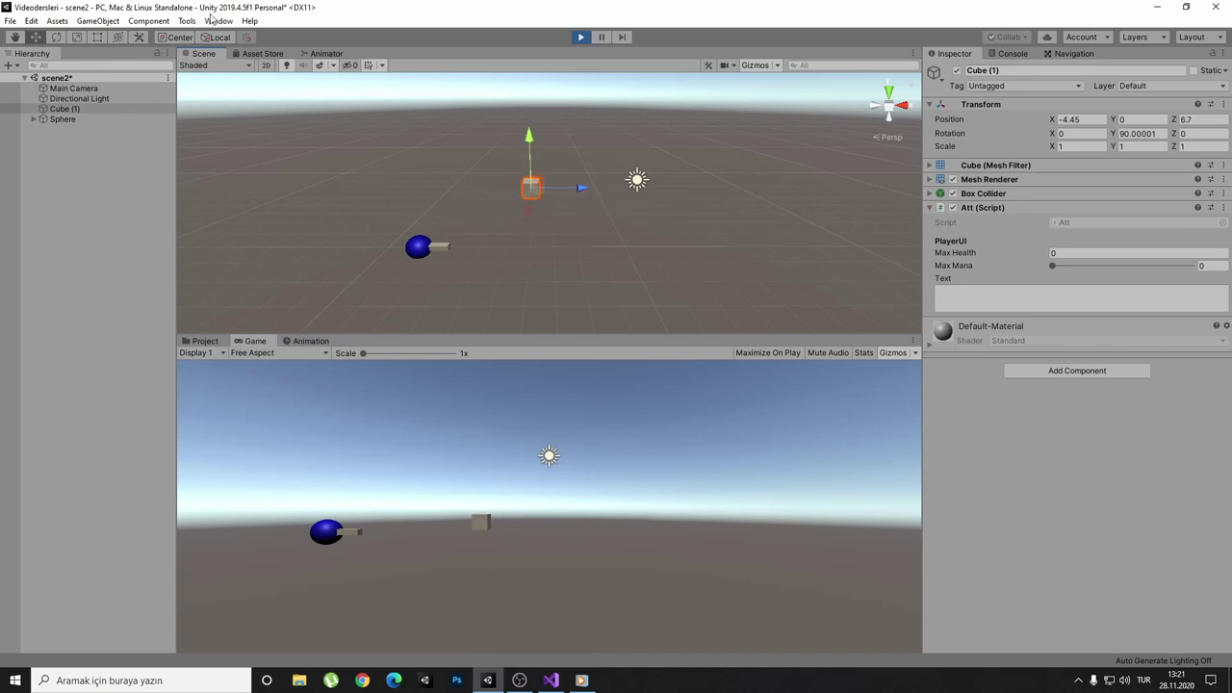
{"action": "left_click", "coordinate": [250, 20]}
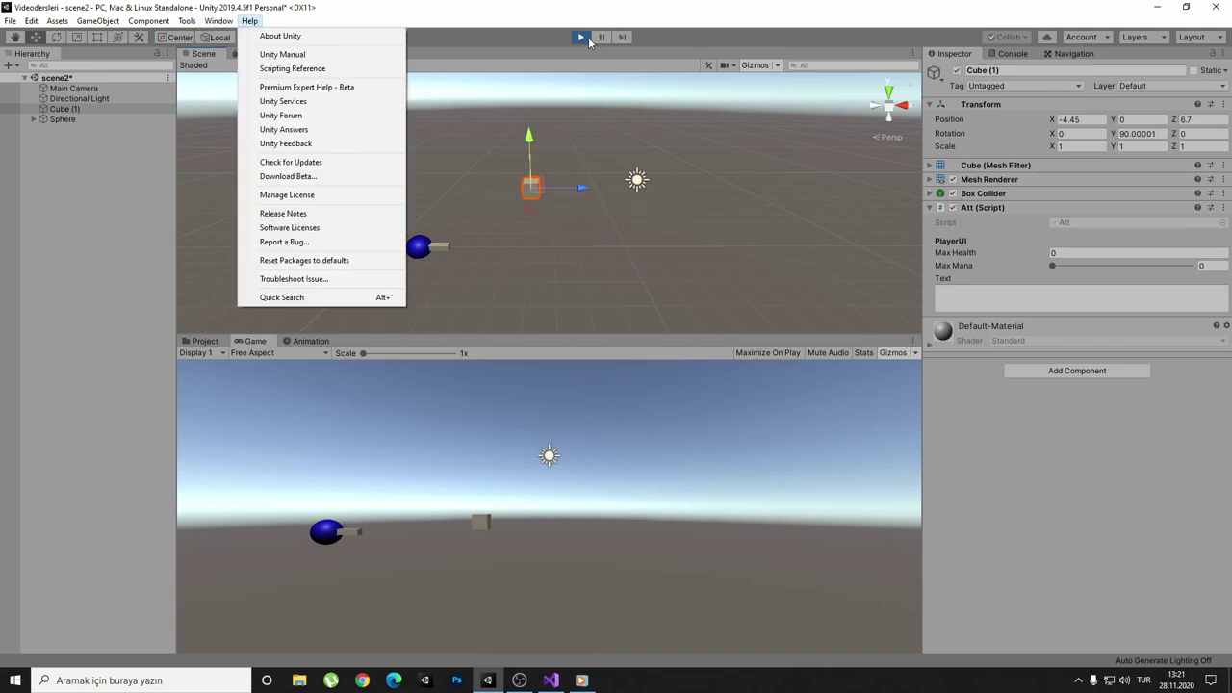
{"action": "left_click", "coordinate": [191, 21]}
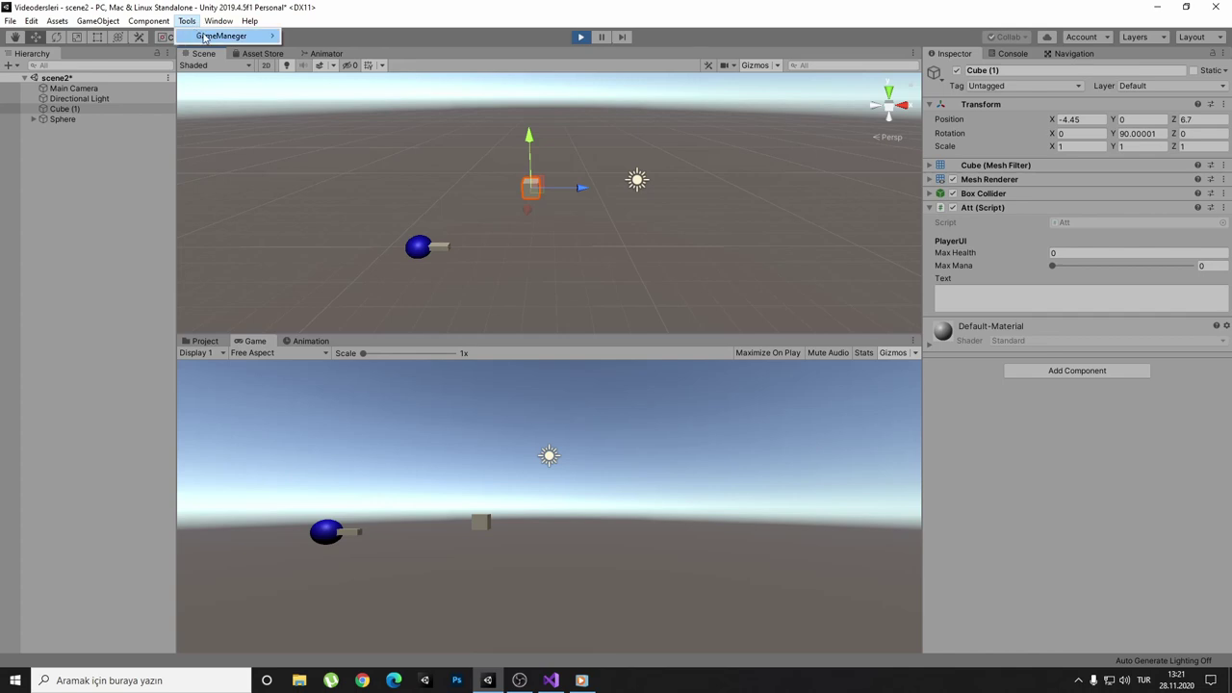
{"action": "mouse_move", "coordinate": [236, 35]}
{"action": "left_click", "coordinate": [304, 37]}
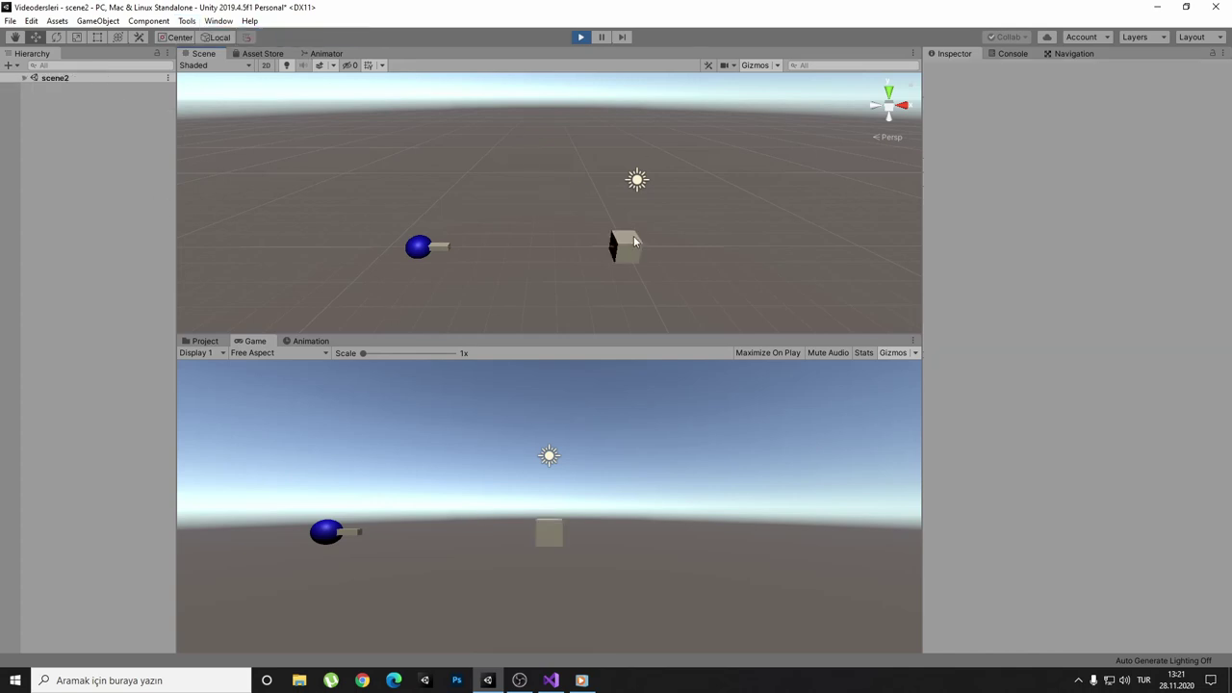
- Move the cube and the sphere during play, then run Restart() again
{"action": "left_click", "coordinate": [634, 241]}
{"action": "left_click_drag", "start_coordinate": [623, 252], "coordinate": [772, 277]}
{"action": "key", "text": "e"}
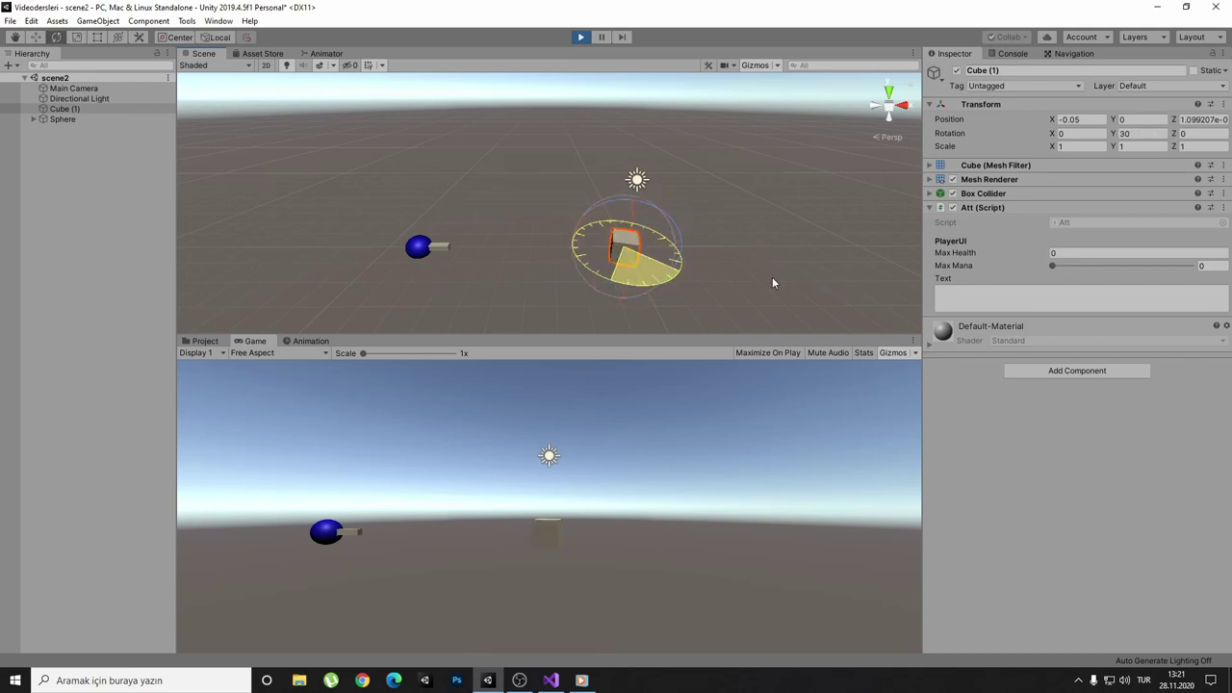
{"action": "key", "text": "w"}
{"action": "left_click", "coordinate": [424, 250]}
{"action": "left_click_drag", "start_coordinate": [432, 255], "coordinate": [542, 185]}
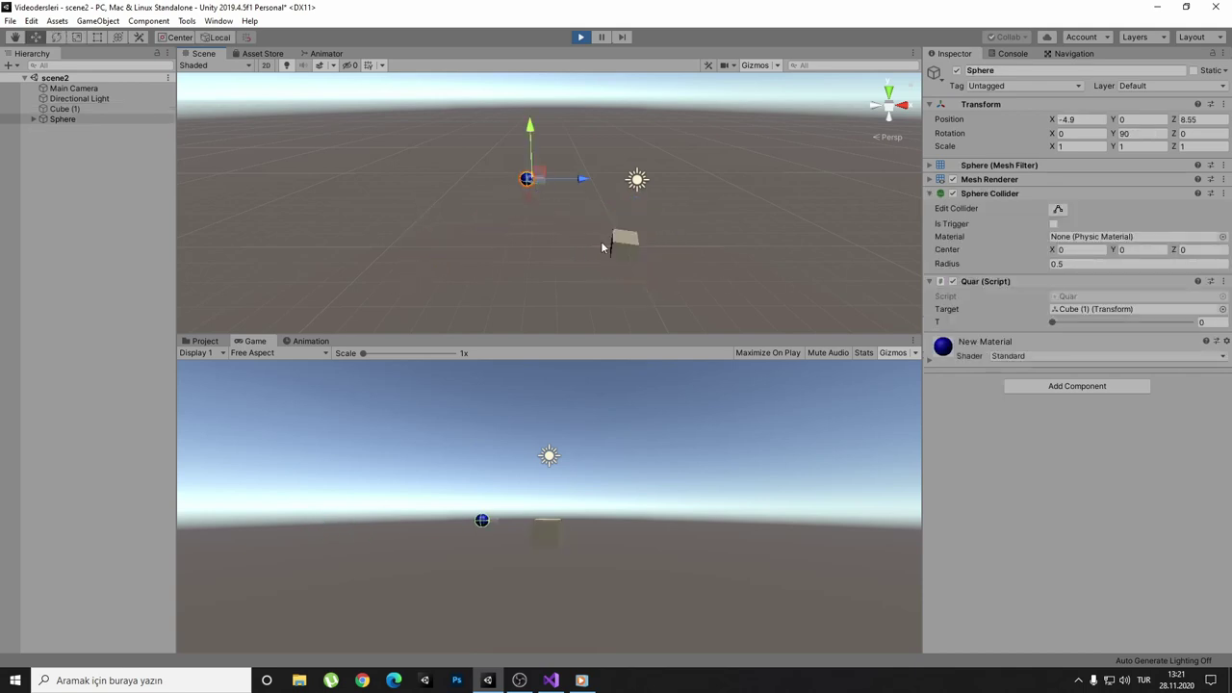
{"action": "left_click", "coordinate": [616, 249]}
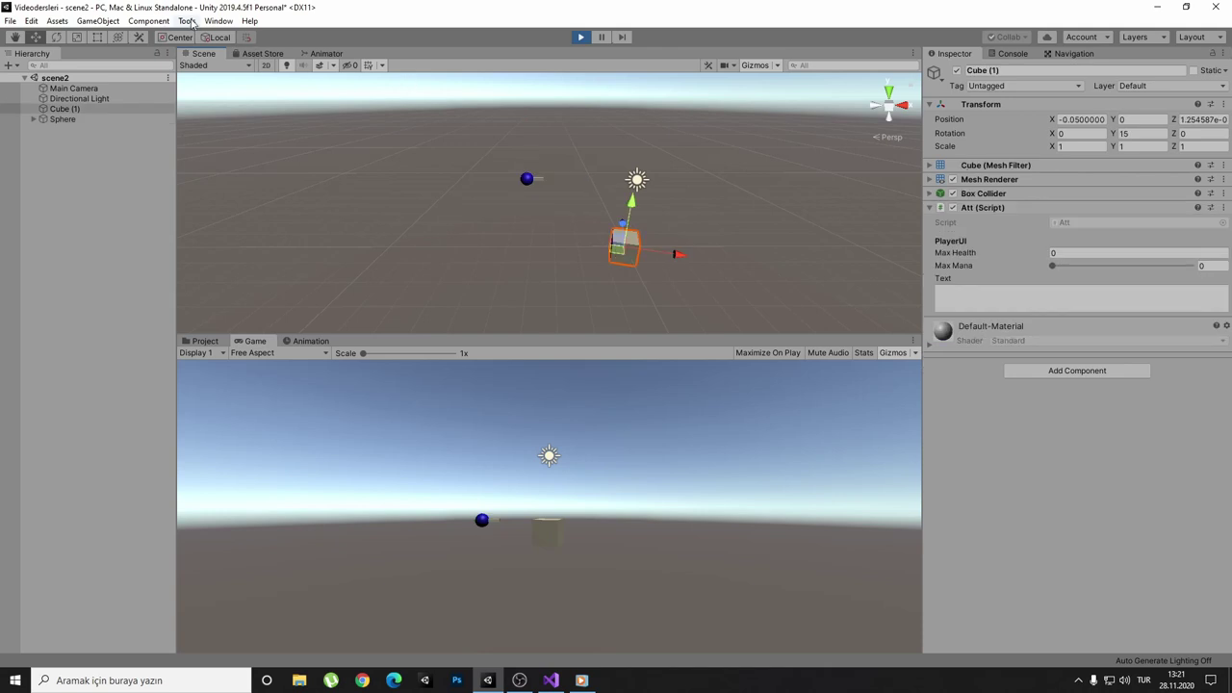
{"action": "left_click", "coordinate": [249, 20]}
{"action": "left_click", "coordinate": [187, 20]}
{"action": "mouse_move", "coordinate": [206, 22]}
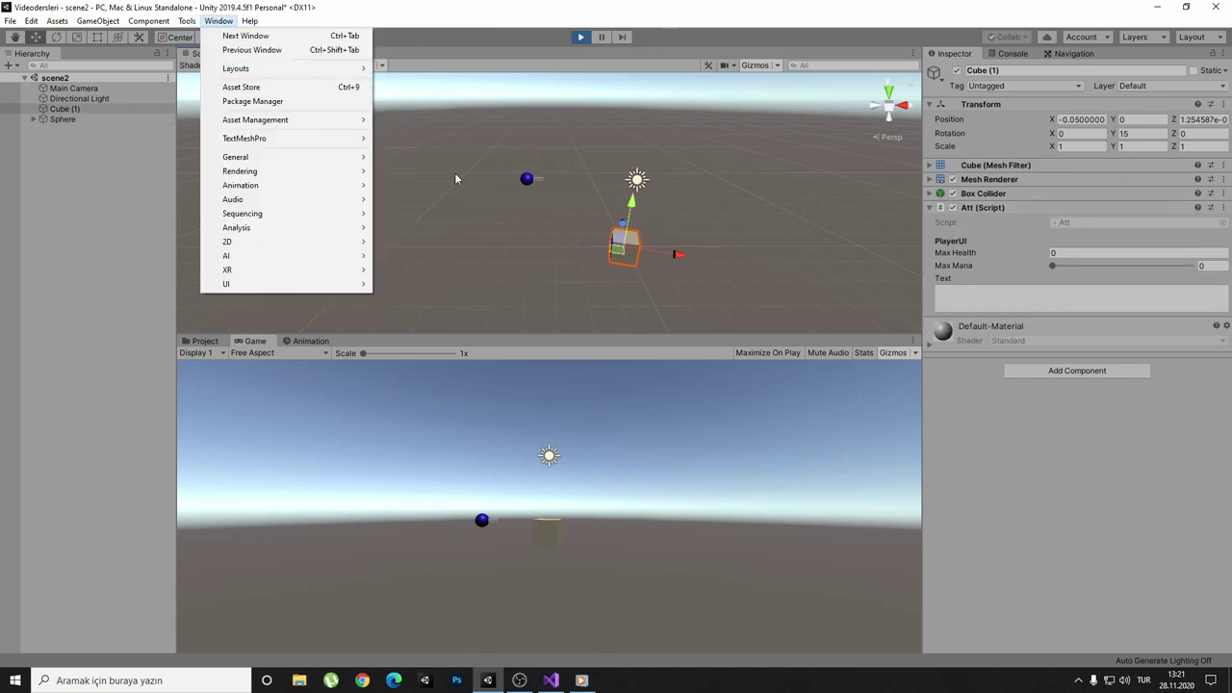
{"action": "left_click", "coordinate": [206, 22]}
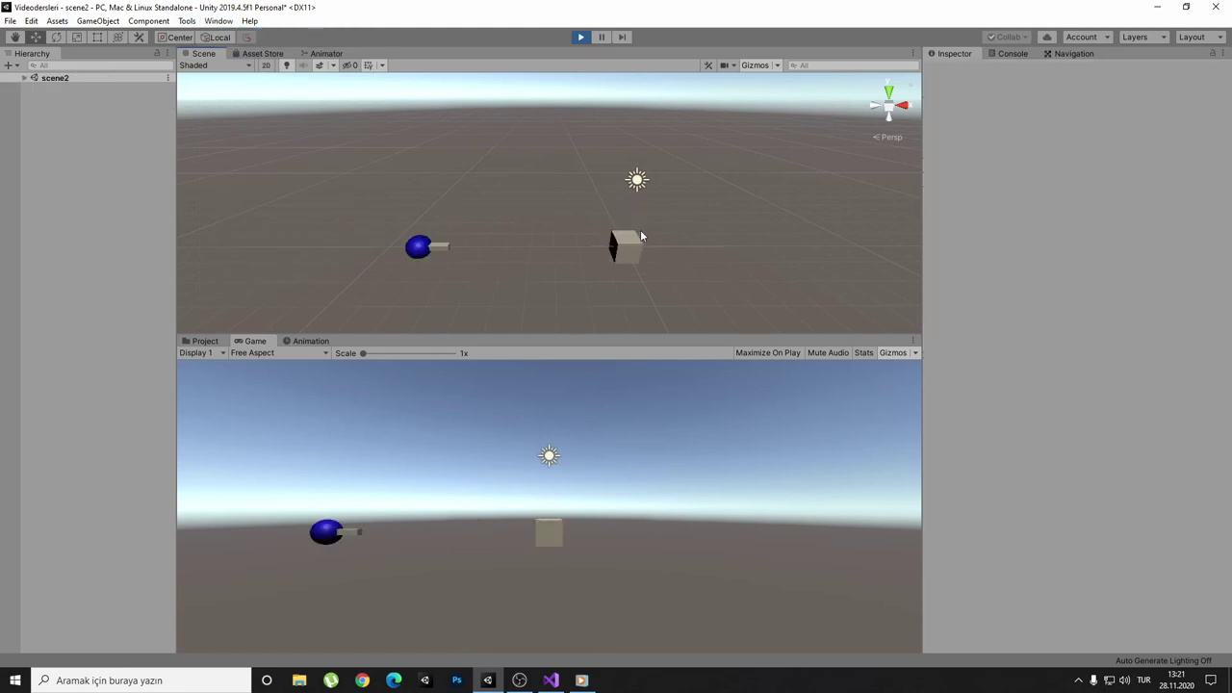
- Select the sphere and cube, check the Tools menu, then exit Play mode
{"action": "left_click", "coordinate": [421, 247]}
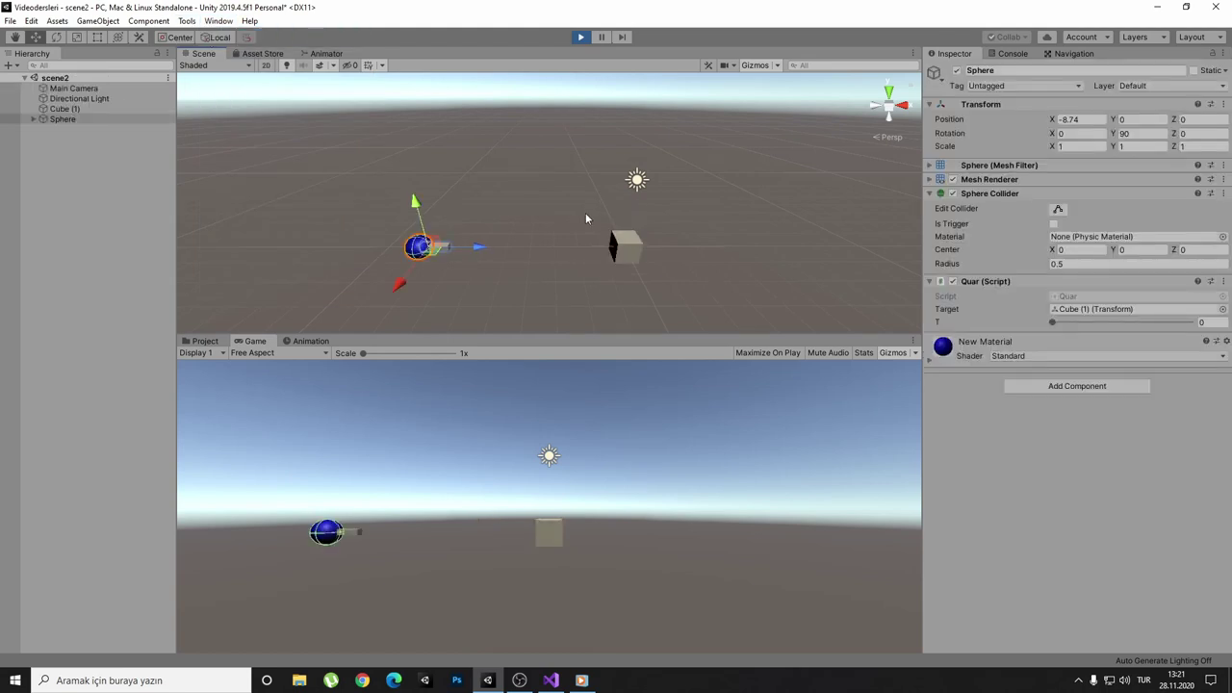
{"action": "left_click", "coordinate": [629, 246]}
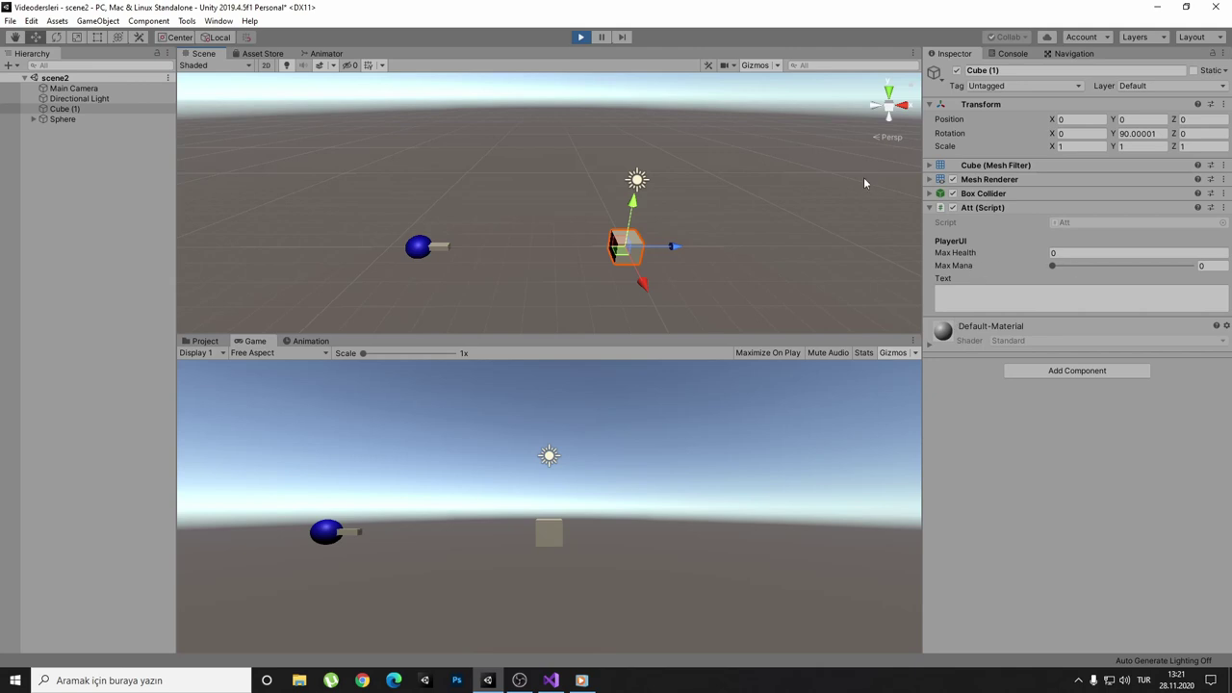
{"action": "left_click", "coordinate": [186, 20]}
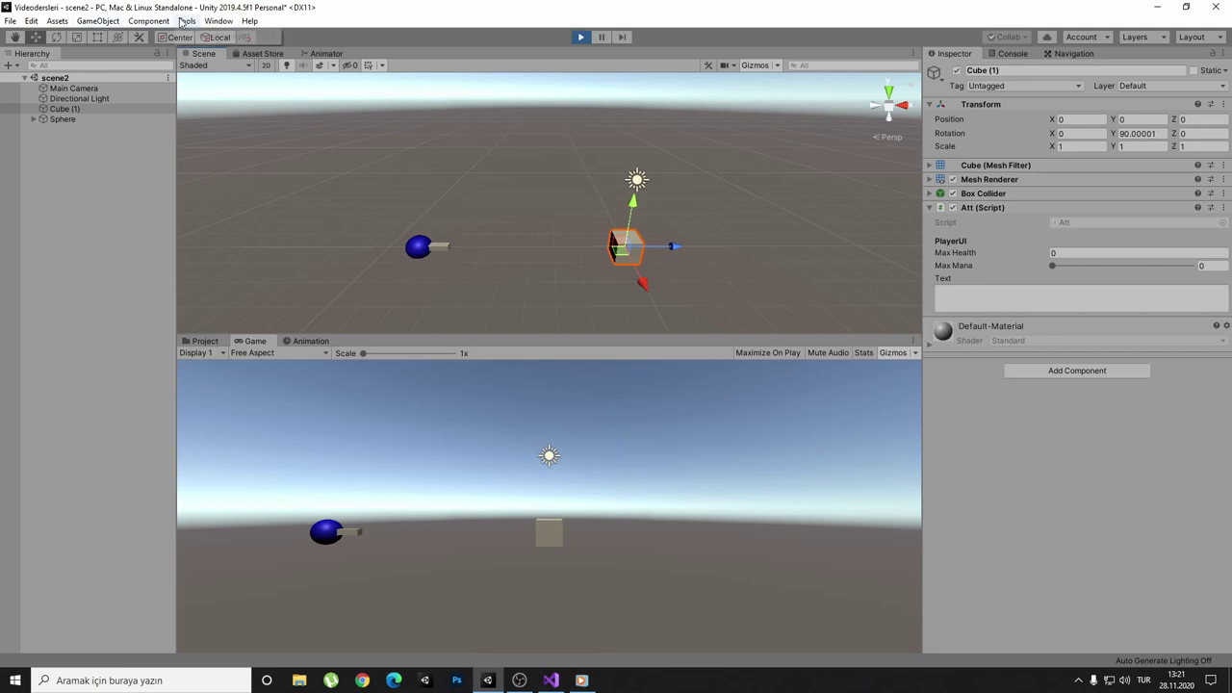
{"action": "mouse_move", "coordinate": [199, 38]}
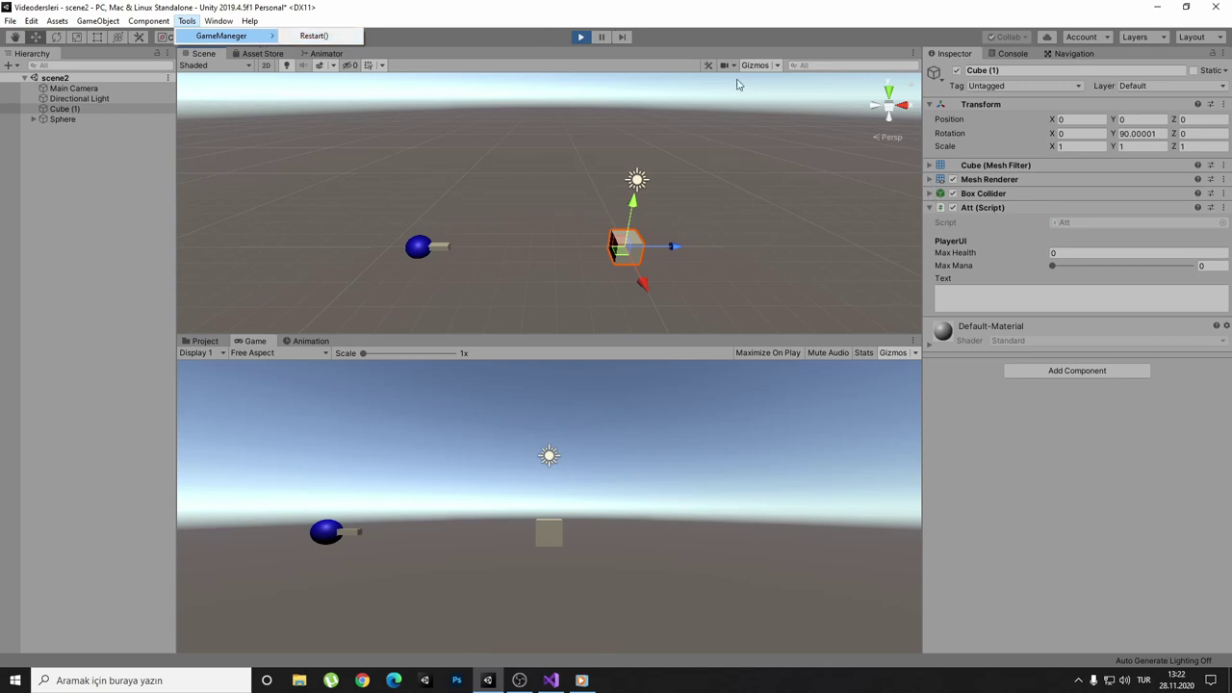
{"action": "left_click", "coordinate": [580, 36]}
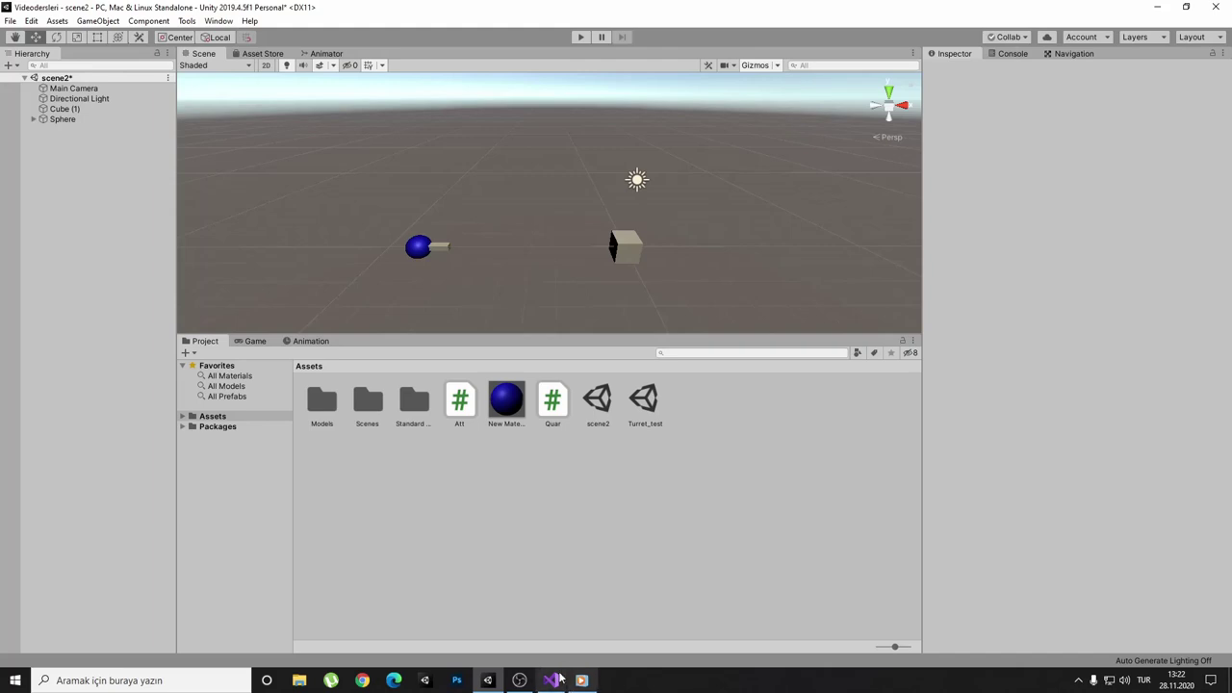
{"action": "left_click", "coordinate": [550, 680]}
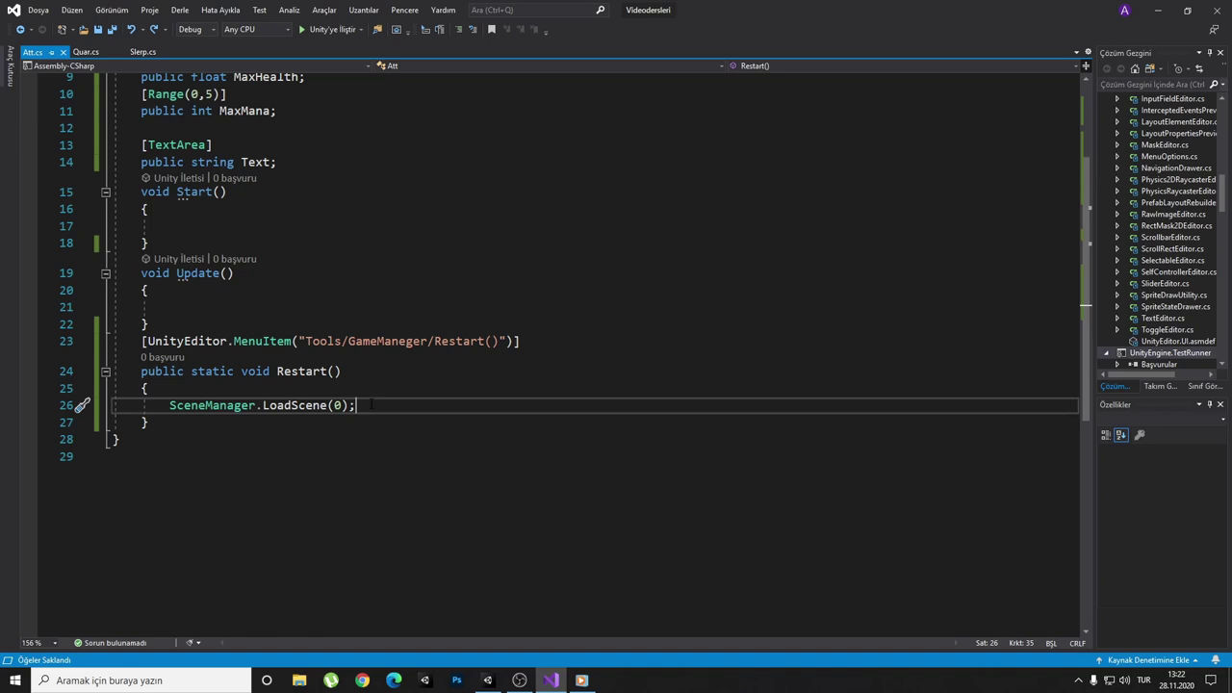
- Delete the SceneManager.LoadScene(0) line and select the MenuItem attribute text on line 23
{"action": "left_click_drag", "start_coordinate": [373, 405], "coordinate": [113, 405]}
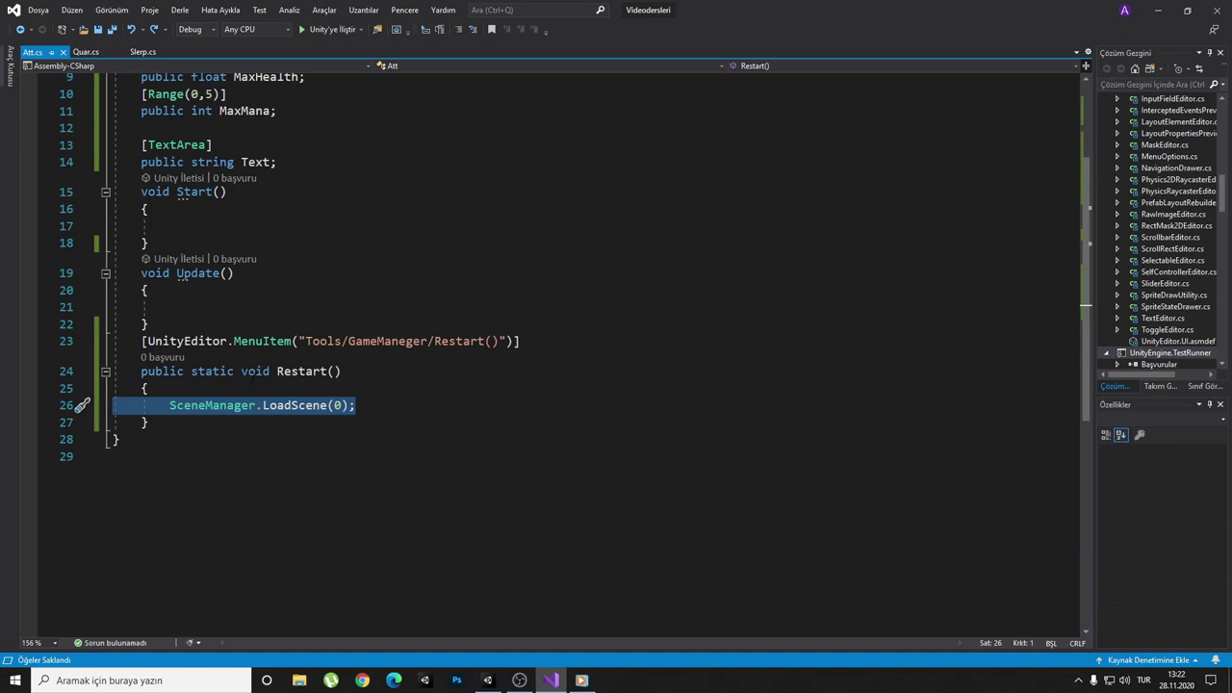
{"action": "key", "text": "Delete"}
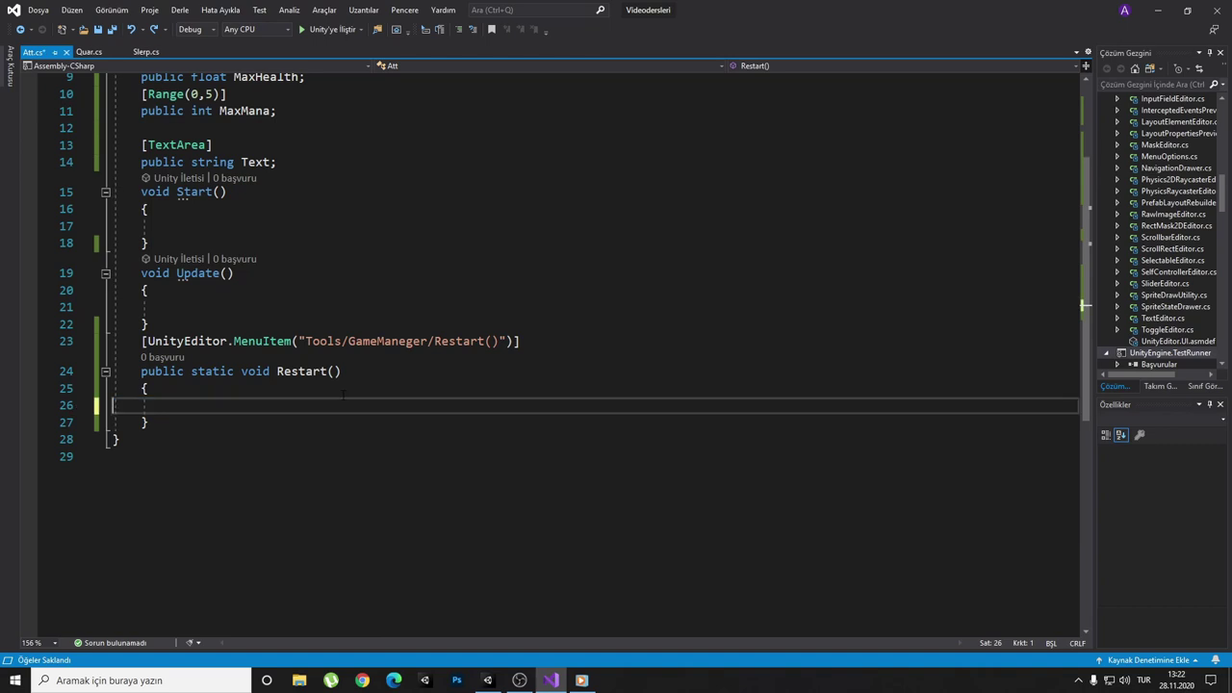
{"action": "left_click_drag", "start_coordinate": [569, 341], "coordinate": [148, 342]}
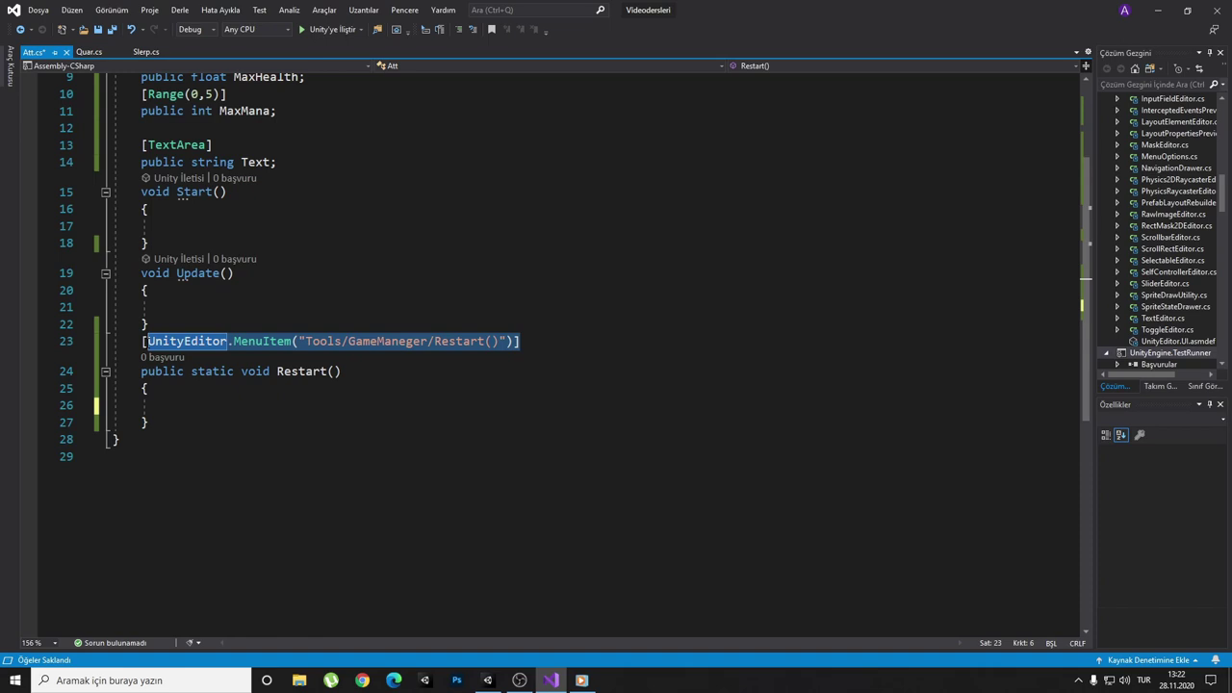
- Replace the MenuItem with a System.Obsolete attribute using its message overload
{"action": "type", "text": "syst"}
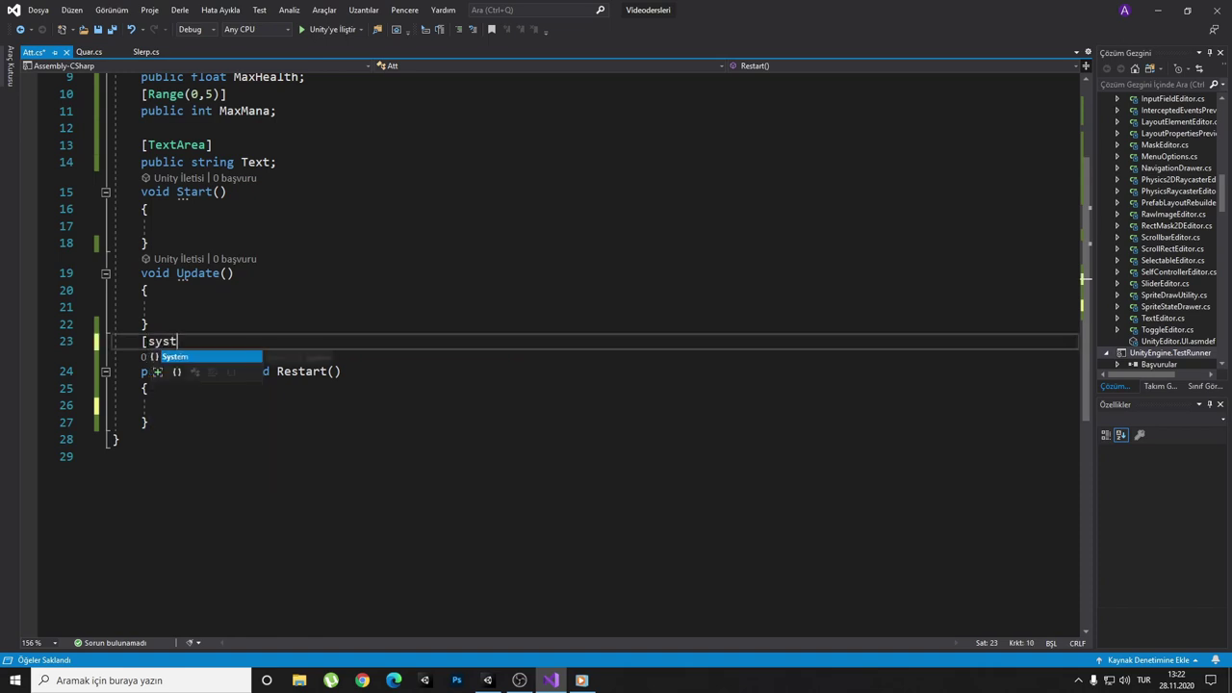
{"action": "type", "text": ".o"}
{"action": "key", "text": "Tab"}
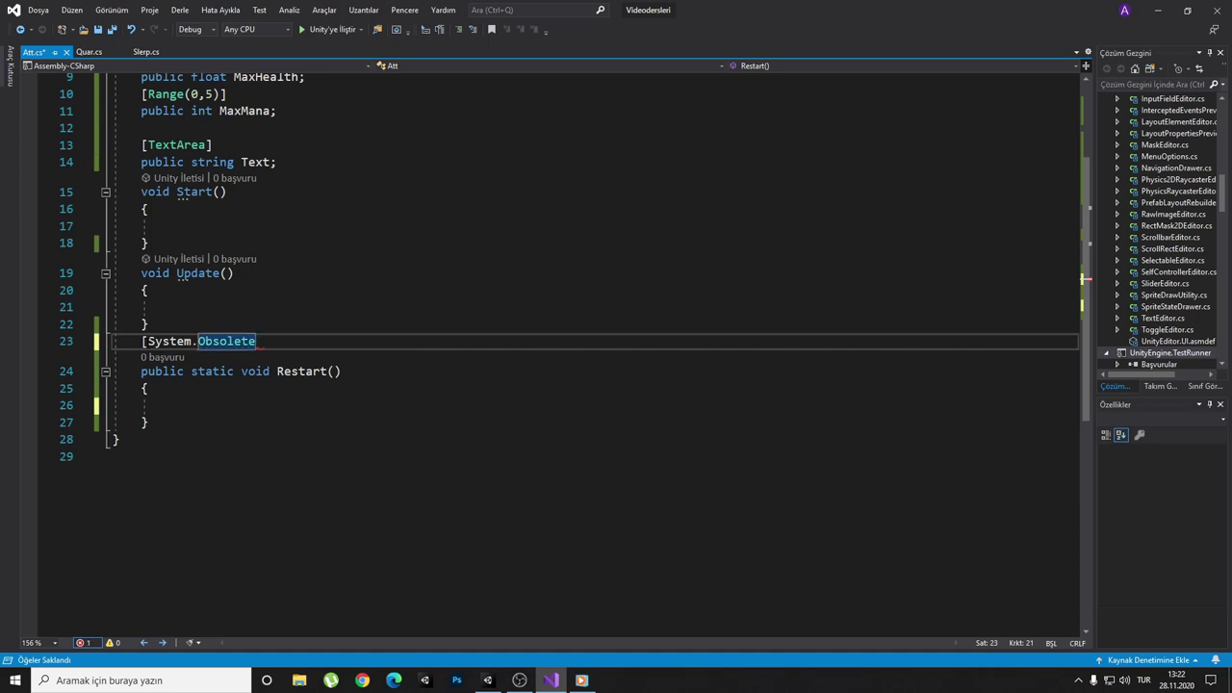
{"action": "type", "text": "("}
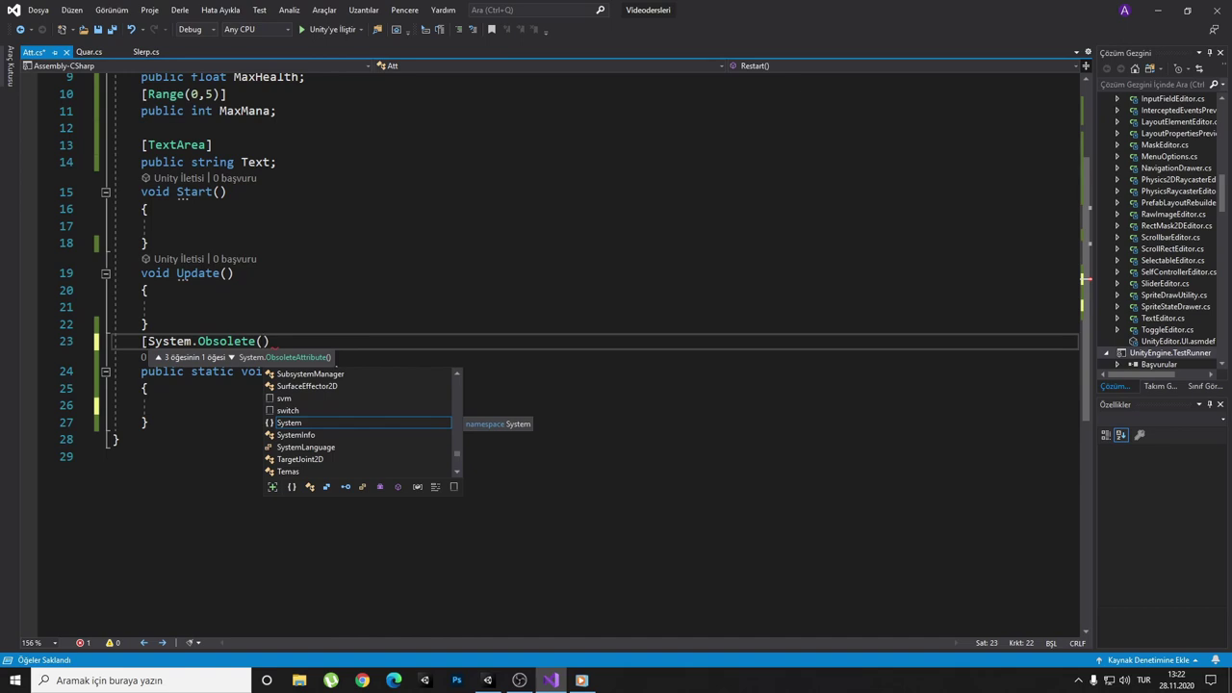
{"action": "key", "text": "Escape"}
{"action": "key", "text": "Down"}
{"action": "key", "text": "Down"}
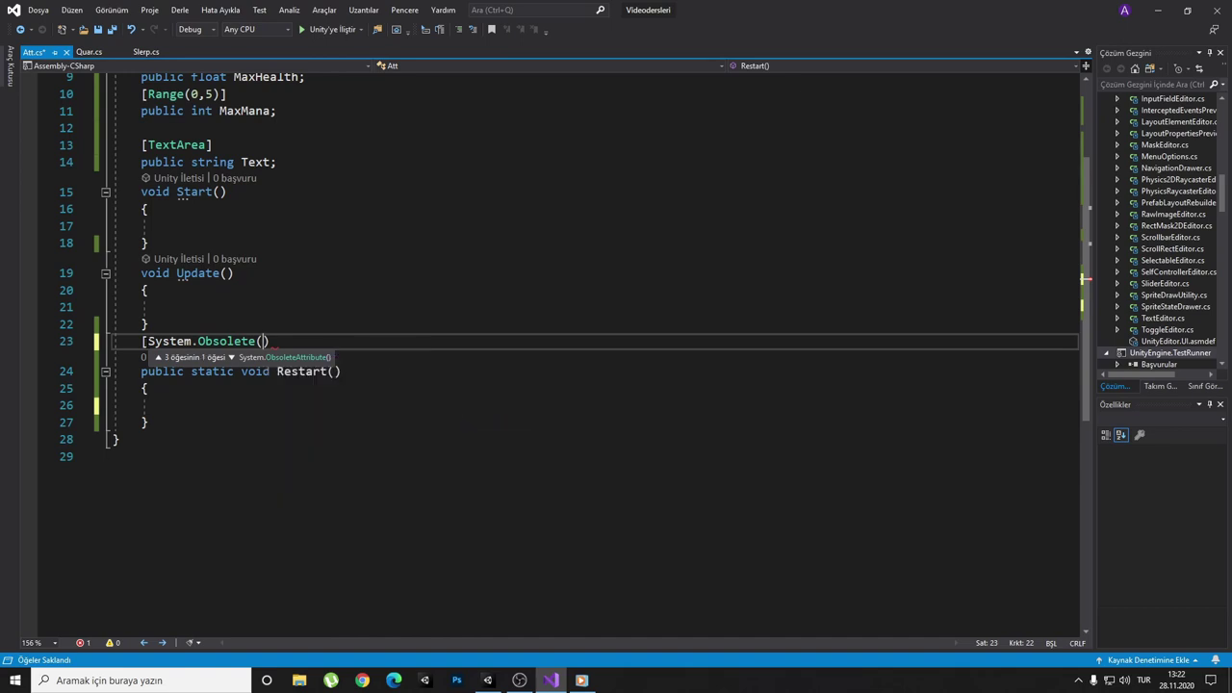
- Give the Obsolete attribute the message "Bu Eski bir Method bunun yerine ... kullan"
{"action": "type", "text": "\""}
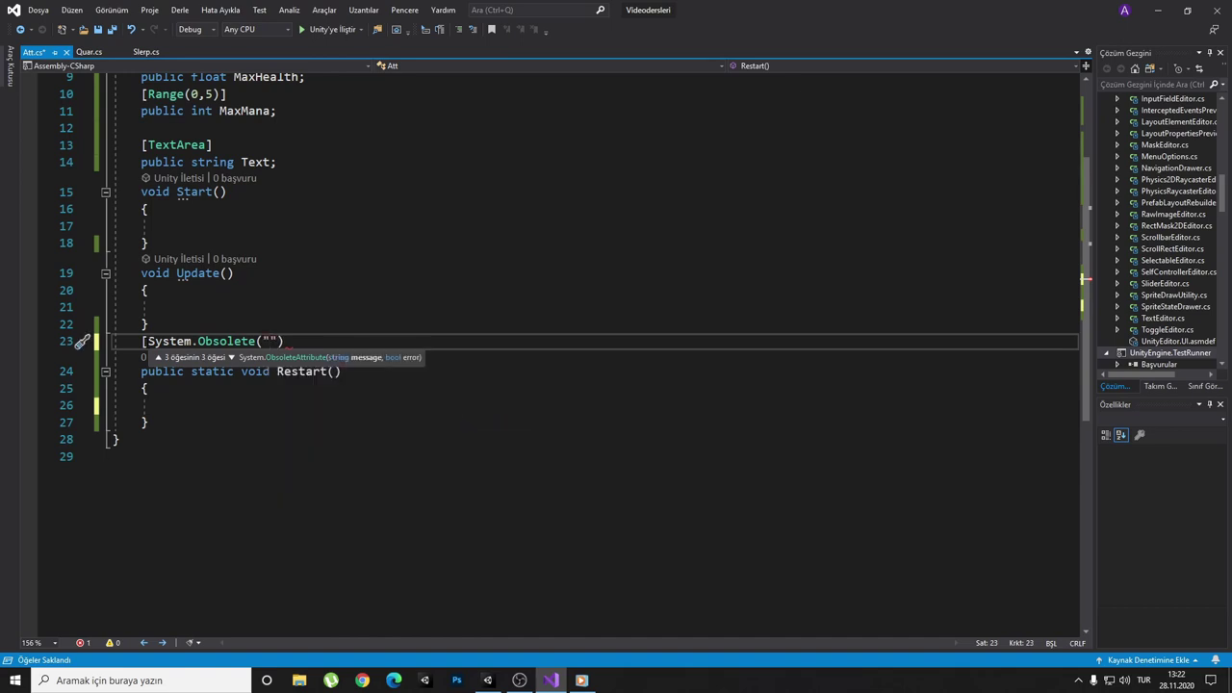
{"action": "type", "text": "B"}
{"action": "type", "text": "unu"}
{"action": "key", "text": "BackSpace"}
{"action": "key", "text": "BackSpace"}
{"action": "type", "text": "Eski bir "}
{"action": "type", "text": "MEthod"}
{"action": "key", "text": "BackSpace"}
{"action": "key", "text": "BackSpace"}
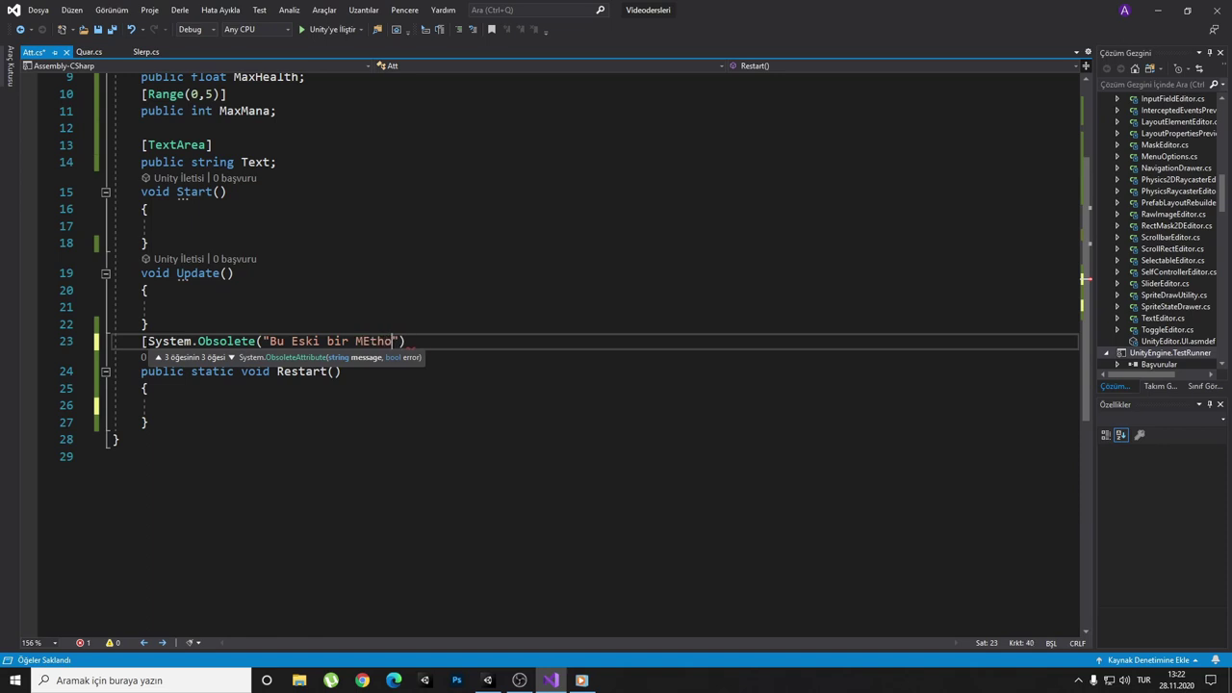
{"action": "key", "text": "BackSpace"}
{"action": "key", "text": "BackSpace"}
{"action": "key", "text": "BackSpace"}
{"action": "type", "text": "ethod "}
{"action": "type", "text": "ku"}
{"action": "key", "text": "BackSpace"}
{"action": "key", "text": "BackSpace"}
{"action": "type", "text": "bunun yerine "}
{"action": "type", "text": "... ku"}
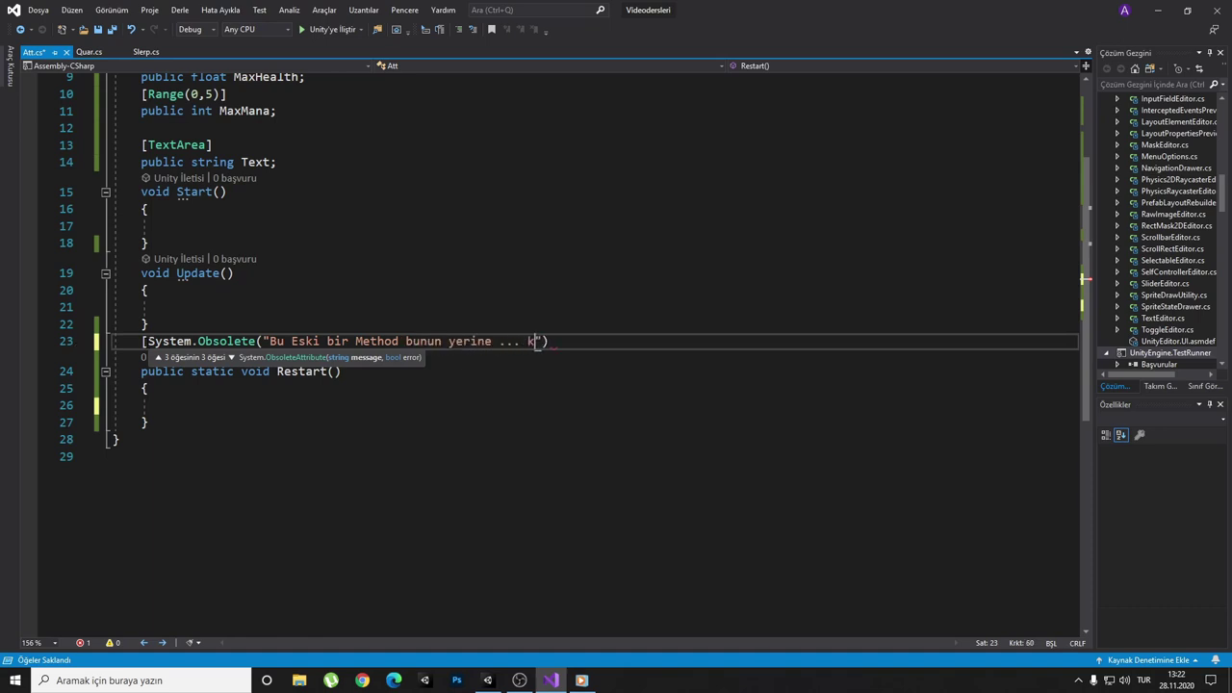
{"action": "type", "text": "la"}
{"action": "key", "text": "BackSpace"}
{"action": "key", "text": "BackSpace"}
{"action": "type", "text": "lla"}
{"action": "type", "text": "n\")"}
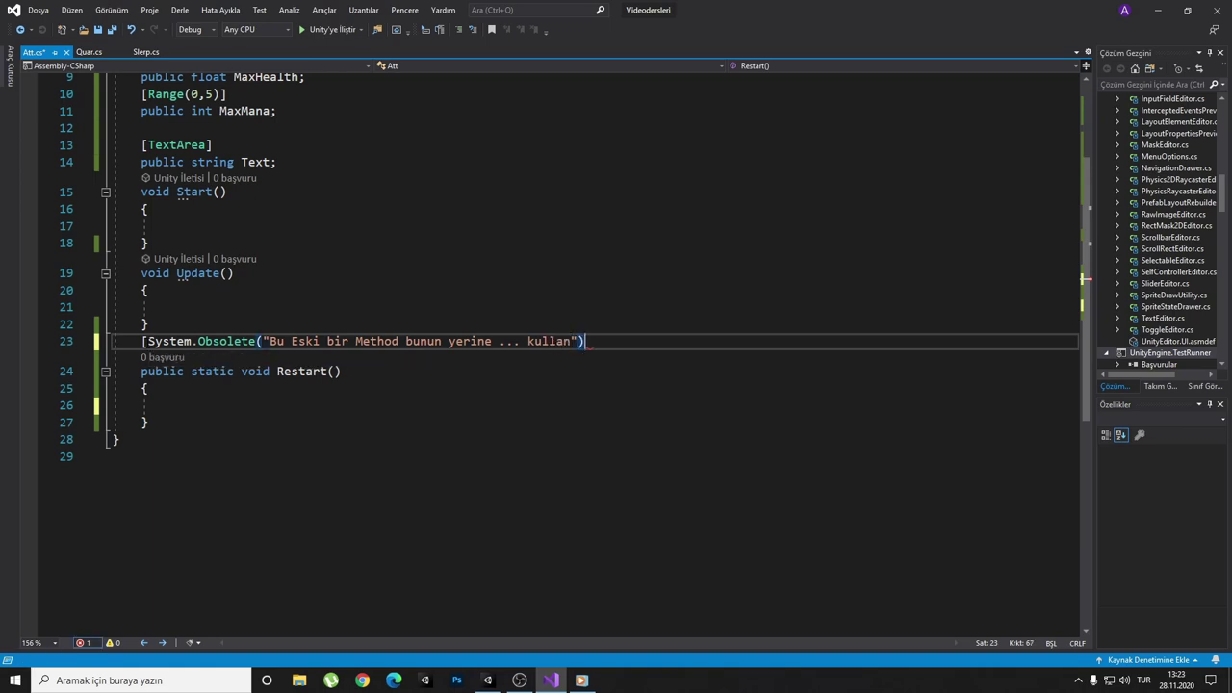
{"action": "type", "text": "]"}
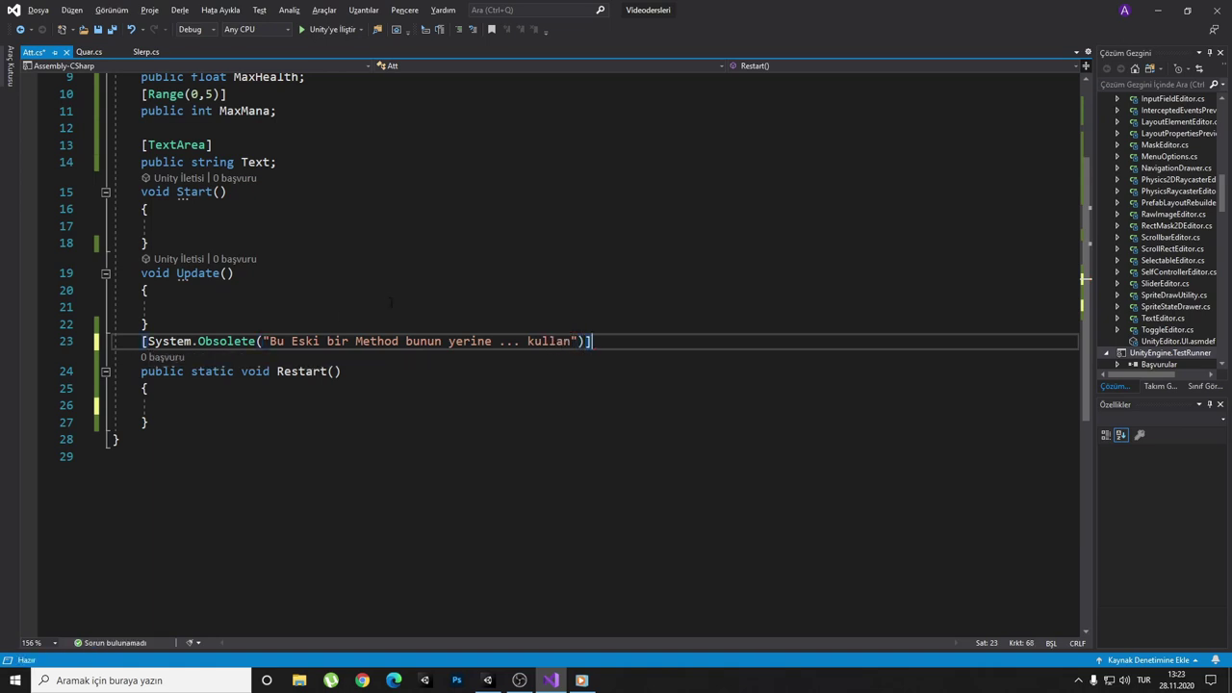
- Save Att.cs with the new Obsolete attribute on Restart()
{"action": "left_click", "coordinate": [182, 424]}
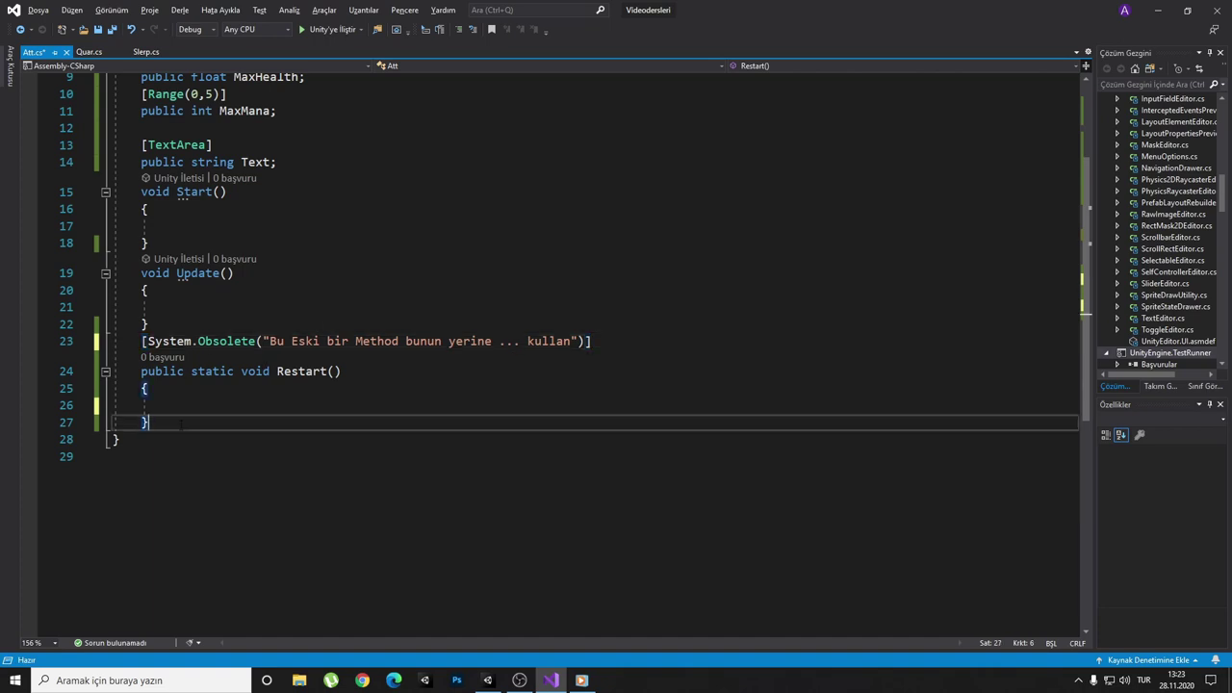
{"action": "left_click", "coordinate": [513, 341]}
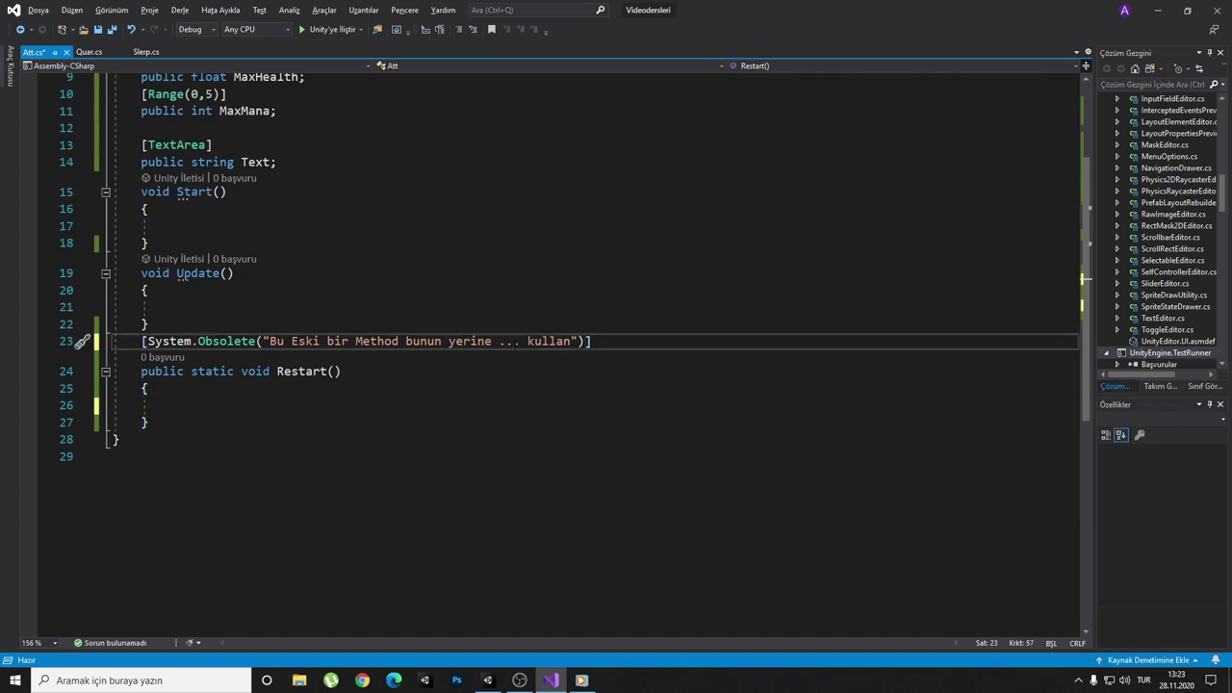
{"action": "key", "text": "ctrl+s"}
{"action": "scroll", "coordinate": [388, 401], "scroll_direction": "up", "scroll_amount": 3}
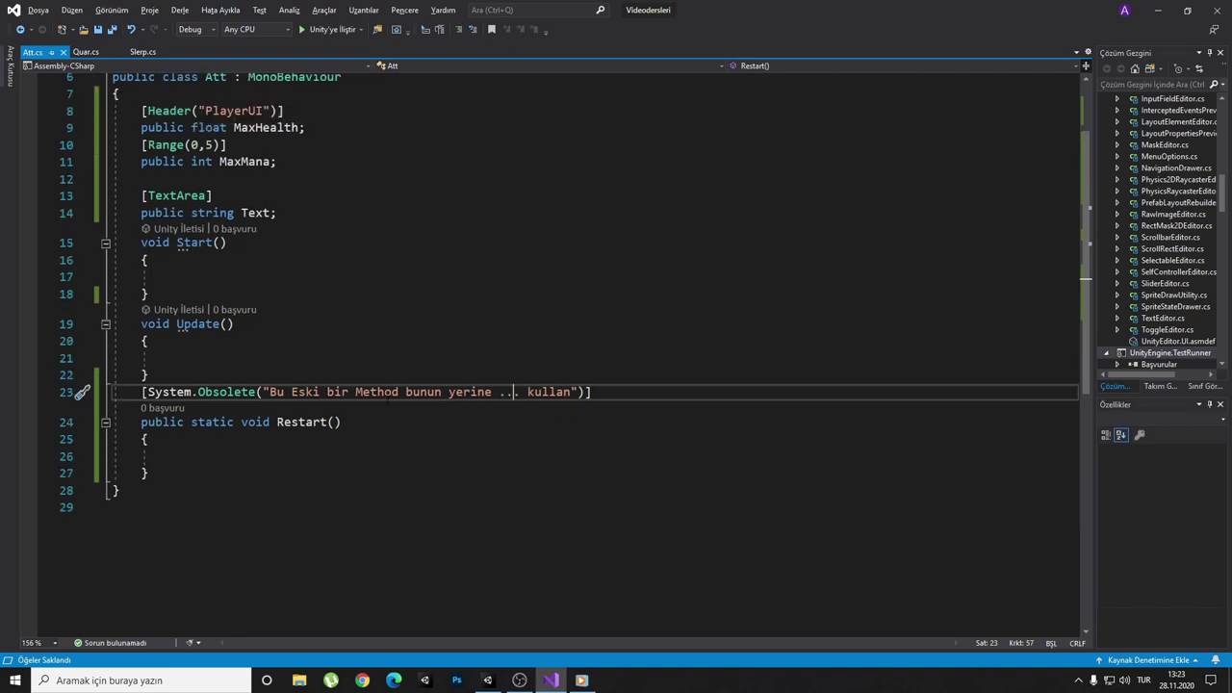
{"action": "scroll", "coordinate": [388, 400], "scroll_direction": "down", "scroll_amount": 2}
- Call Restart() inside Start() and inspect its CS0618 obsolete warning
{"action": "left_click", "coordinate": [250, 278]}
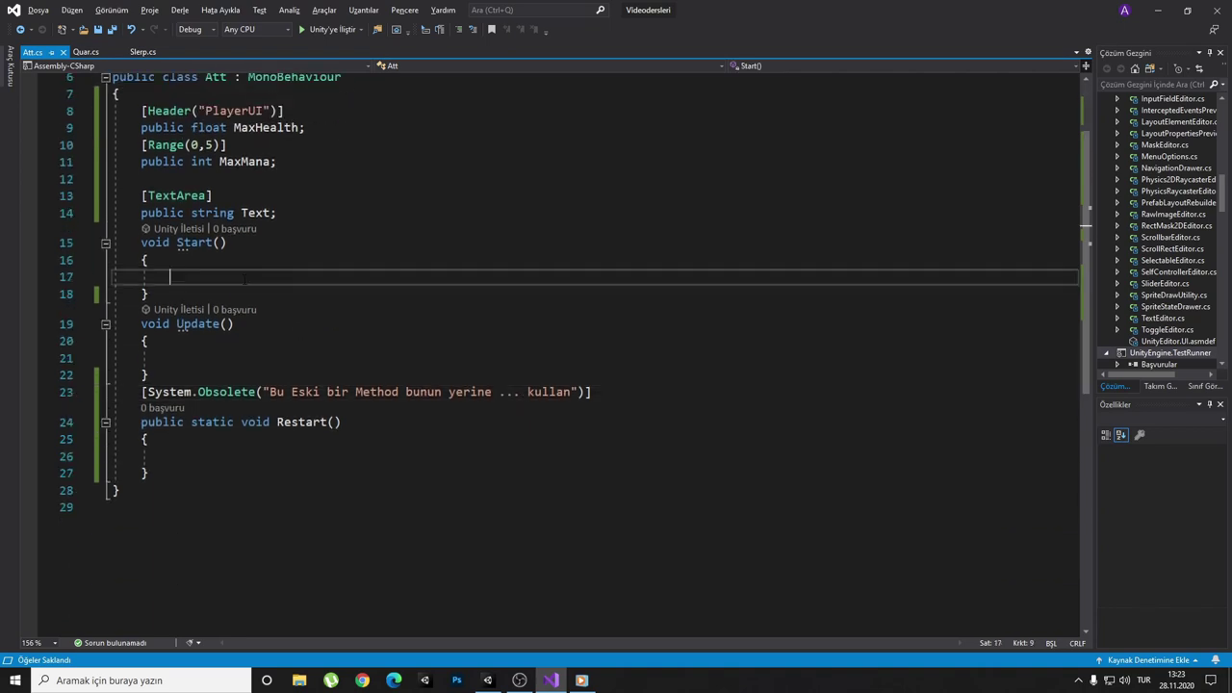
{"action": "type", "text": "res"}
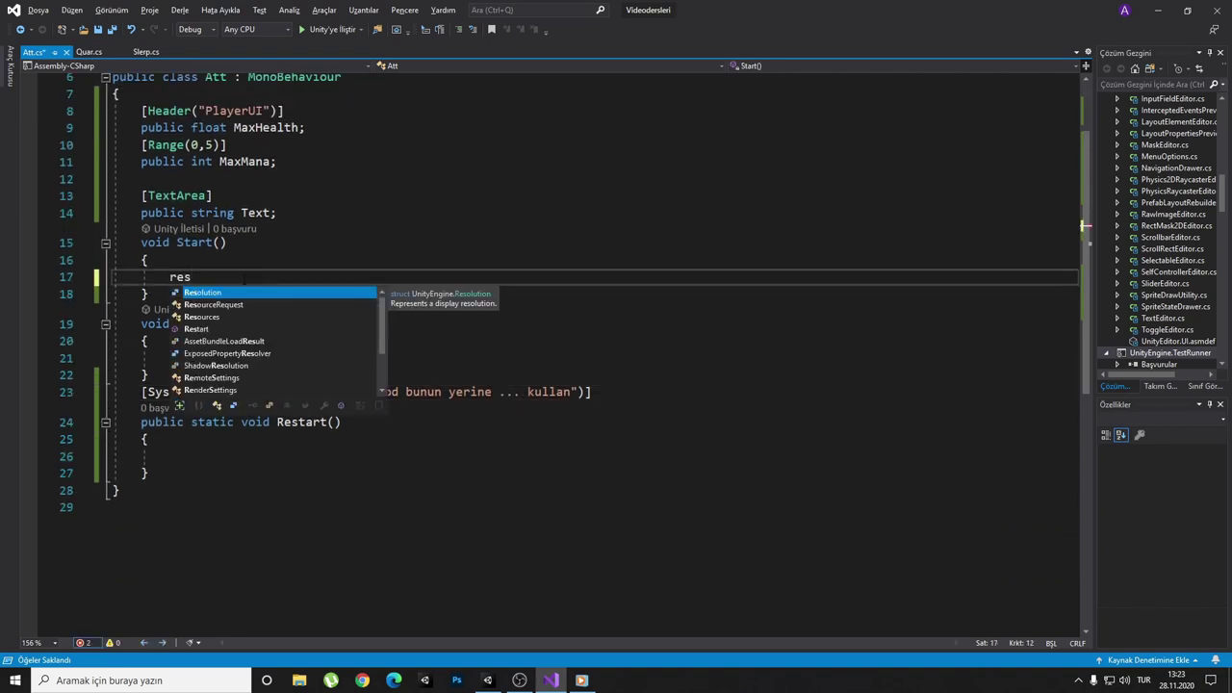
{"action": "key", "text": "Down"}
{"action": "key", "text": "Down"}
{"action": "key", "text": "Down"}
{"action": "type", "text": "()"}
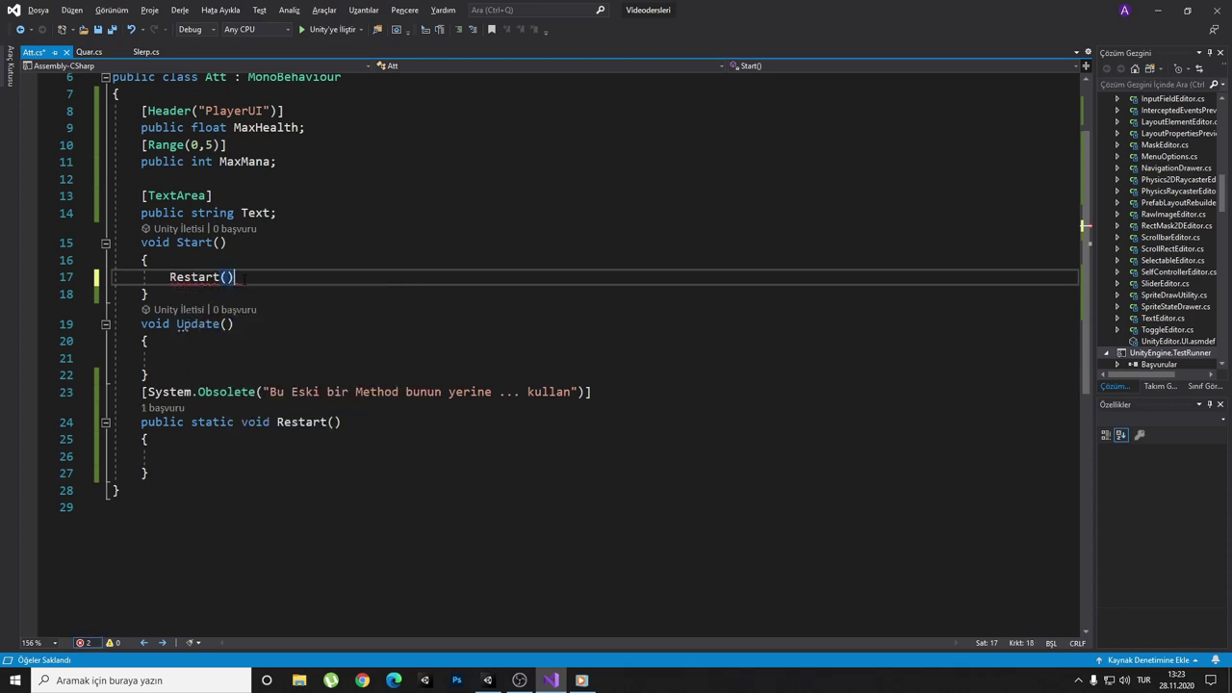
{"action": "type", "text": ";"}
{"action": "mouse_move", "coordinate": [206, 325]}
{"action": "mouse_move", "coordinate": [201, 162]}
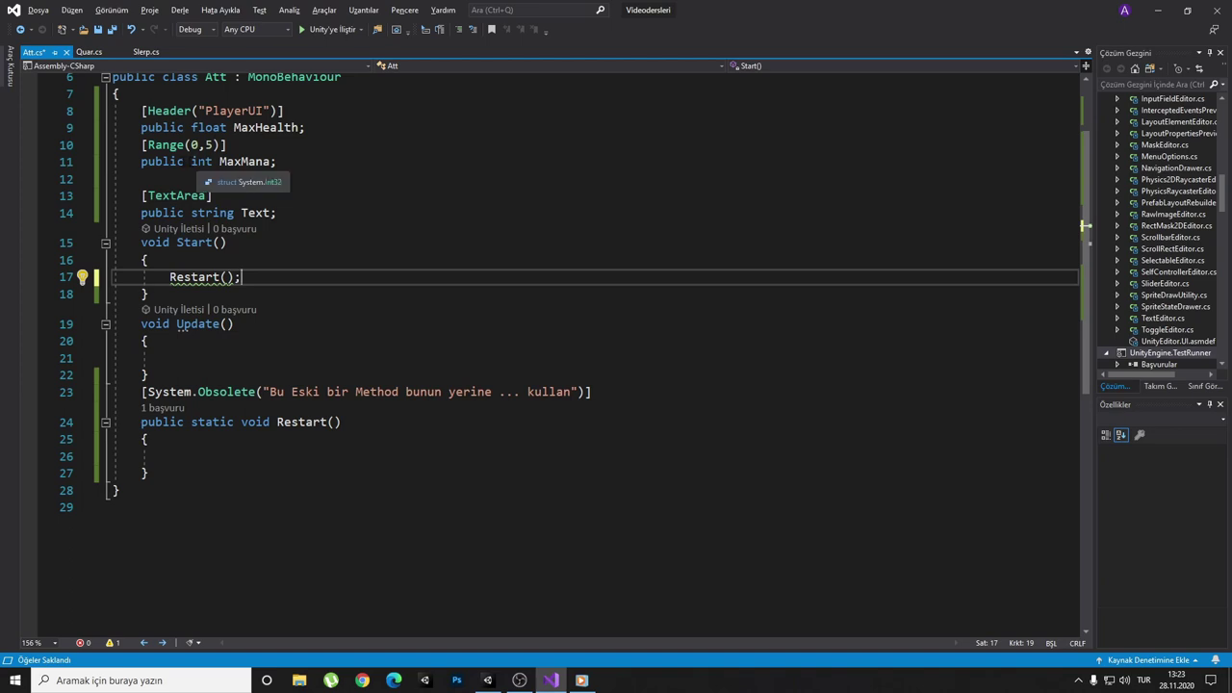
{"action": "mouse_move", "coordinate": [247, 161]}
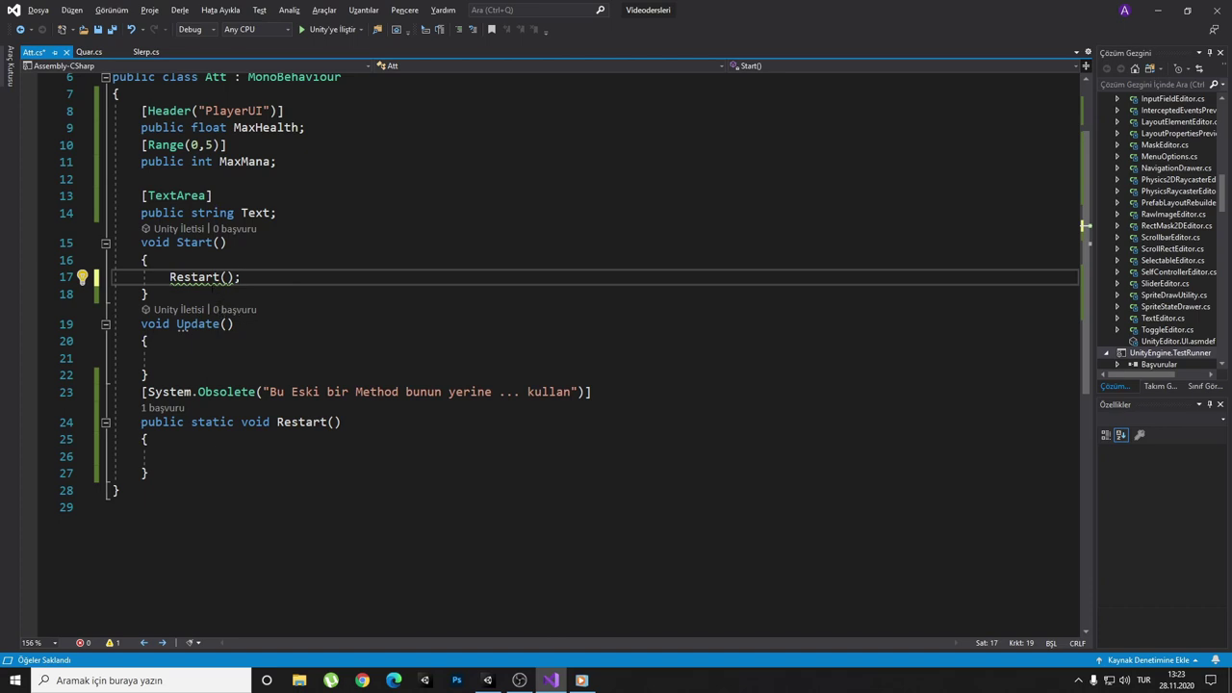
{"action": "mouse_move", "coordinate": [197, 279]}
{"action": "left_click", "coordinate": [341, 422]}
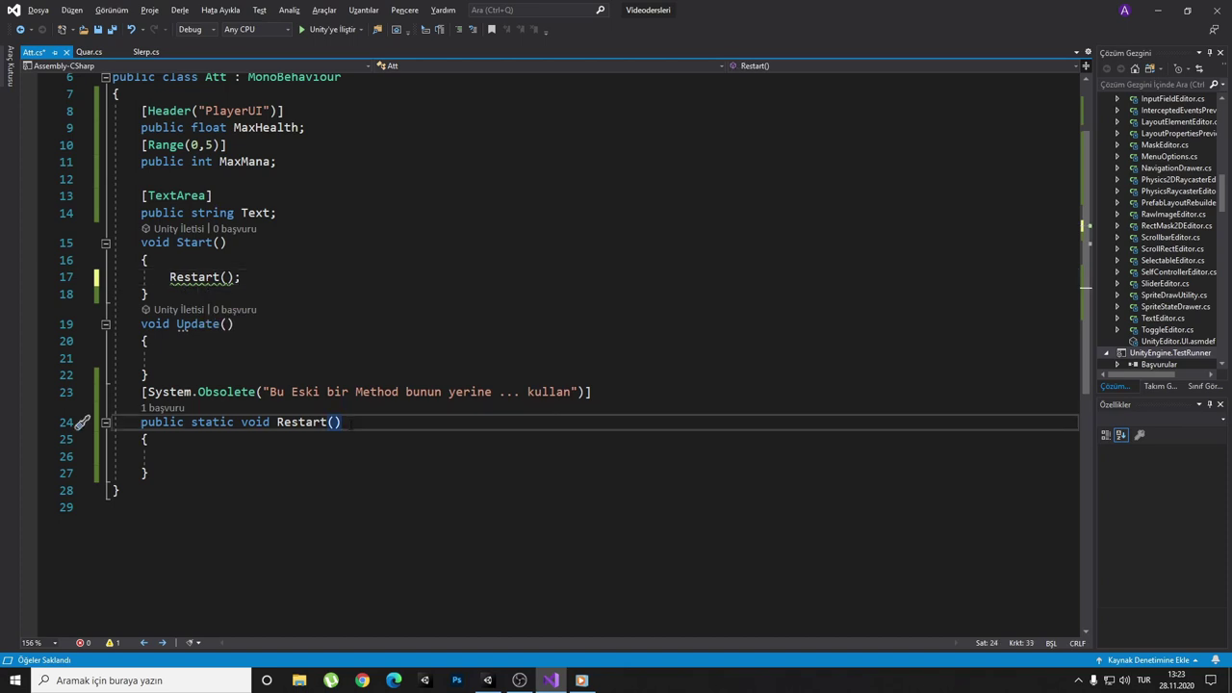
- Replace the Obsolete message with "Private bir kod sakın kullanma"
{"action": "left_click_drag", "start_coordinate": [570, 392], "coordinate": [265, 392]}
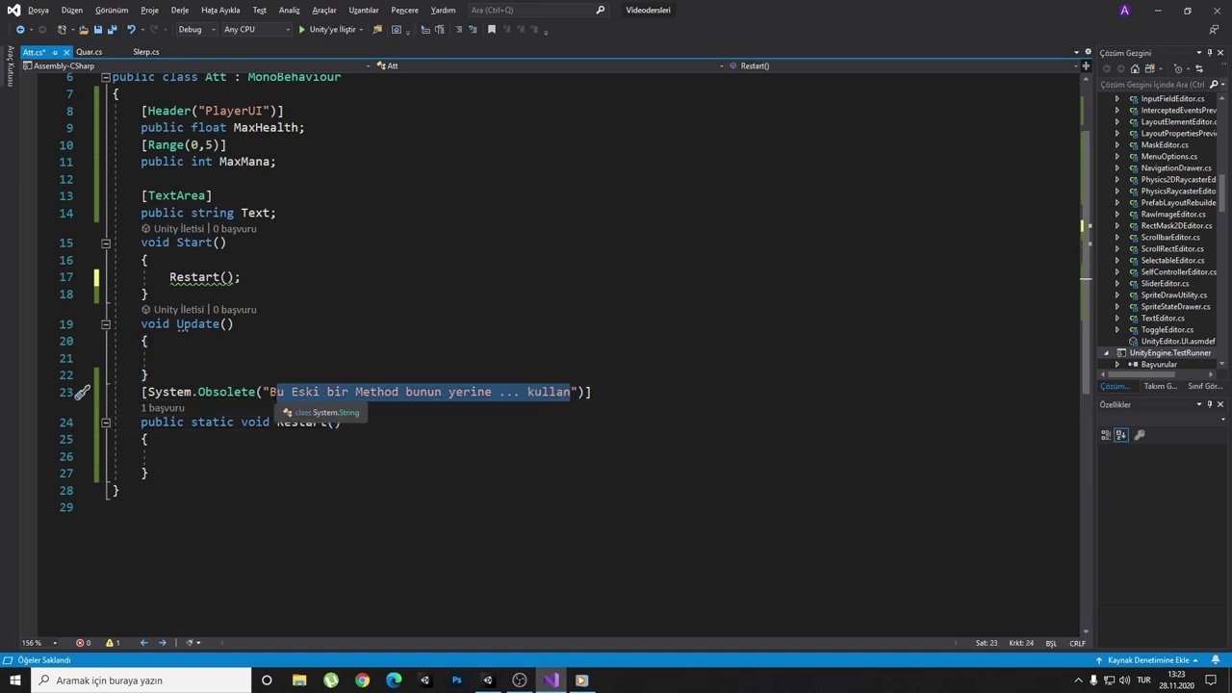
{"action": "type", "text": "\"Privet"}
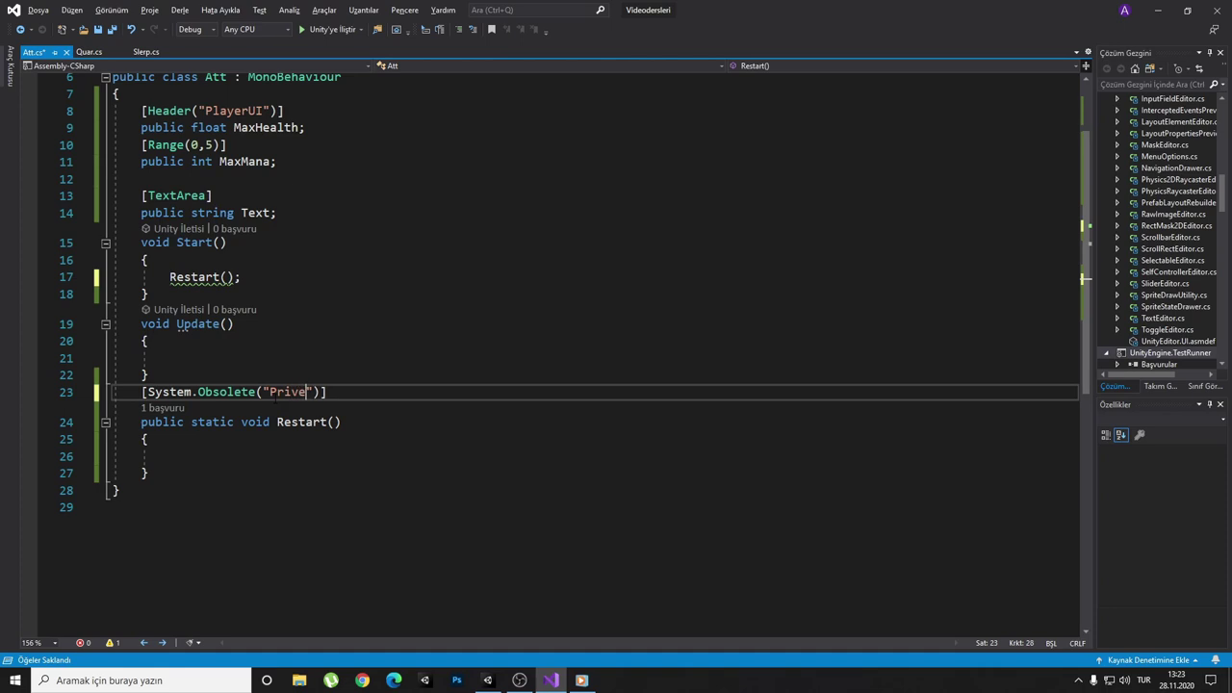
{"action": "type", "text": "a"}
{"action": "key", "text": "BackSpace"}
{"action": "key", "text": "BackSpace"}
{"action": "key", "text": "BackSpace"}
{"action": "type", "text": "ate "}
{"action": "type", "text": "bir kod k"}
{"action": "key", "text": "BackSpace"}
{"action": "type", "text": "sakın kullan"}
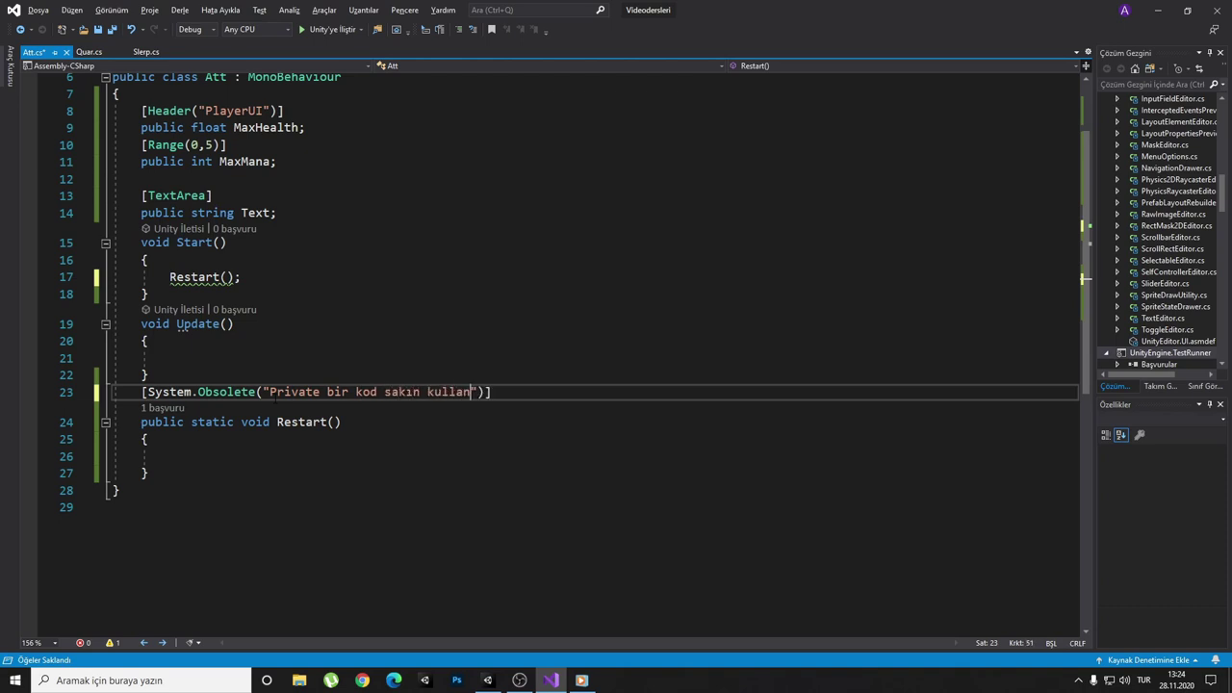
{"action": "type", "text": "ma"}
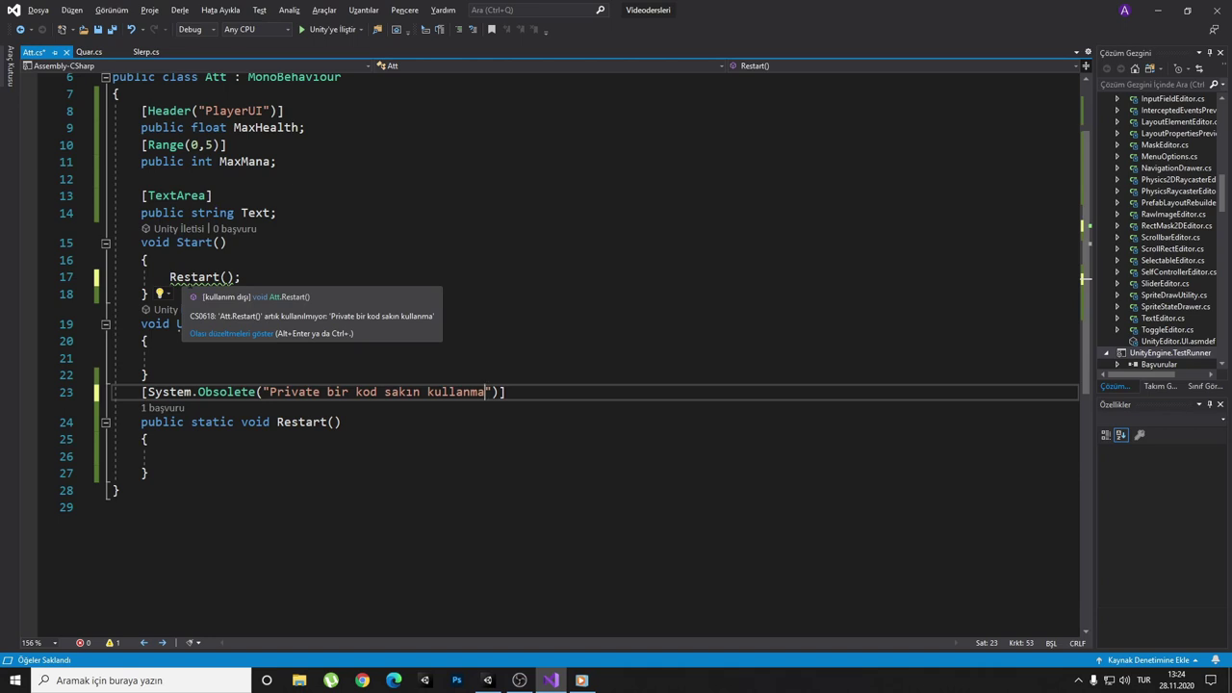
- Check the updated CS0618 warning on the Restart() call, then select the Obsolete attribute line
{"action": "left_click", "coordinate": [190, 278]}
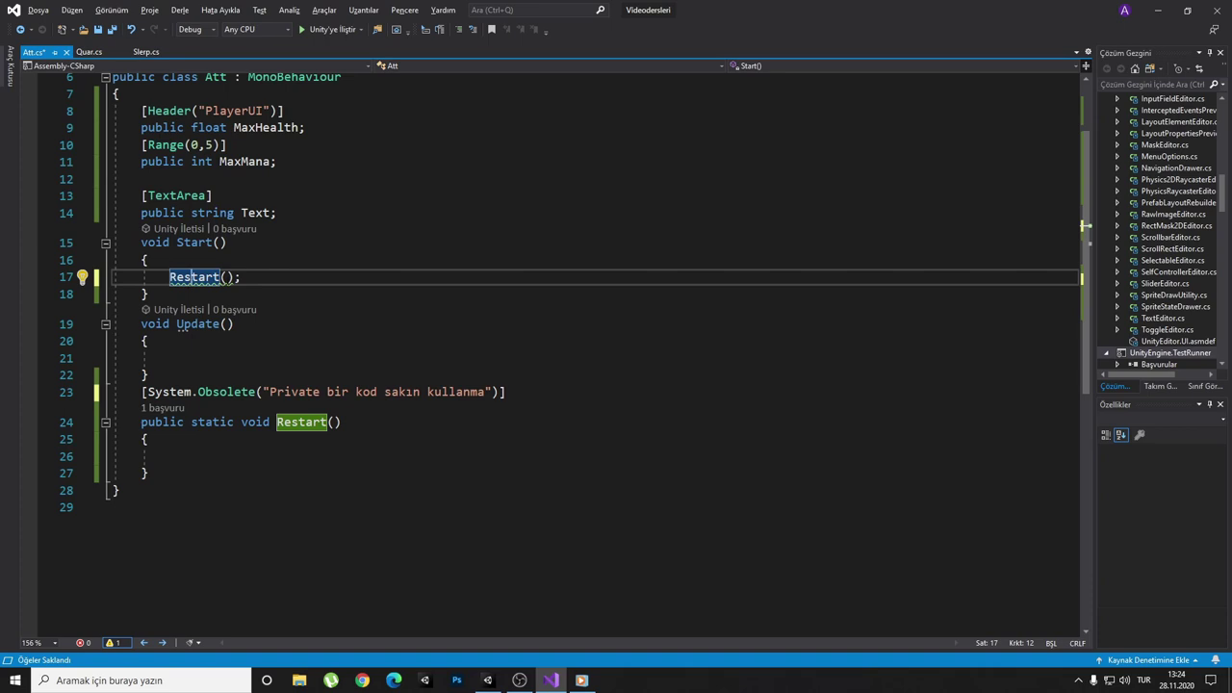
{"action": "mouse_move", "coordinate": [197, 279]}
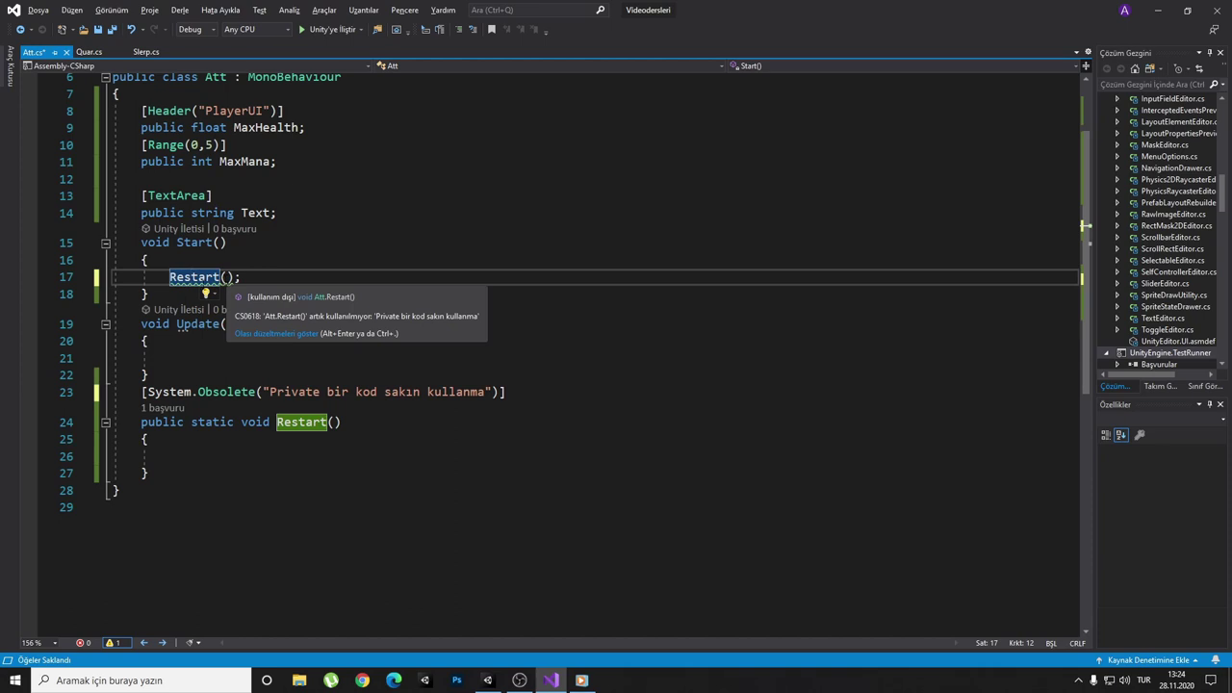
{"action": "left_click", "coordinate": [206, 278]}
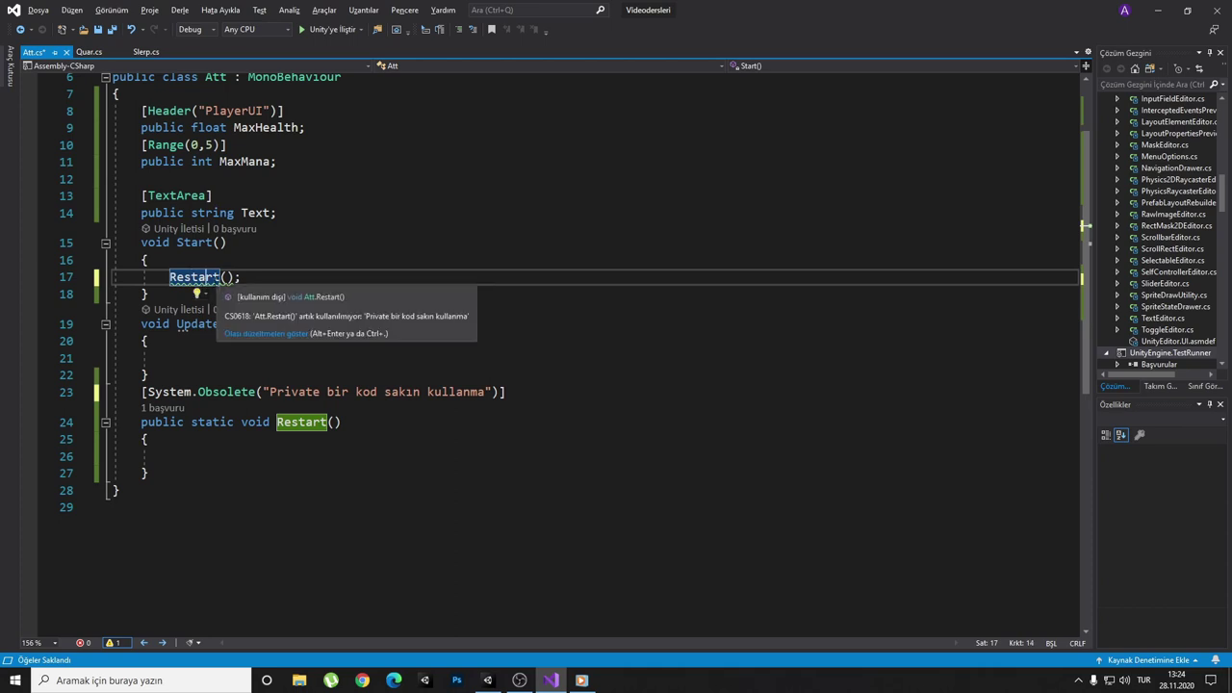
{"action": "left_click_drag", "start_coordinate": [536, 391], "coordinate": [111, 392]}
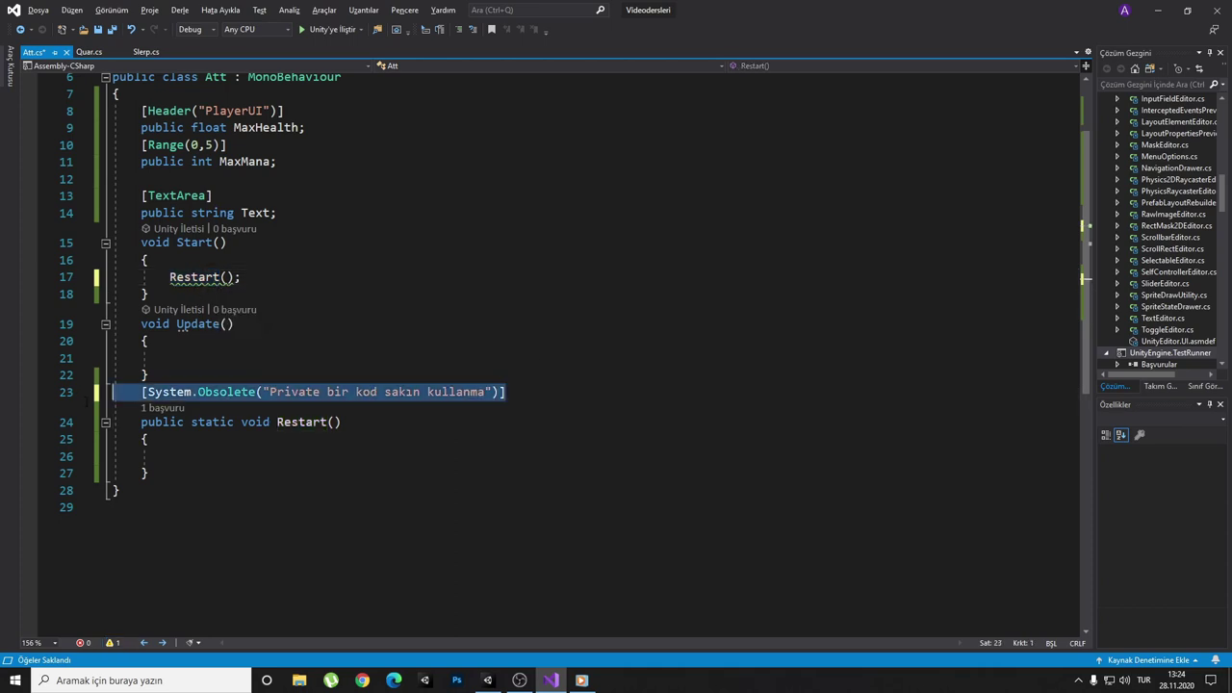
- Delete the Obsolete attribute line above Restart() and return to the Unity editor
{"action": "key", "text": "Delete"}
{"action": "key", "text": "BackSpace"}
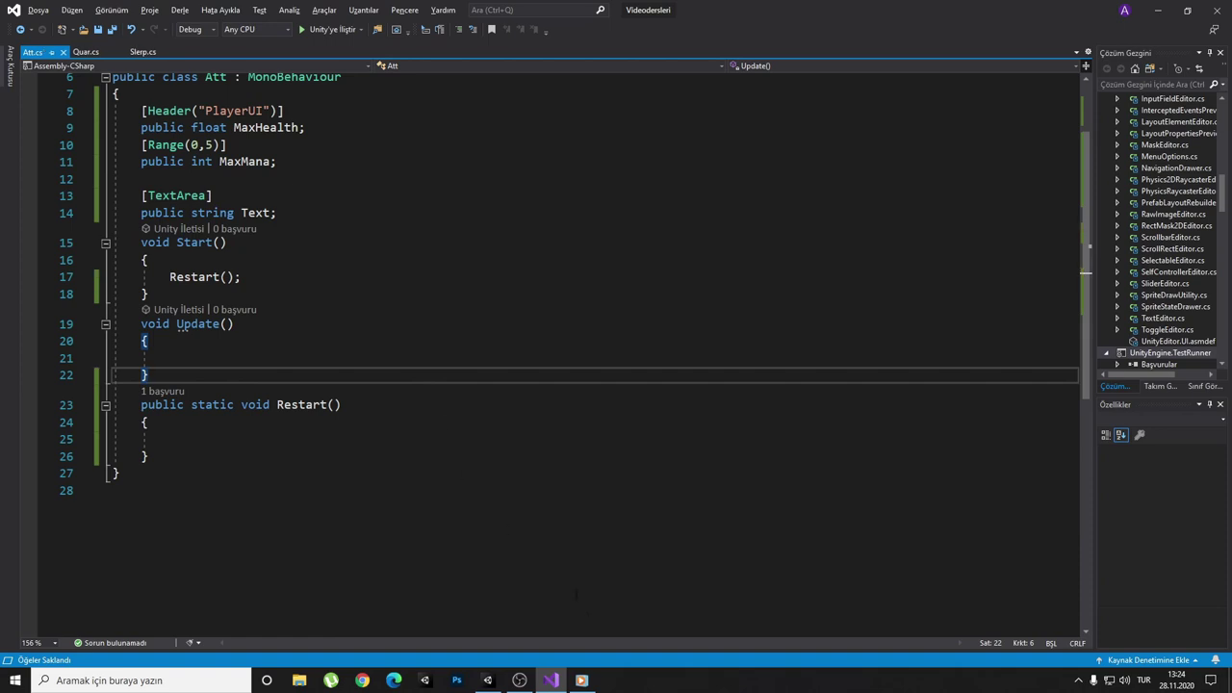
{"action": "left_click", "coordinate": [582, 679]}
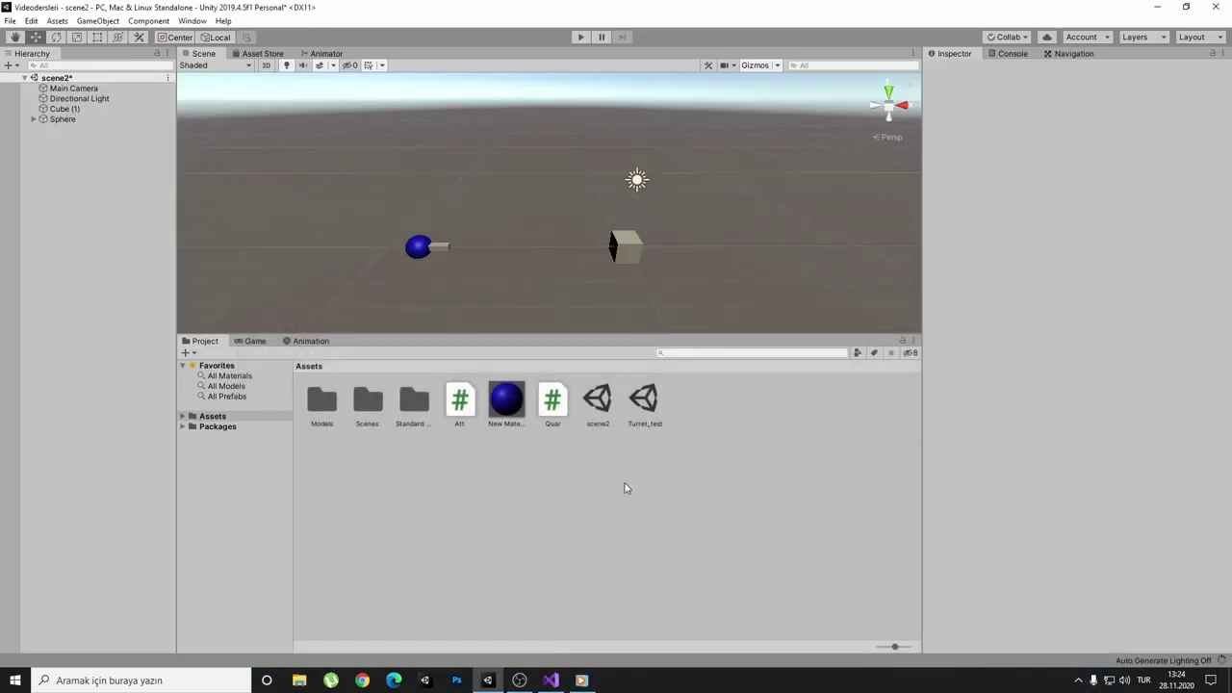